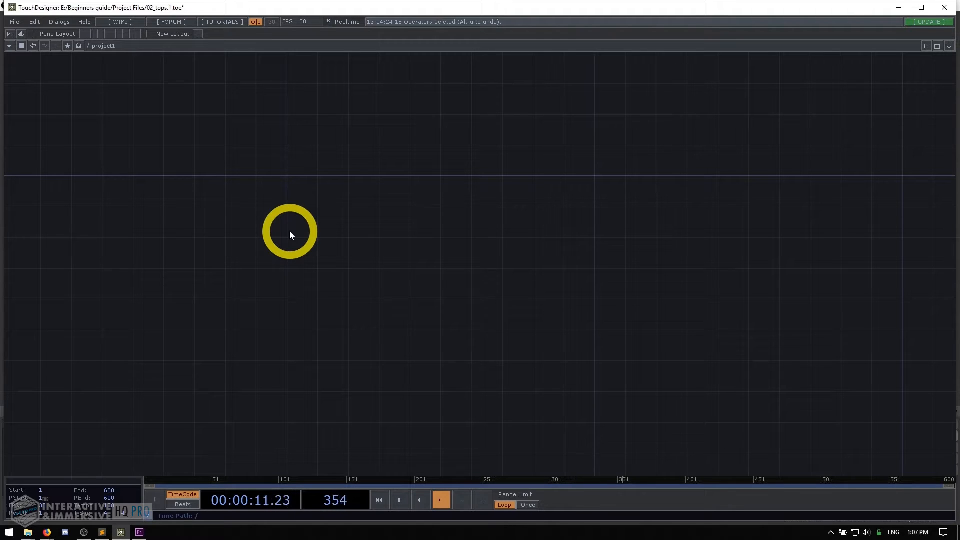
- Add two Movie File In TOPs to the empty network, one below the other
{"action": "double_click", "coordinate": [300, 255]}
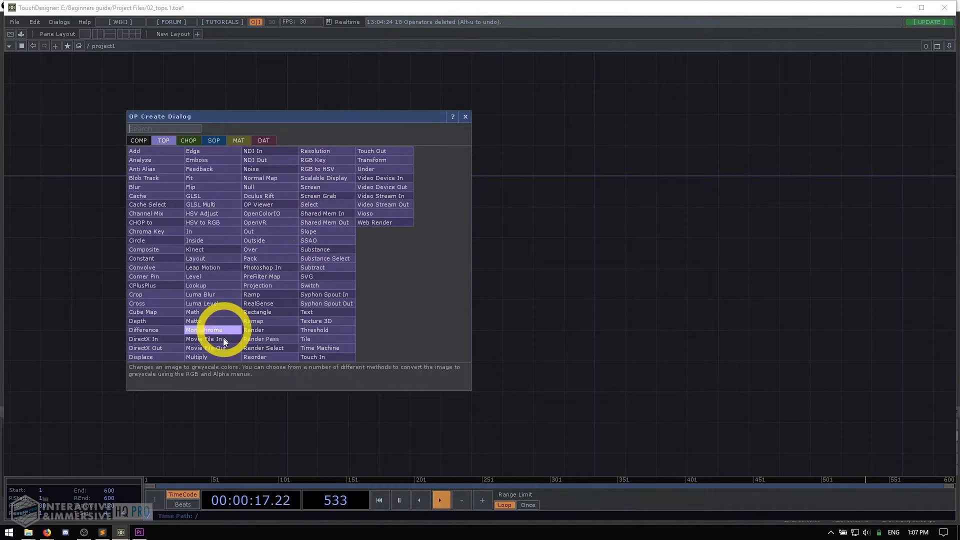
{"action": "left_click", "coordinate": [208, 339]}
{"action": "left_click", "coordinate": [337, 242]}
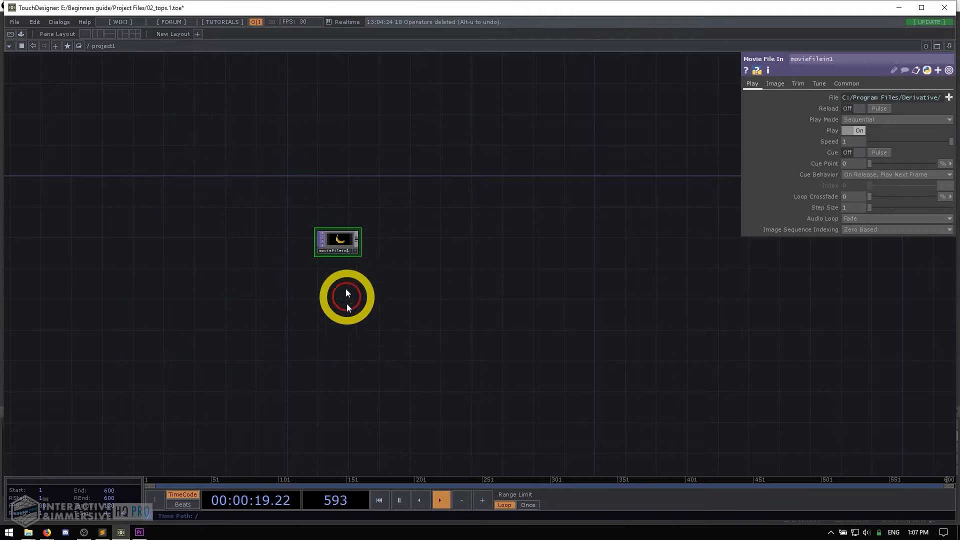
{"action": "key", "text": "Tab"}
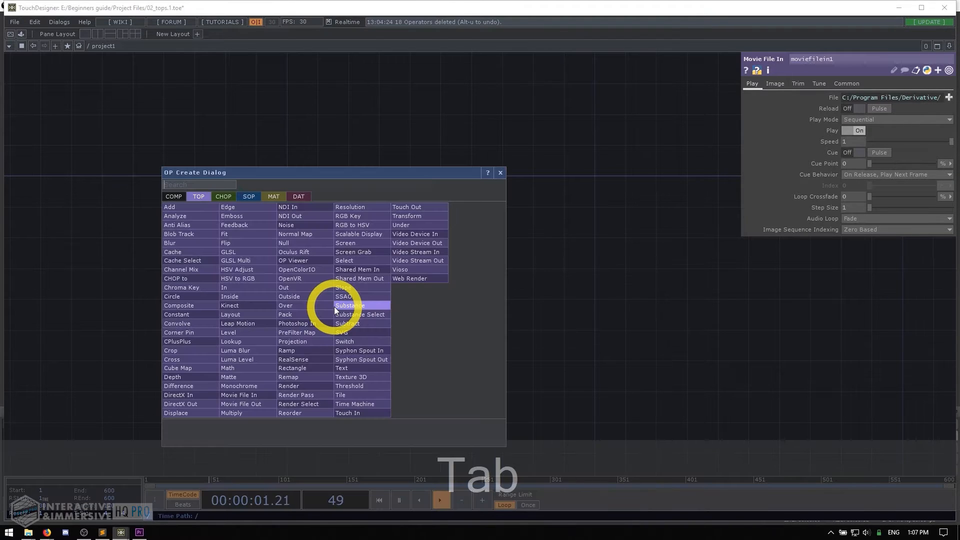
{"action": "type", "text": "movie"}
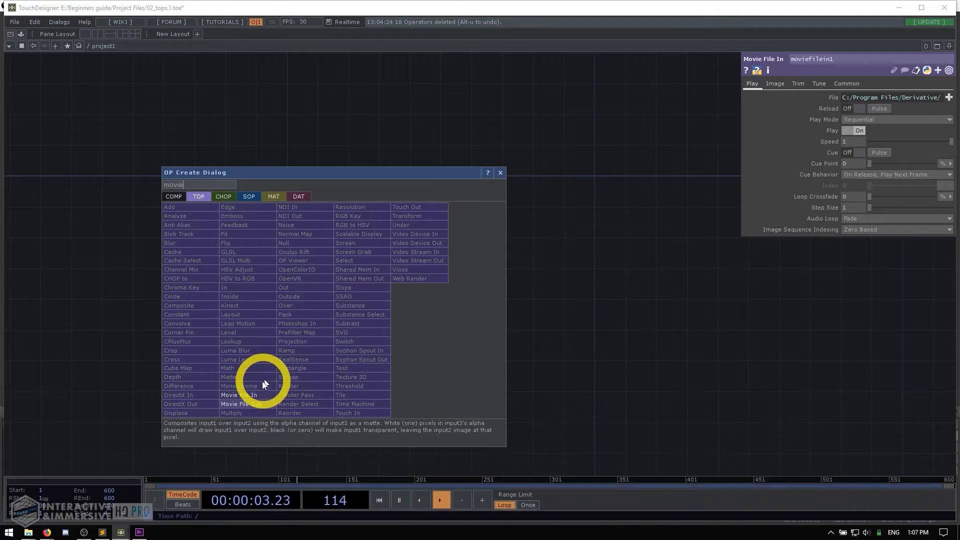
{"action": "left_click", "coordinate": [240, 395]}
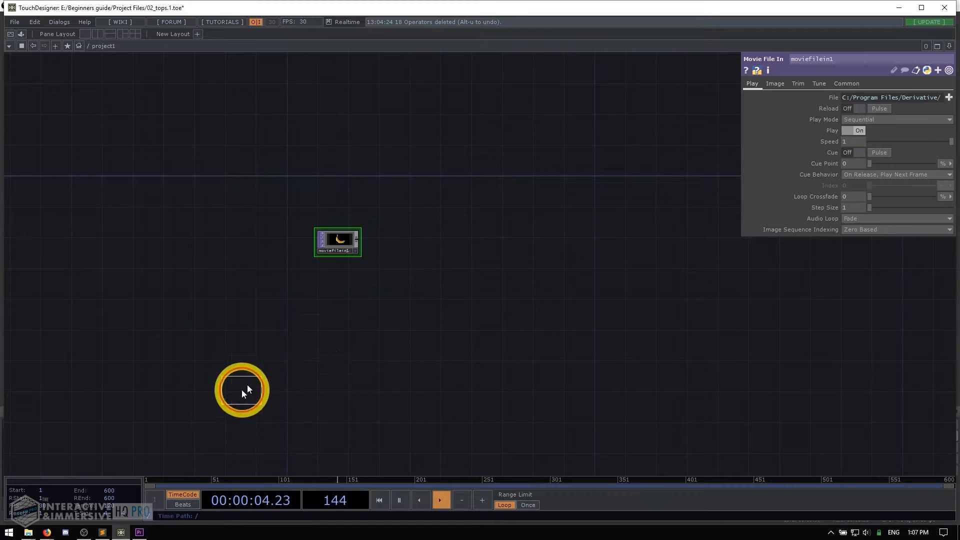
{"action": "left_click", "coordinate": [342, 297]}
- Add a third Movie File In TOP below the other two
{"action": "key", "text": "Tab"}
{"action": "type", "text": "mov"}
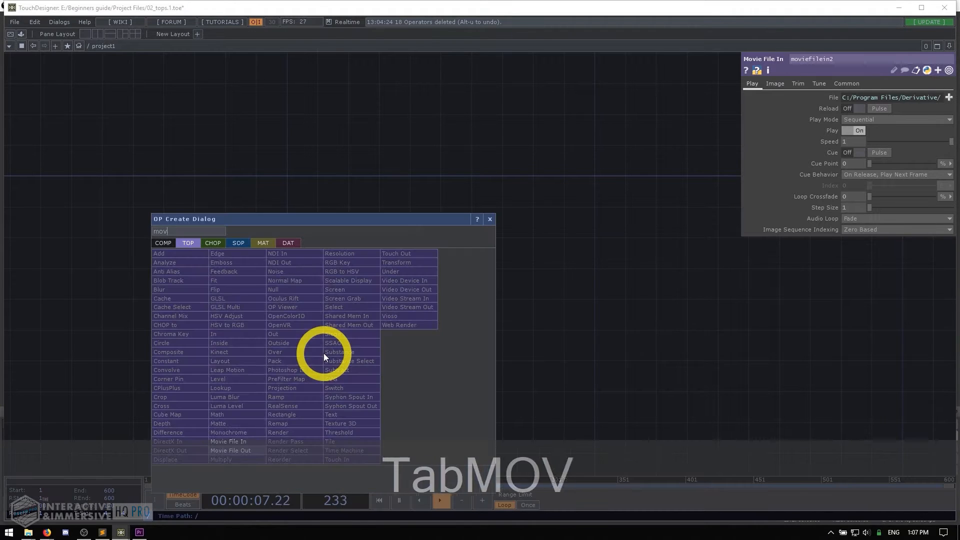
{"action": "type", "text": "ie"}
{"action": "left_click", "coordinate": [245, 441]}
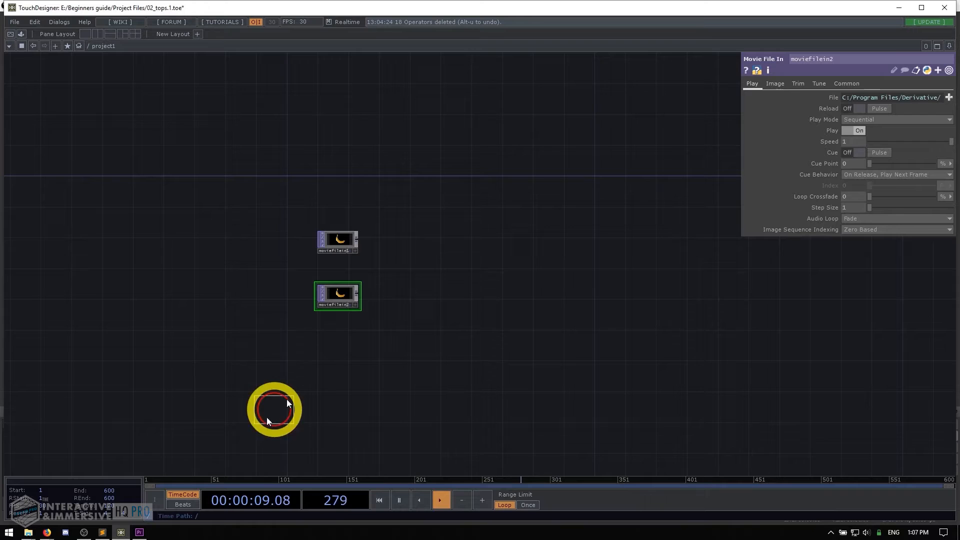
{"action": "left_click", "coordinate": [340, 349]}
- Load Butterfly1.tif from the Samples/Map folder into moviefilein1
{"action": "scroll", "coordinate": [374, 326], "scroll_direction": "up", "scroll_amount": 4}
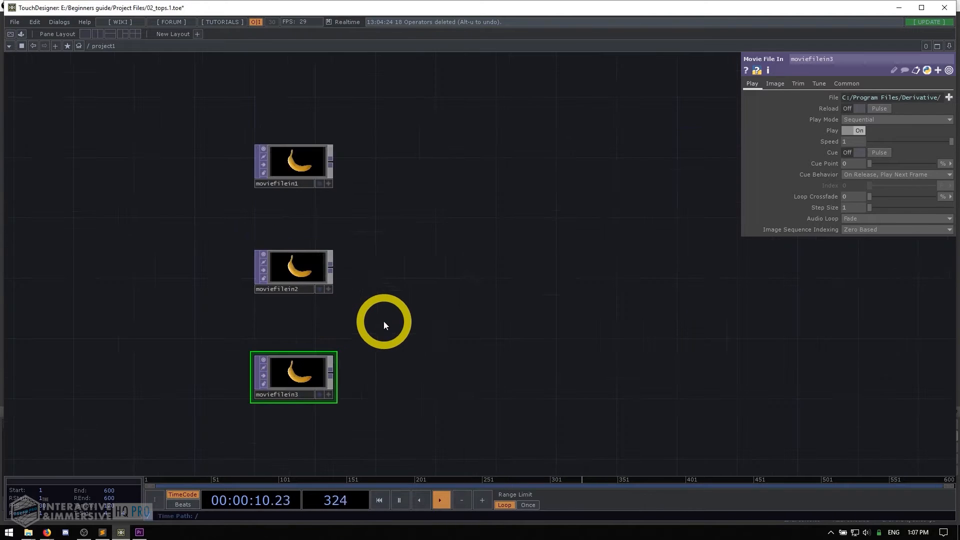
{"action": "left_click", "coordinate": [297, 157]}
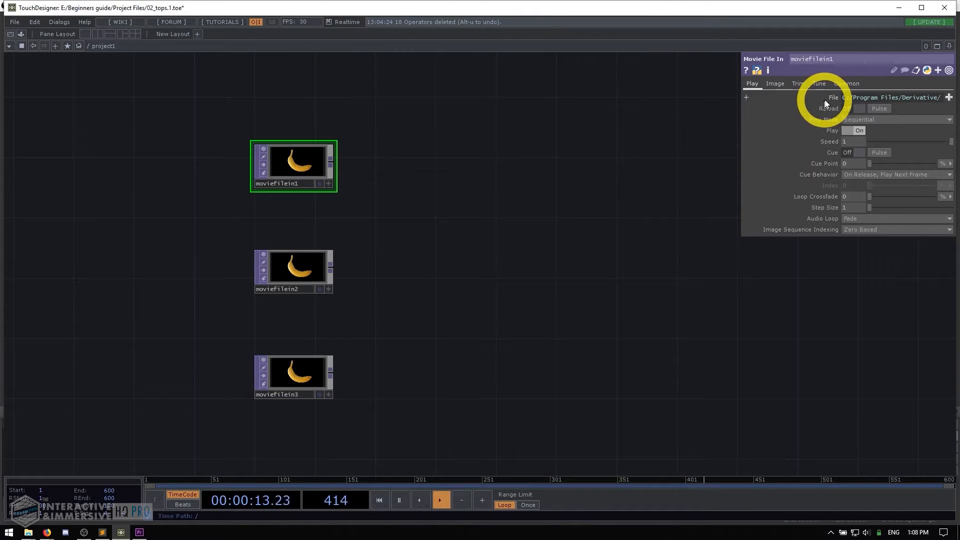
{"action": "left_click", "coordinate": [948, 97]}
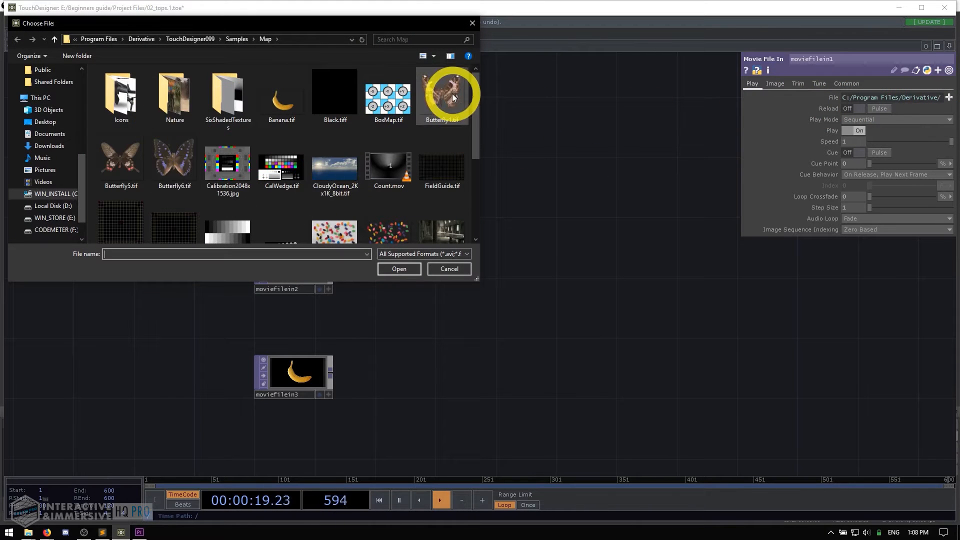
{"action": "scroll", "coordinate": [446, 105], "scroll_direction": "down", "scroll_amount": 3}
{"action": "scroll", "coordinate": [447, 105], "scroll_direction": "up", "scroll_amount": 3}
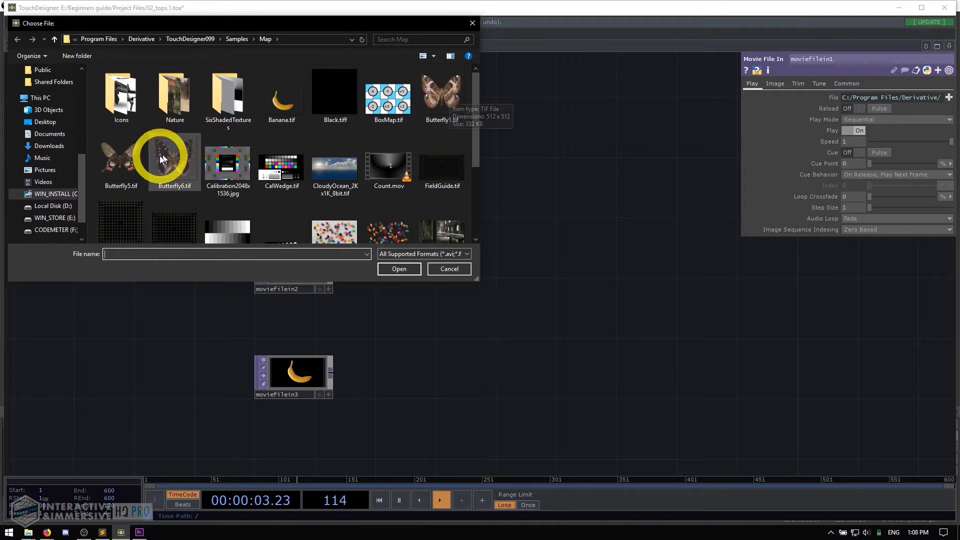
{"action": "double_click", "coordinate": [445, 95]}
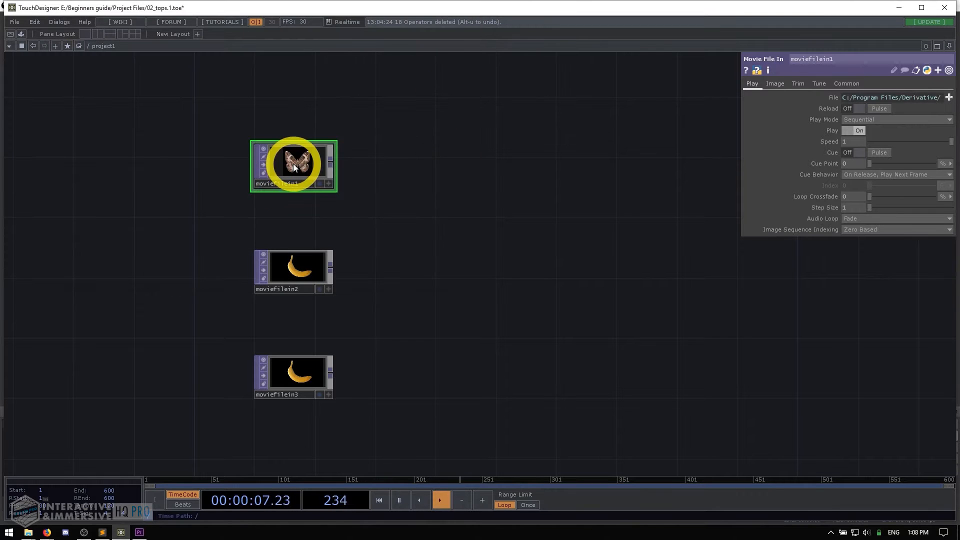
- Load Butterfly5.tif into moviefilein2 and Butterfly6.tif into moviefilein3
{"action": "left_click", "coordinate": [268, 281]}
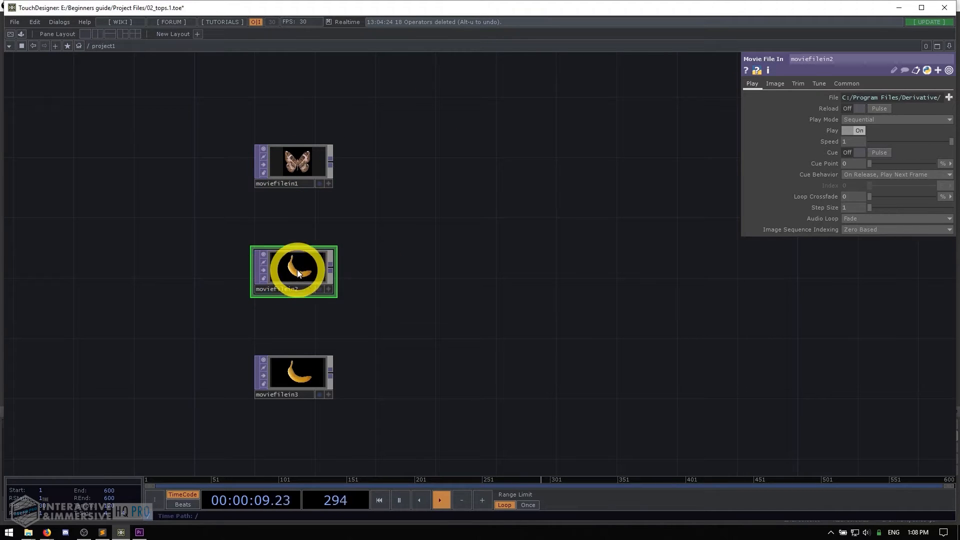
{"action": "left_click", "coordinate": [947, 97]}
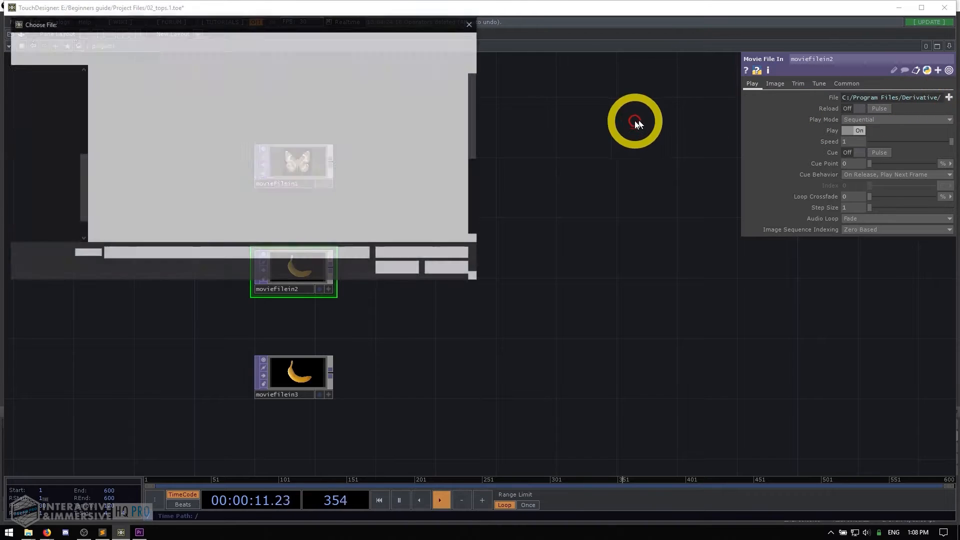
{"action": "double_click", "coordinate": [122, 161]}
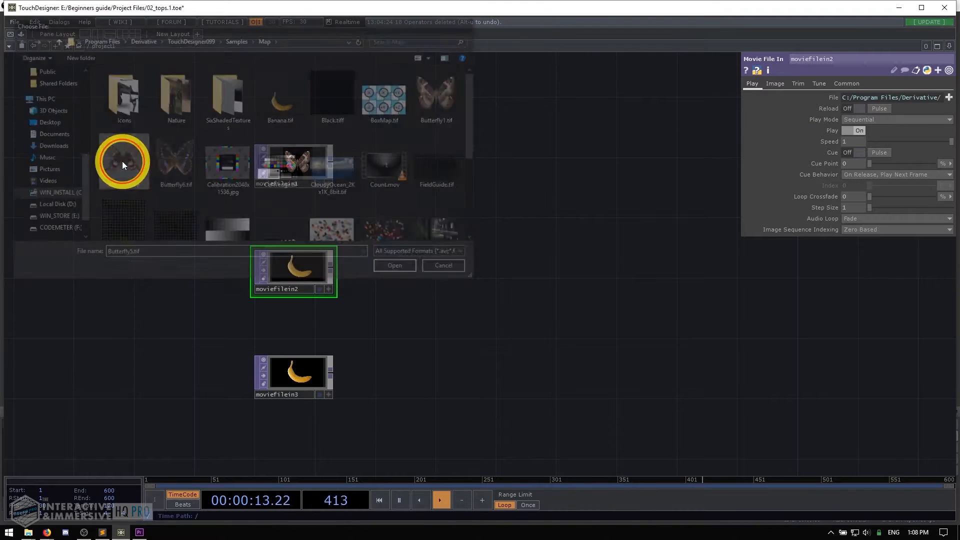
{"action": "left_click", "coordinate": [308, 364]}
{"action": "left_click", "coordinate": [948, 97]}
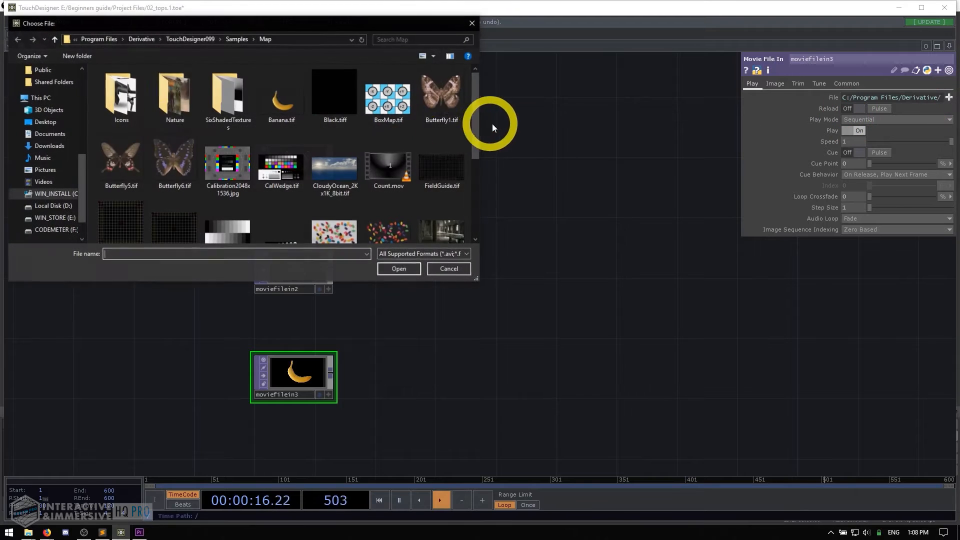
{"action": "double_click", "coordinate": [172, 159]}
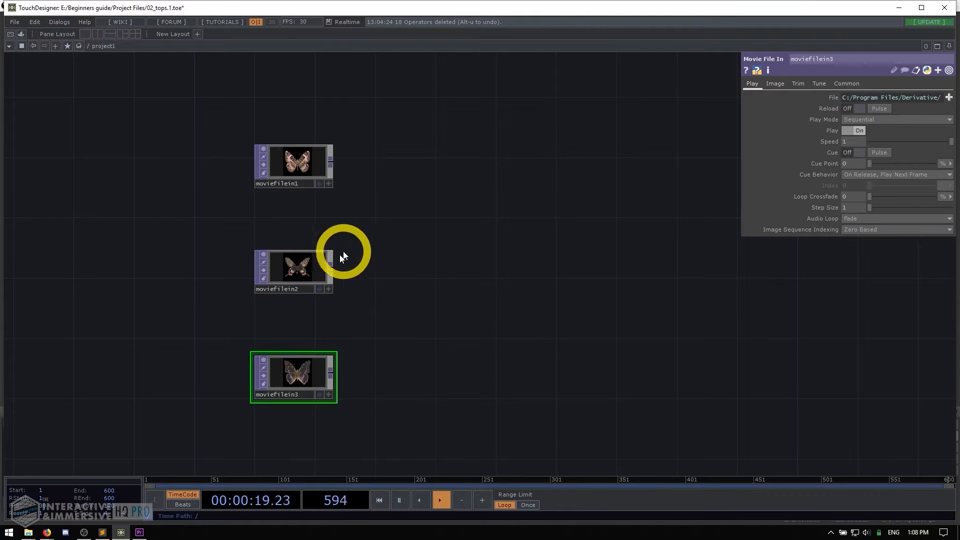
- Inspect moviefilein1's image up close and its operator info, such as size, aspect and pixel format
{"action": "scroll", "coordinate": [308, 286], "scroll_direction": "up", "scroll_amount": 2}
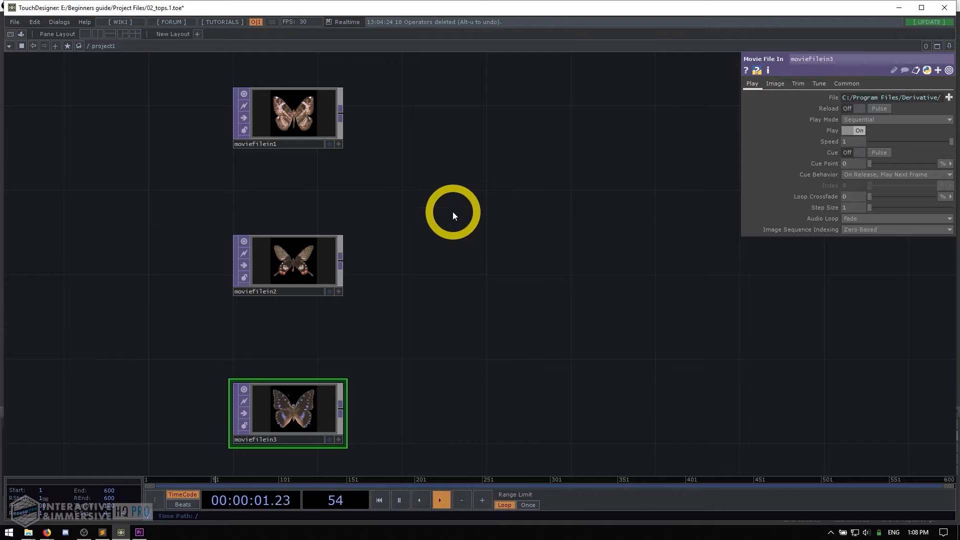
{"action": "scroll", "coordinate": [229, 101], "scroll_direction": "up", "scroll_amount": 3}
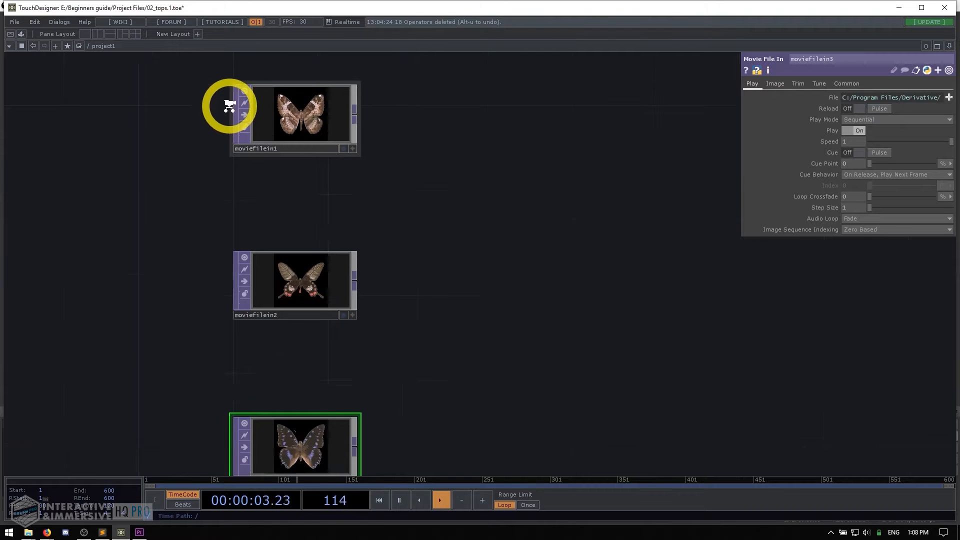
{"action": "left_click_drag", "start_coordinate": [466, 245], "coordinate": [473, 334]}
{"action": "scroll", "coordinate": [366, 189], "scroll_direction": "up", "scroll_amount": 3}
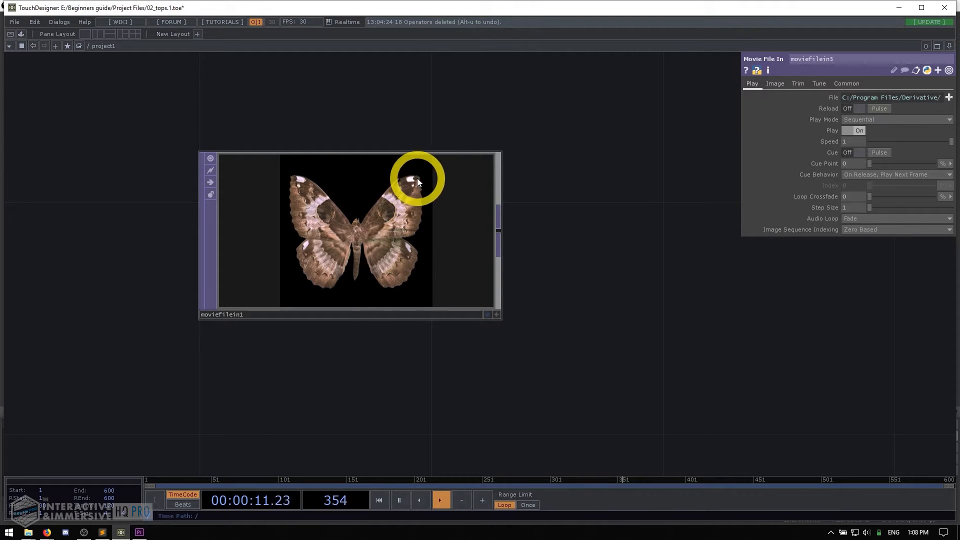
{"action": "middle_click", "coordinate": [342, 194]}
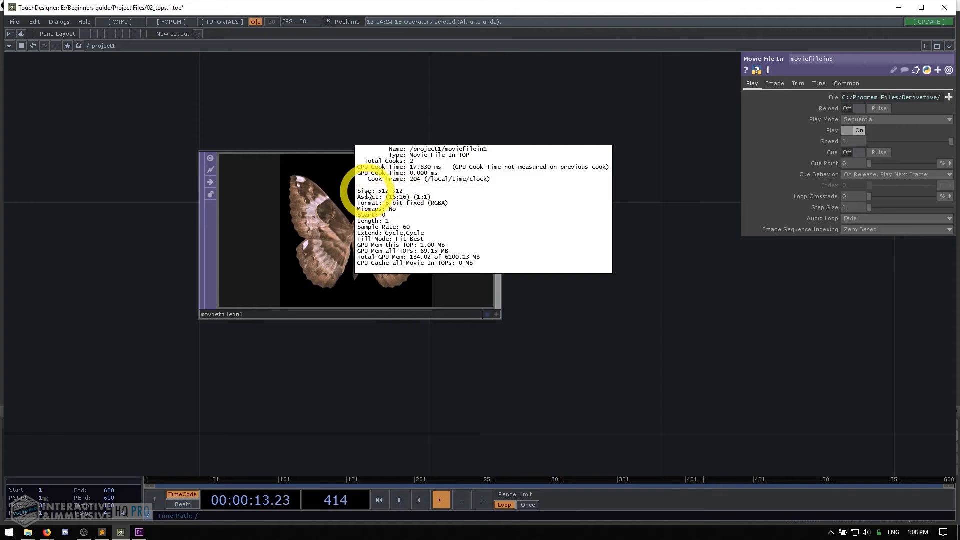
{"action": "left_click", "coordinate": [332, 191]}
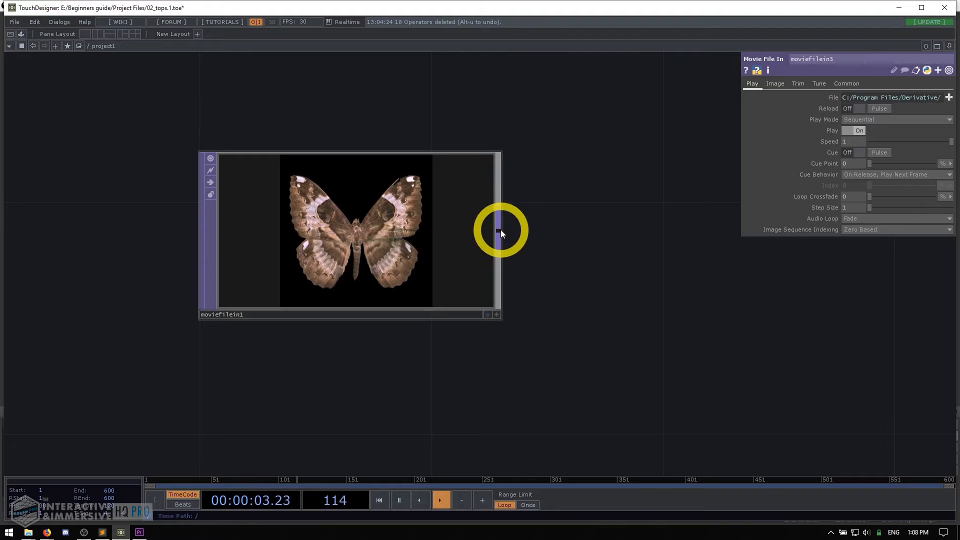
- Make the moviefilein1 node taller so its viewer fits the square butterfly image more closely
{"action": "left_click", "coordinate": [505, 320]}
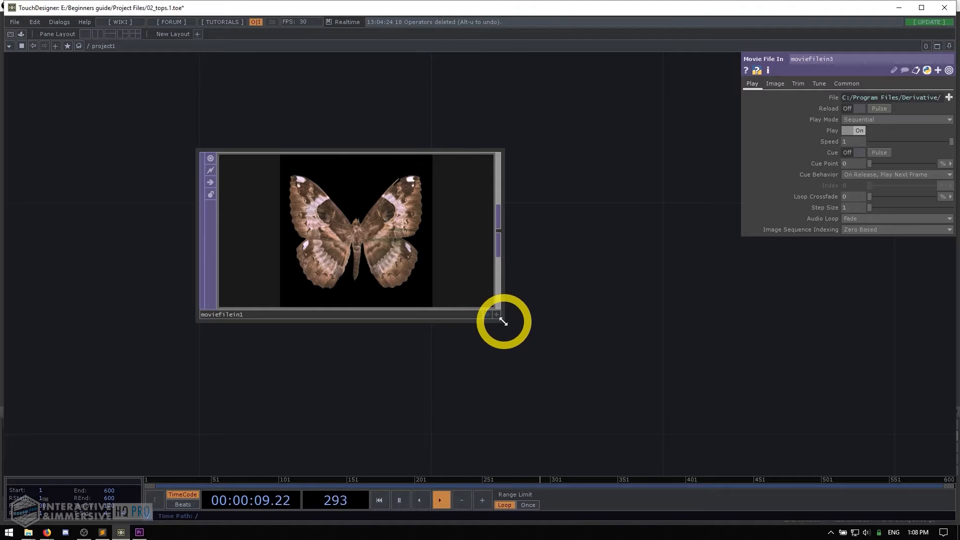
{"action": "left_click_drag", "start_coordinate": [504, 323], "coordinate": [500, 322]}
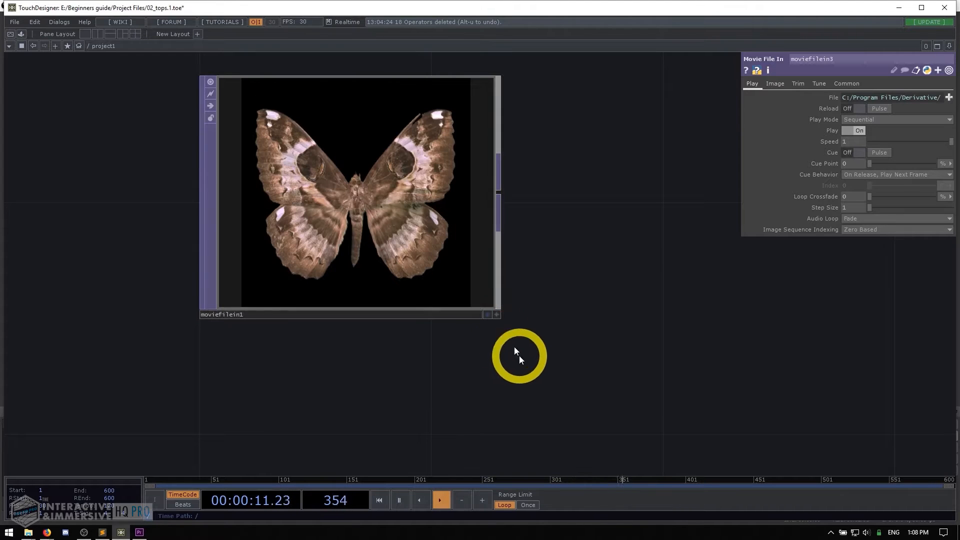
{"action": "left_click_drag", "start_coordinate": [570, 261], "coordinate": [575, 324]}
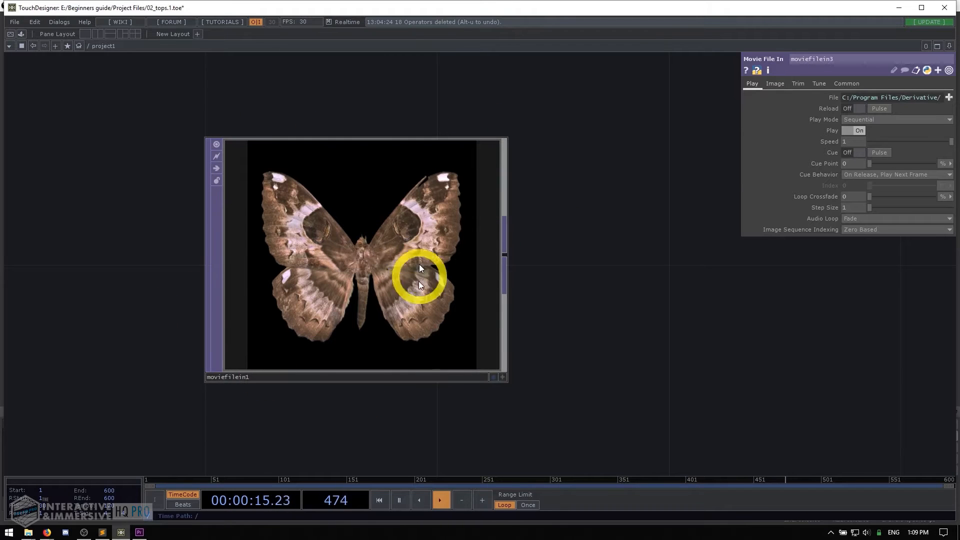
- Make the moviefilein2 and moviefilein3 nodes taller to match moviefilein1's proportions
{"action": "scroll", "coordinate": [404, 246], "scroll_direction": "down", "scroll_amount": 2}
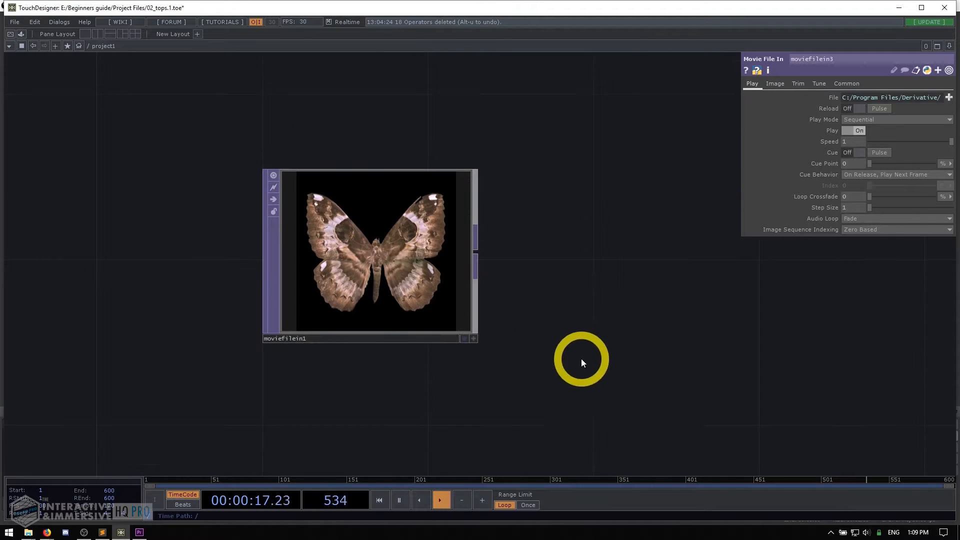
{"action": "scroll", "coordinate": [570, 240], "scroll_direction": "down", "scroll_amount": 4}
{"action": "left_click_drag", "start_coordinate": [575, 329], "coordinate": [562, 165]}
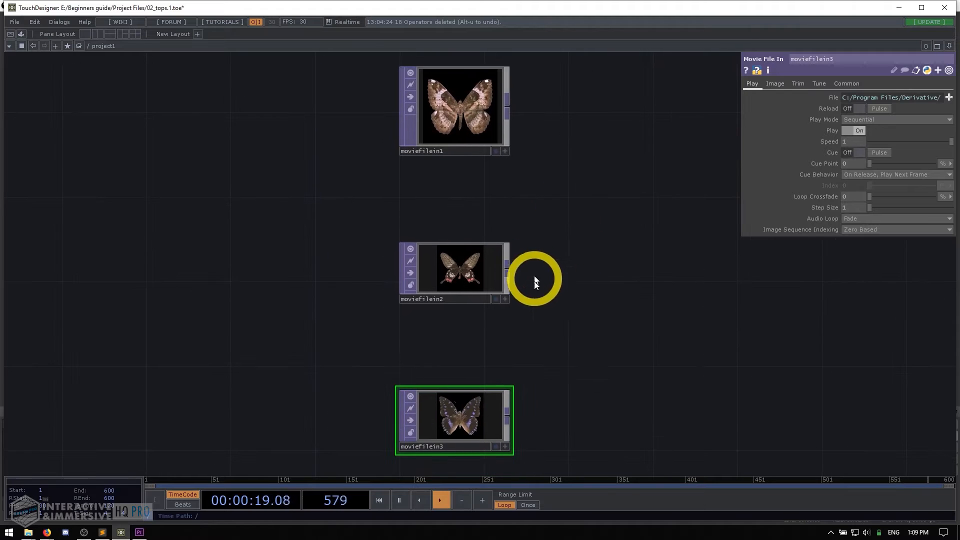
{"action": "double_click", "coordinate": [507, 303]}
{"action": "left_click_drag", "start_coordinate": [546, 337], "coordinate": [517, 386]}
{"action": "double_click", "coordinate": [501, 377]}
- Add a Text TOP beside the column of Movie File In nodes, near moviefilein1
{"action": "scroll", "coordinate": [440, 310], "scroll_direction": "down", "scroll_amount": 3}
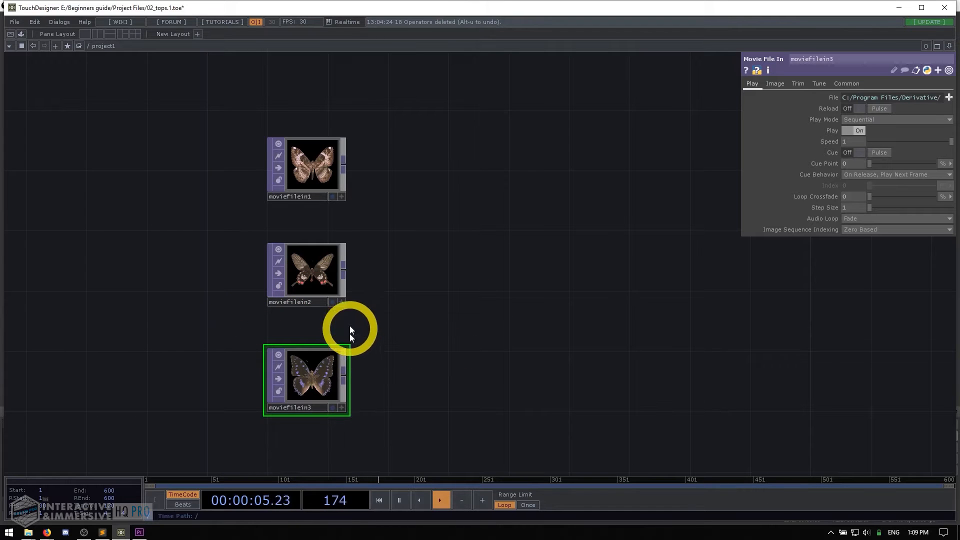
{"action": "left_click_drag", "start_coordinate": [421, 312], "coordinate": [393, 191]}
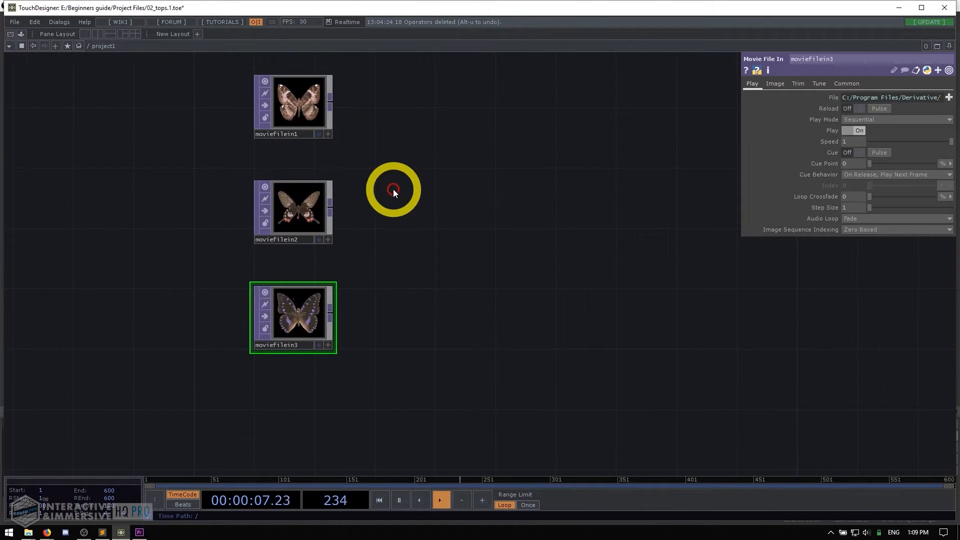
{"action": "double_click", "coordinate": [446, 223]}
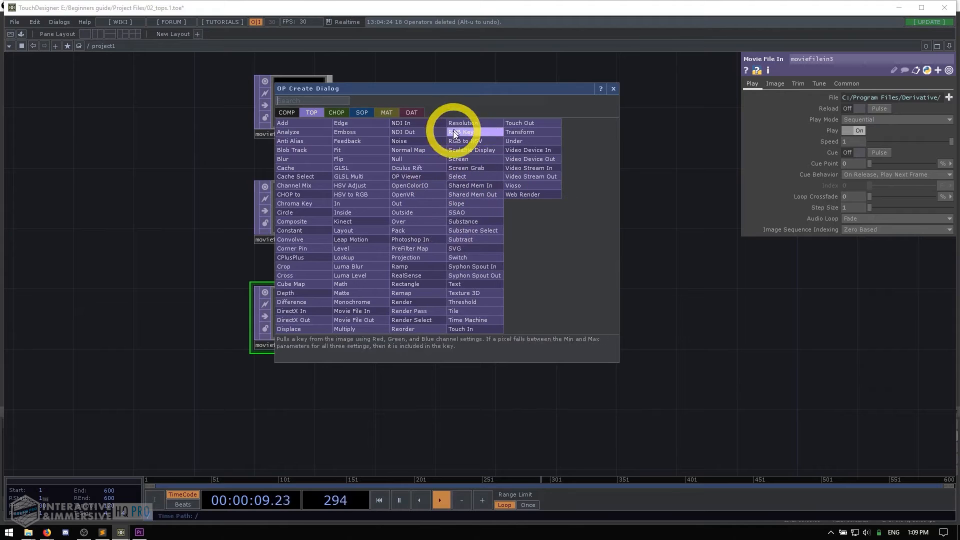
{"action": "left_click", "coordinate": [463, 283]}
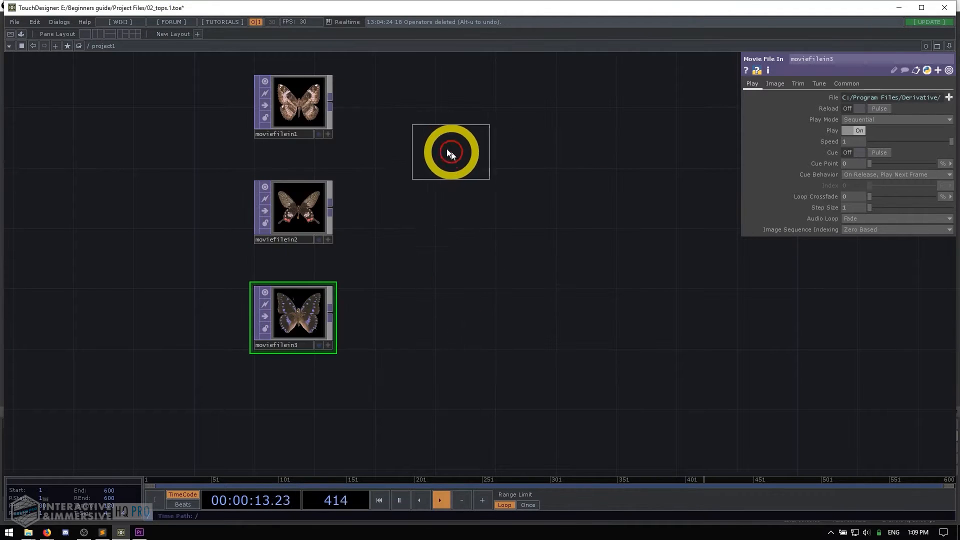
{"action": "left_click", "coordinate": [443, 140]}
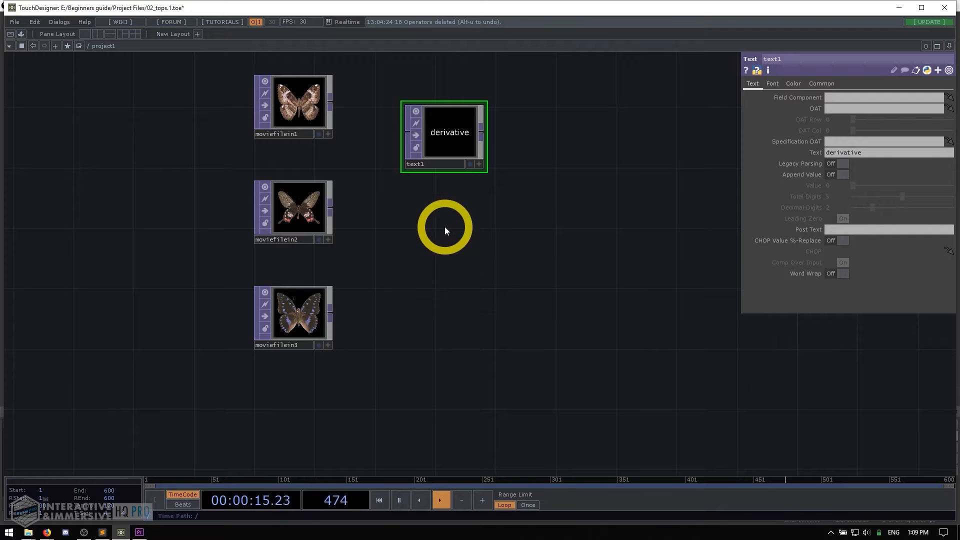
- Add a second Text TOP and place it directly below the first one
{"action": "key", "text": "Tab"}
{"action": "type", "text": "test"}
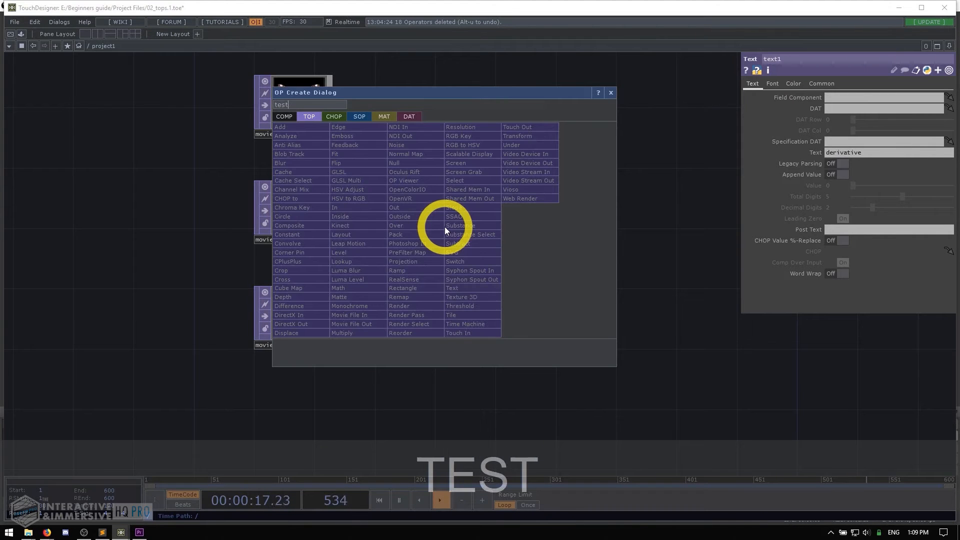
{"action": "key", "text": "BackSpace"}
{"action": "key", "text": "BackSpace"}
{"action": "type", "text": "xt"}
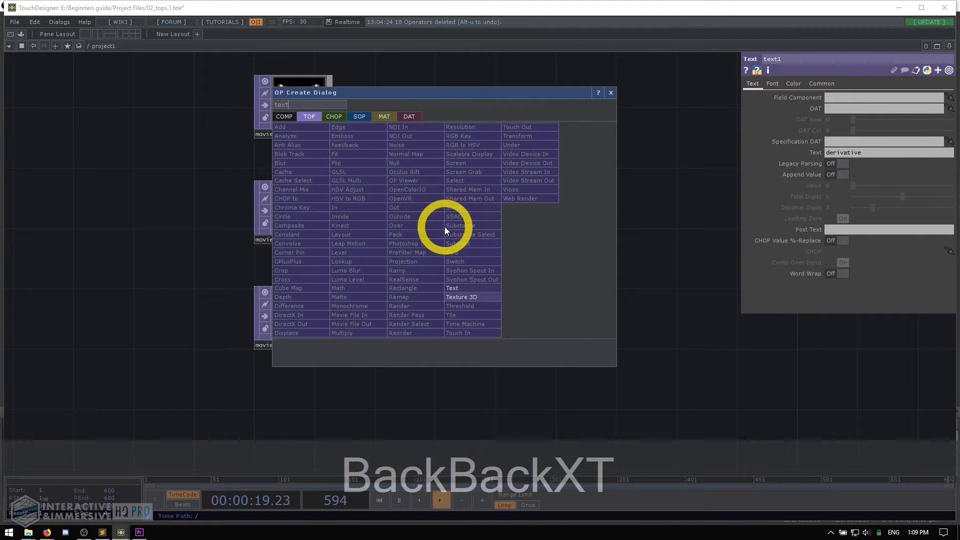
{"action": "key", "text": "Return"}
- Add a third Text TOP and place it below text2
{"action": "key", "text": "Tab"}
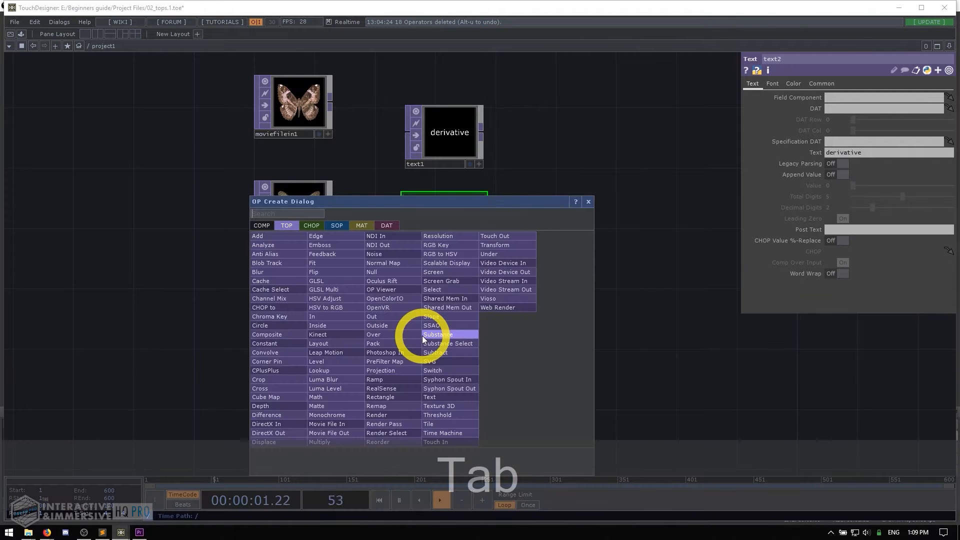
{"action": "type", "text": "text"}
{"action": "left_click", "coordinate": [436, 397]}
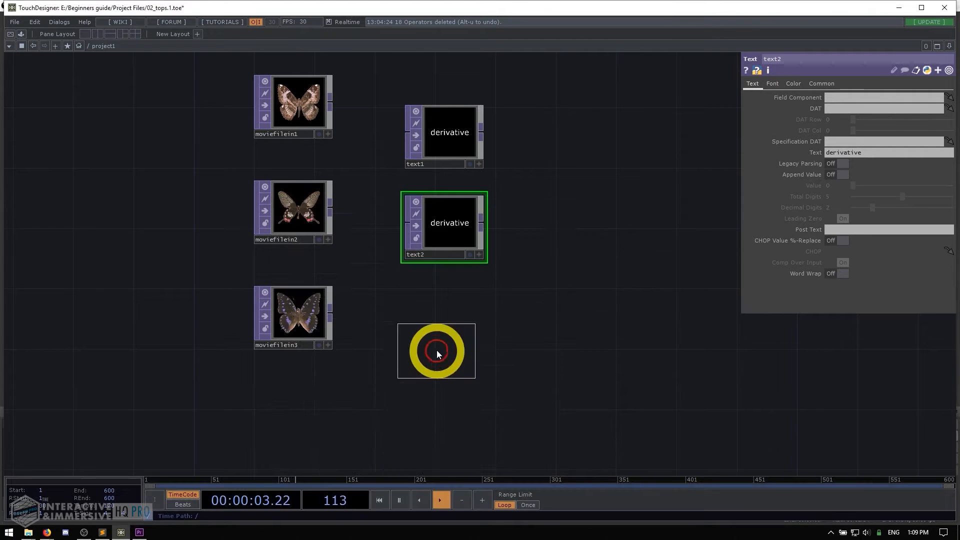
{"action": "left_click", "coordinate": [443, 325]}
- Move moviefilein3 further down, away from moviefilein2, and place text3 directly beneath it
{"action": "left_click_drag", "start_coordinate": [583, 279], "coordinate": [515, 338]}
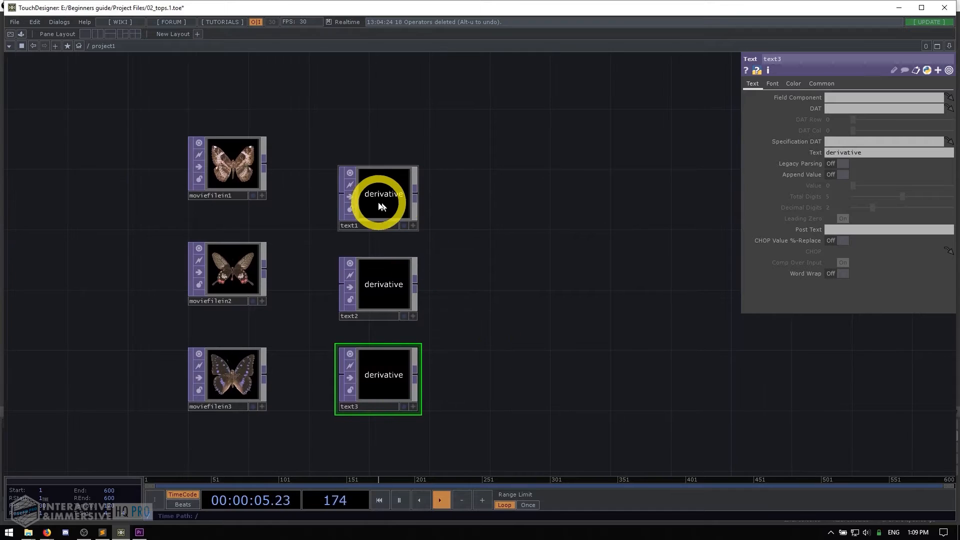
{"action": "left_click_drag", "start_coordinate": [299, 223], "coordinate": [291, 180]}
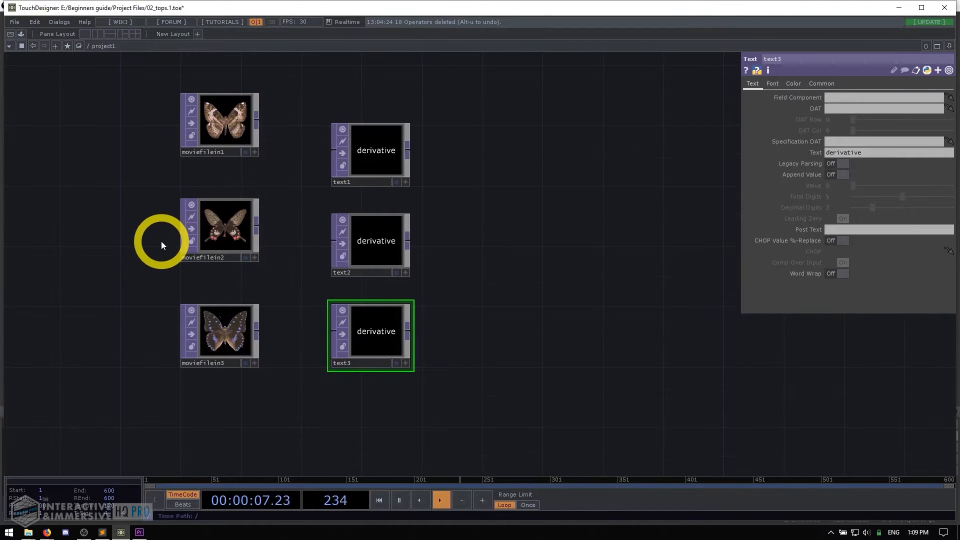
{"action": "left_click_drag", "start_coordinate": [289, 312], "coordinate": [289, 242]}
{"action": "left_click_drag", "start_coordinate": [237, 259], "coordinate": [237, 349]}
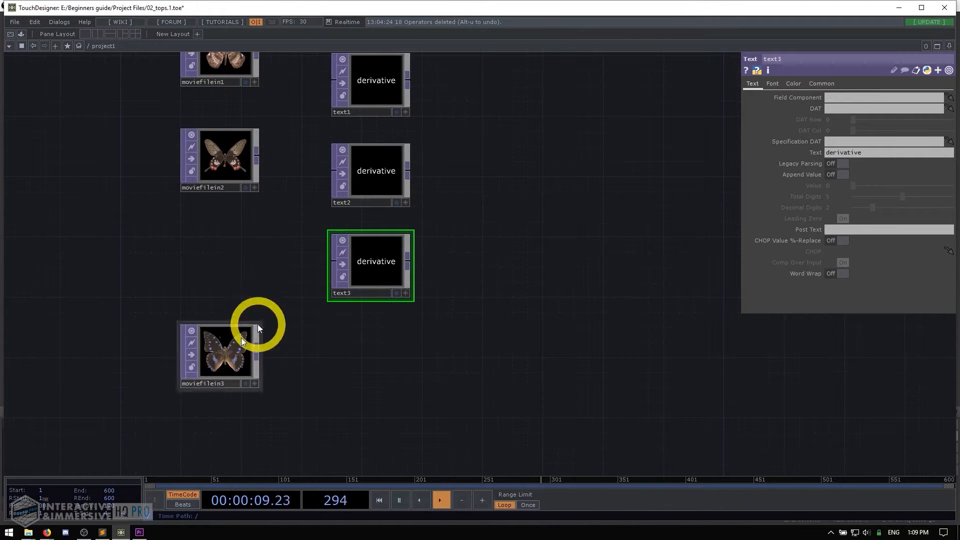
{"action": "left_click_drag", "start_coordinate": [394, 246], "coordinate": [238, 425]}
- Place text2 directly beneath moviefilein2, then shift moviefilein1 up and place text1 directly beneath it
{"action": "left_click_drag", "start_coordinate": [259, 315], "coordinate": [304, 378]}
{"action": "left_click_drag", "start_coordinate": [436, 239], "coordinate": [288, 296]}
{"action": "left_click_drag", "start_coordinate": [403, 240], "coordinate": [397, 364]}
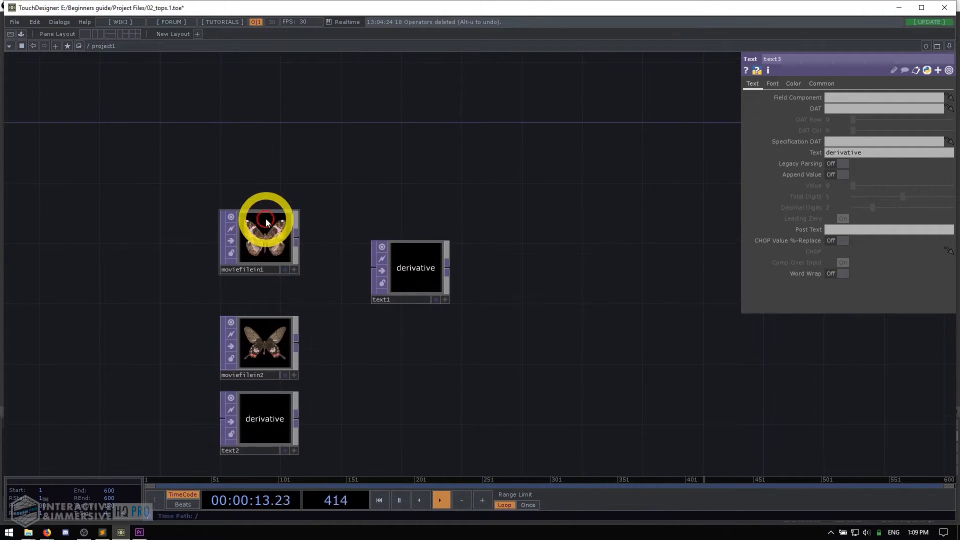
{"action": "left_click_drag", "start_coordinate": [262, 233], "coordinate": [256, 171]}
{"action": "left_click_drag", "start_coordinate": [418, 262], "coordinate": [278, 254]}
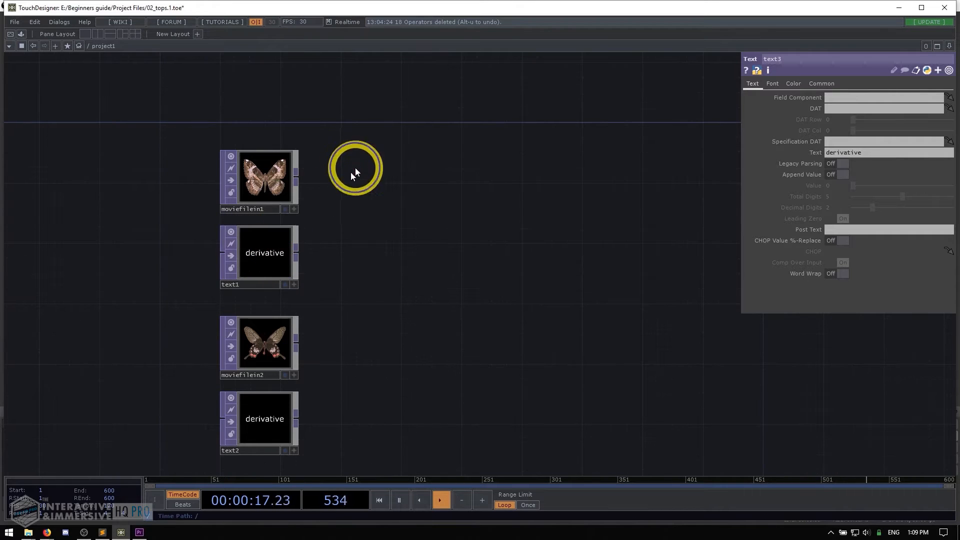
- Select moviefilein1 and text1 together and move the pair up to leave a wider gap above moviefilein2
{"action": "right_click_drag", "start_coordinate": [355, 169], "coordinate": [254, 265]}
{"action": "left_click_drag", "start_coordinate": [269, 266], "coordinate": [270, 220]}
{"action": "scroll", "coordinate": [326, 219], "scroll_direction": "down", "scroll_amount": 3}
{"action": "mouse_move", "coordinate": [369, 320]}
{"action": "left_mouse_down"}
{"action": "mouse_move", "coordinate": [325, 218]}
{"action": "mouse_move", "coordinate": [333, 287]}
{"action": "mouse_move", "coordinate": [379, 315]}
{"action": "left_mouse_up"}
{"action": "scroll", "coordinate": [297, 203], "scroll_direction": "up", "scroll_amount": 3}
- Set the Text parameter of text1 to "Butterfly 1"
{"action": "left_click", "coordinate": [294, 172]}
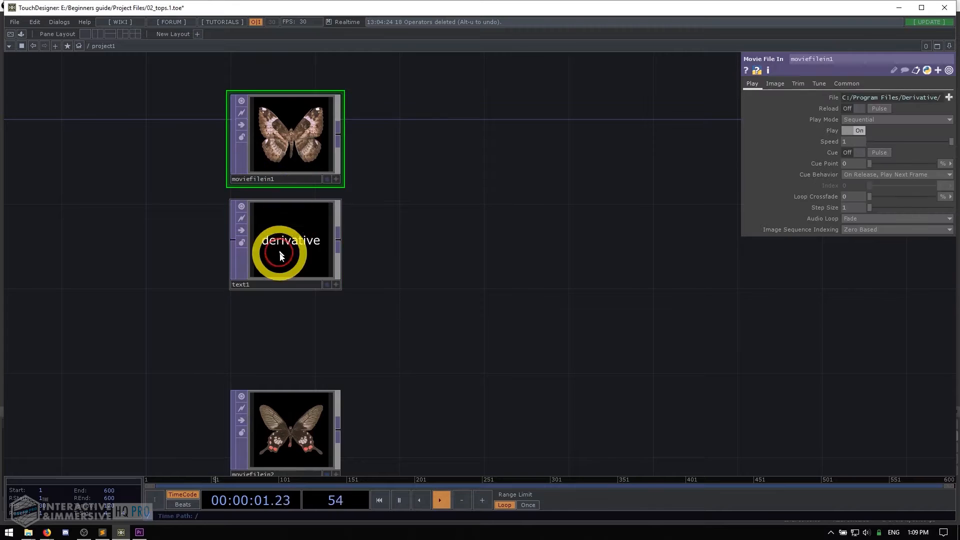
{"action": "left_click", "coordinate": [308, 211]}
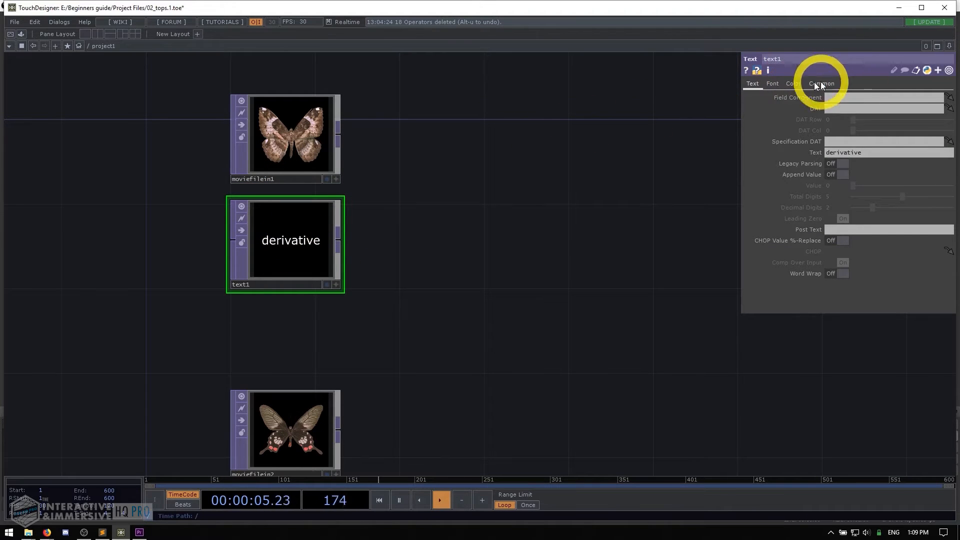
{"action": "left_click", "coordinate": [772, 84]}
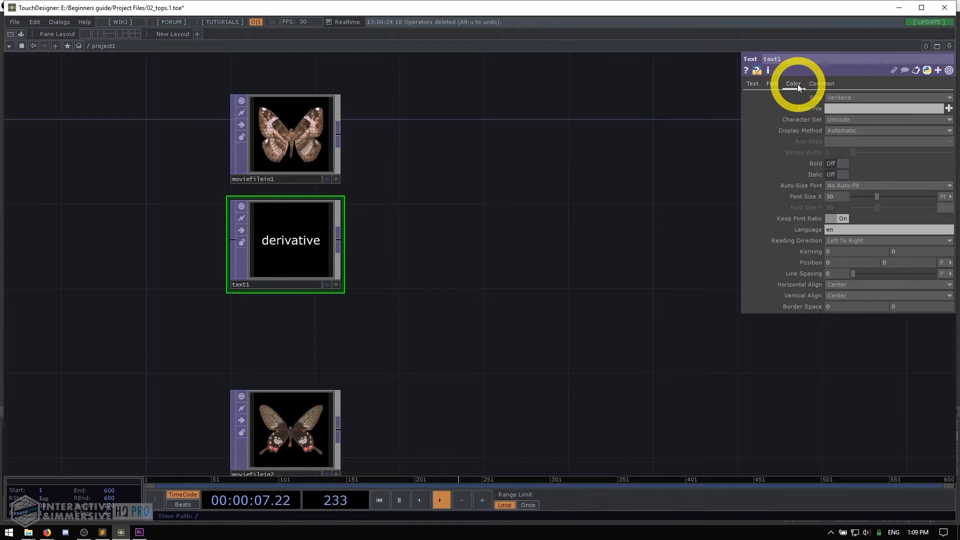
{"action": "left_click", "coordinate": [794, 84]}
{"action": "left_click", "coordinate": [768, 85]}
{"action": "left_click", "coordinate": [753, 85]}
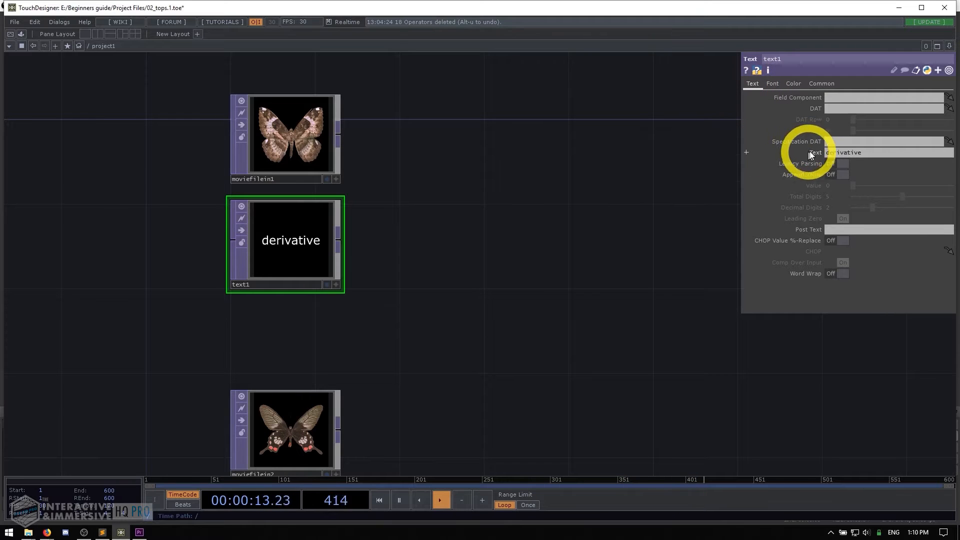
{"action": "left_click", "coordinate": [843, 152]}
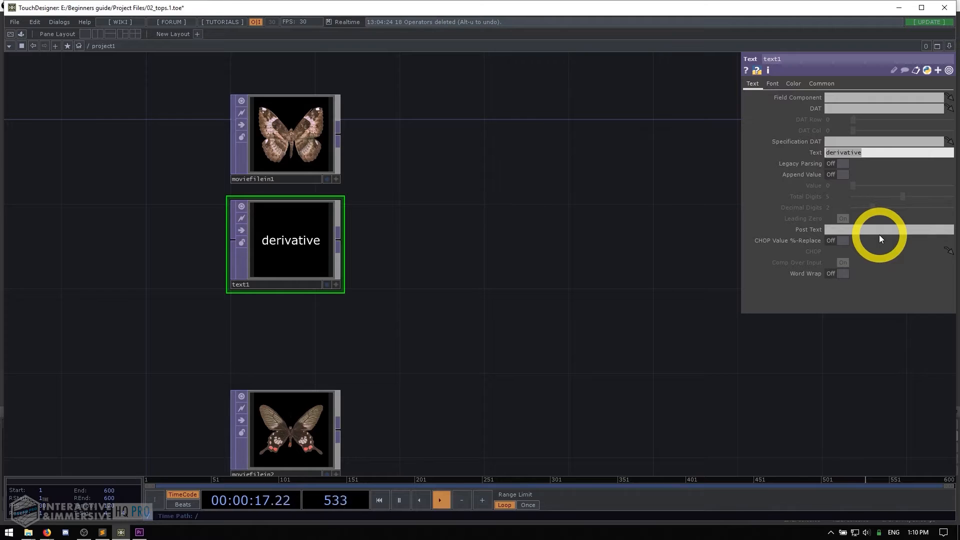
{"action": "key", "text": "BackSpace"}
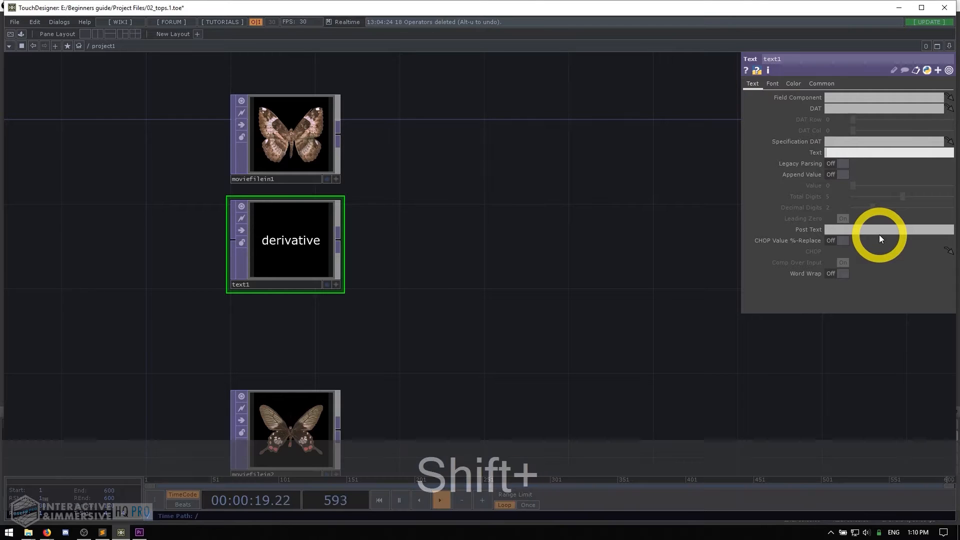
{"action": "type", "text": "Butter"}
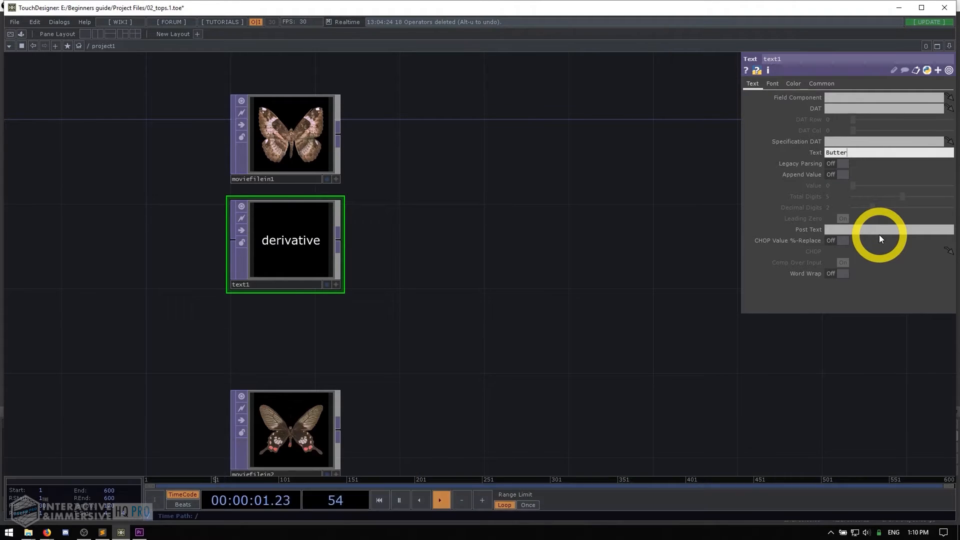
{"action": "type", "text": "fly"}
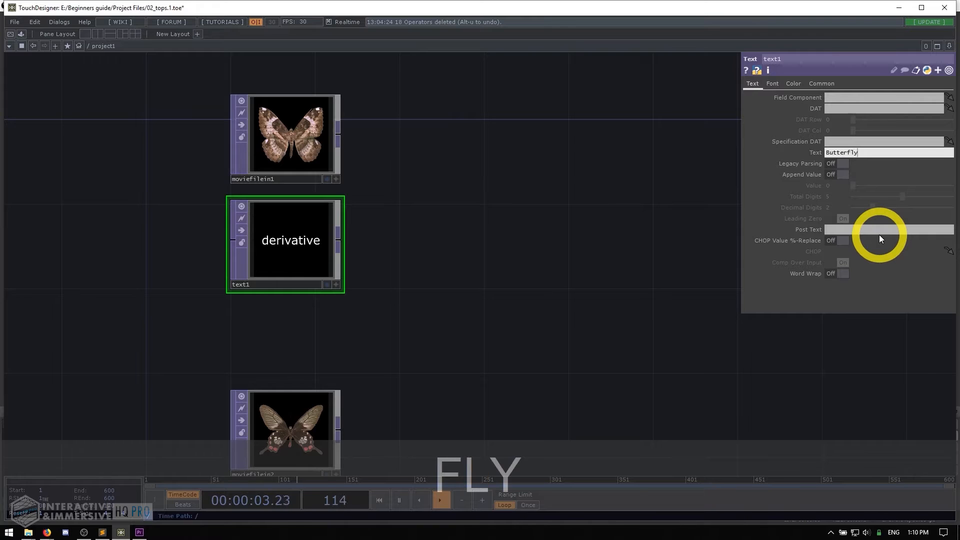
{"action": "type", "text": " 1"}
{"action": "key", "text": "Return"}
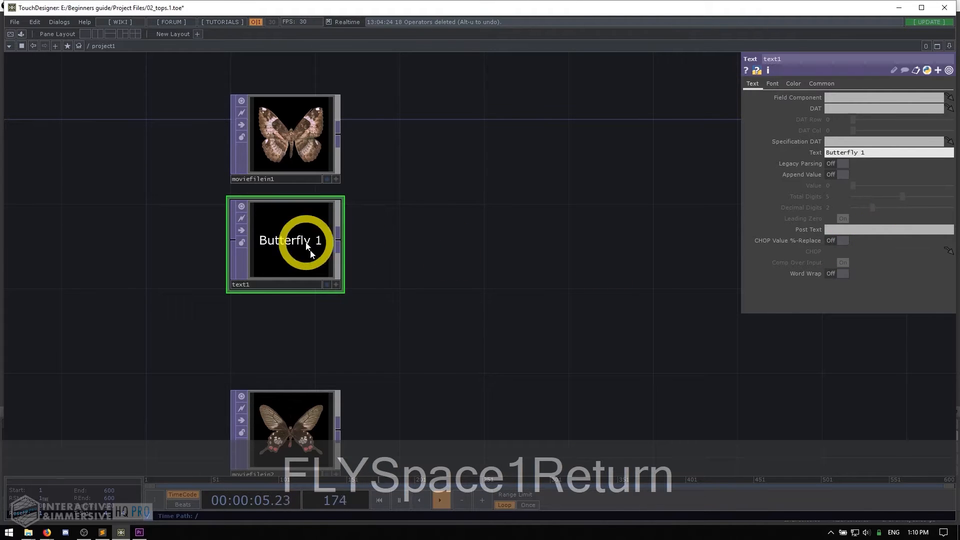
- Look at text1's viewer up close and check its resolution in the node info
{"action": "scroll", "coordinate": [266, 235], "scroll_direction": "up", "scroll_amount": 5}
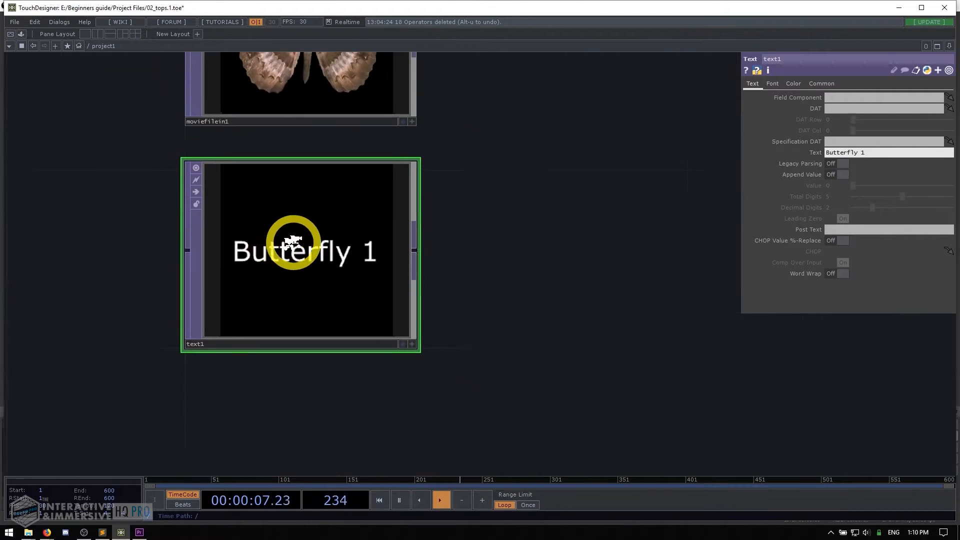
{"action": "scroll", "coordinate": [292, 242], "scroll_direction": "down", "scroll_amount": 1}
{"action": "left_click", "coordinate": [768, 70]}
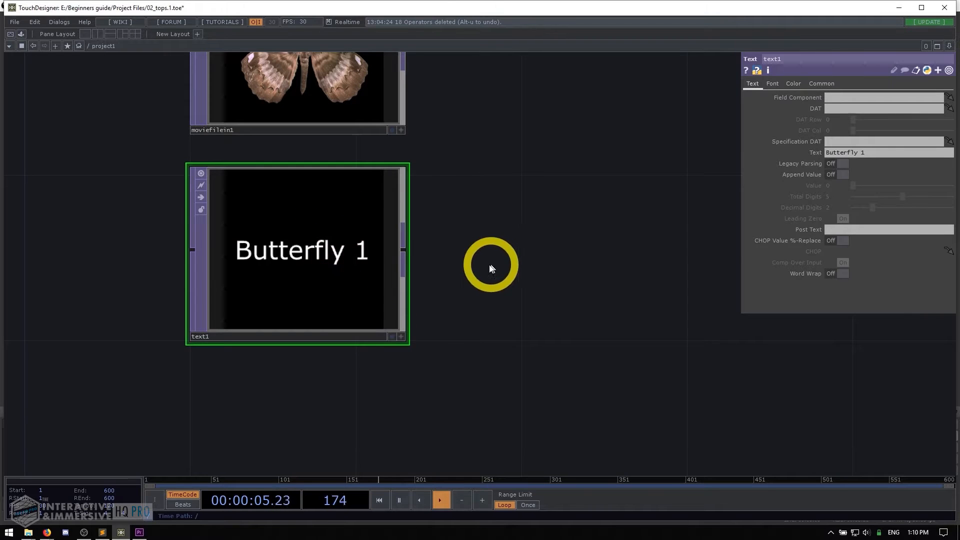
{"action": "key", "text": "Tab"}
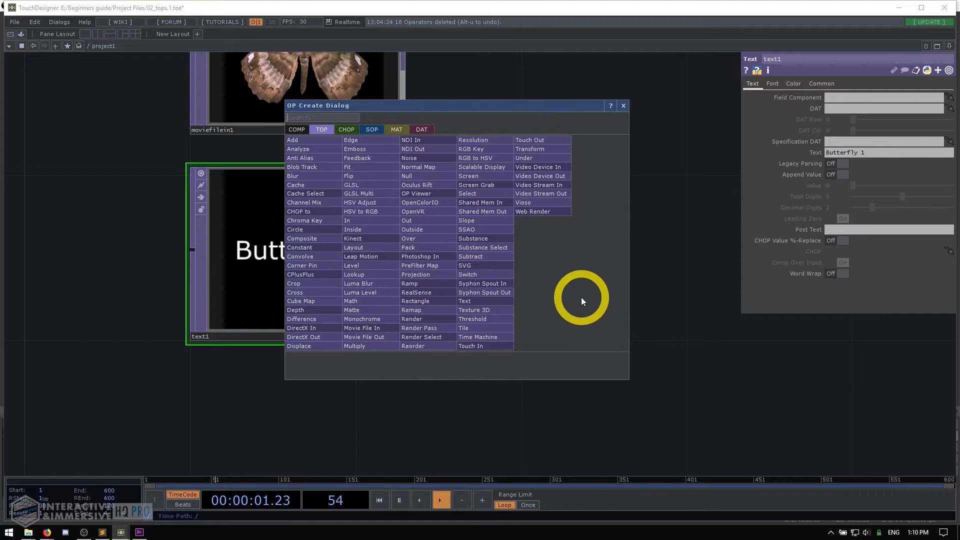
{"action": "left_click", "coordinate": [350, 129]}
{"action": "left_click", "coordinate": [370, 129]}
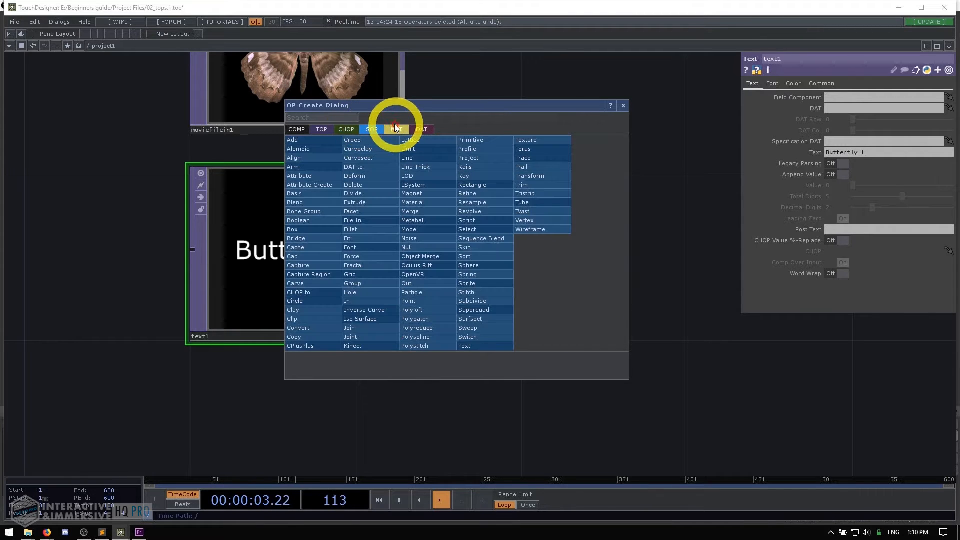
{"action": "left_click", "coordinate": [623, 105]}
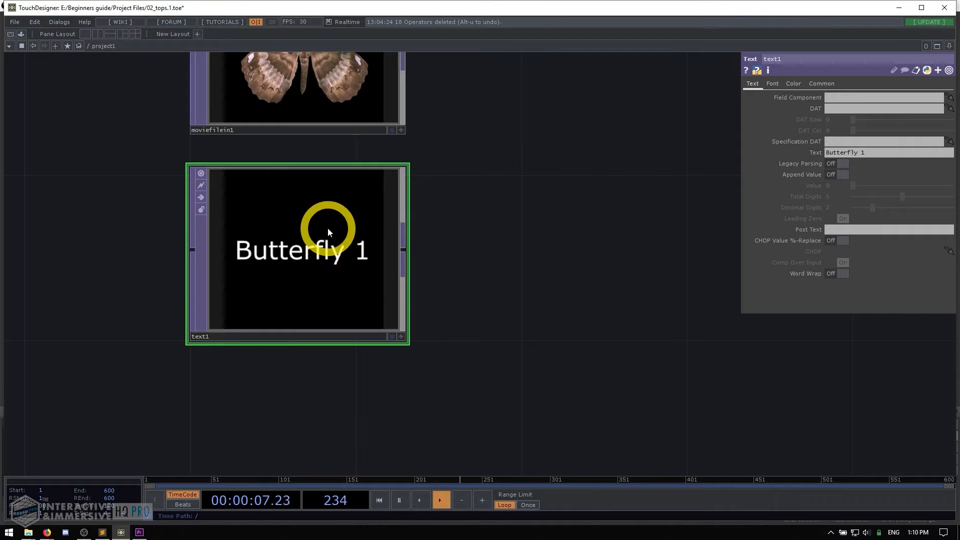
- Set the resolution of text1 to 512 by 200 and reduce its height to 100
{"action": "left_click", "coordinate": [821, 84]}
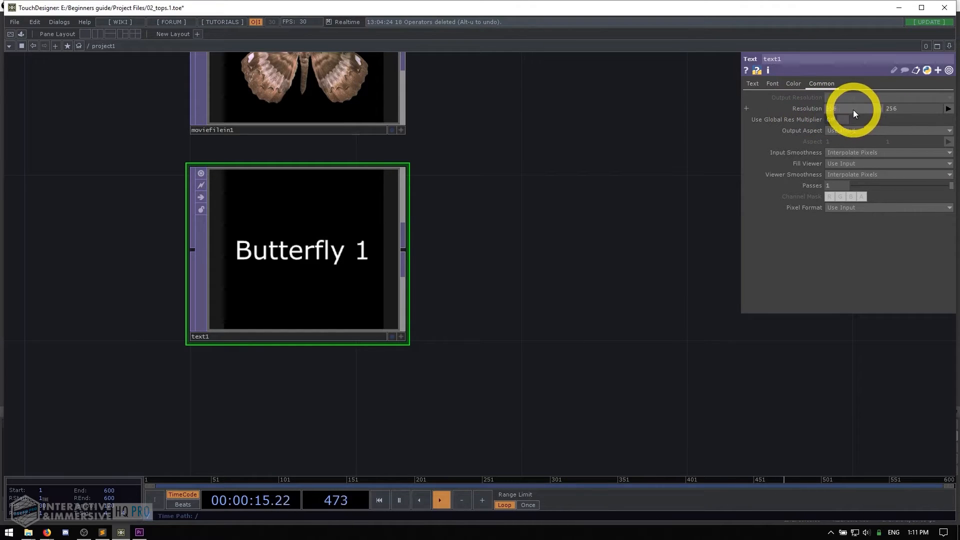
{"action": "left_click_drag", "start_coordinate": [503, 154], "coordinate": [535, 235]}
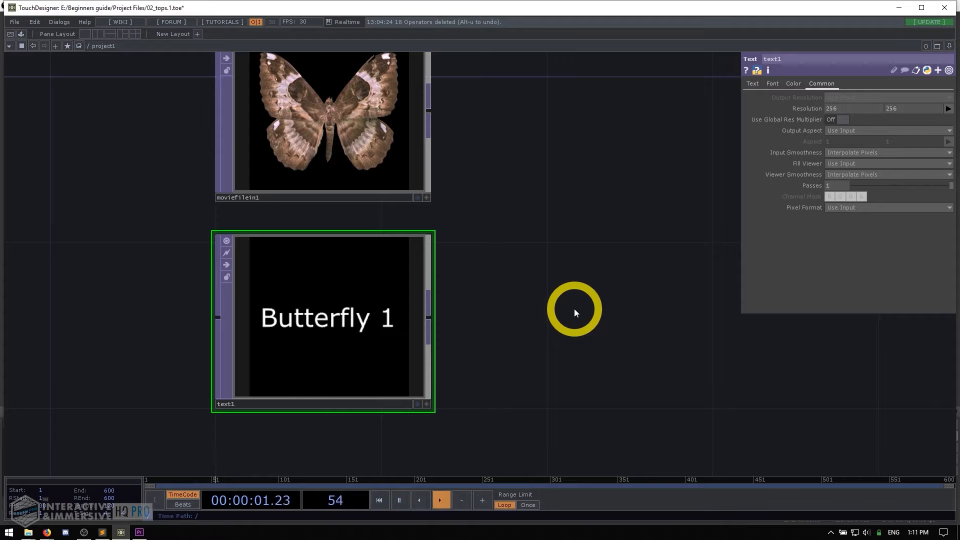
{"action": "left_click", "coordinate": [845, 111]}
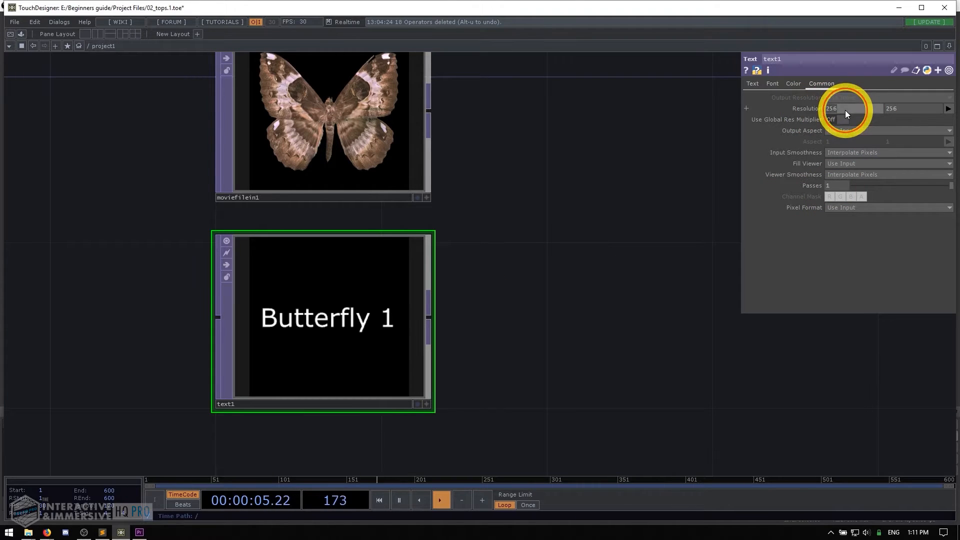
{"action": "type", "text": "512"}
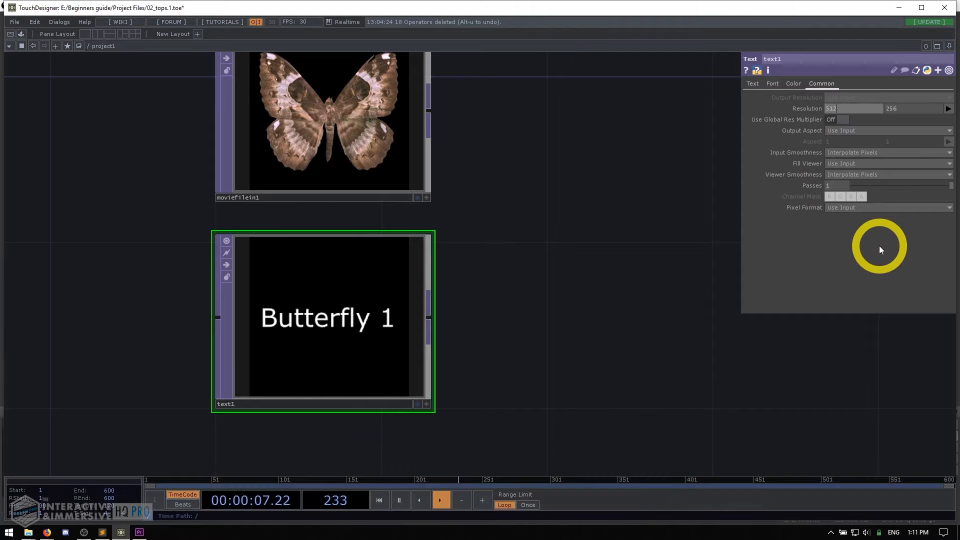
{"action": "key", "text": "Tab"}
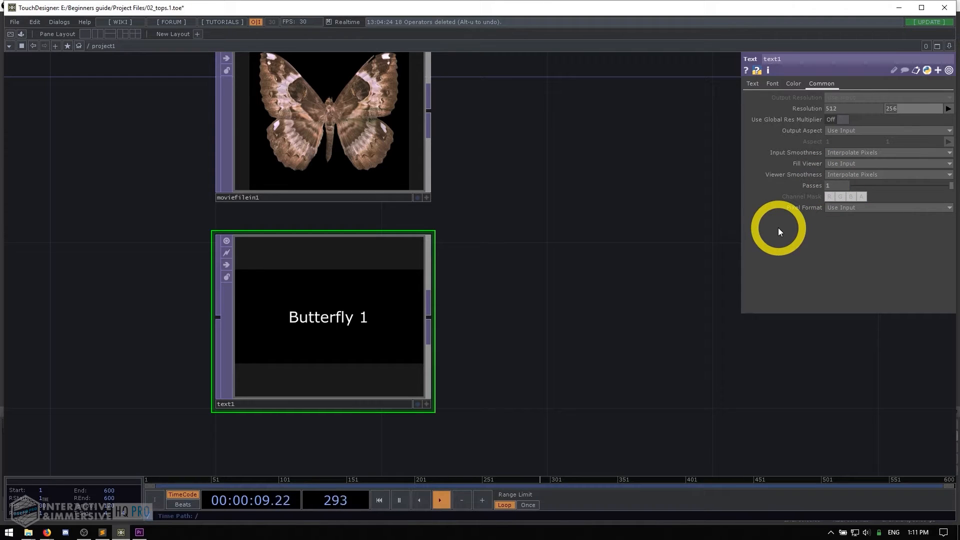
{"action": "type", "text": "200"}
{"action": "key", "text": "Return"}
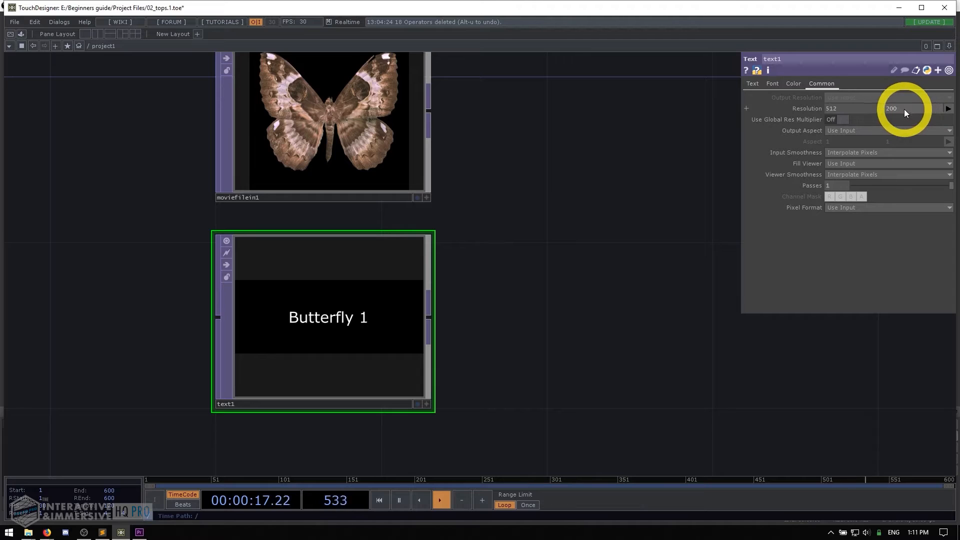
{"action": "left_click_drag", "start_coordinate": [893, 109], "coordinate": [696, 88]}
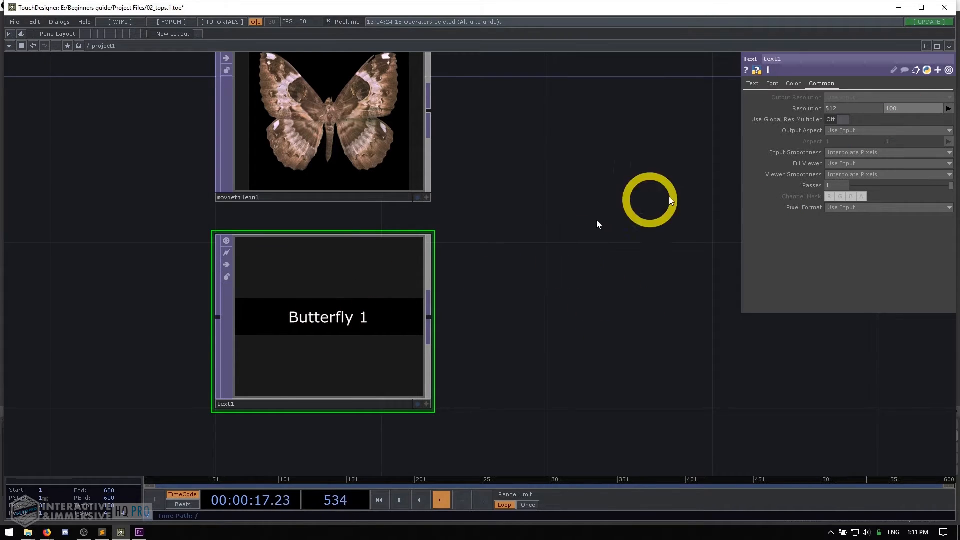
{"action": "left_click", "coordinate": [847, 112]}
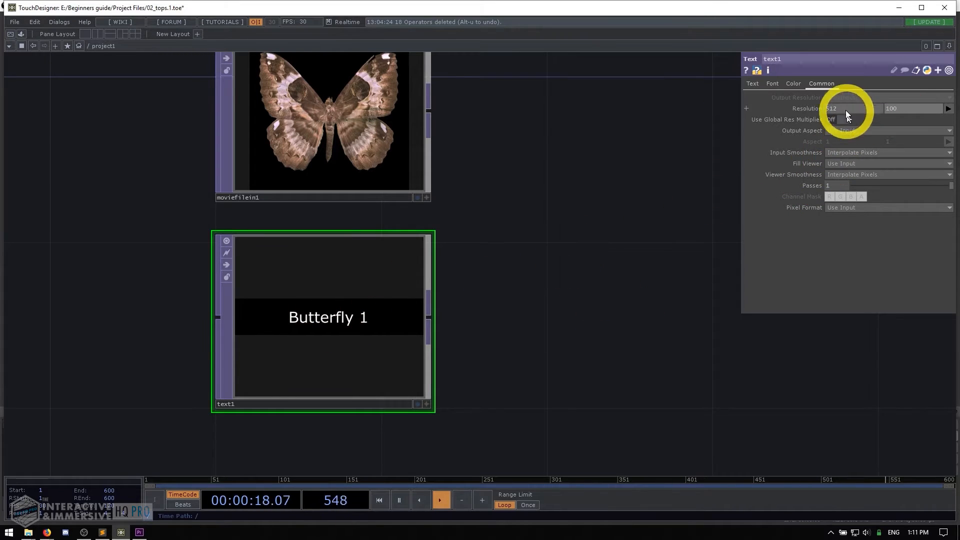
- Check the image size of moviefilein1 in its node info
{"action": "left_click", "coordinate": [353, 128]}
{"action": "left_click", "coordinate": [769, 71]}
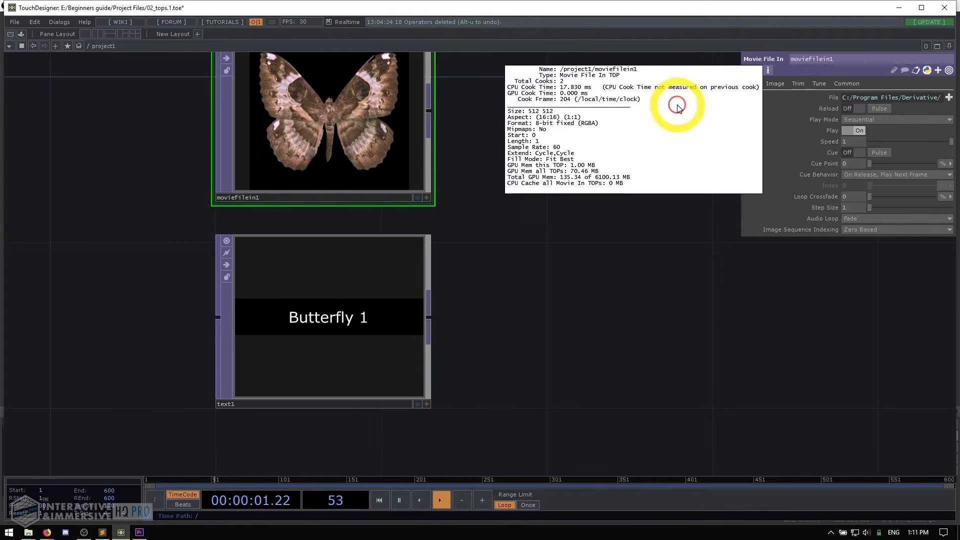
{"action": "left_click", "coordinate": [343, 140]}
- Set the Text parameter of text2, the Text TOP below moviefilein2, to "Butterfly 2"
{"action": "left_click_drag", "start_coordinate": [574, 217], "coordinate": [441, 263]}
{"action": "scroll", "coordinate": [440, 261], "scroll_direction": "down", "scroll_amount": 5}
{"action": "left_click_drag", "start_coordinate": [472, 194], "coordinate": [459, 54]}
{"action": "mouse_move", "coordinate": [428, 307]}
{"action": "left_mouse_down"}
{"action": "mouse_move", "coordinate": [432, 265]}
{"action": "mouse_move", "coordinate": [436, 292]}
{"action": "left_mouse_up"}
{"action": "left_click_drag", "start_coordinate": [389, 395], "coordinate": [400, 287]}
{"action": "left_click", "coordinate": [328, 345]}
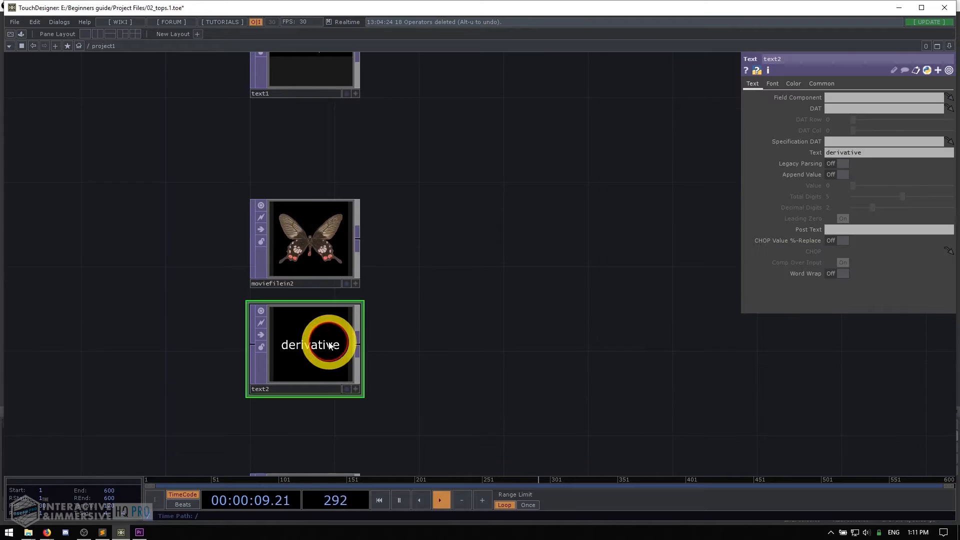
{"action": "left_click_drag", "start_coordinate": [323, 356], "coordinate": [333, 270]}
{"action": "scroll", "coordinate": [334, 258], "scroll_direction": "up", "scroll_amount": 3}
{"action": "left_click", "coordinate": [841, 155]}
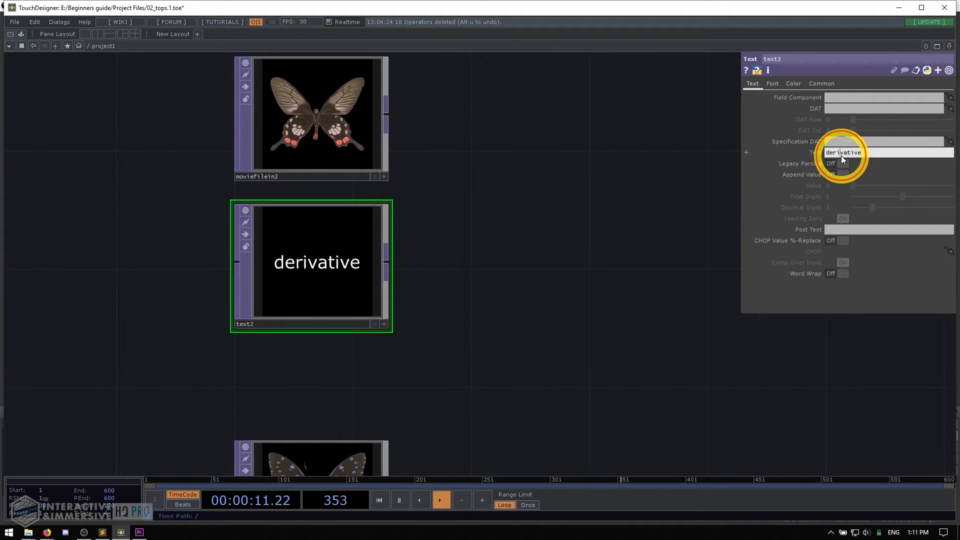
{"action": "type", "text": "Bu"}
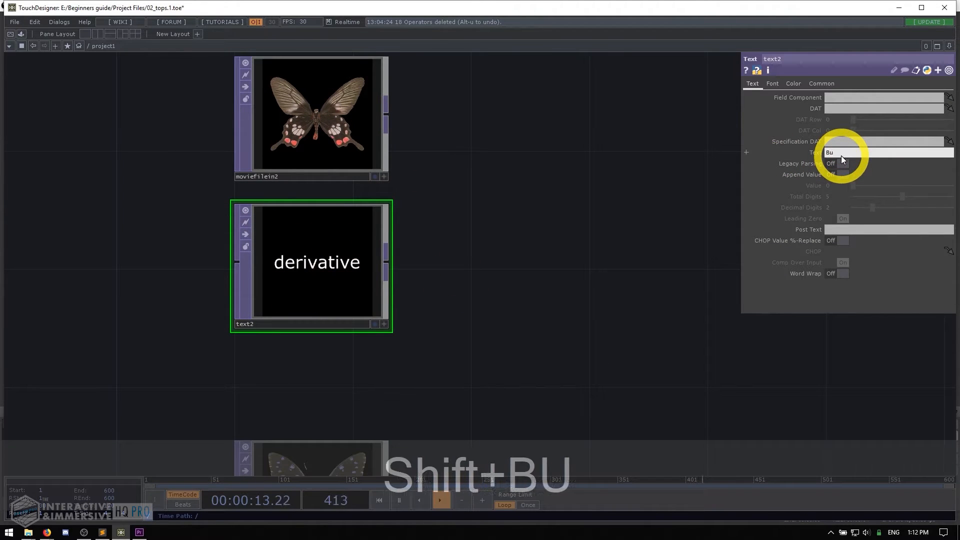
{"action": "type", "text": "tte"}
{"action": "key", "text": "BackSpace"}
{"action": "type", "text": "tt"}
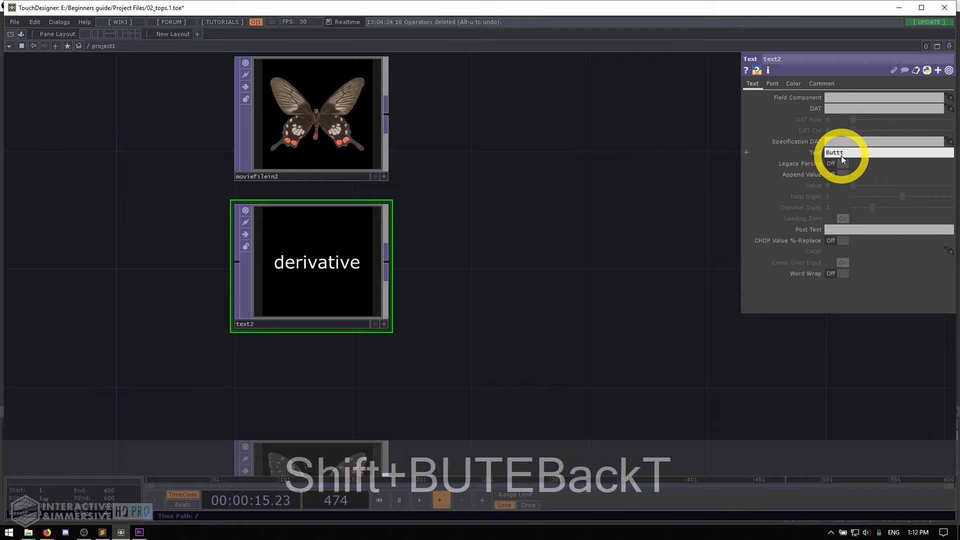
{"action": "key", "text": "BackSpace"}
{"action": "type", "text": "erfly 2"}
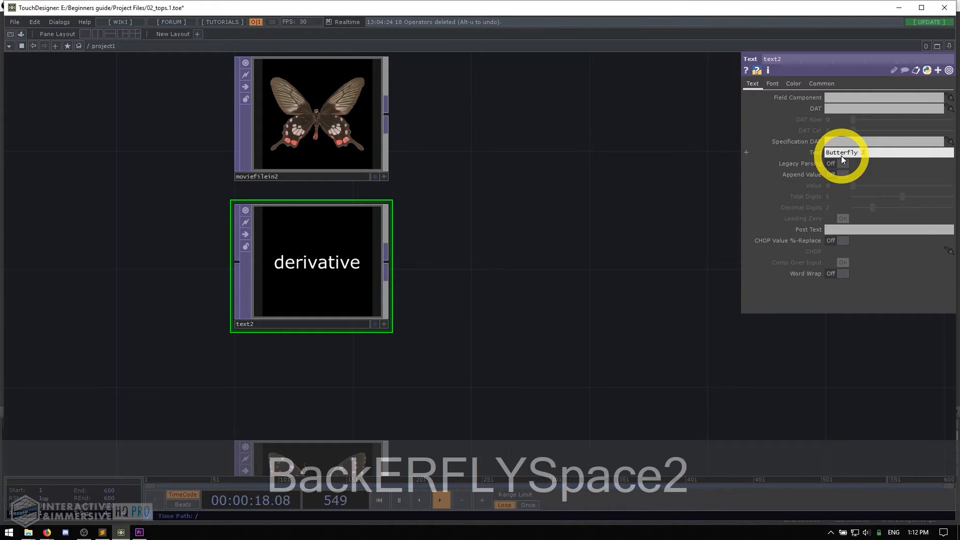
{"action": "key", "text": "Return"}
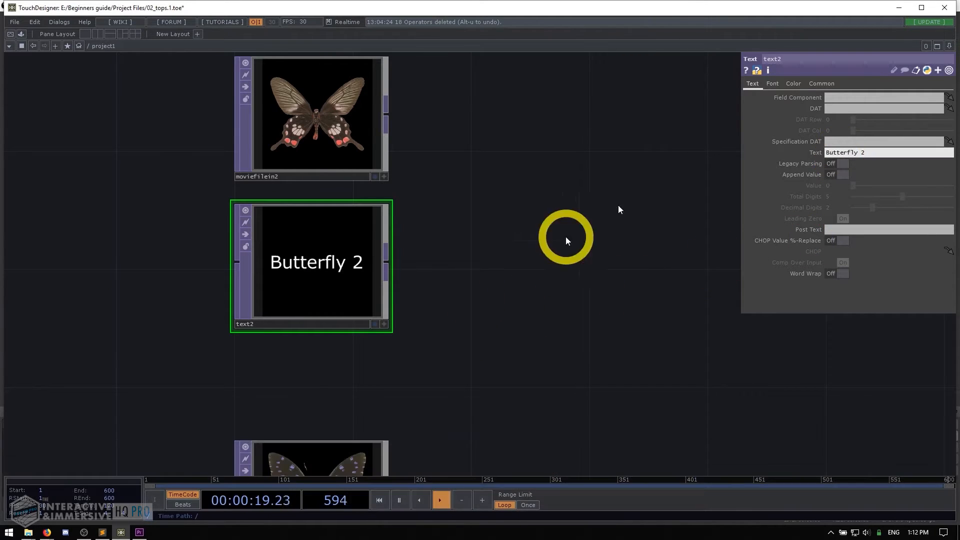
- Set the resolution of text2 to 512 by 100
{"action": "left_click", "coordinate": [821, 83]}
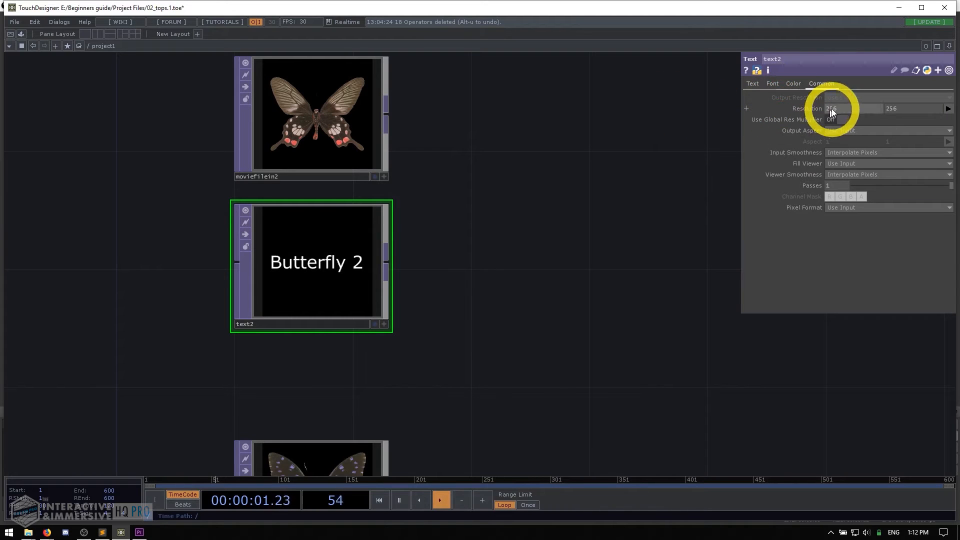
{"action": "type", "text": "512"}
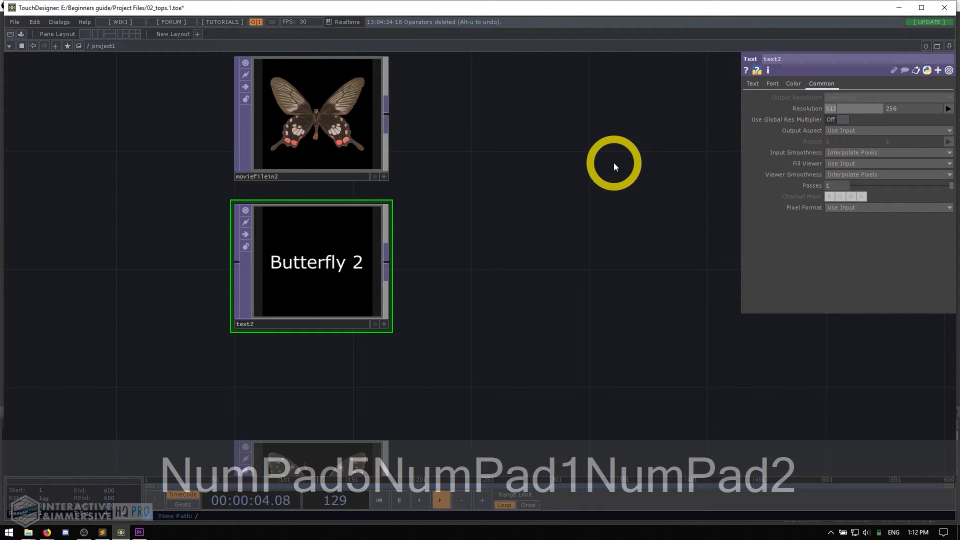
{"action": "key", "text": "Tab"}
{"action": "type", "text": "100"}
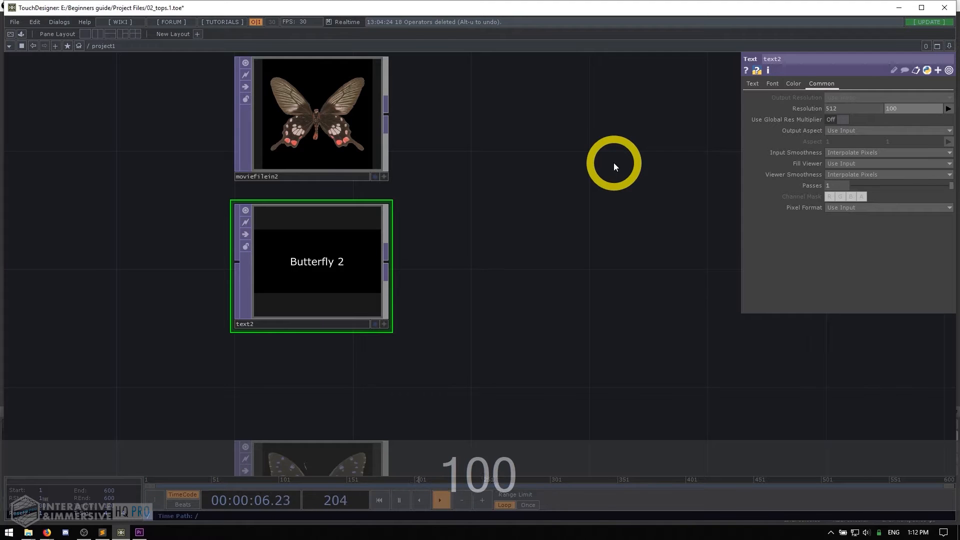
{"action": "key", "text": "Return"}
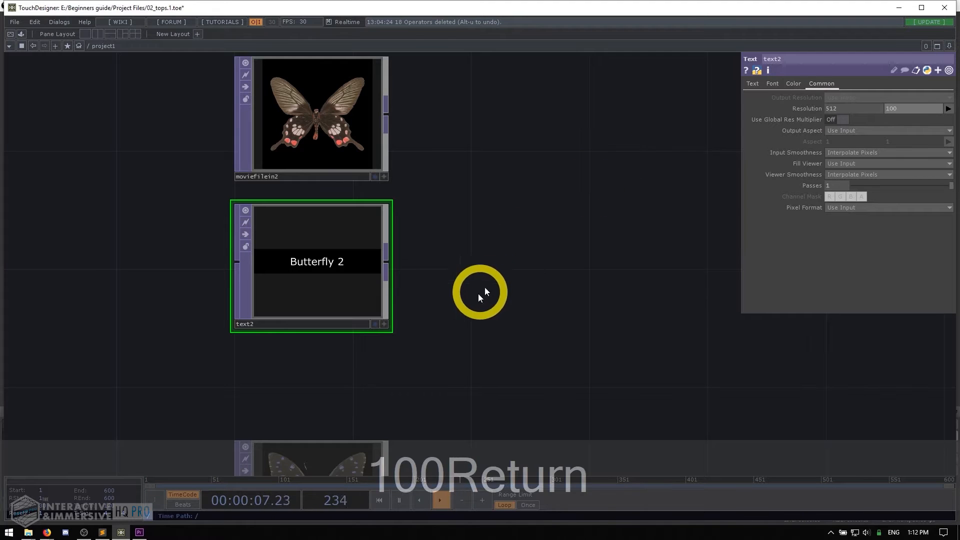
- Set the Text parameter of text3, the Text TOP below moviefilein3, to "Butterfly 3"
{"action": "left_click_drag", "start_coordinate": [470, 345], "coordinate": [473, 227]}
{"action": "left_click_drag", "start_coordinate": [468, 323], "coordinate": [461, 165]}
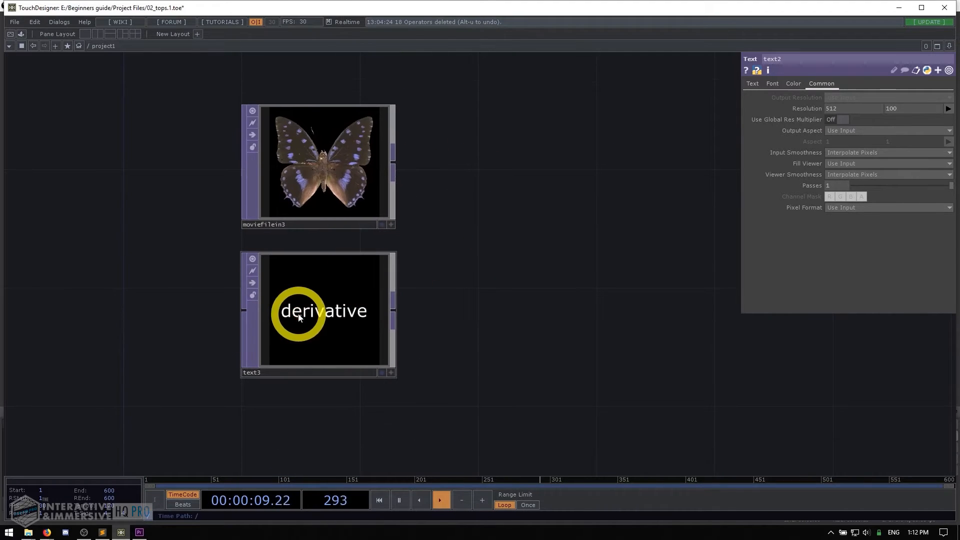
{"action": "left_click", "coordinate": [296, 302]}
{"action": "left_click", "coordinate": [836, 154]}
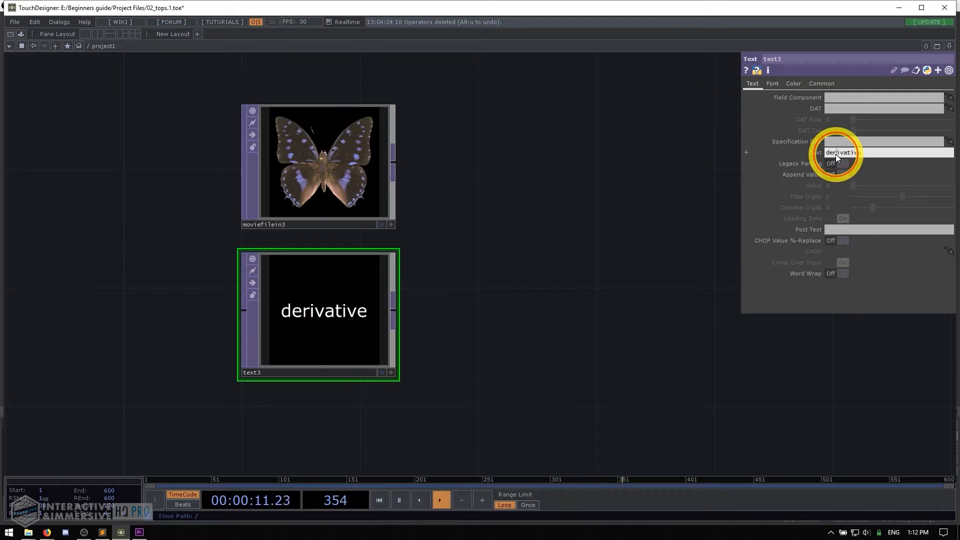
{"action": "type", "text": "Butter"}
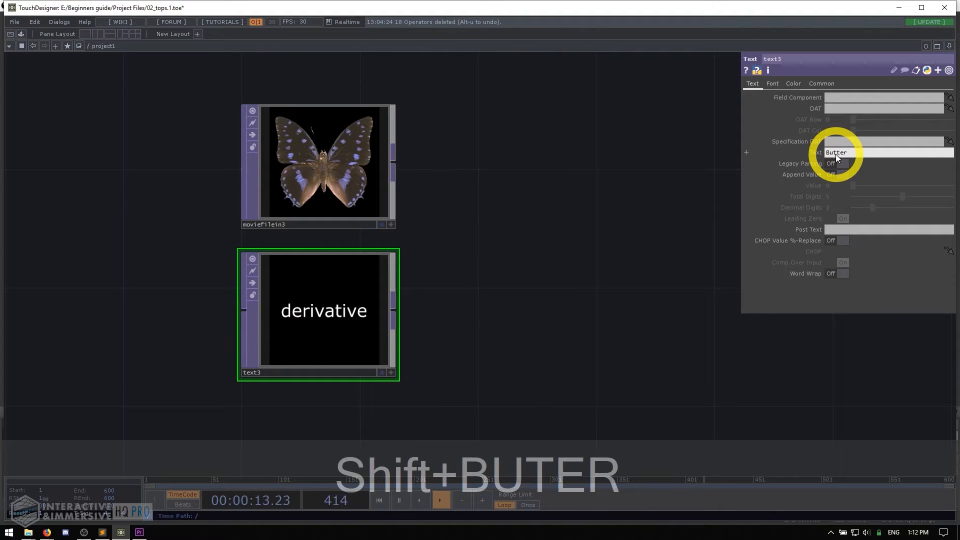
{"action": "type", "text": "fly 3"}
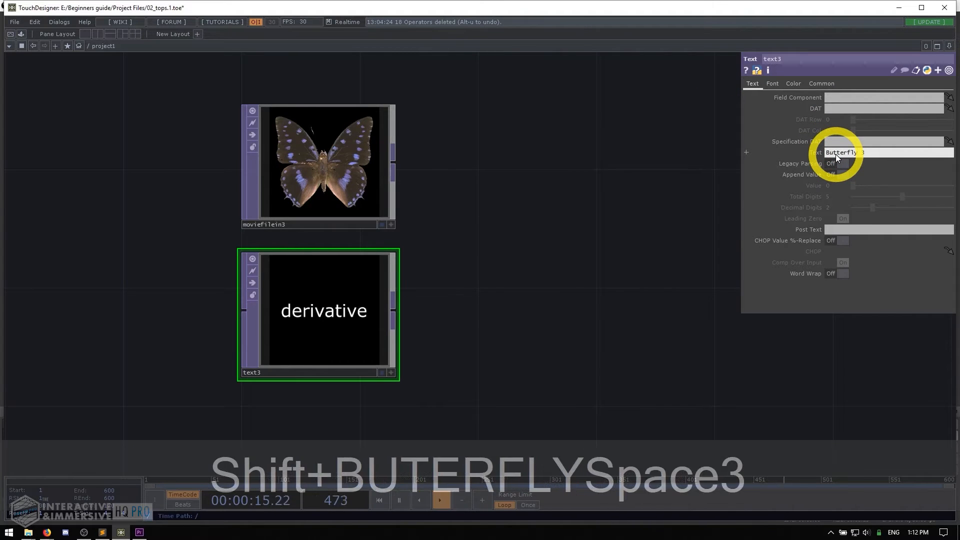
{"action": "key", "text": "Return"}
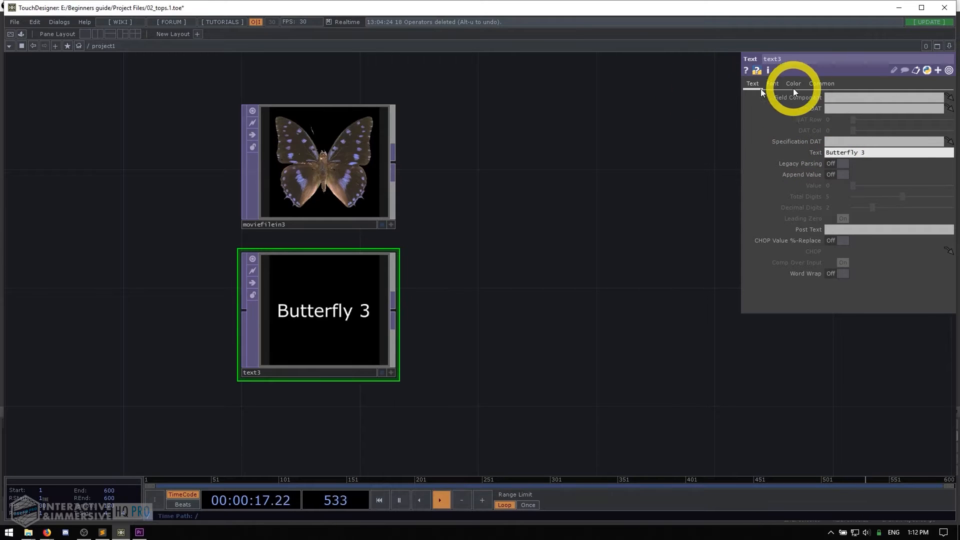
- Set the resolution of text3 to 512 by 100
{"action": "left_click", "coordinate": [820, 84]}
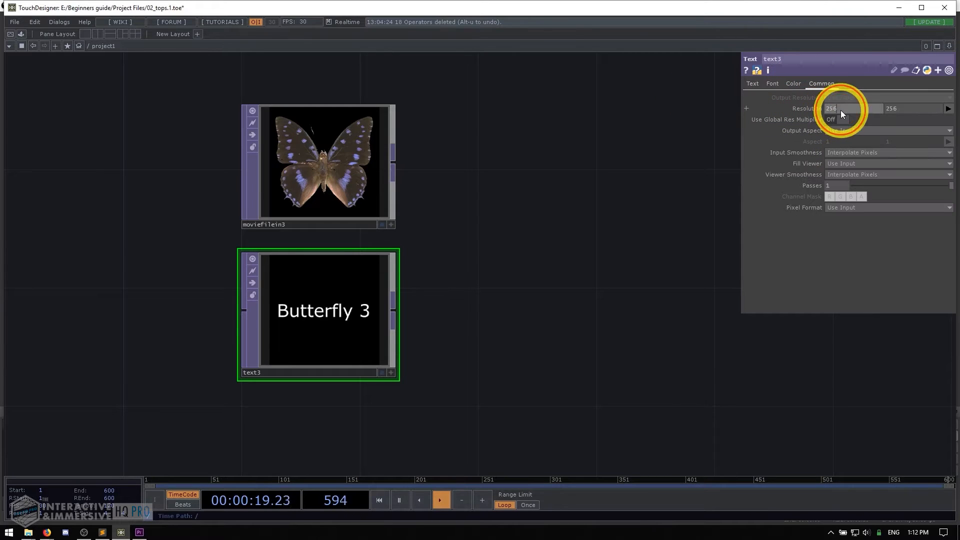
{"action": "type", "text": "512"}
{"action": "key", "text": "Tab"}
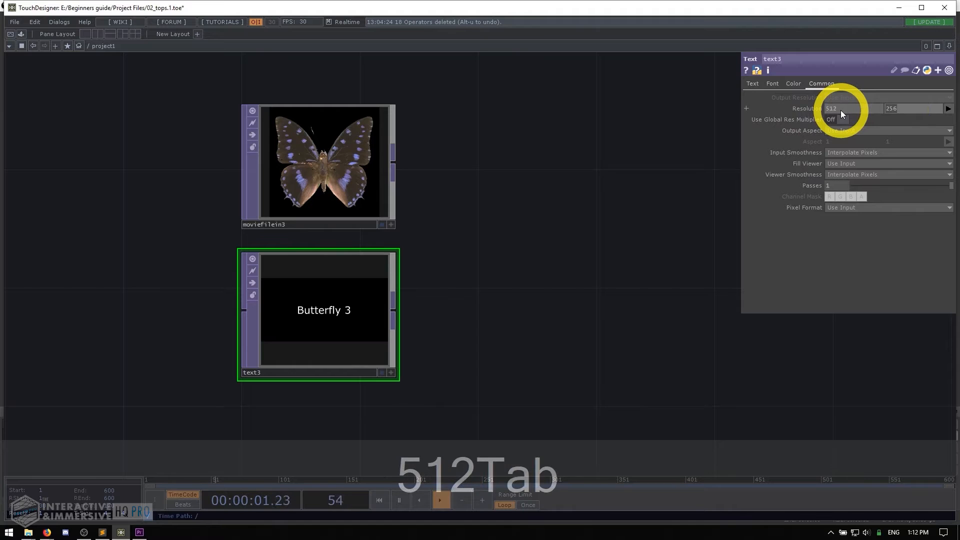
{"action": "type", "text": "100"}
{"action": "key", "text": "Return"}
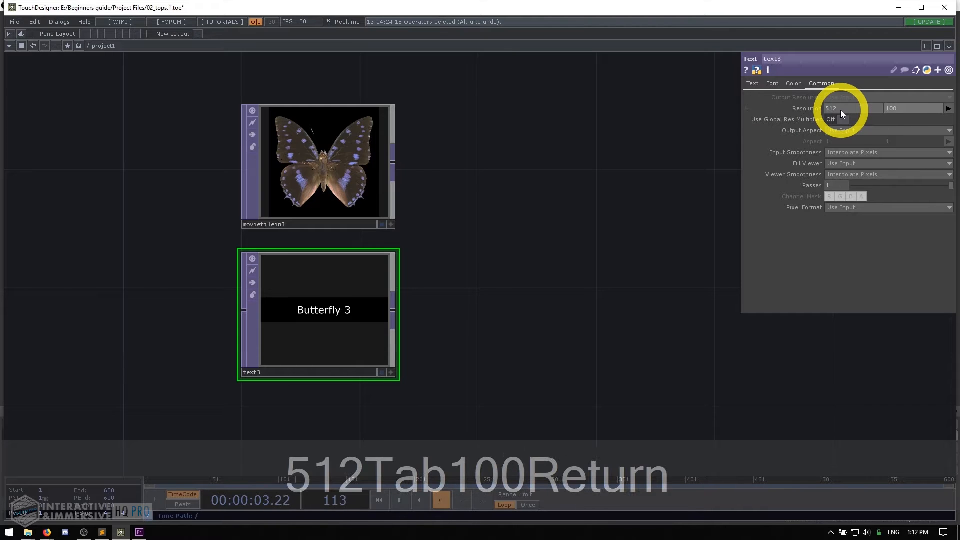
- Select text1, text2 and text3 together and set their Font Color to red (1, 0, 0)
{"action": "scroll", "coordinate": [496, 161], "scroll_direction": "down", "scroll_amount": 8}
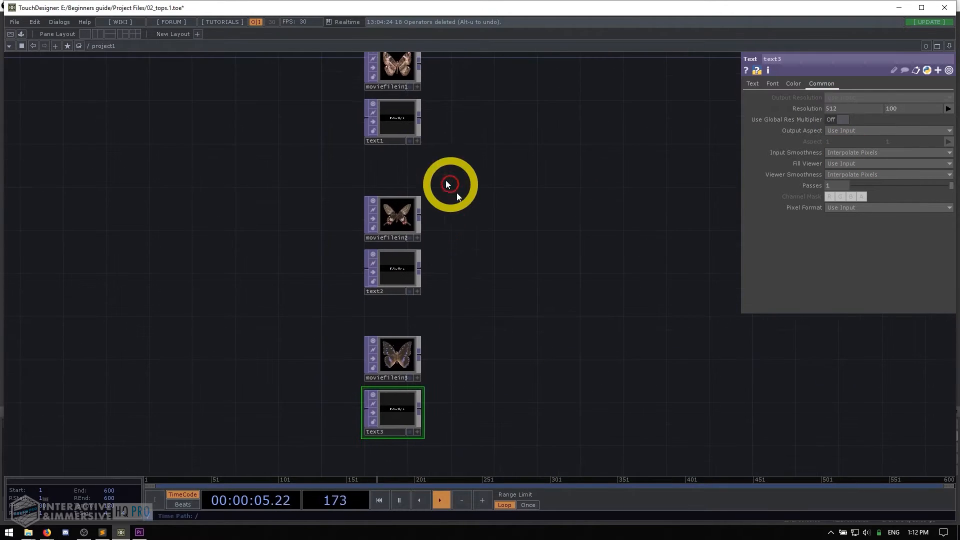
{"action": "scroll", "coordinate": [441, 172], "scroll_direction": "up", "scroll_amount": 3}
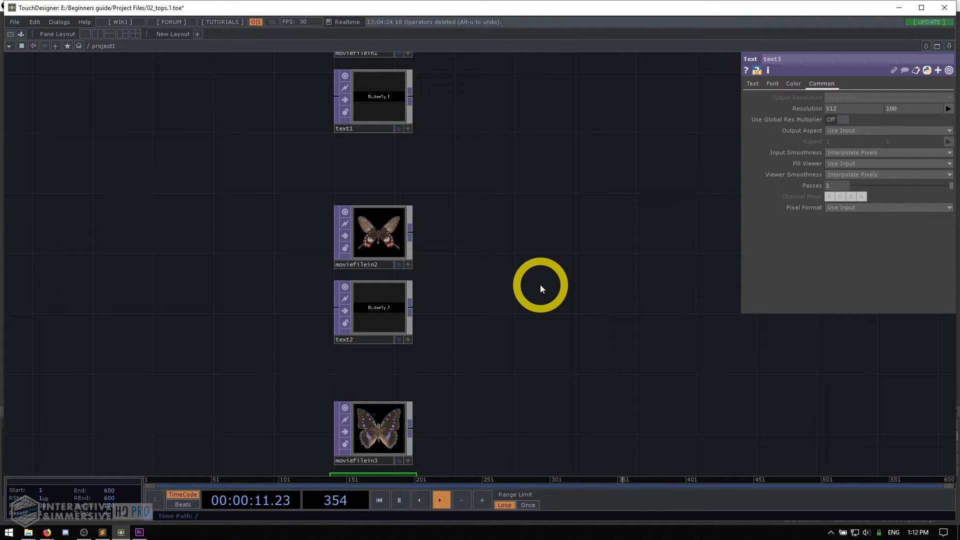
{"action": "scroll", "coordinate": [471, 275], "scroll_direction": "down", "scroll_amount": 3}
{"action": "left_click_drag", "start_coordinate": [486, 294], "coordinate": [479, 262]}
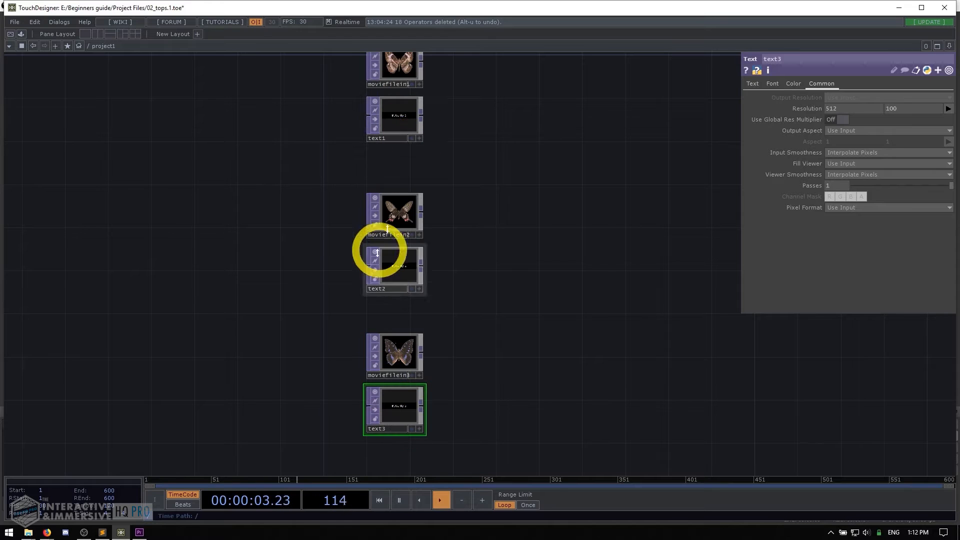
{"action": "left_click", "coordinate": [390, 413]}
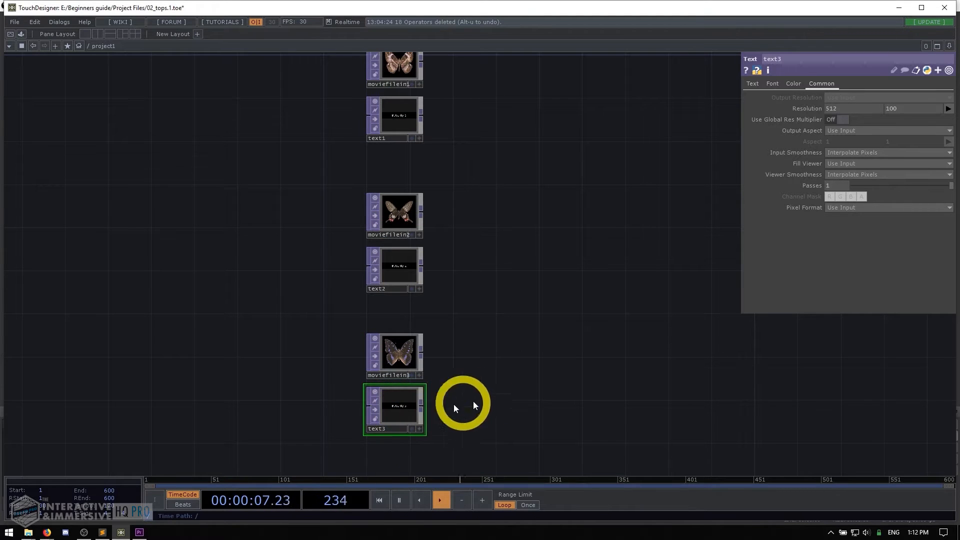
{"action": "left_click", "coordinate": [408, 280], "text": "shift"}
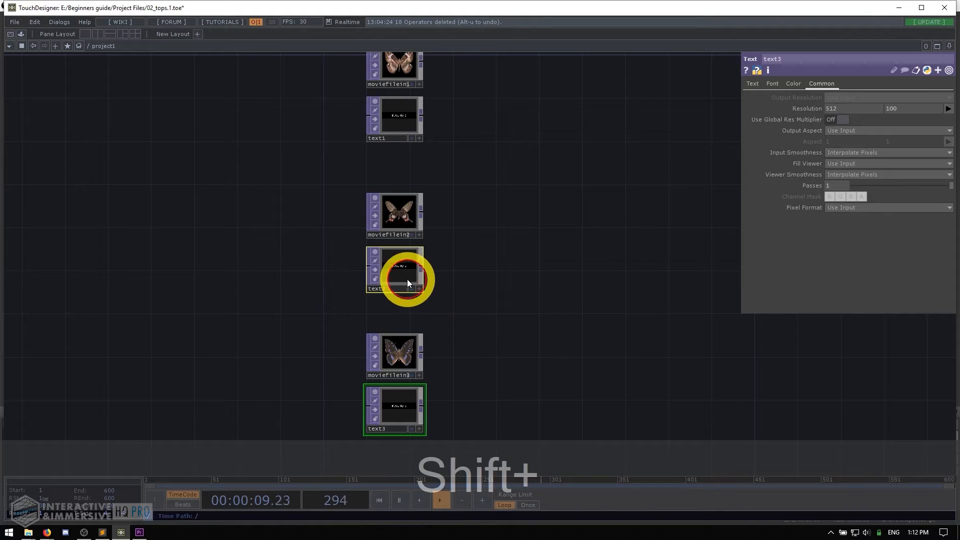
{"action": "left_click", "coordinate": [398, 122], "text": "shift"}
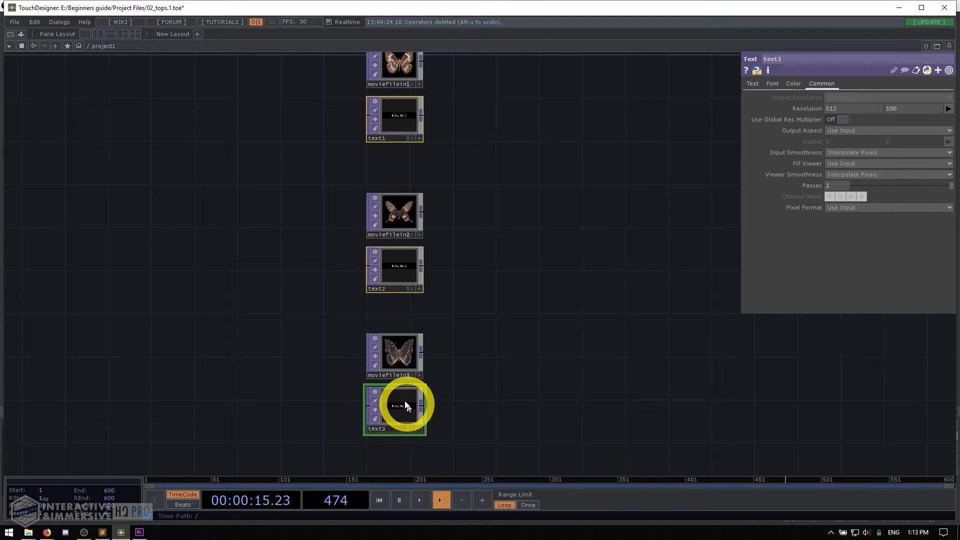
{"action": "left_click", "coordinate": [797, 84]}
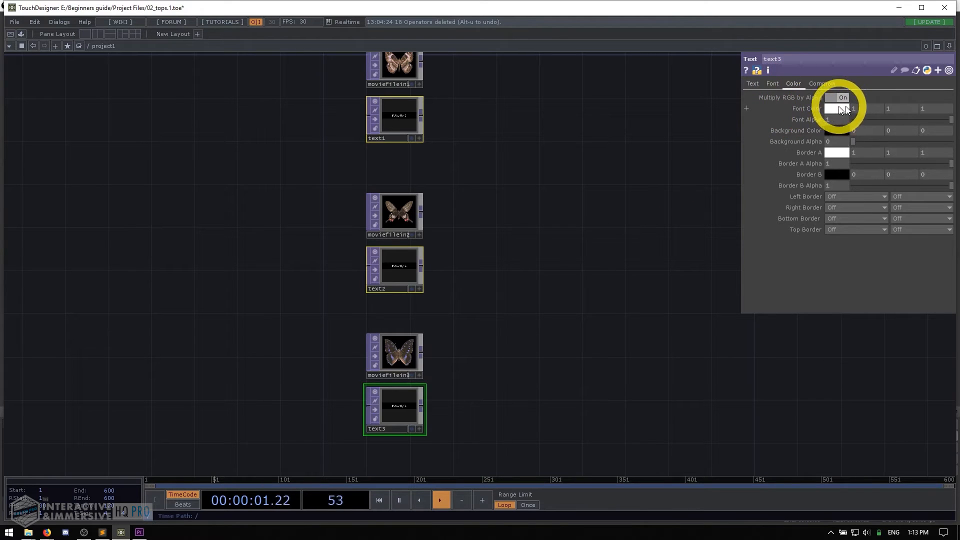
{"action": "left_click", "coordinate": [870, 111]}
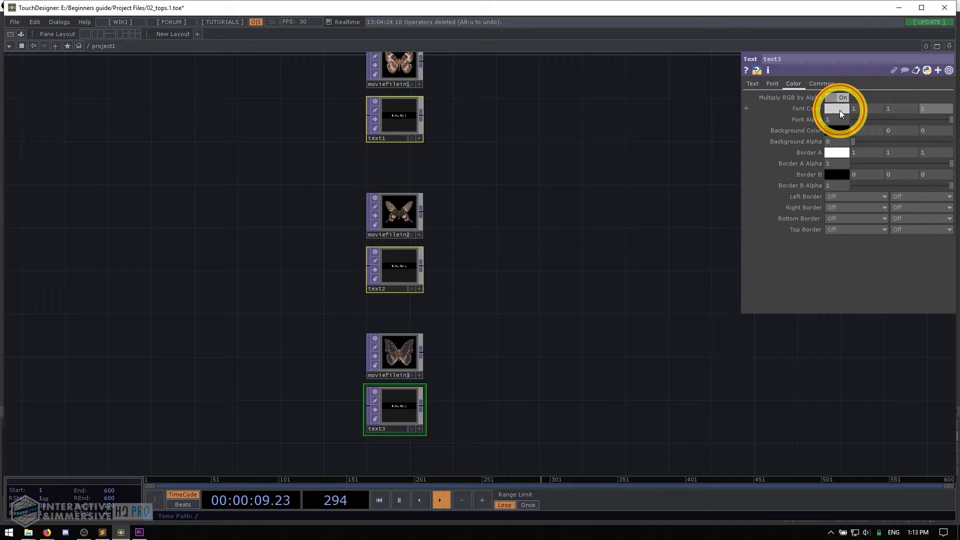
{"action": "left_click", "coordinate": [839, 110]}
{"action": "left_click_drag", "start_coordinate": [819, 46], "coordinate": [556, 171]}
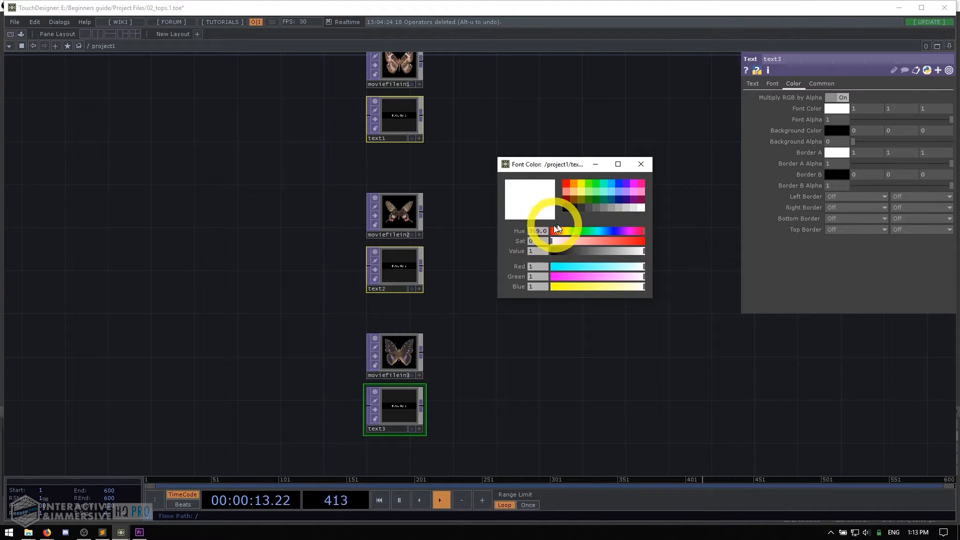
{"action": "left_click", "coordinate": [569, 188]}
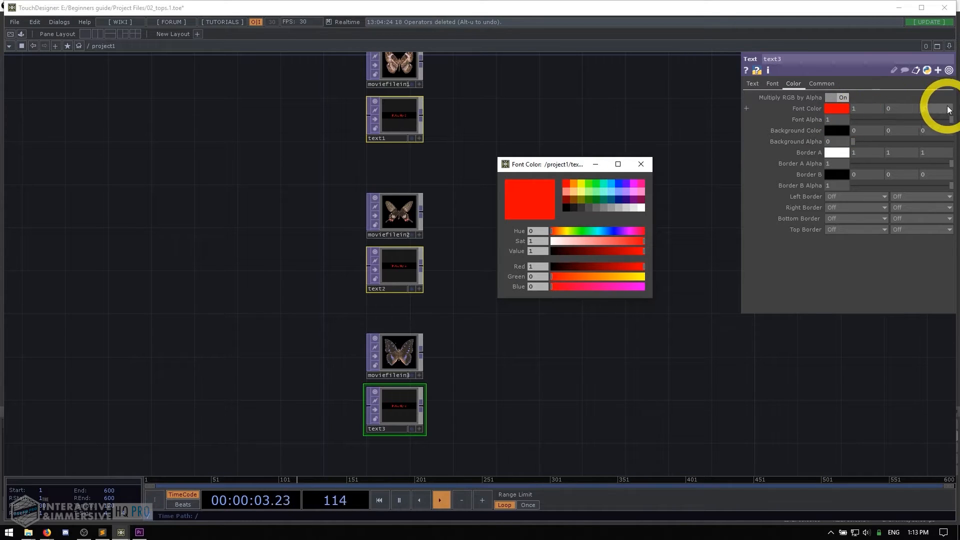
{"action": "left_click", "coordinate": [641, 164]}
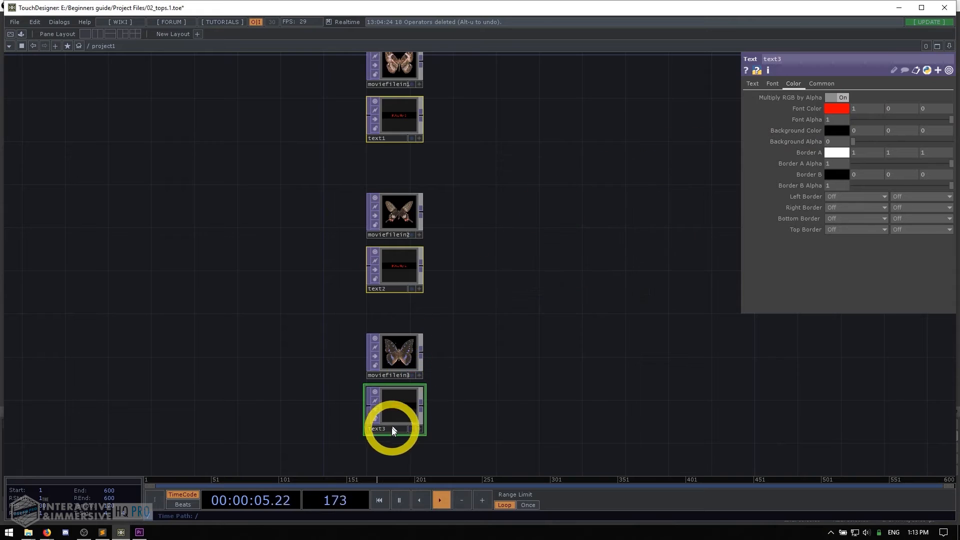
- Look over the font color of the captions in text1, text2 and text3, and clear the multi-selection
{"action": "scroll", "coordinate": [392, 422], "scroll_direction": "up", "scroll_amount": 3}
{"action": "left_click_drag", "start_coordinate": [453, 271], "coordinate": [455, 343]}
{"action": "left_click_drag", "start_coordinate": [490, 264], "coordinate": [440, 205]}
{"action": "left_click_drag", "start_coordinate": [440, 268], "coordinate": [414, 210]}
{"action": "middle_click_drag", "start_coordinate": [414, 210], "coordinate": [443, 220]}
{"action": "left_click_drag", "start_coordinate": [451, 183], "coordinate": [407, 183]}
{"action": "left_click", "coordinate": [407, 236]}
{"action": "left_click_drag", "start_coordinate": [412, 275], "coordinate": [427, 362]}
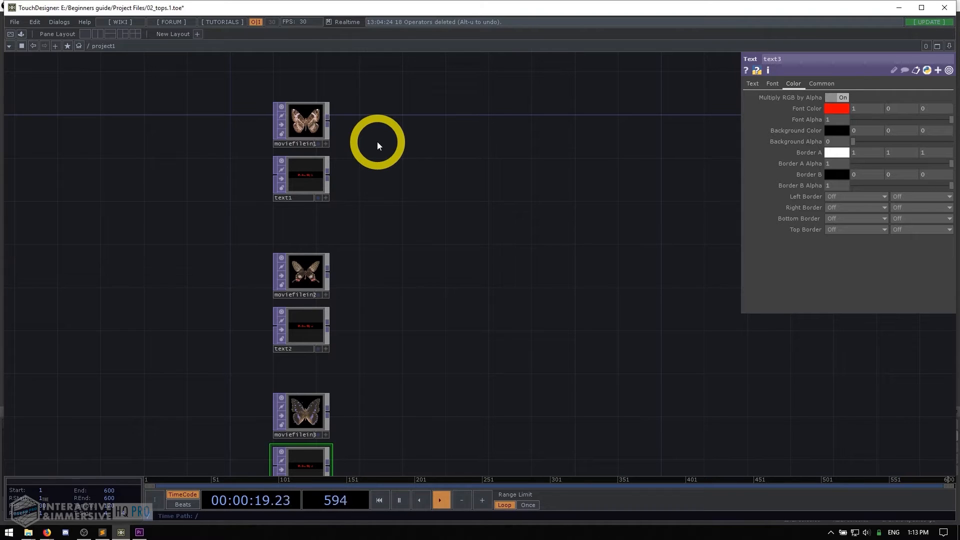
{"action": "left_click_drag", "start_coordinate": [389, 178], "coordinate": [373, 257]}
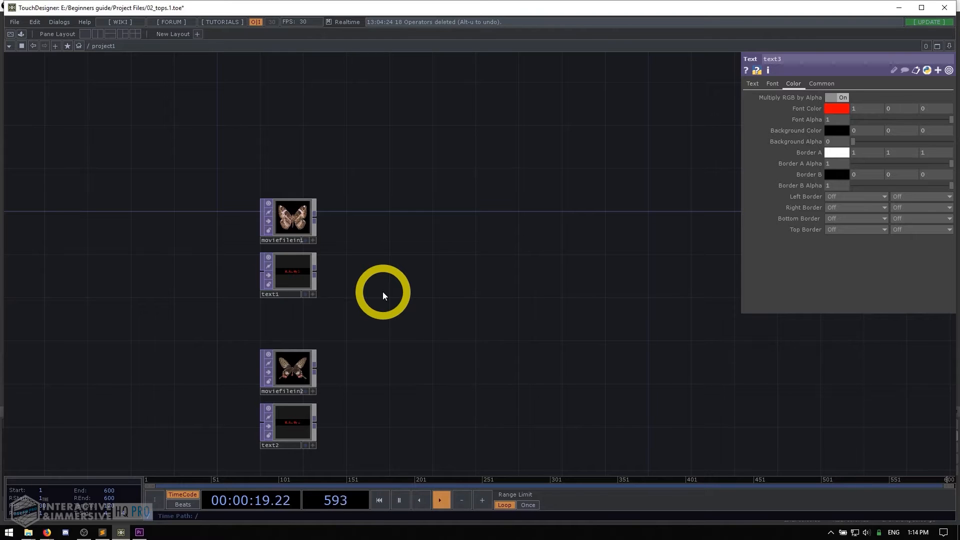
- Examine how each butterfly image pairs with the caption below it, from moviefilein1 and text1 to moviefilein3 and text3
{"action": "scroll", "coordinate": [367, 257], "scroll_direction": "up", "scroll_amount": 5}
{"action": "left_click", "coordinate": [184, 113]}
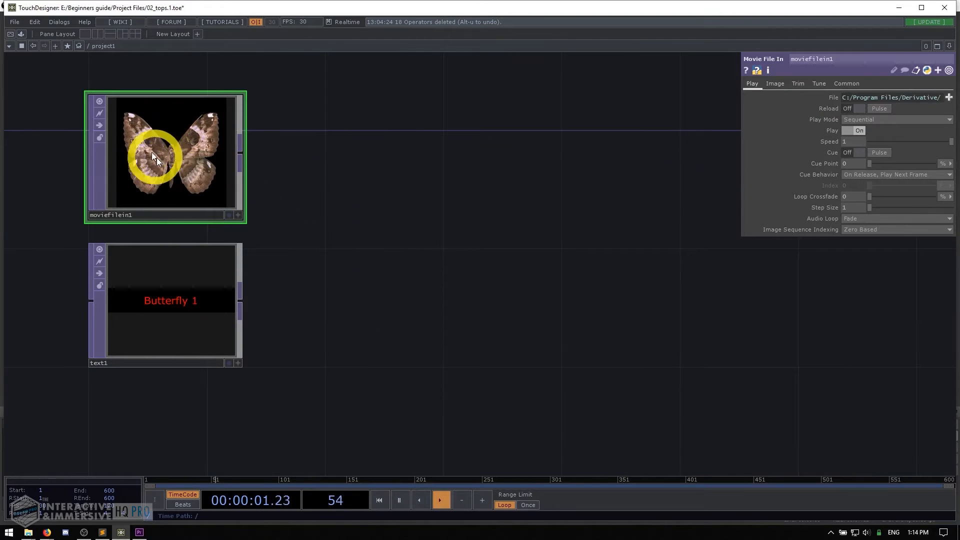
{"action": "left_click", "coordinate": [204, 281]}
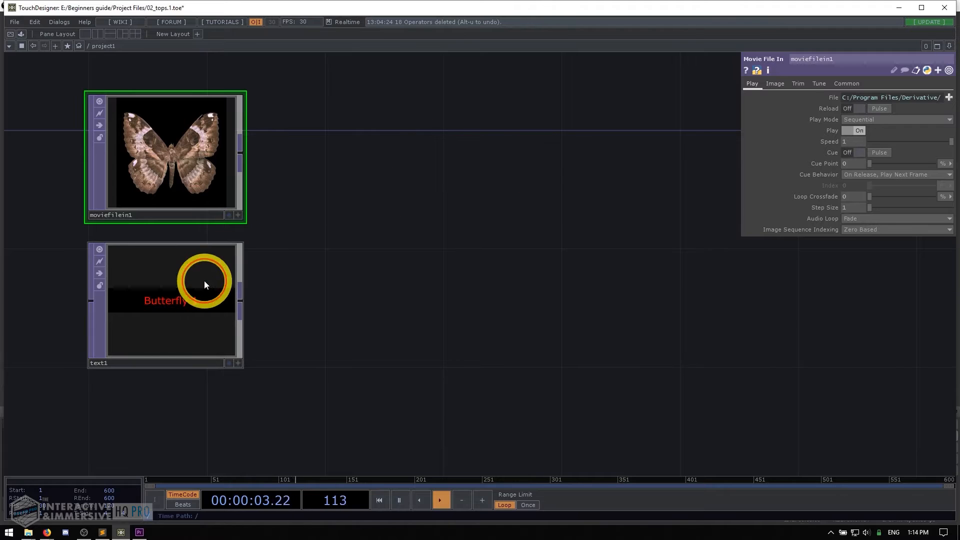
{"action": "scroll", "coordinate": [468, 257], "scroll_direction": "down", "scroll_amount": 5}
{"action": "left_click_drag", "start_coordinate": [469, 244], "coordinate": [473, 135]}
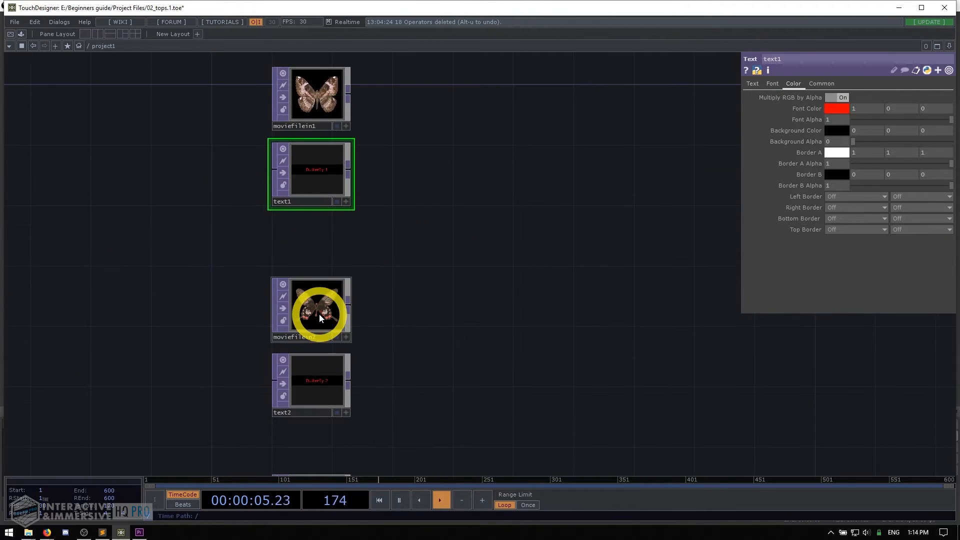
{"action": "left_click", "coordinate": [319, 314]}
{"action": "left_click_drag", "start_coordinate": [476, 348], "coordinate": [418, 215]}
{"action": "scroll", "coordinate": [264, 359], "scroll_direction": "down", "scroll_amount": 2}
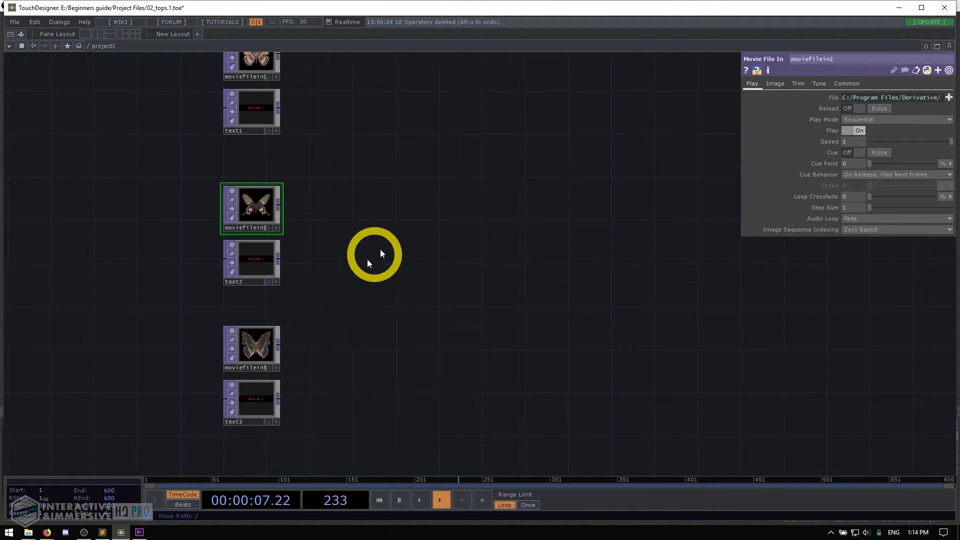
- Create a Constant TOP above moviefilein1 and move it slightly closer to the butterfly image
{"action": "left_click_drag", "start_coordinate": [373, 116], "coordinate": [376, 227]}
{"action": "left_click_drag", "start_coordinate": [364, 180], "coordinate": [379, 245]}
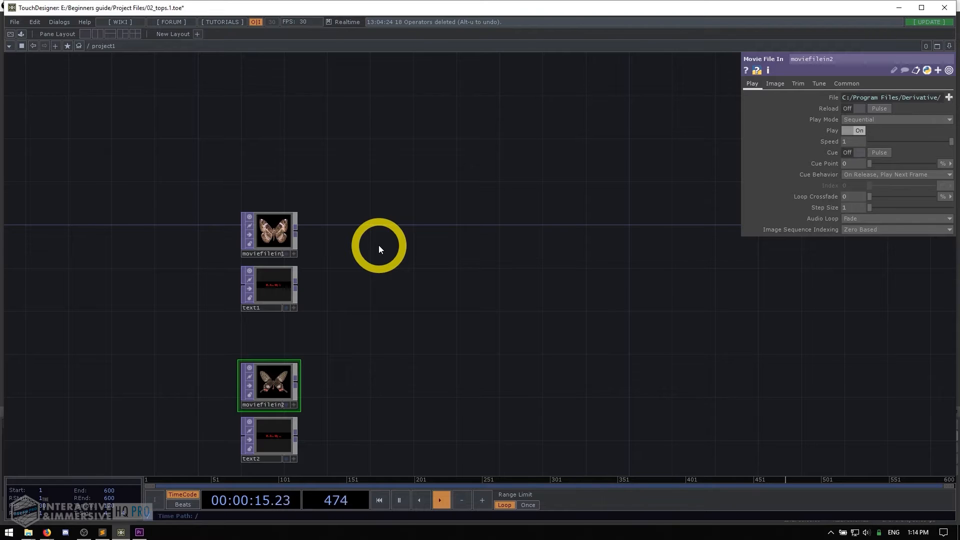
{"action": "left_click_drag", "start_coordinate": [302, 145], "coordinate": [273, 177]}
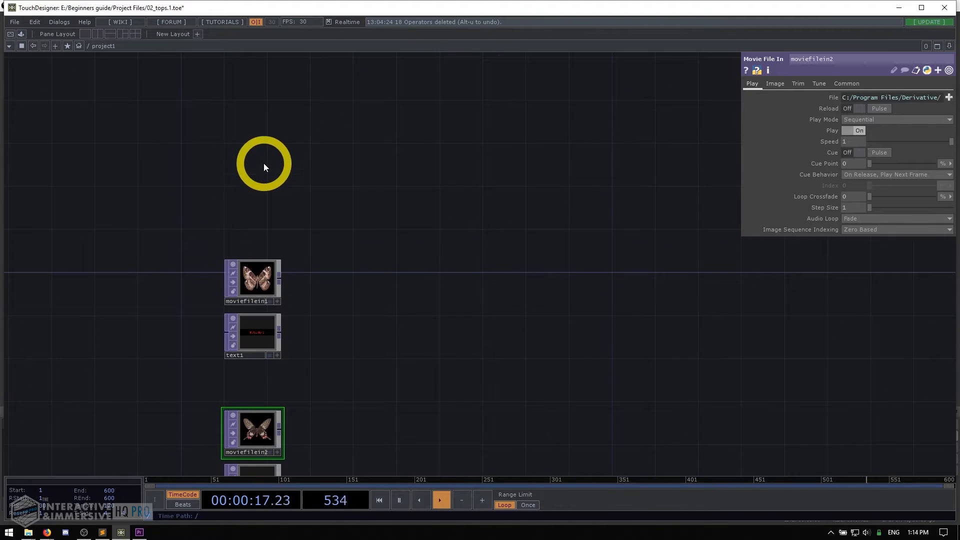
{"action": "double_click", "coordinate": [248, 169]}
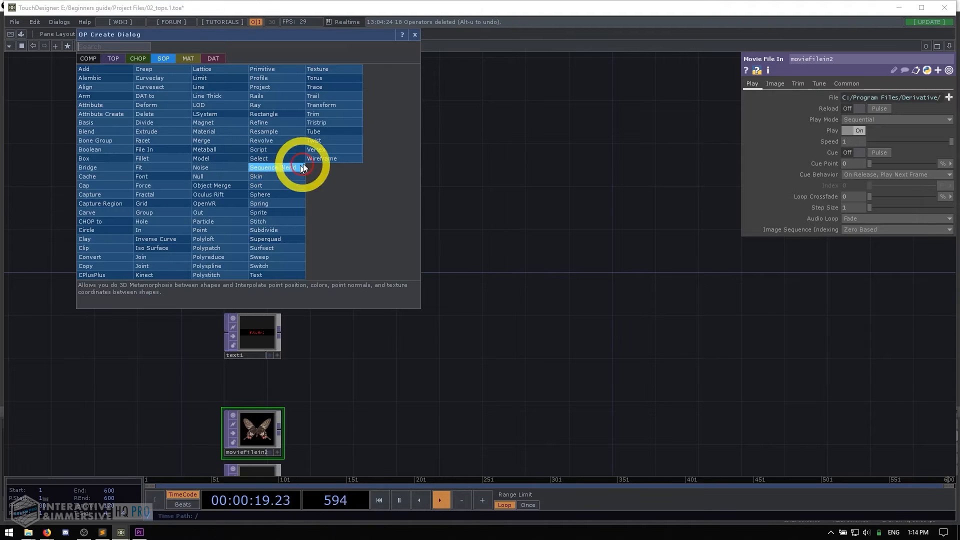
{"action": "left_click", "coordinate": [114, 58]}
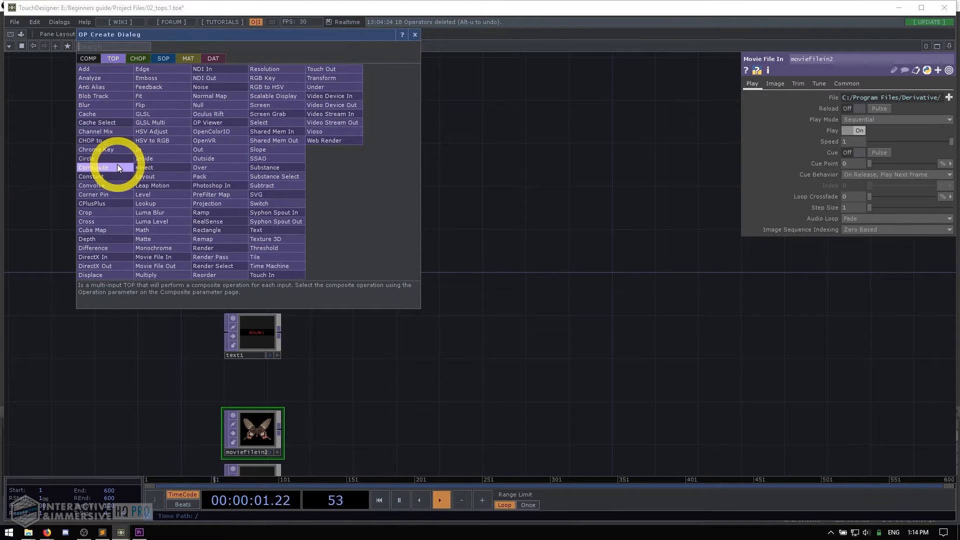
{"action": "left_click", "coordinate": [106, 177]}
{"action": "left_click", "coordinate": [238, 177]}
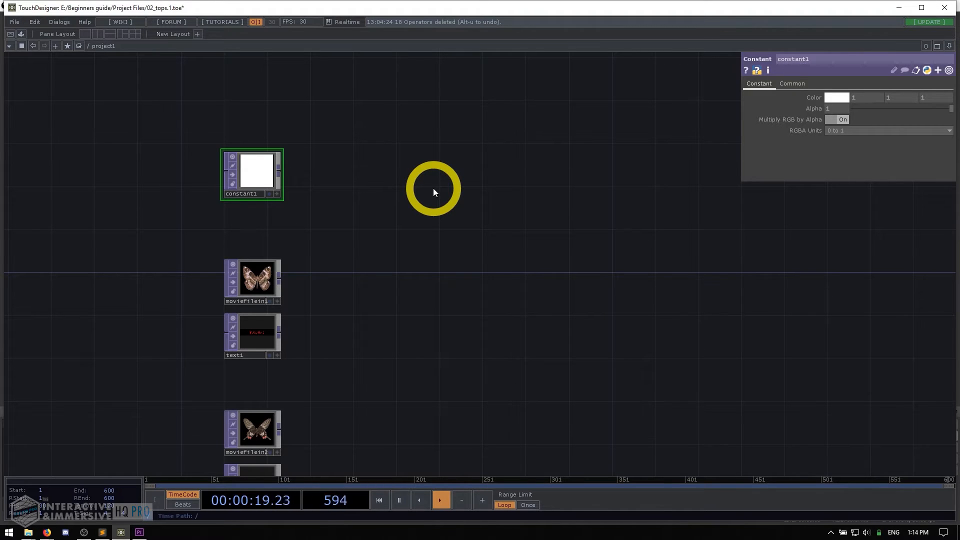
{"action": "left_click_drag", "start_coordinate": [256, 183], "coordinate": [257, 212]}
- Examine the operator info of moviefilein1 and text1 to compare the pixel size of the image and its caption
{"action": "scroll", "coordinate": [257, 280], "scroll_direction": "up", "scroll_amount": 2}
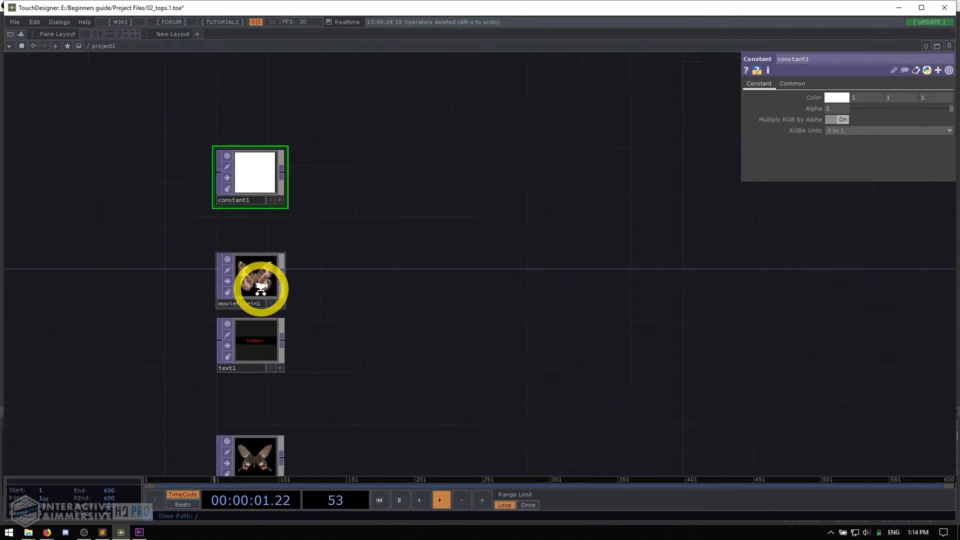
{"action": "left_click", "coordinate": [251, 279]}
{"action": "middle_click", "coordinate": [248, 284]}
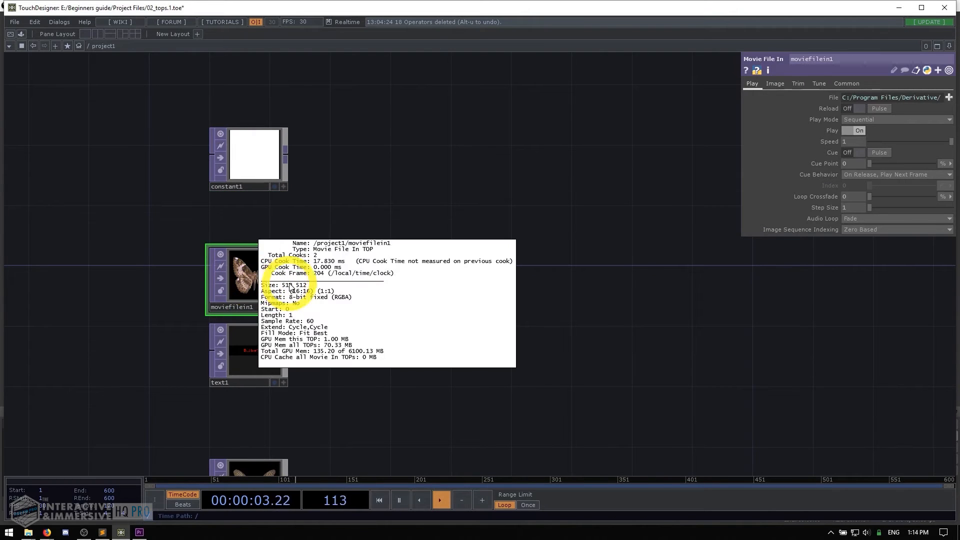
{"action": "left_click", "coordinate": [257, 277]}
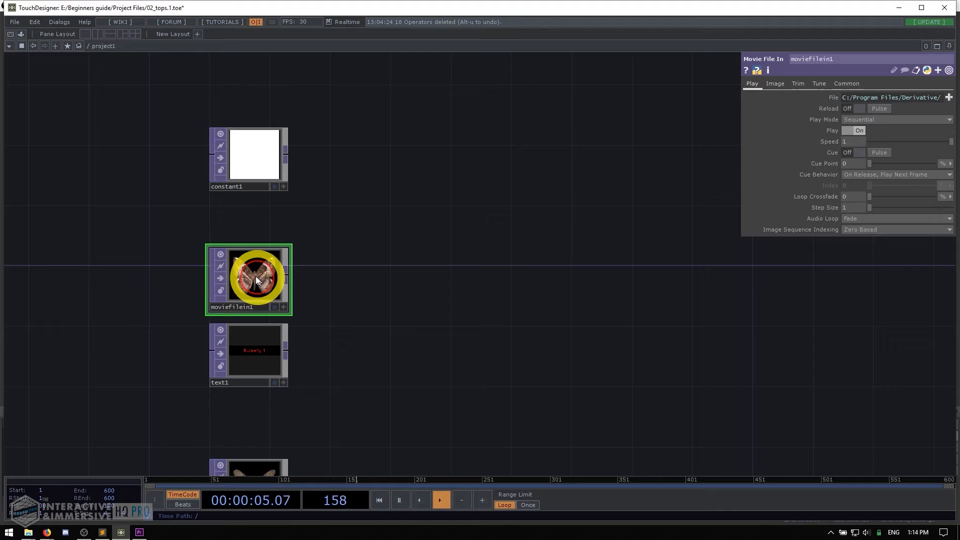
{"action": "middle_click", "coordinate": [249, 344]}
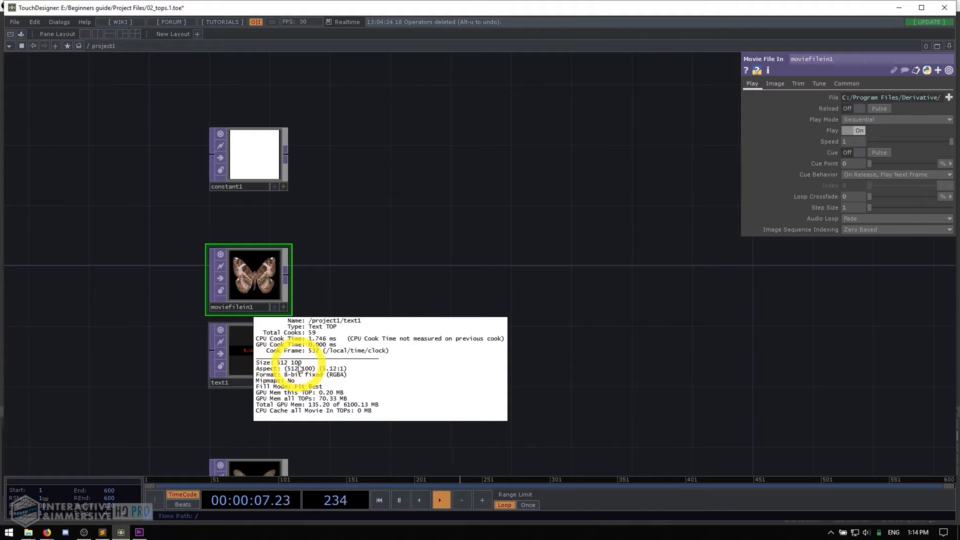
{"action": "scroll", "coordinate": [258, 361], "scroll_direction": "up", "scroll_amount": 2}
{"action": "scroll", "coordinate": [258, 361], "scroll_direction": "up", "scroll_amount": 2}
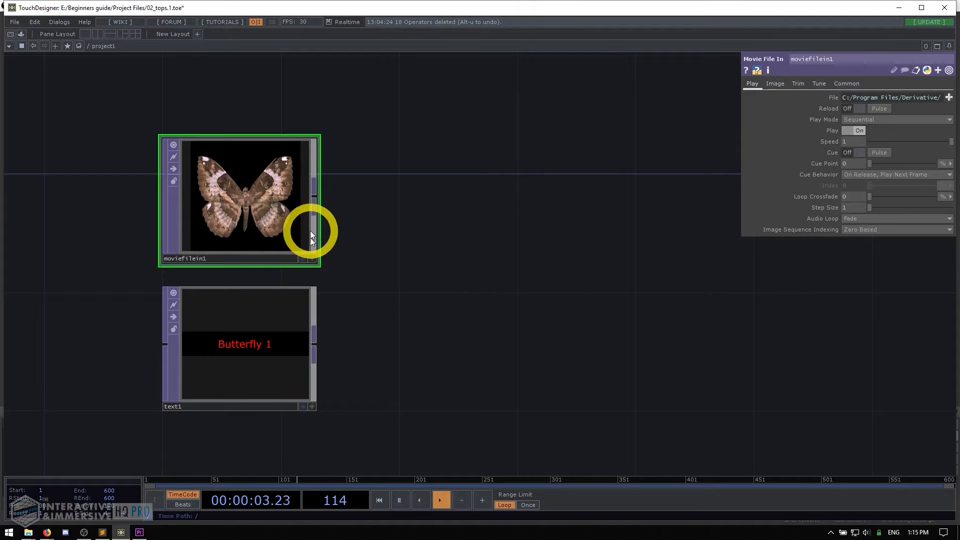
{"action": "middle_click_drag", "start_coordinate": [306, 146], "coordinate": [240, 197]}
{"action": "middle_click_drag", "start_coordinate": [249, 364], "coordinate": [304, 366]}
{"action": "scroll", "coordinate": [257, 346], "scroll_direction": "down", "scroll_amount": 3}
{"action": "left_click_drag", "start_coordinate": [318, 223], "coordinate": [320, 286]}
- Check the size of constant1 and set its resolution to 512 by 612
{"action": "left_click", "coordinate": [257, 213]}
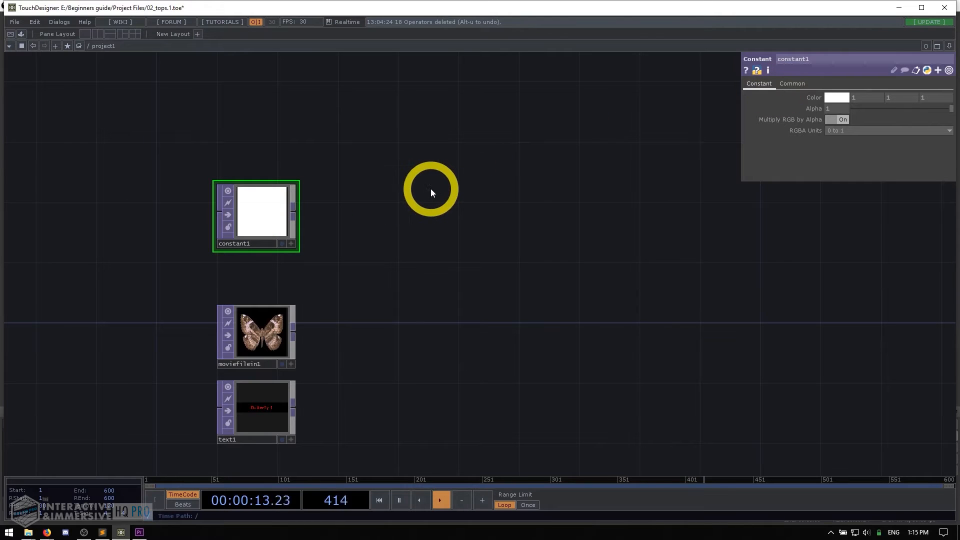
{"action": "key", "text": "Tab"}
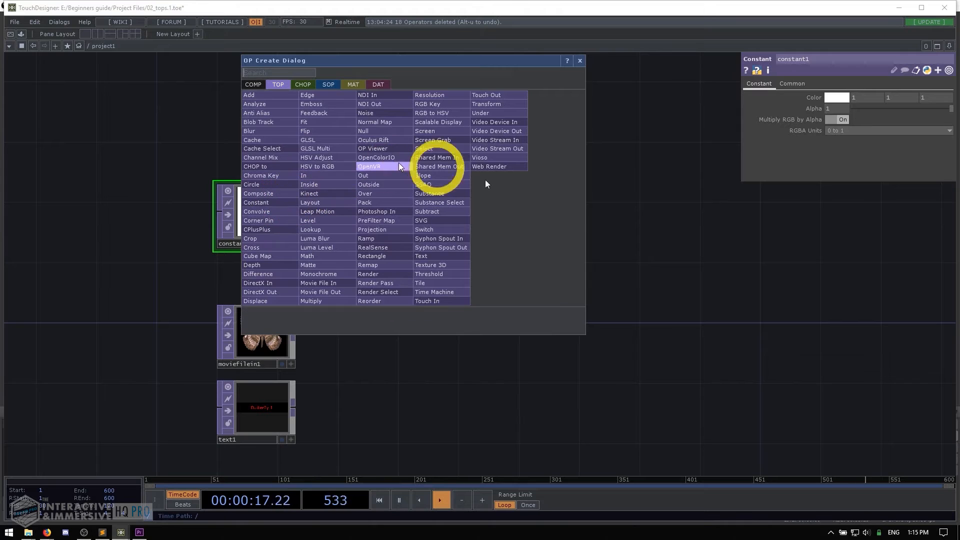
{"action": "left_click", "coordinate": [625, 216]}
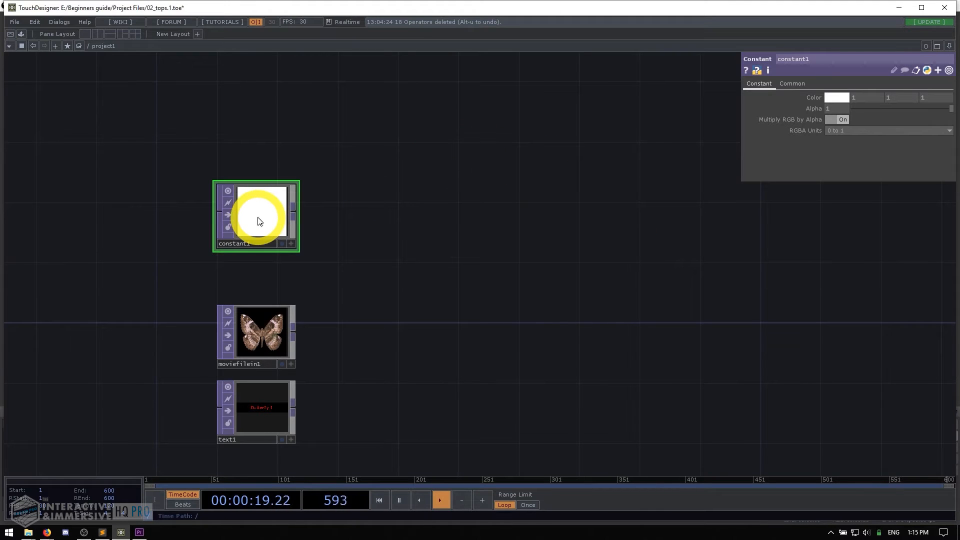
{"action": "middle_click", "coordinate": [272, 235]}
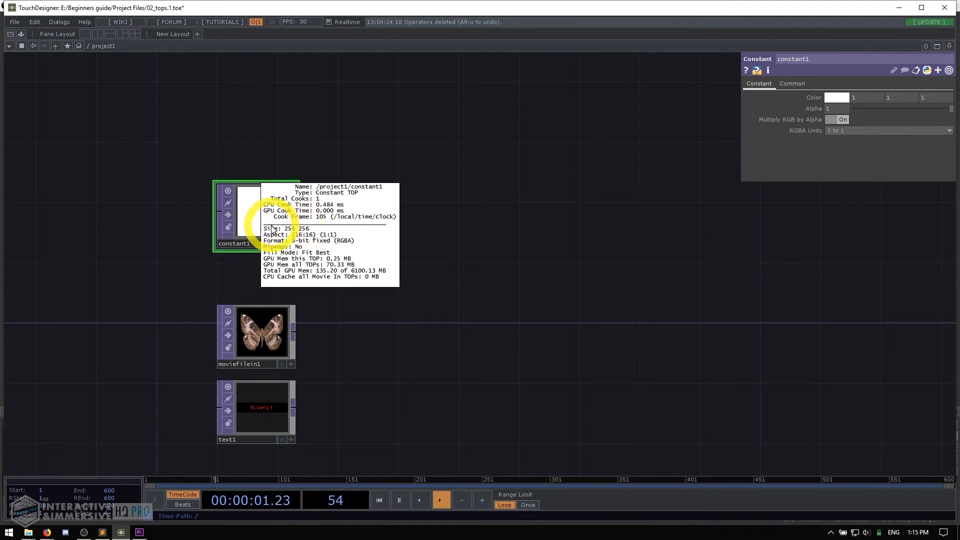
{"action": "left_click", "coordinate": [791, 84]}
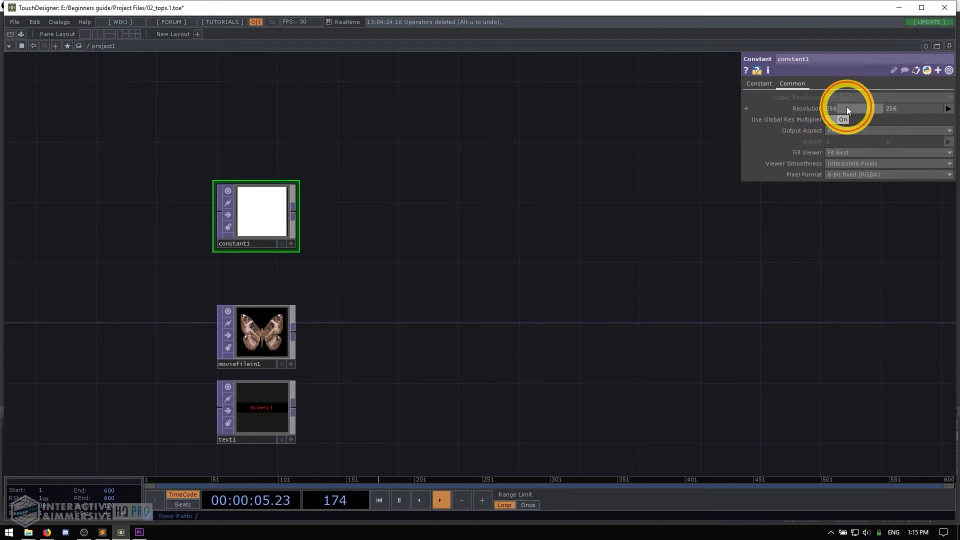
{"action": "type", "text": "512"}
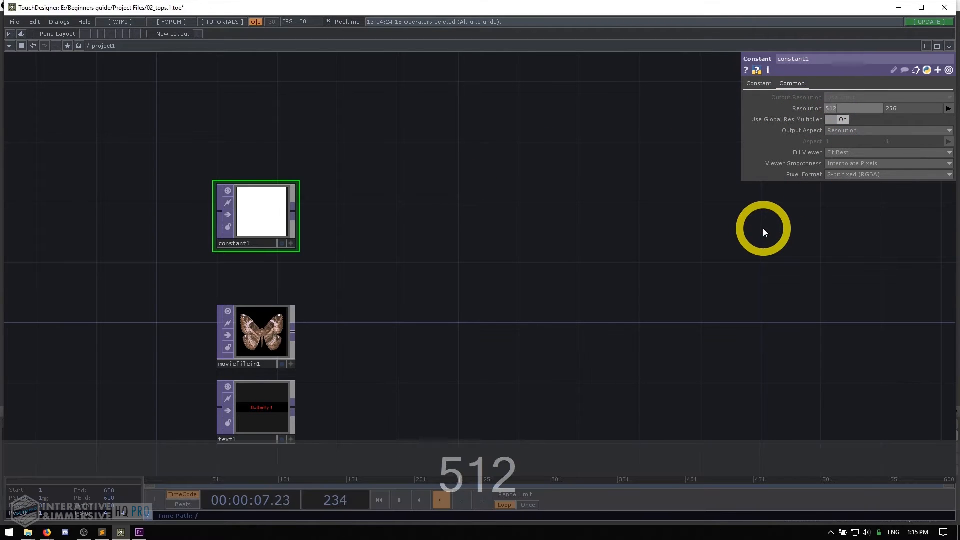
{"action": "key", "text": "Tab"}
{"action": "type", "text": "612"}
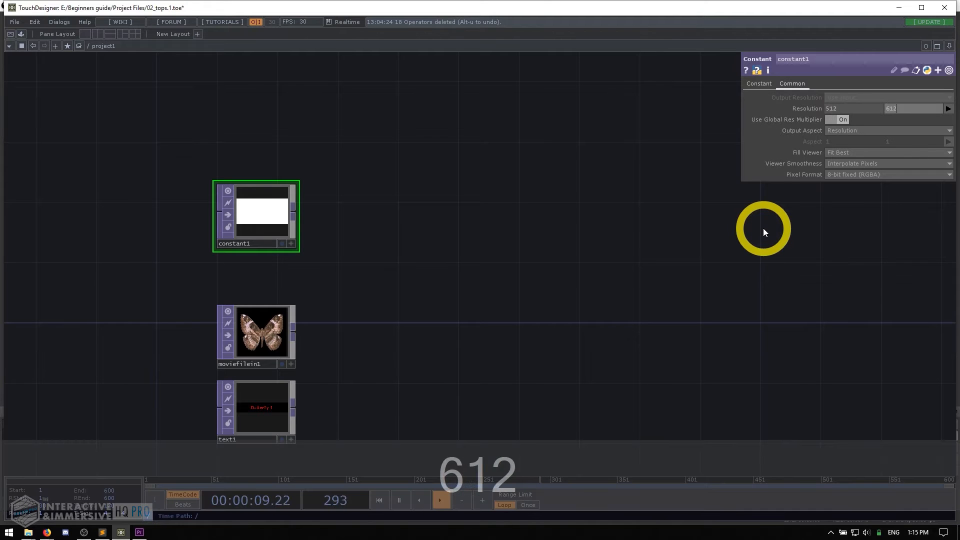
{"action": "key", "text": "Return"}
{"action": "scroll", "coordinate": [332, 261], "scroll_direction": "up", "scroll_amount": 5}
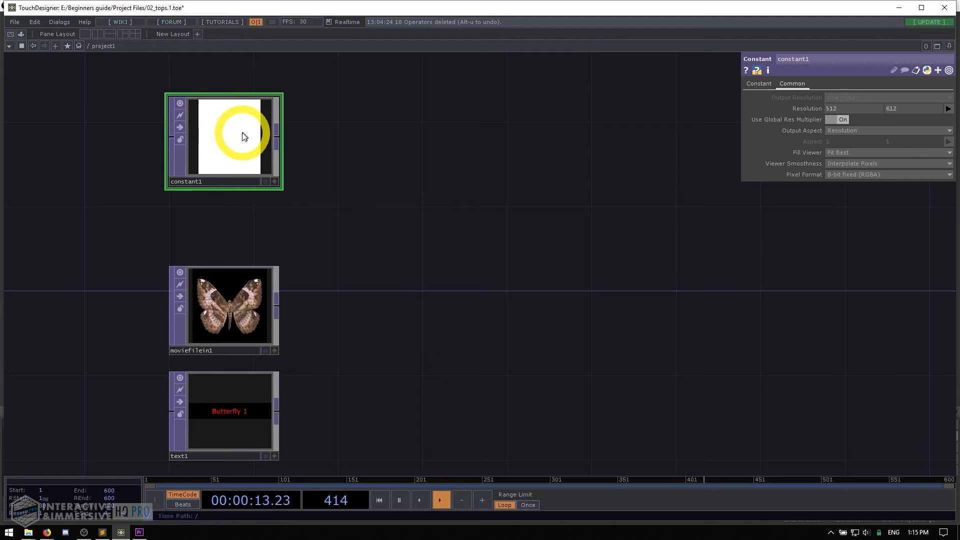
- Make constant1 fully transparent black with Color 0, 0, 0 and Alpha 0
{"action": "left_click", "coordinate": [757, 82]}
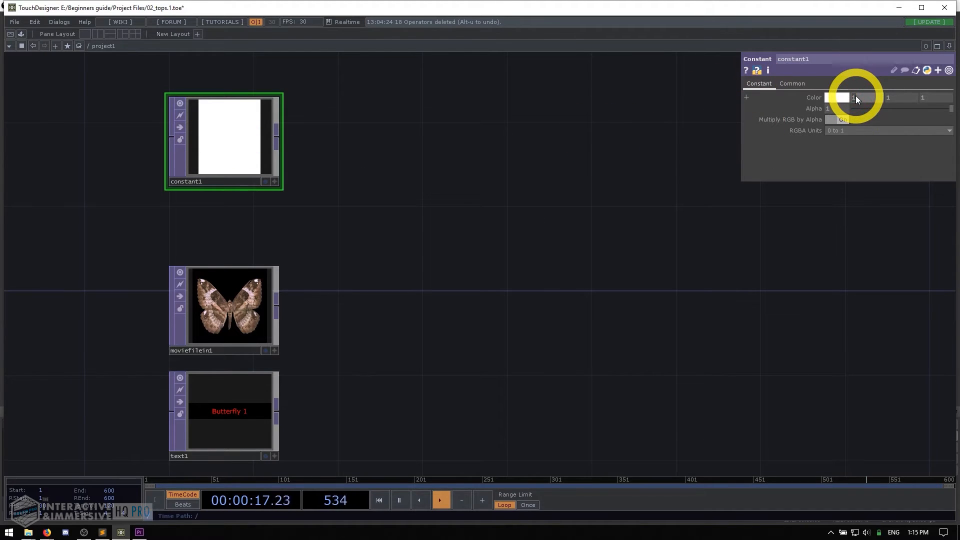
{"action": "type", "text": "0"}
{"action": "key", "text": "Tab"}
{"action": "type", "text": "0"}
{"action": "key", "text": "Tab"}
{"action": "type", "text": "0"}
{"action": "key", "text": "Tab"}
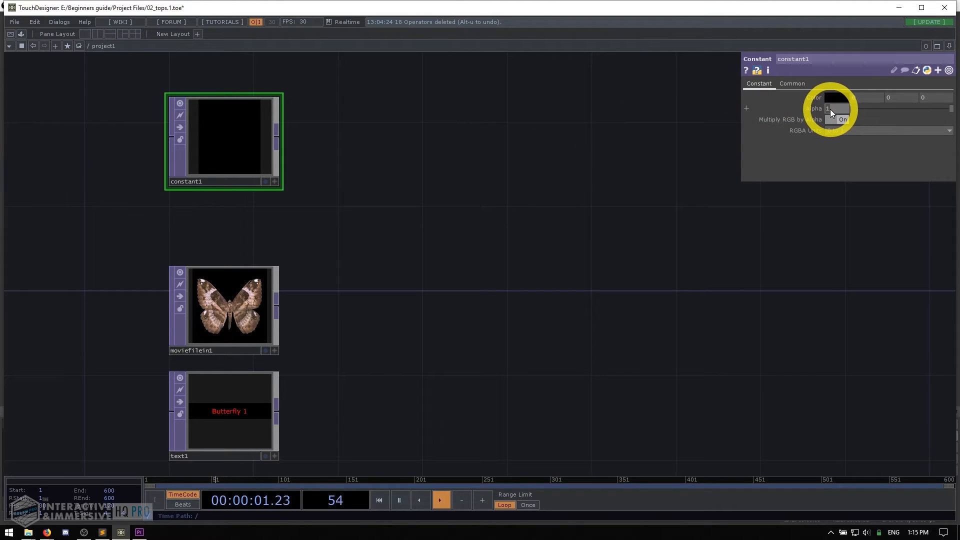
{"action": "type", "text": "0"}
{"action": "key", "text": "Return"}
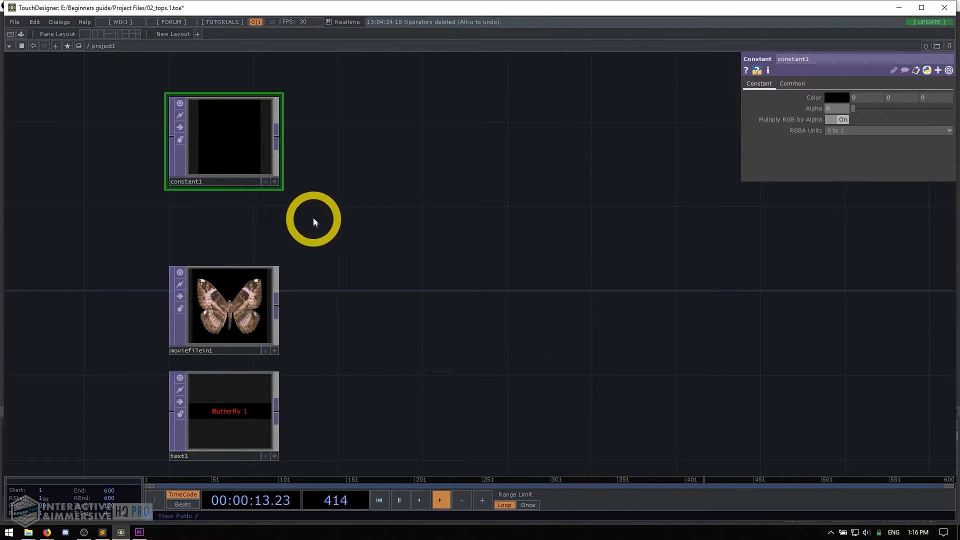
- Create an Over TOP beside moviefilein1 in the network
{"action": "left_click_drag", "start_coordinate": [371, 288], "coordinate": [327, 236]}
{"action": "scroll", "coordinate": [311, 236], "scroll_direction": "down", "scroll_amount": 2}
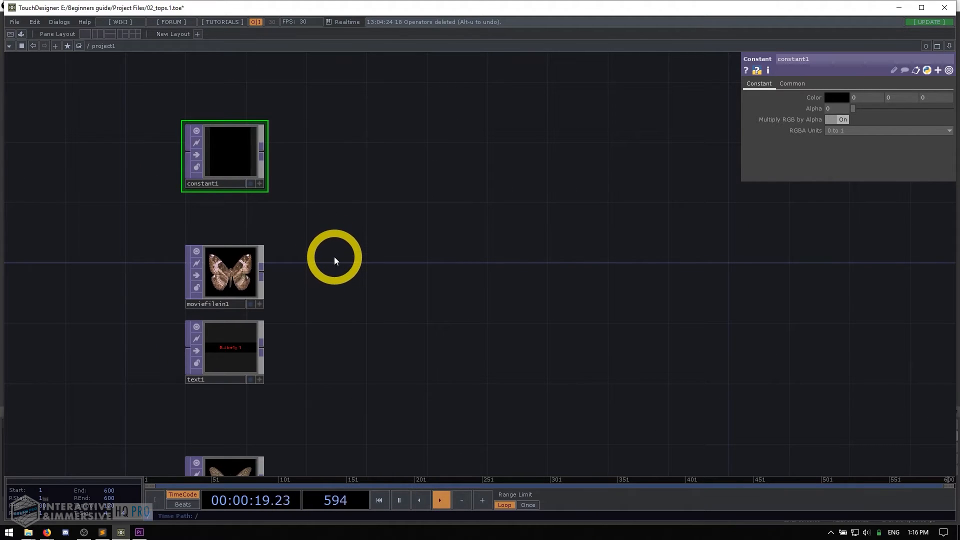
{"action": "key", "text": "Tab"}
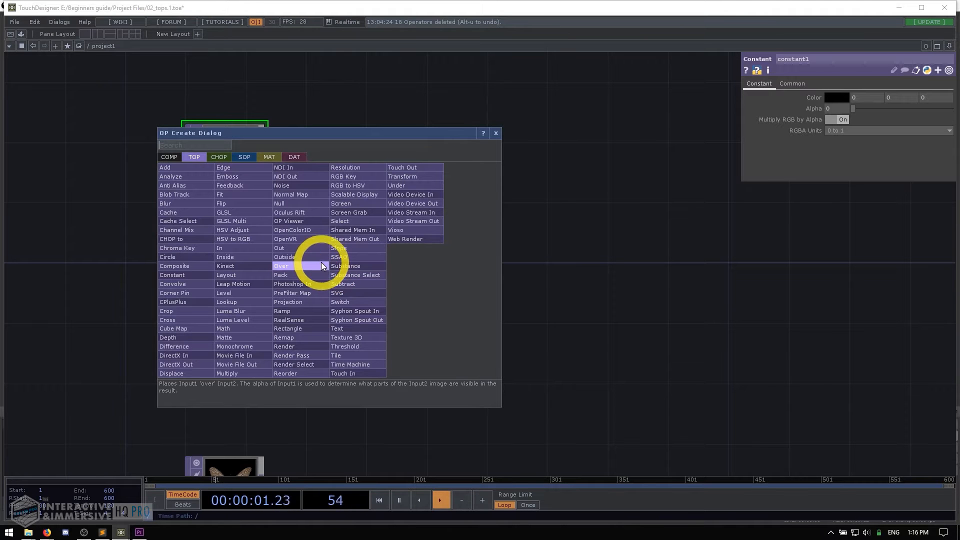
{"action": "left_click_drag", "start_coordinate": [302, 137], "coordinate": [473, 135]}
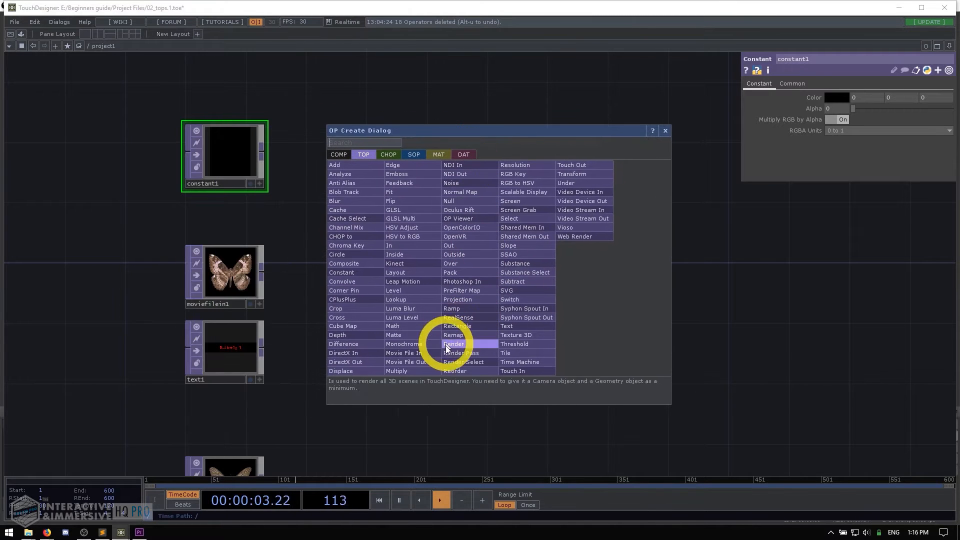
{"action": "left_click", "coordinate": [462, 264]}
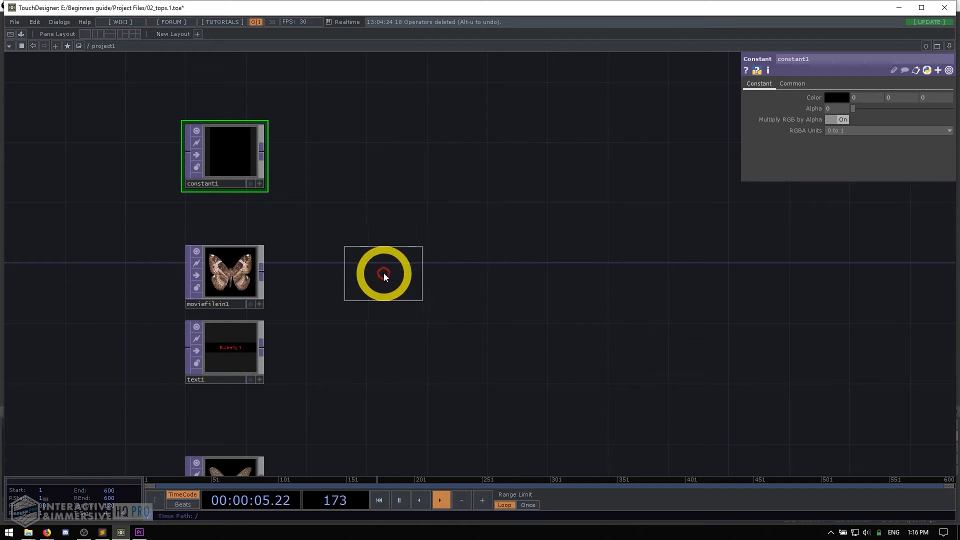
{"action": "left_click", "coordinate": [382, 274]}
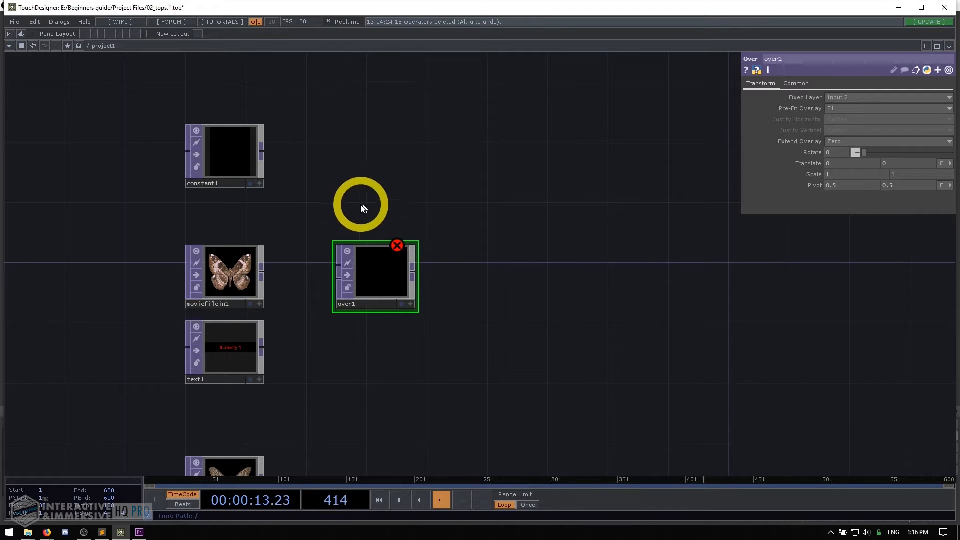
- Wire constant1 into the second input of over1 and moviefilein1 into its first input
{"action": "scroll", "coordinate": [341, 220], "scroll_direction": "up", "scroll_amount": 2}
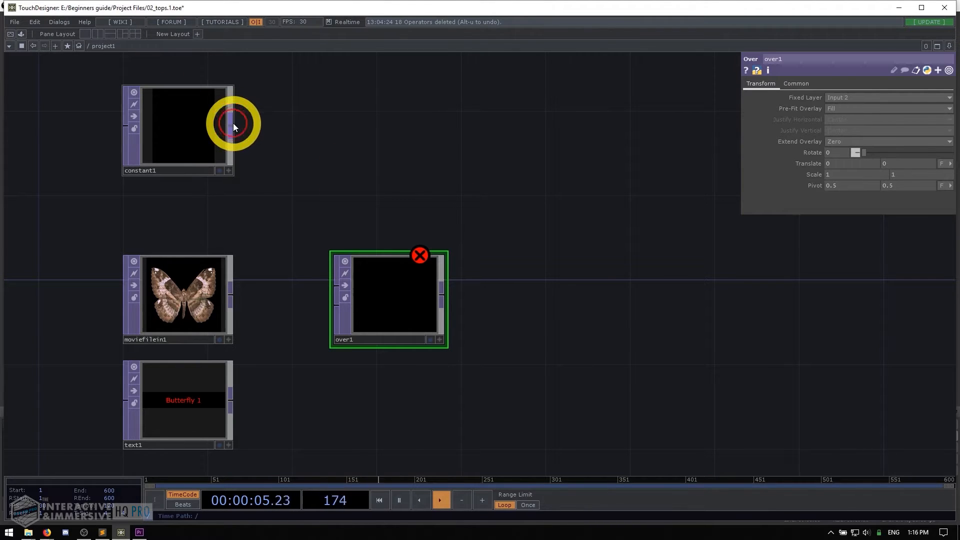
{"action": "left_click_drag", "start_coordinate": [232, 123], "coordinate": [328, 306]}
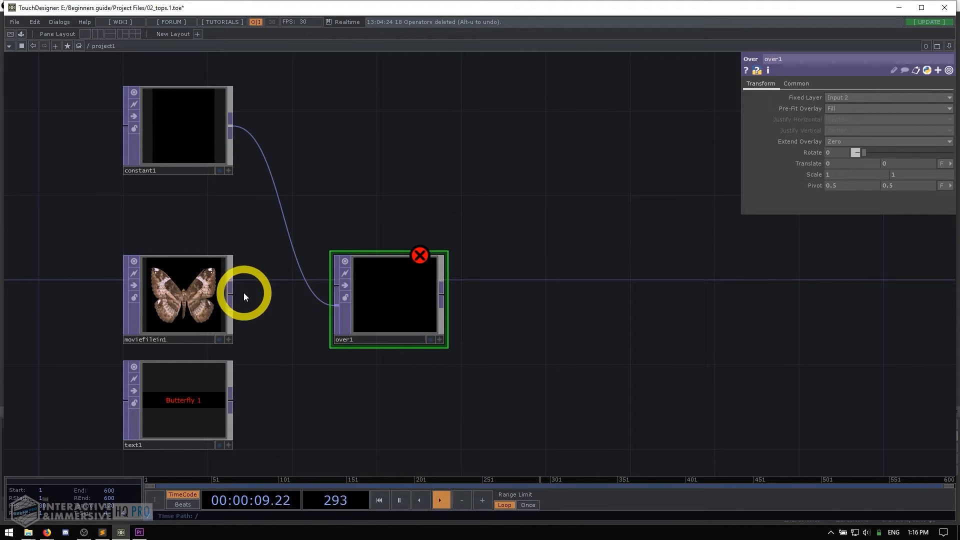
{"action": "left_click_drag", "start_coordinate": [234, 295], "coordinate": [331, 283]}
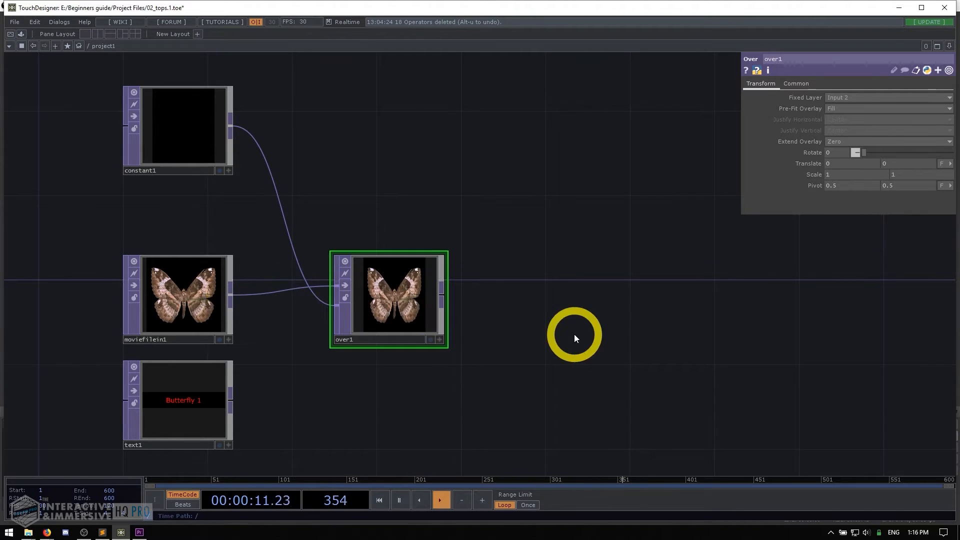
- Try Input 1 as the Fixed Layer of over1, and switch it back to Input 2
{"action": "scroll", "coordinate": [426, 298], "scroll_direction": "up", "scroll_amount": 2}
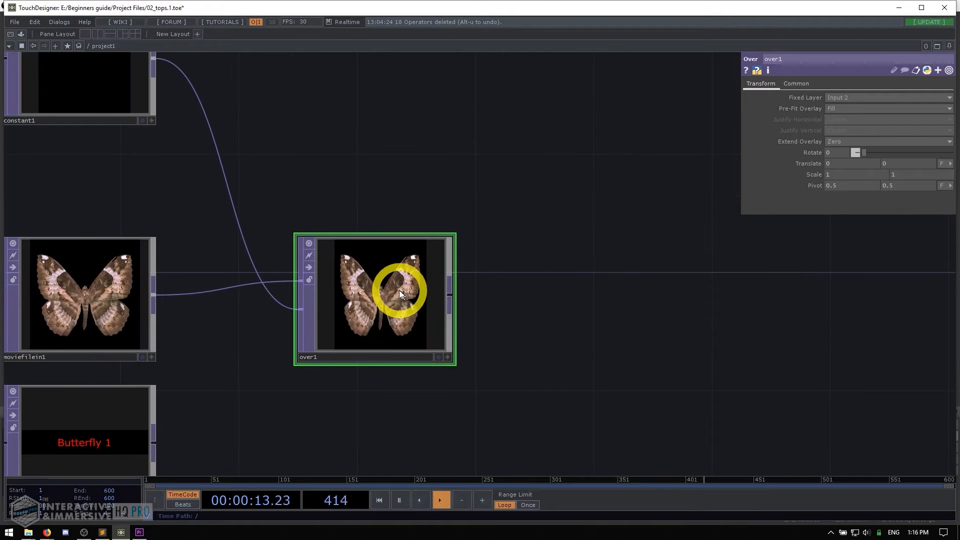
{"action": "middle_click_drag", "start_coordinate": [407, 316], "coordinate": [385, 245]}
{"action": "left_click_drag", "start_coordinate": [354, 289], "coordinate": [401, 320]}
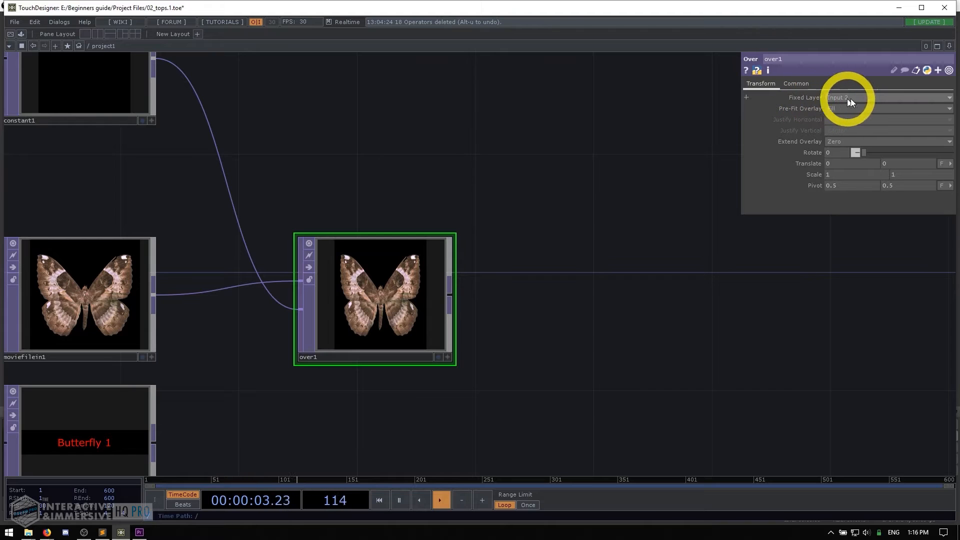
{"action": "left_click", "coordinate": [811, 98]}
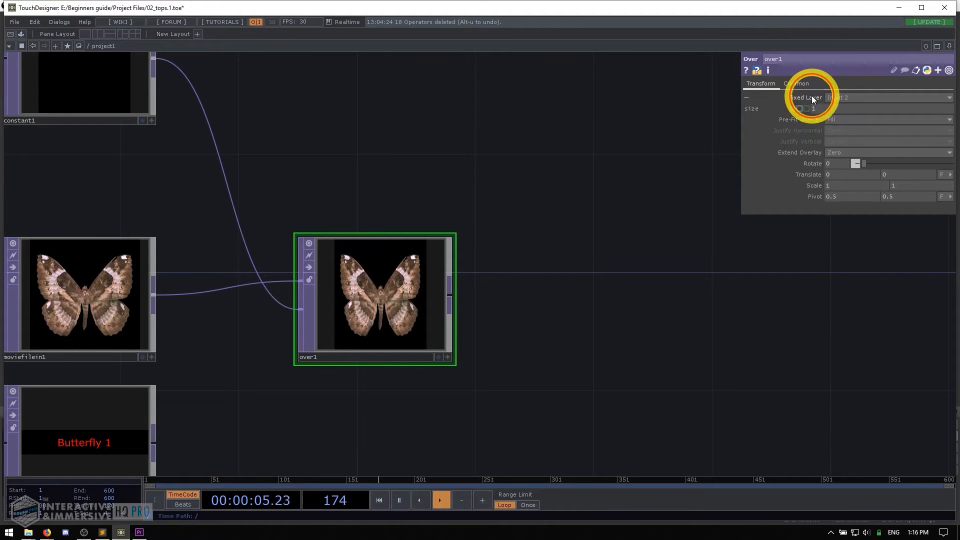
{"action": "left_click", "coordinate": [845, 98]}
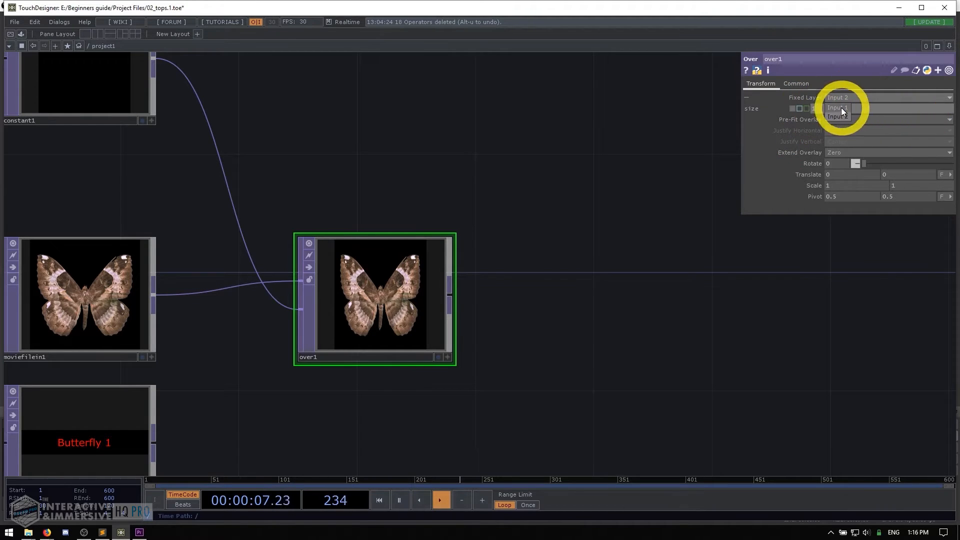
{"action": "left_click", "coordinate": [841, 98]}
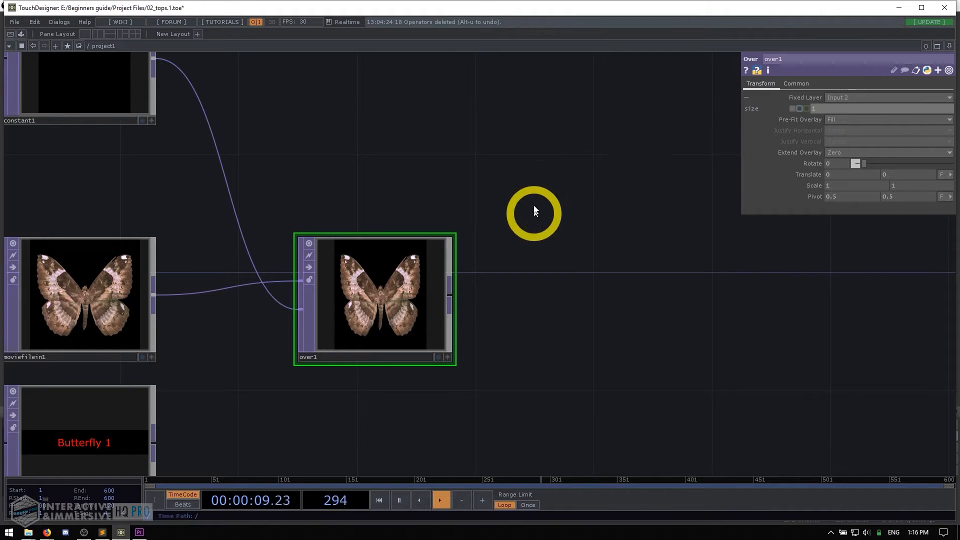
{"action": "left_click_drag", "start_coordinate": [534, 210], "coordinate": [525, 254]}
{"action": "left_click", "coordinate": [838, 98]}
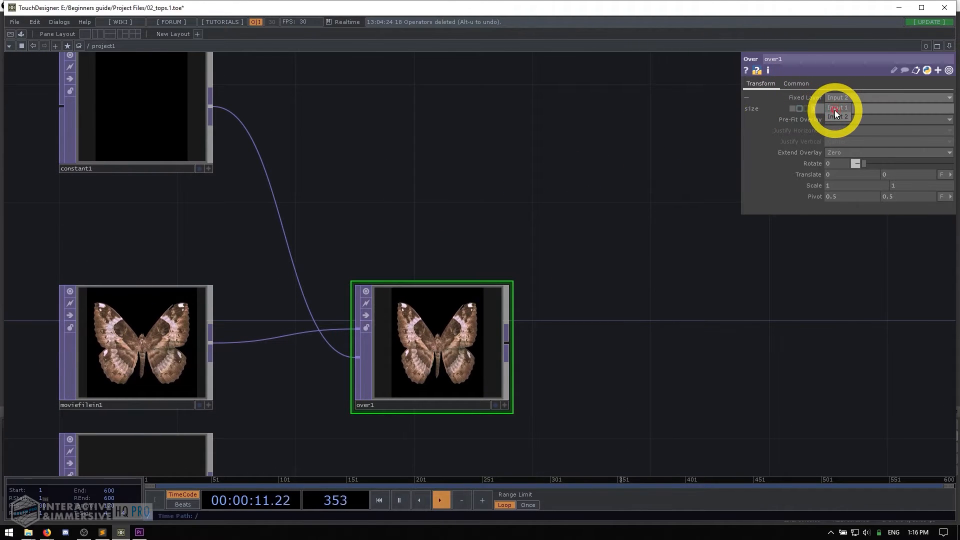
{"action": "left_click", "coordinate": [835, 109]}
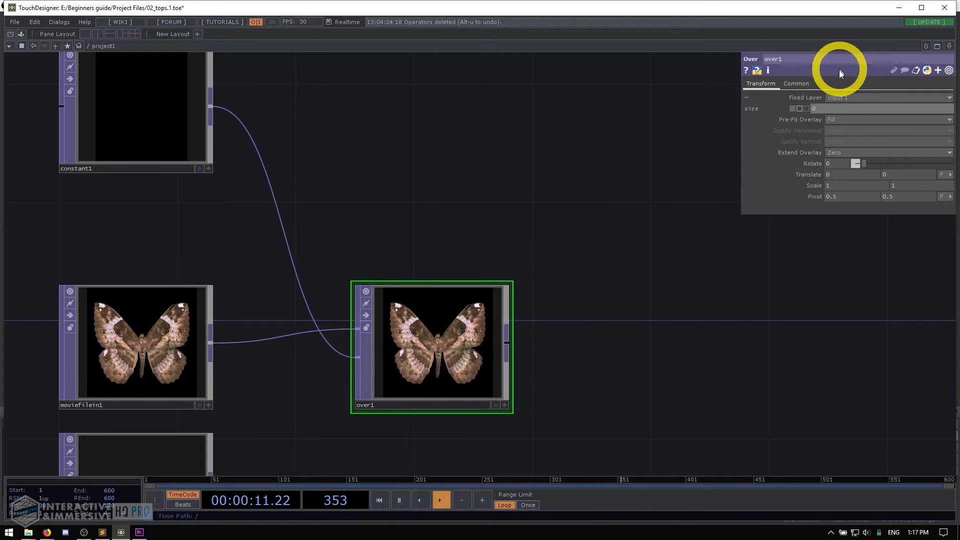
{"action": "left_click", "coordinate": [837, 98]}
{"action": "left_click", "coordinate": [836, 115]}
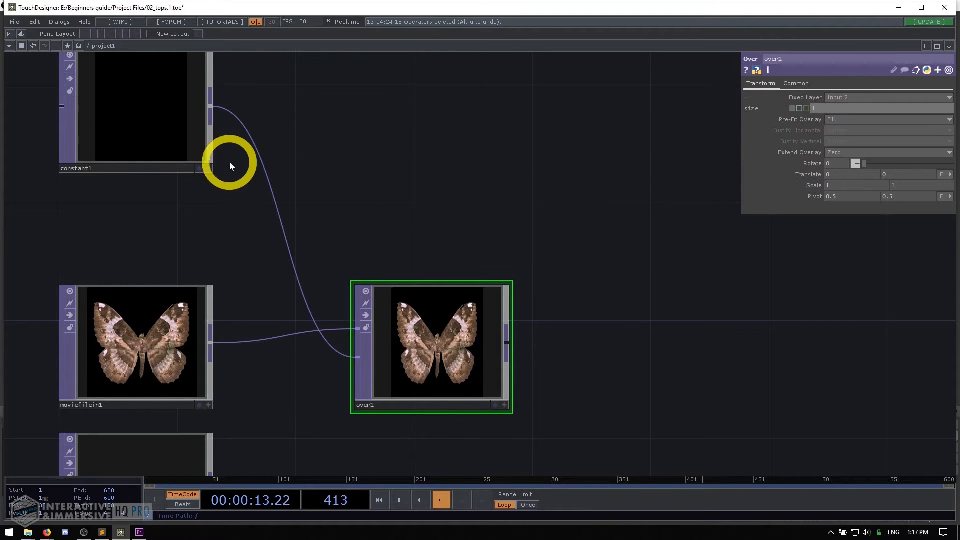
- Check the info of constant1 and over1 to compare their sizes
{"action": "left_click", "coordinate": [184, 103]}
{"action": "middle_click", "coordinate": [161, 120]}
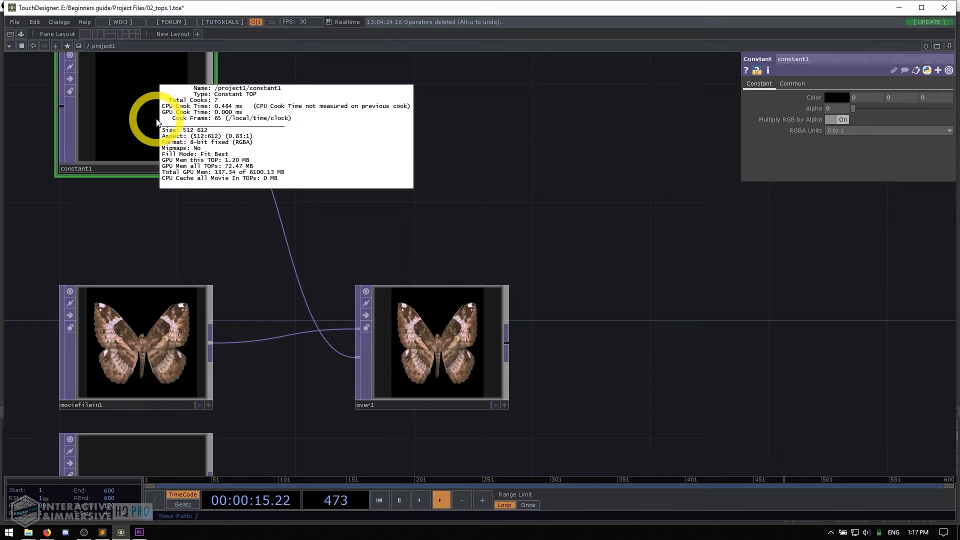
{"action": "middle_click", "coordinate": [409, 318]}
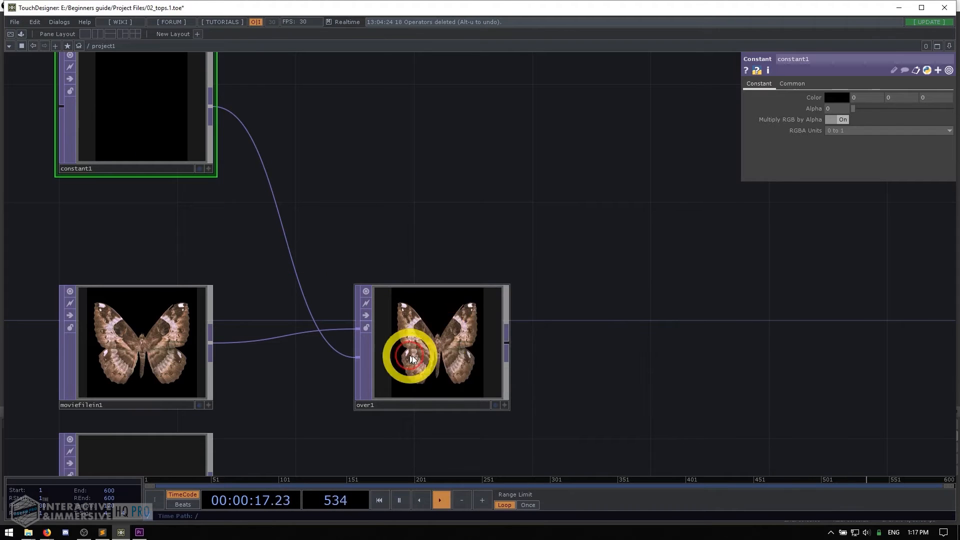
{"action": "scroll", "coordinate": [411, 386], "scroll_direction": "up", "scroll_amount": 3}
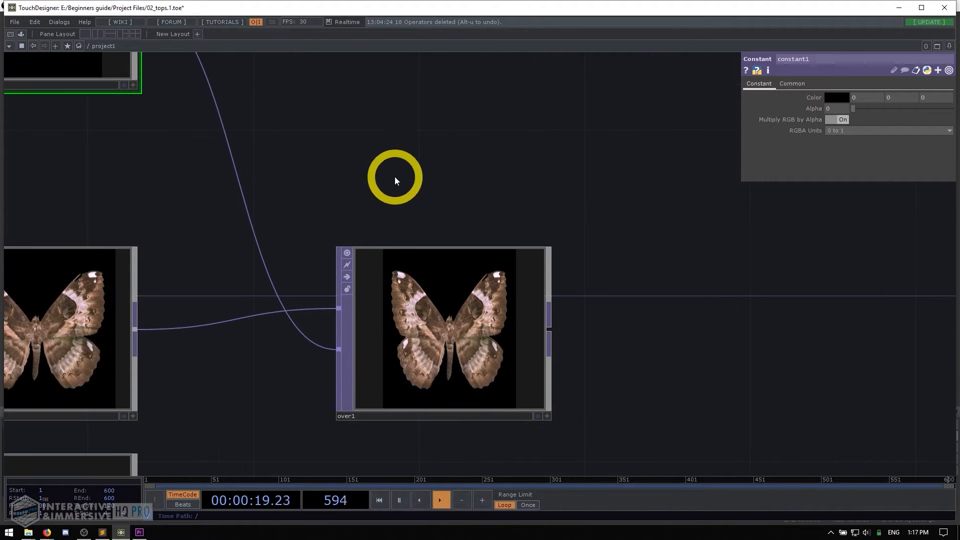
{"action": "left_click_drag", "start_coordinate": [394, 176], "coordinate": [533, 192]}
- Look at the Pre-Fit Overlay options of over1 and compare the sizes of moviefilein1 and over1
{"action": "left_click", "coordinate": [589, 321]}
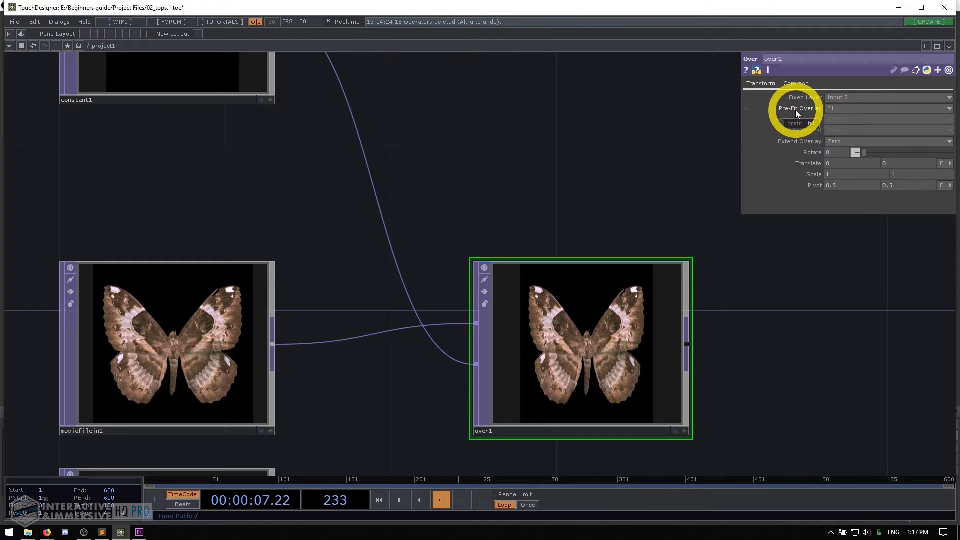
{"action": "left_click", "coordinate": [843, 109]}
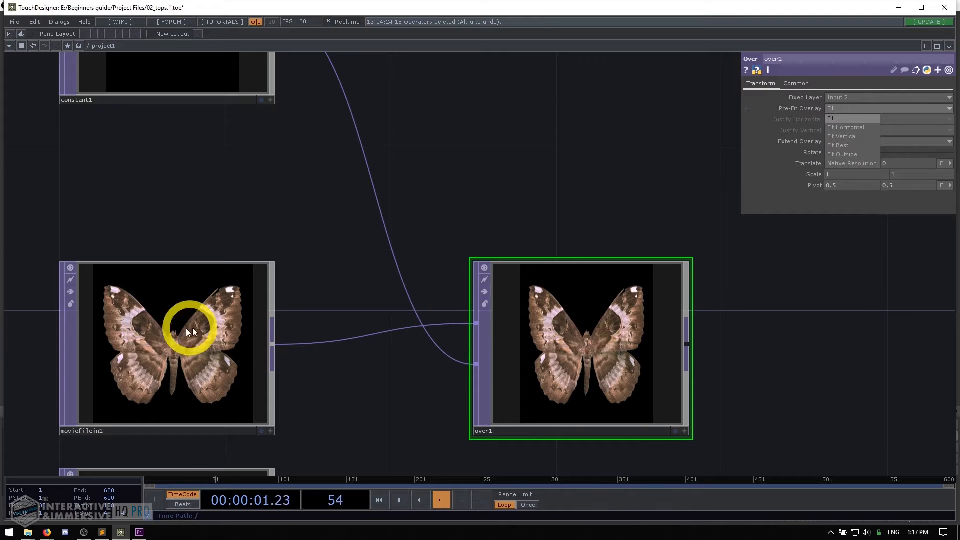
{"action": "middle_click", "coordinate": [175, 334]}
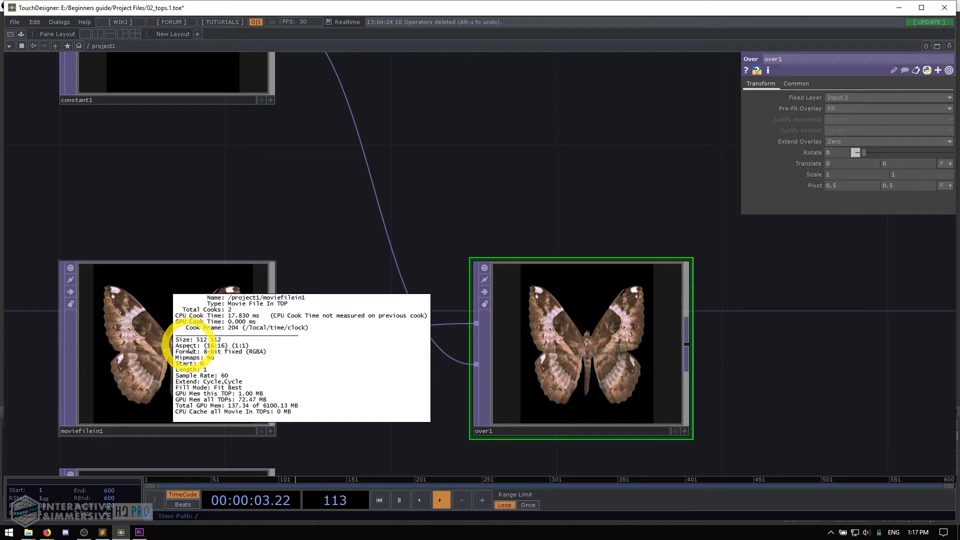
{"action": "middle_click", "coordinate": [575, 356]}
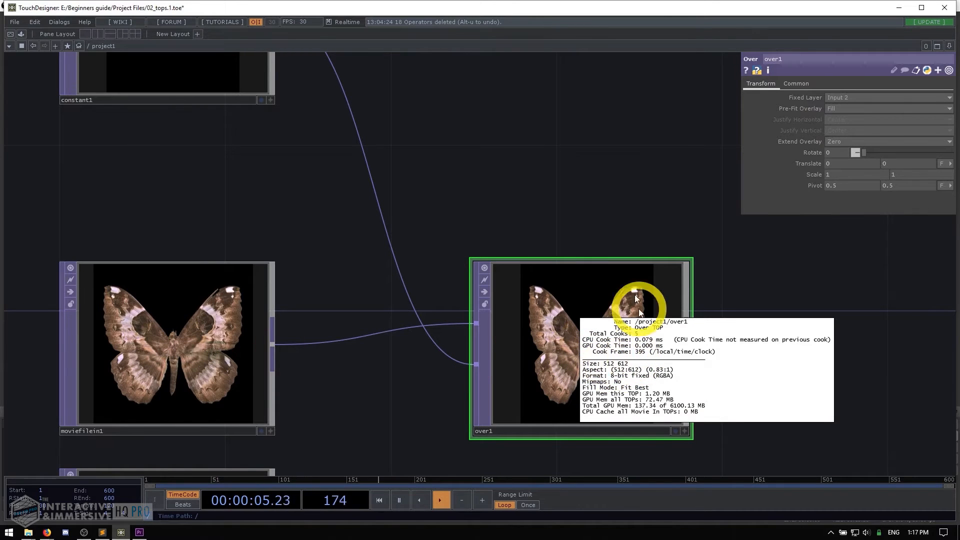
- Set over1's Pre-Fit Overlay to Native Resolution and its Justify Vertical to Top
{"action": "left_click", "coordinate": [842, 110]}
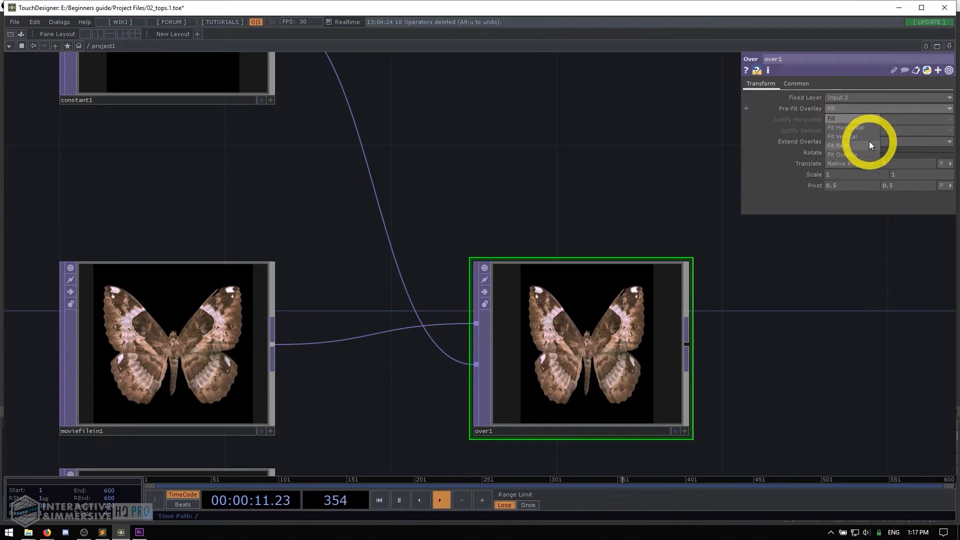
{"action": "left_click", "coordinate": [833, 163]}
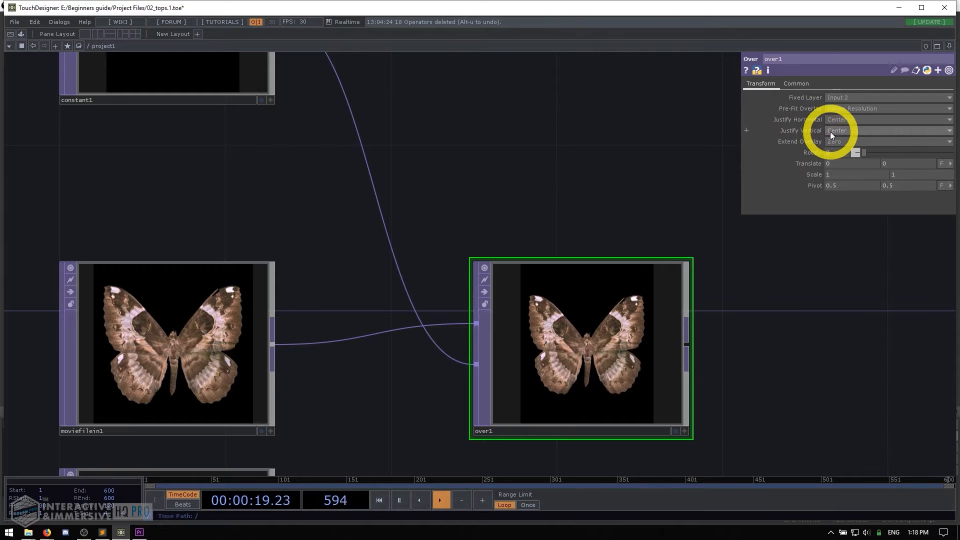
{"action": "left_click", "coordinate": [836, 158]}
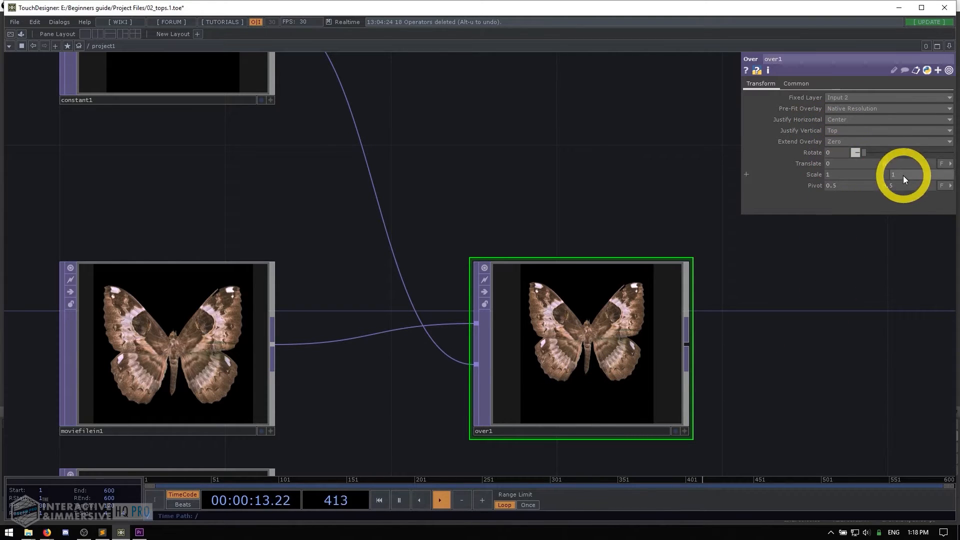
- Create a second Over TOP below and to the right of over1, level with text1
{"action": "left_click_drag", "start_coordinate": [631, 204], "coordinate": [543, 176]}
{"action": "scroll", "coordinate": [544, 176], "scroll_direction": "down", "scroll_amount": 3}
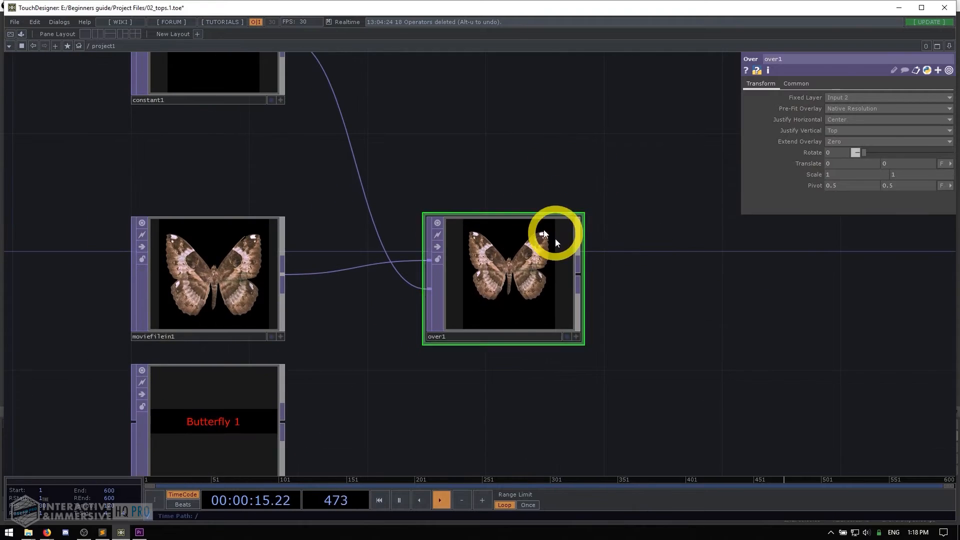
{"action": "left_click_drag", "start_coordinate": [618, 230], "coordinate": [498, 129]}
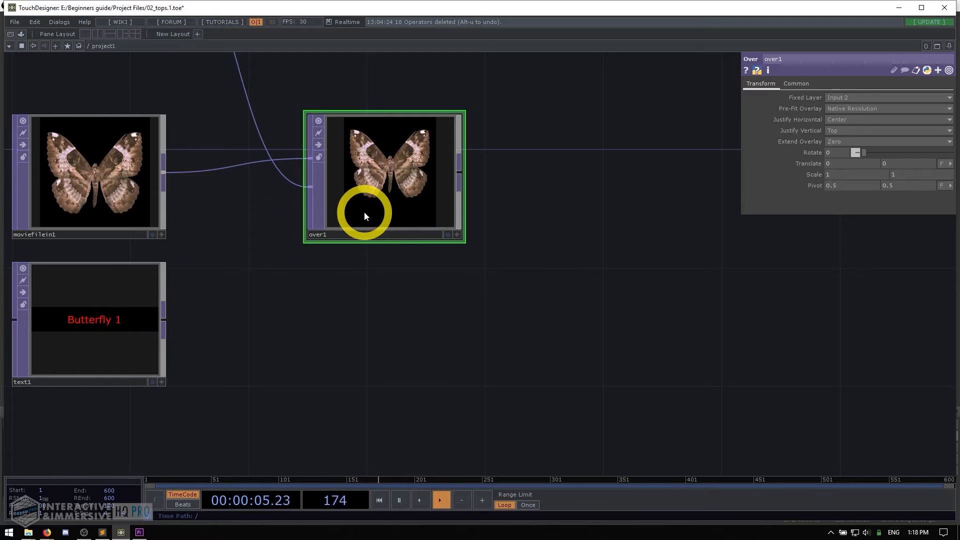
{"action": "key", "text": "Tab"}
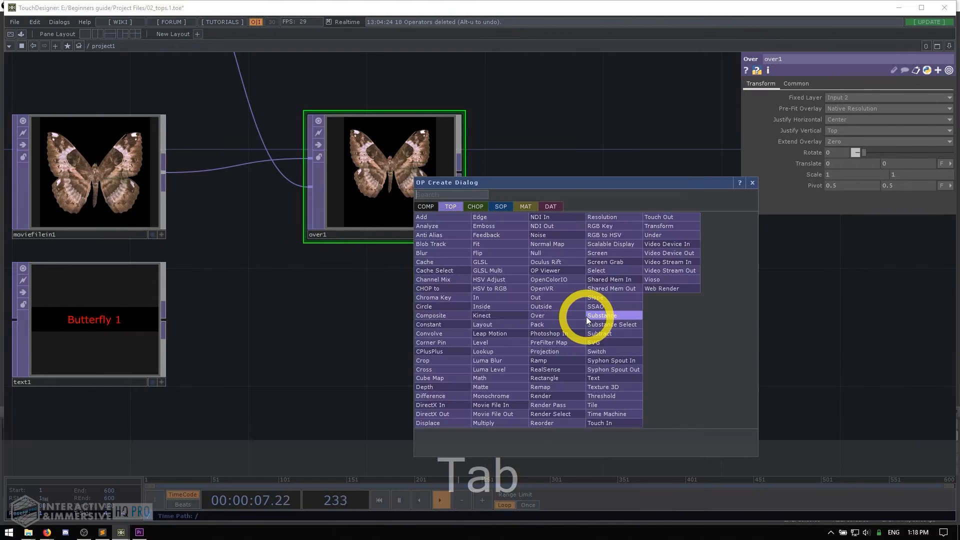
{"action": "type", "text": "over"}
{"action": "key", "text": "Return"}
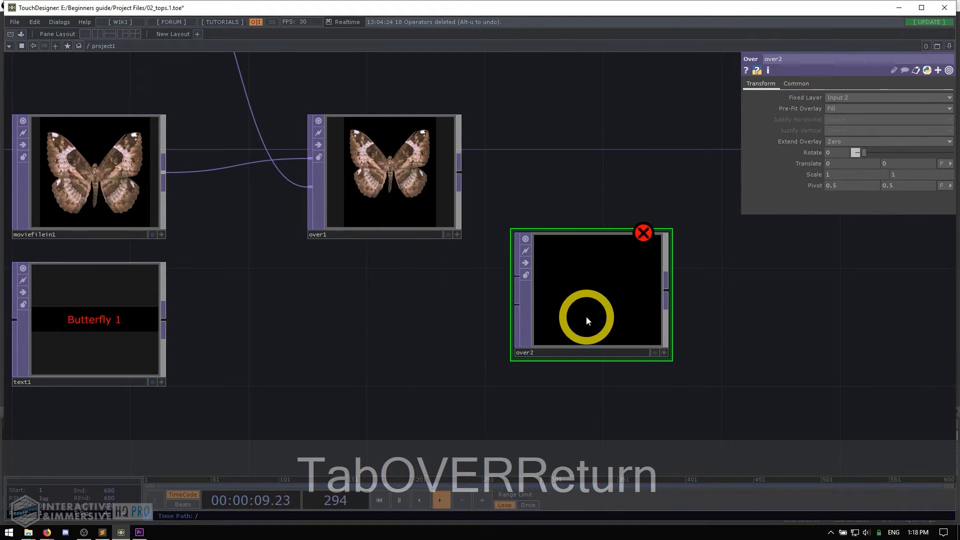
{"action": "left_click", "coordinate": [614, 328]}
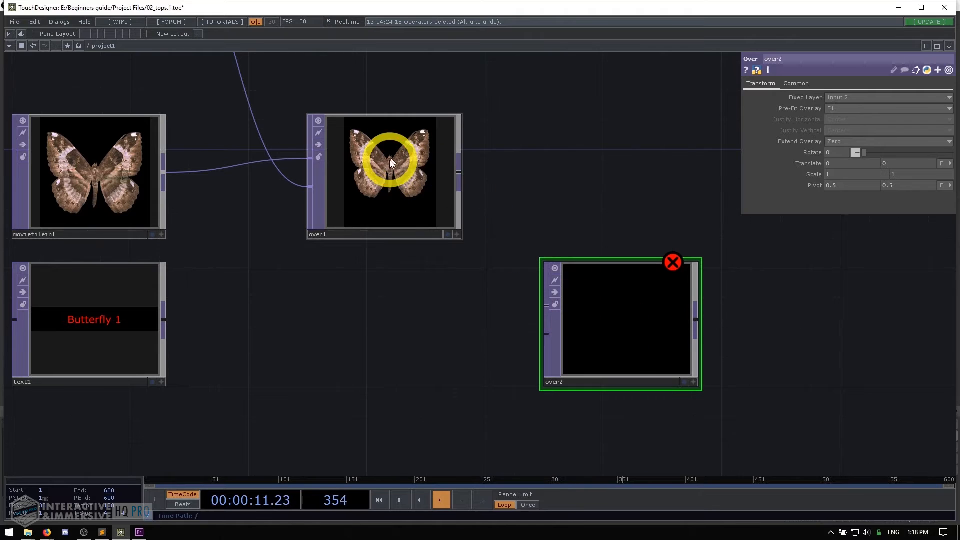
- Wire over1 into the second input of over2 and text1 into its first input
{"action": "left_click", "coordinate": [415, 174]}
{"action": "left_click_drag", "start_coordinate": [462, 172], "coordinate": [536, 332]}
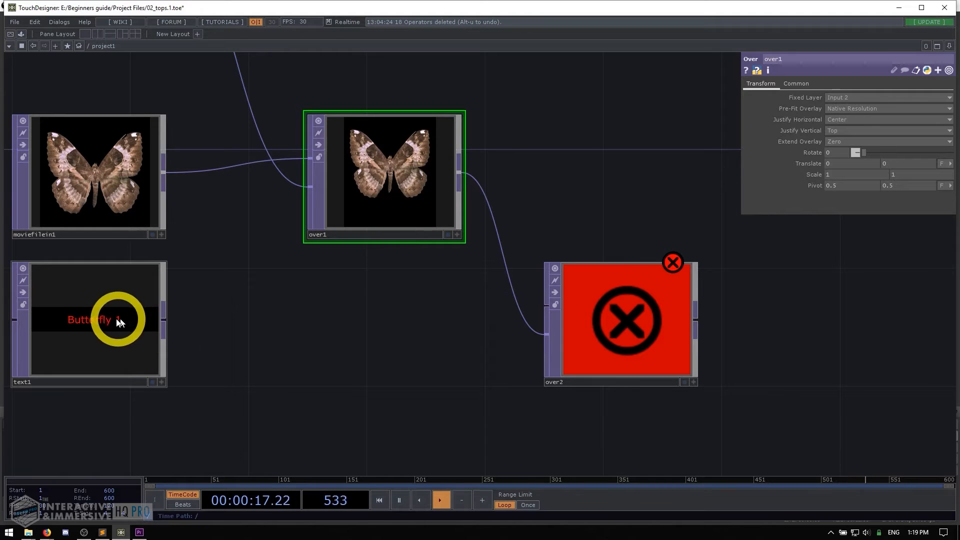
{"action": "left_click_drag", "start_coordinate": [166, 321], "coordinate": [546, 306]}
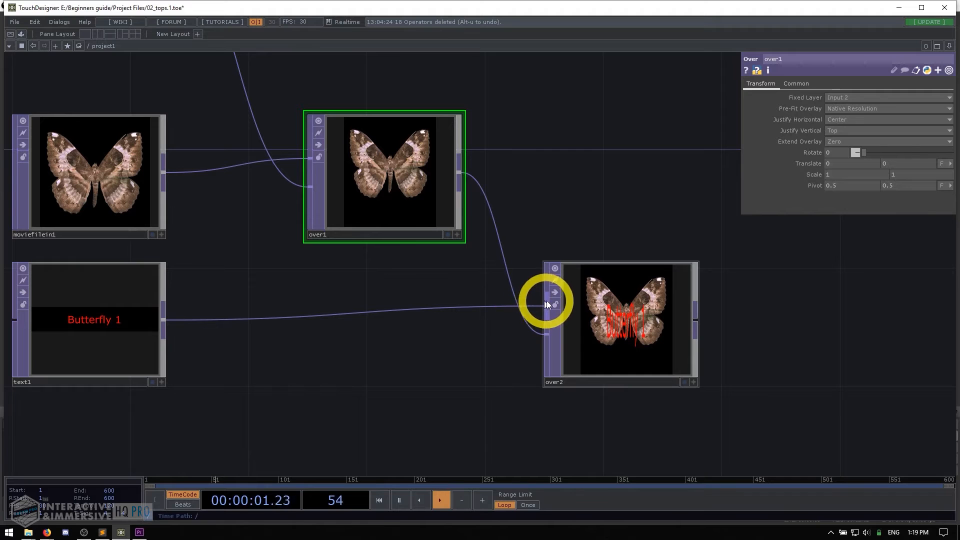
- Set over2's Pre-Fit Overlay to Native Resolution so the caption keeps its proportions, and inspect the composite
{"action": "left_click", "coordinate": [634, 330]}
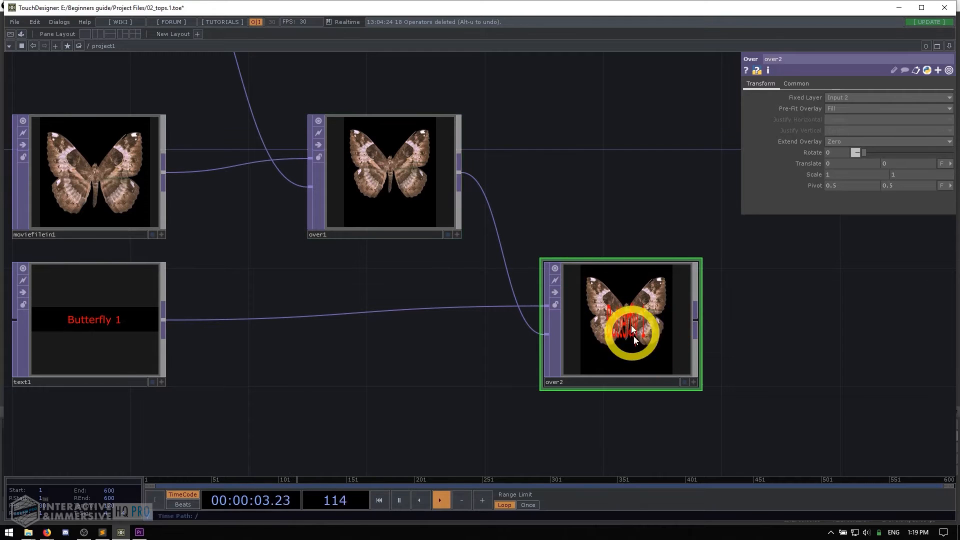
{"action": "left_click_drag", "start_coordinate": [707, 327], "coordinate": [670, 312]}
{"action": "scroll", "coordinate": [557, 316], "scroll_direction": "up", "scroll_amount": 3}
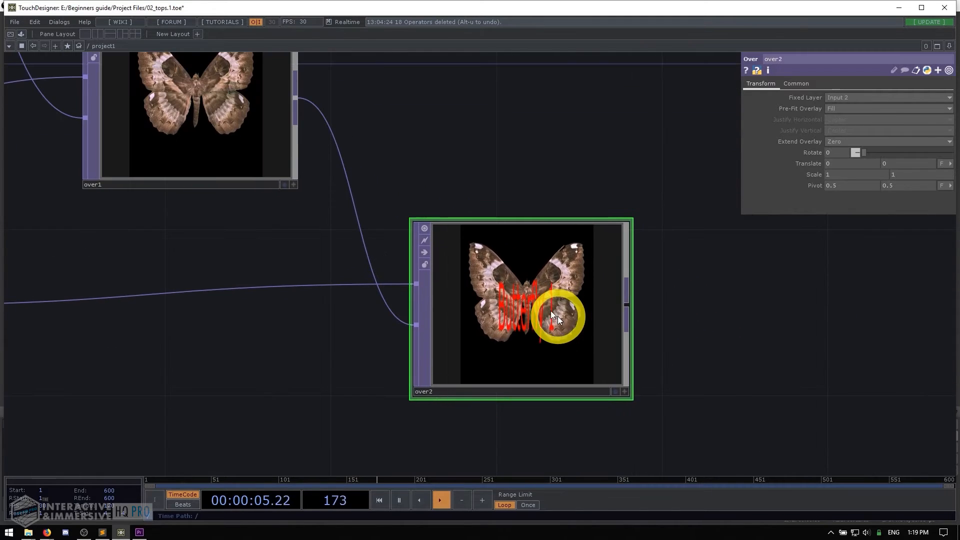
{"action": "scroll", "coordinate": [523, 328], "scroll_direction": "down", "scroll_amount": 3}
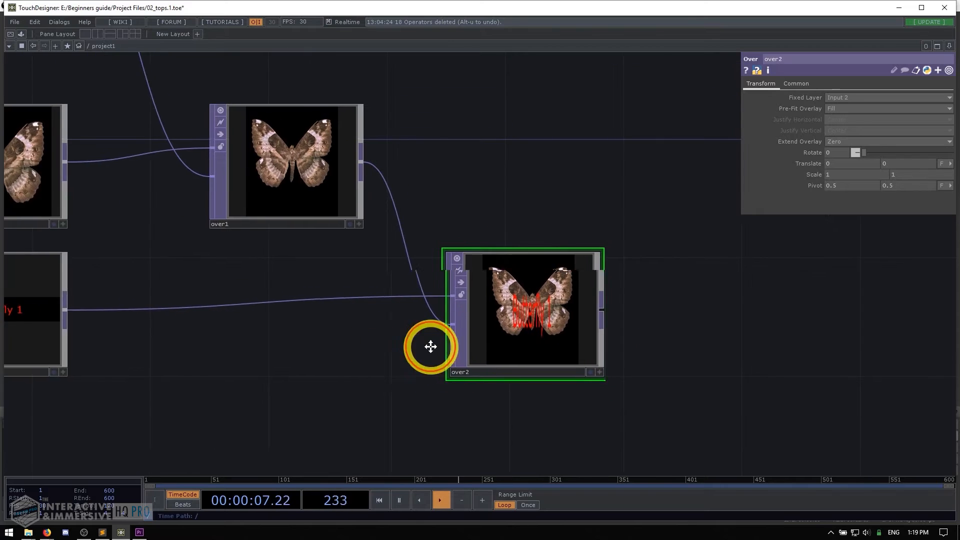
{"action": "left_click_drag", "start_coordinate": [428, 347], "coordinate": [523, 345]}
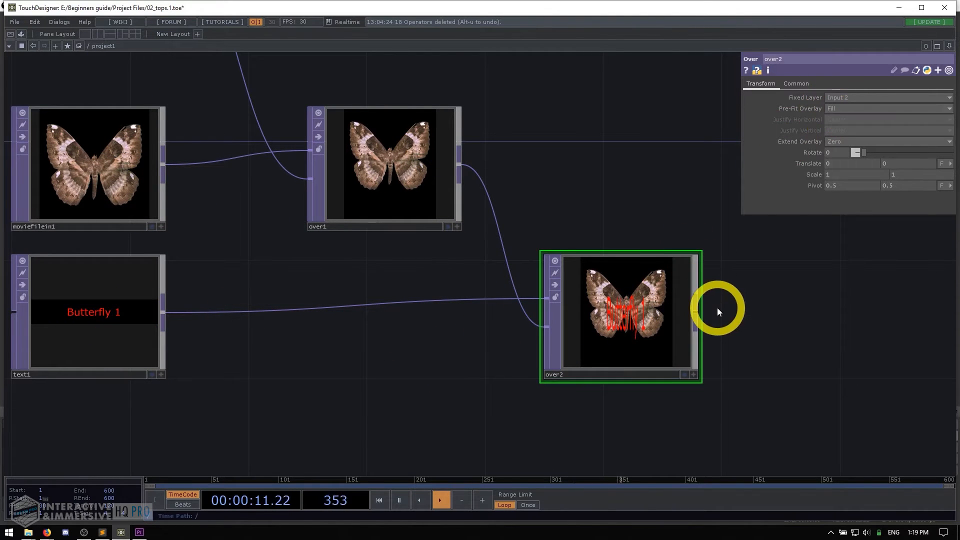
{"action": "scroll", "coordinate": [717, 307], "scroll_direction": "up", "scroll_amount": 2}
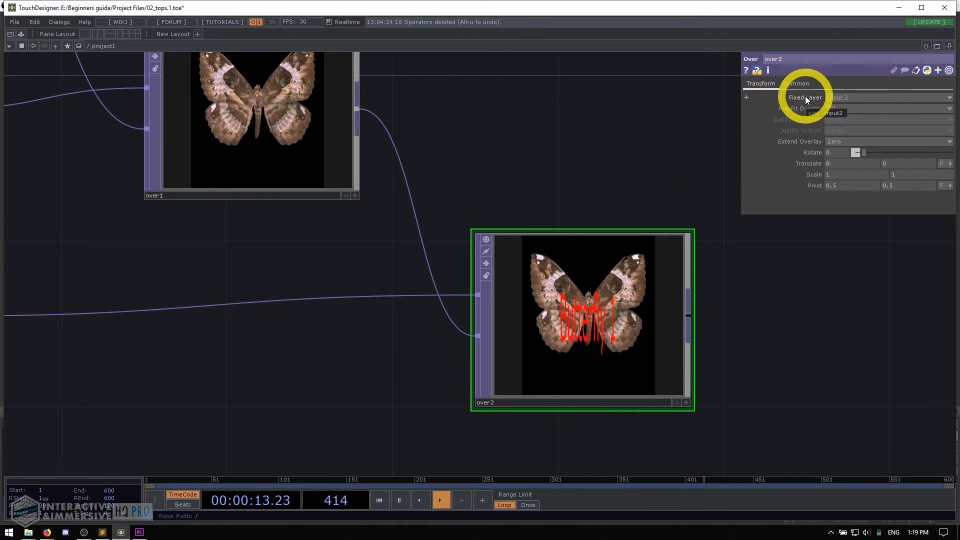
{"action": "middle_click_drag", "start_coordinate": [552, 231], "coordinate": [595, 306]}
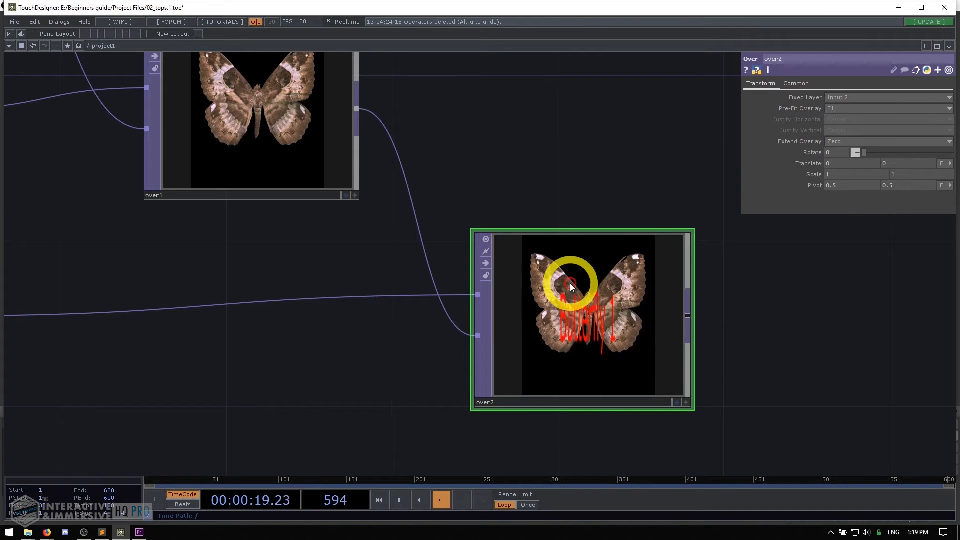
{"action": "scroll", "coordinate": [570, 283], "scroll_direction": "down", "scroll_amount": 2}
{"action": "left_click", "coordinate": [836, 109]}
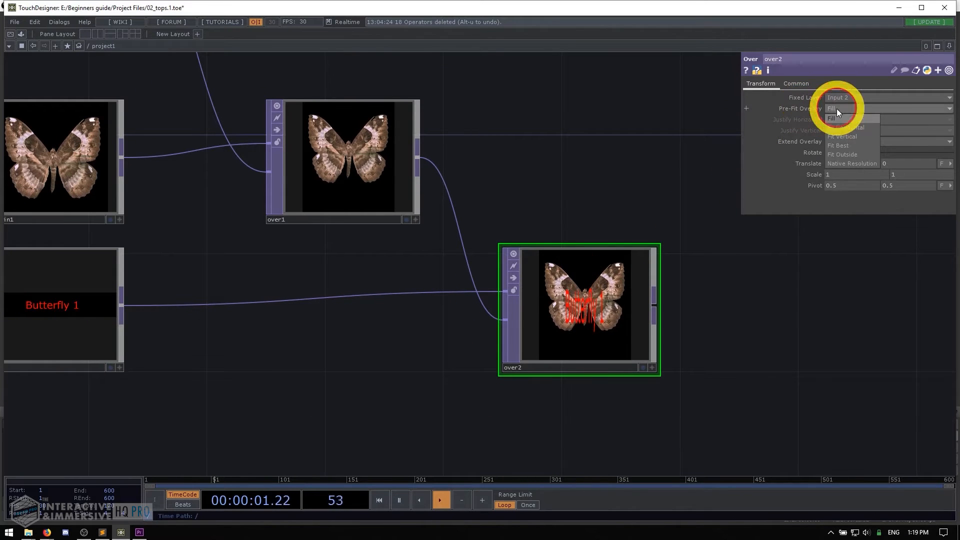
{"action": "left_click", "coordinate": [844, 164]}
{"action": "scroll", "coordinate": [579, 309], "scroll_direction": "up", "scroll_amount": 2}
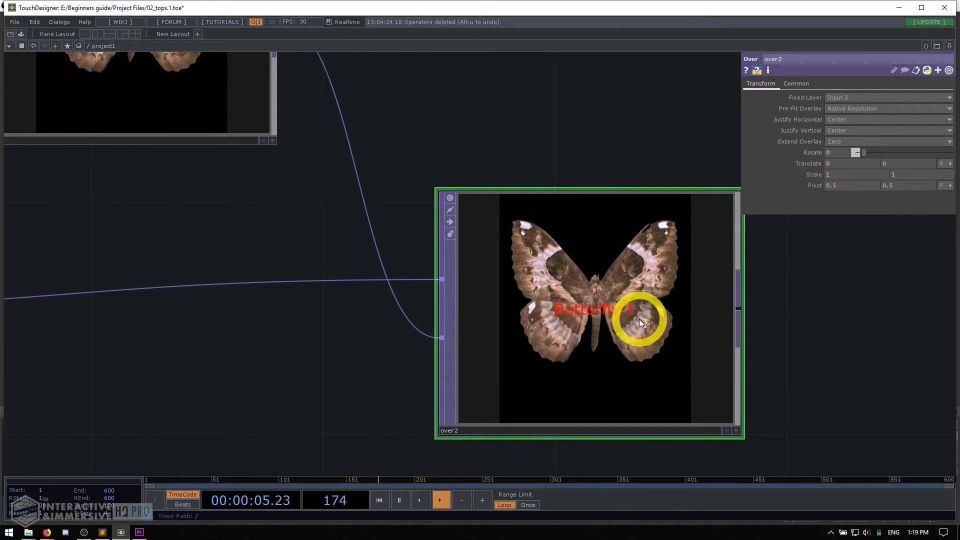
{"action": "scroll", "coordinate": [614, 300], "scroll_direction": "down", "scroll_amount": 3}
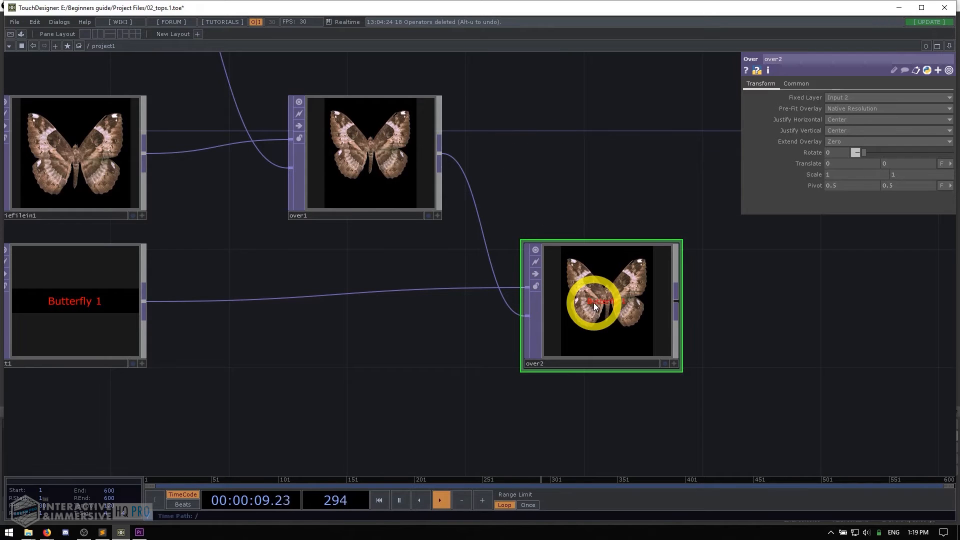
{"action": "scroll", "coordinate": [597, 300], "scroll_direction": "up", "scroll_amount": 1}
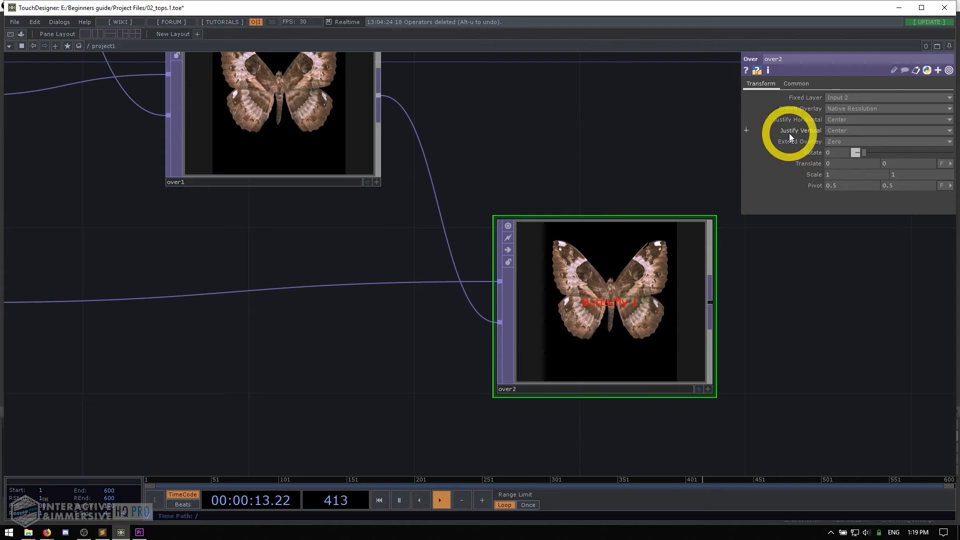
- Set over2's Justify Vertical to Bottom so the caption sits below the butterfly
{"action": "left_click", "coordinate": [831, 131]}
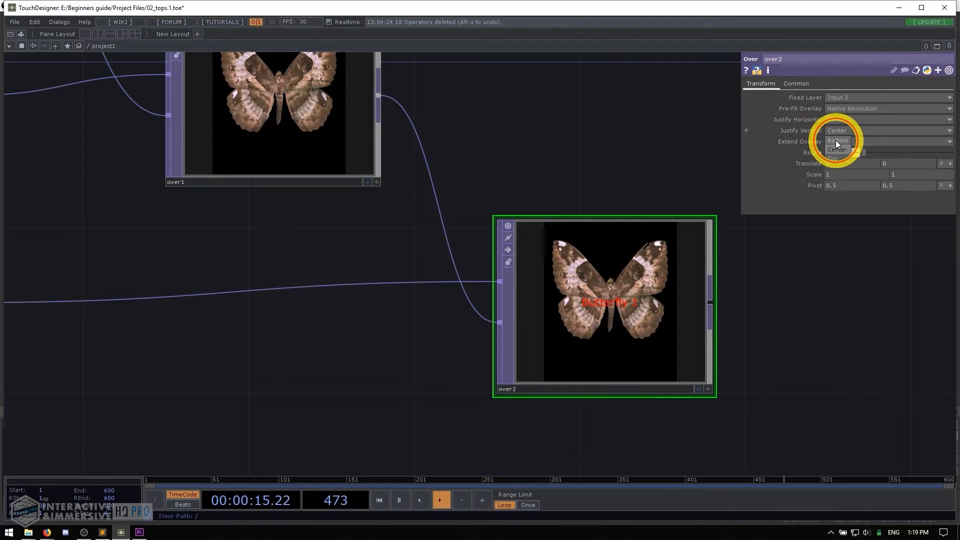
{"action": "left_click", "coordinate": [835, 140]}
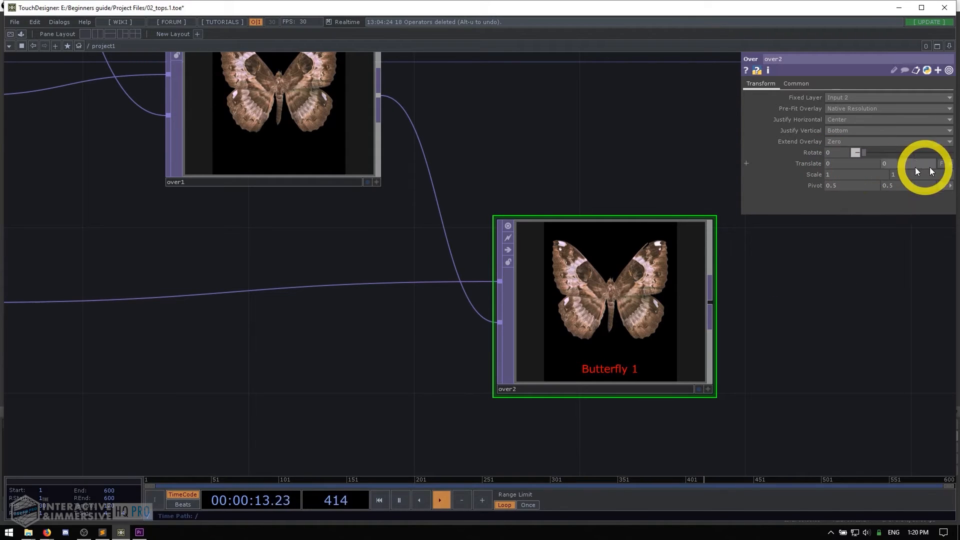
- Try raising the caption in over2 with a vertical Translate of 0.08 in fraction units
{"action": "left_click", "coordinate": [947, 164]}
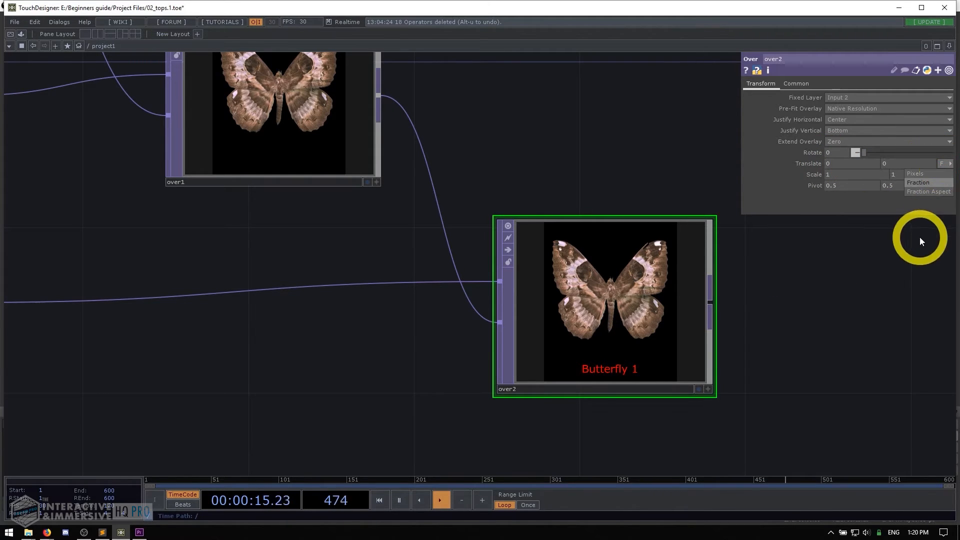
{"action": "left_click", "coordinate": [881, 237]}
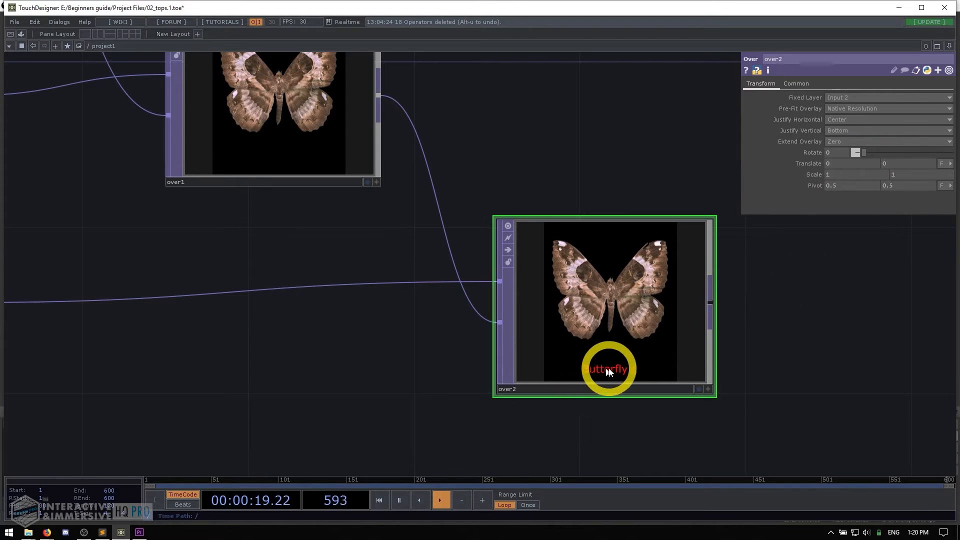
{"action": "middle_click", "coordinate": [892, 163]}
{"action": "middle_click_drag", "start_coordinate": [890, 176], "coordinate": [953, 170]}
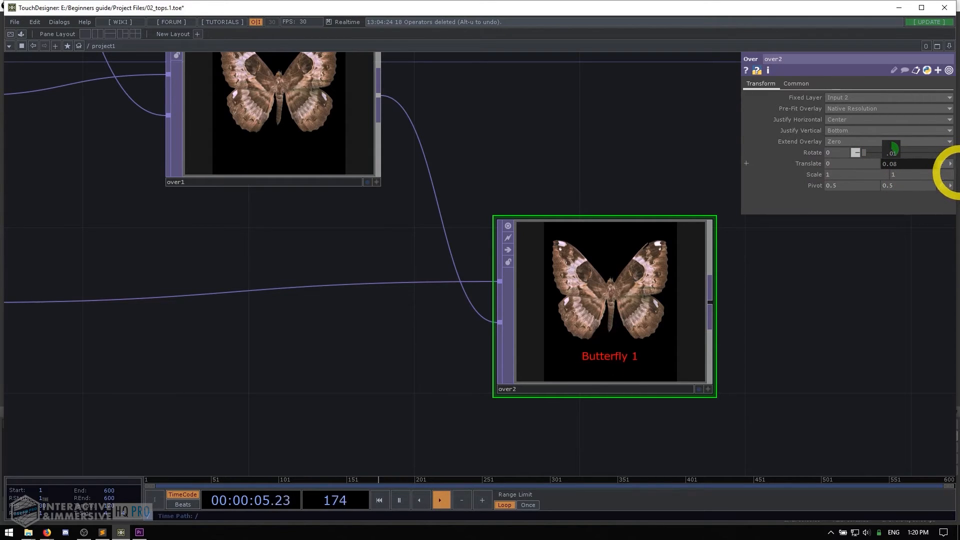
{"action": "middle_click_drag", "start_coordinate": [620, 164], "coordinate": [636, 189]}
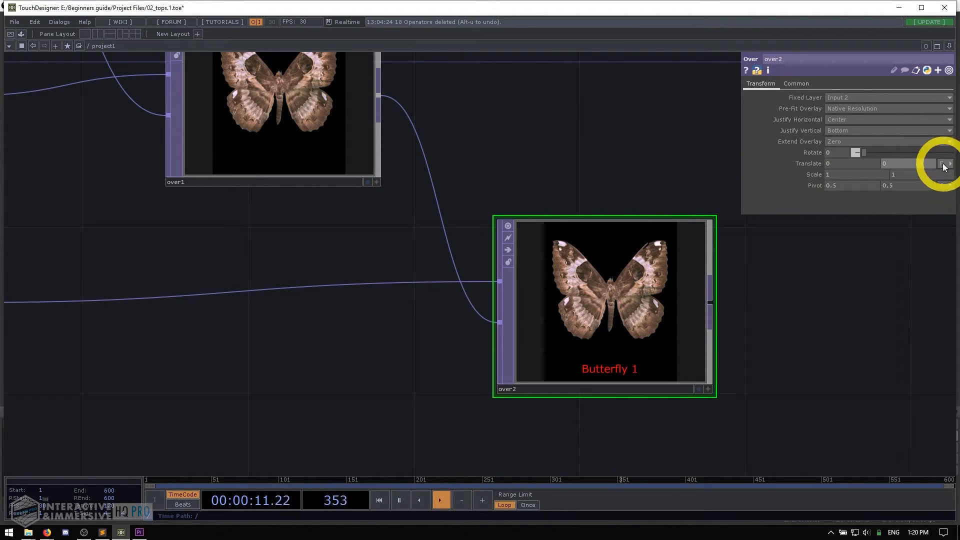
- Switch over2's Translate units to Pixels and set its vertical Translate to 25
{"action": "left_click", "coordinate": [945, 164]}
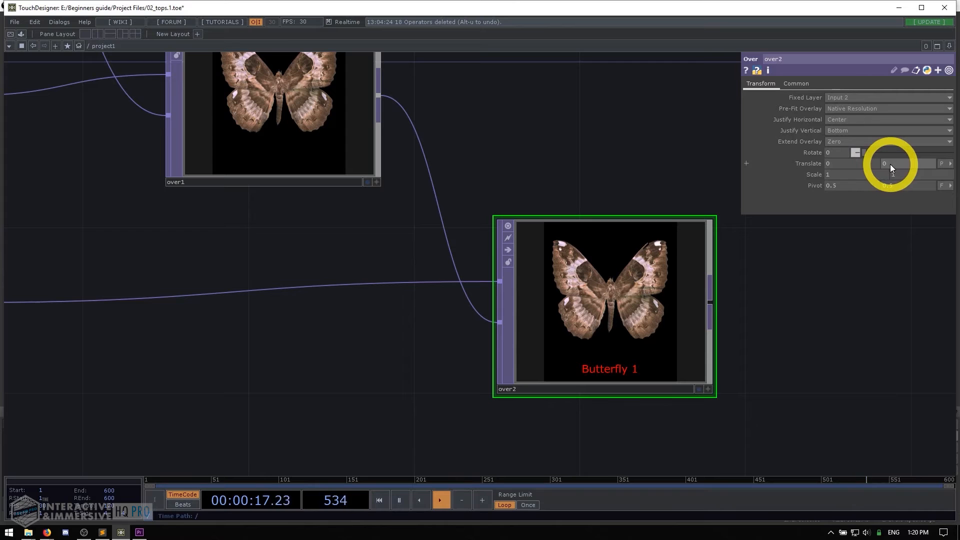
{"action": "middle_click", "coordinate": [622, 363]}
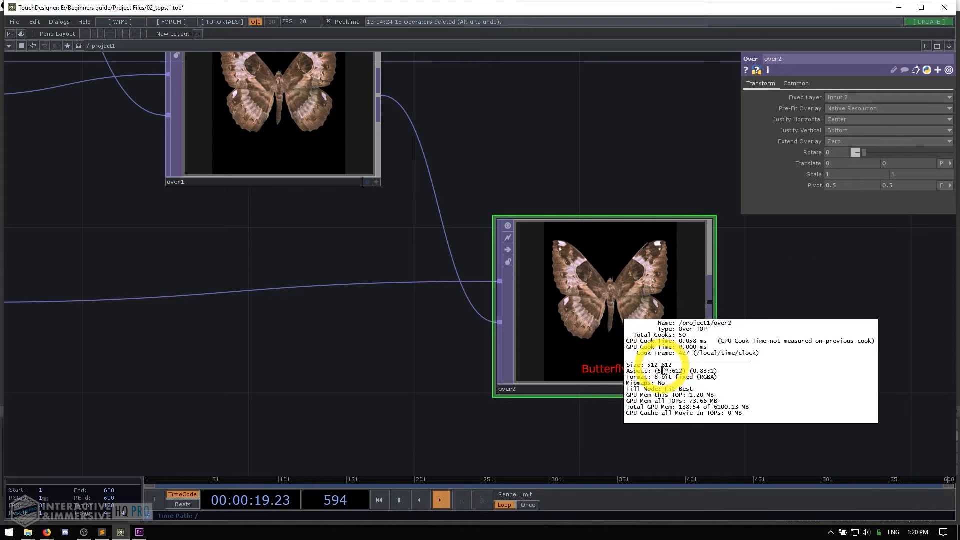
{"action": "left_click", "coordinate": [623, 303]}
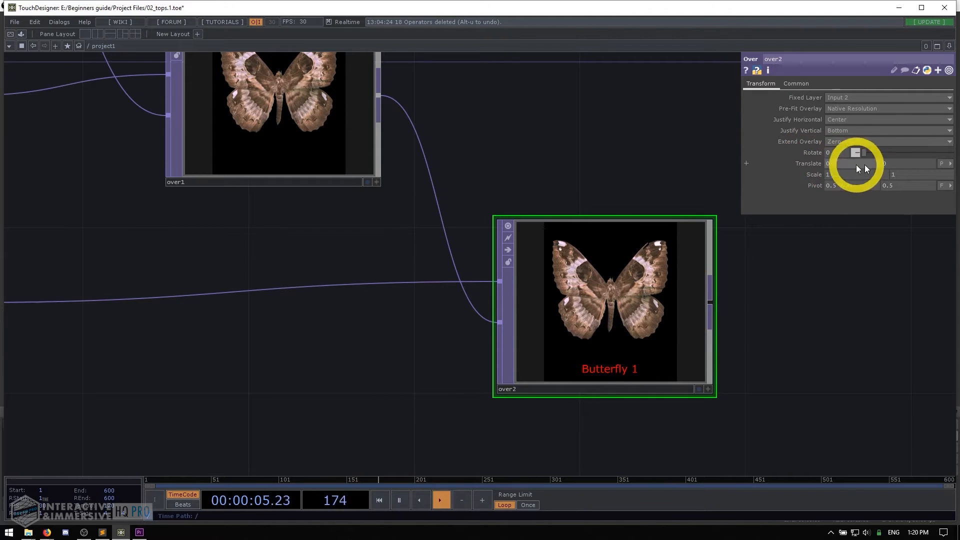
{"action": "left_click", "coordinate": [896, 166]}
{"action": "left_click", "coordinate": [835, 347]}
{"action": "type", "text": "25"}
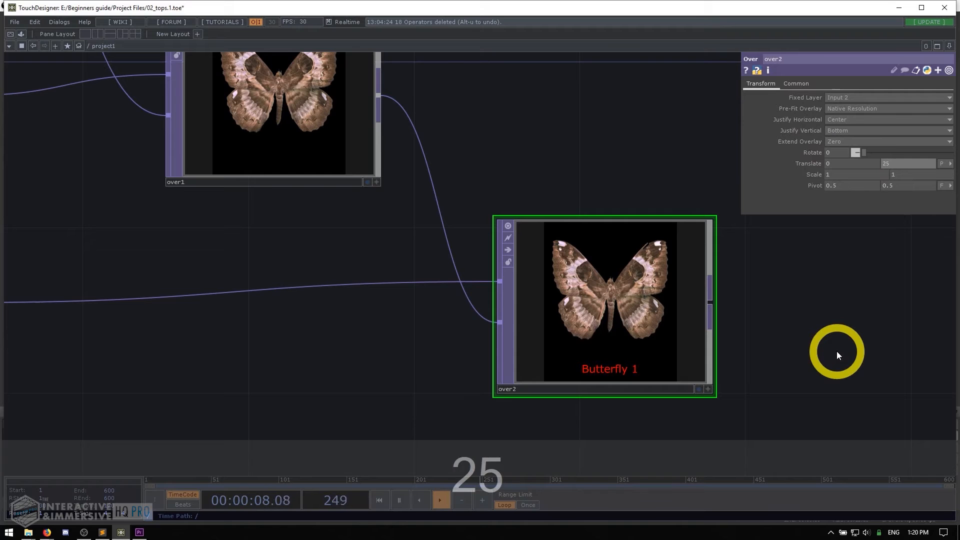
{"action": "key", "text": "Return"}
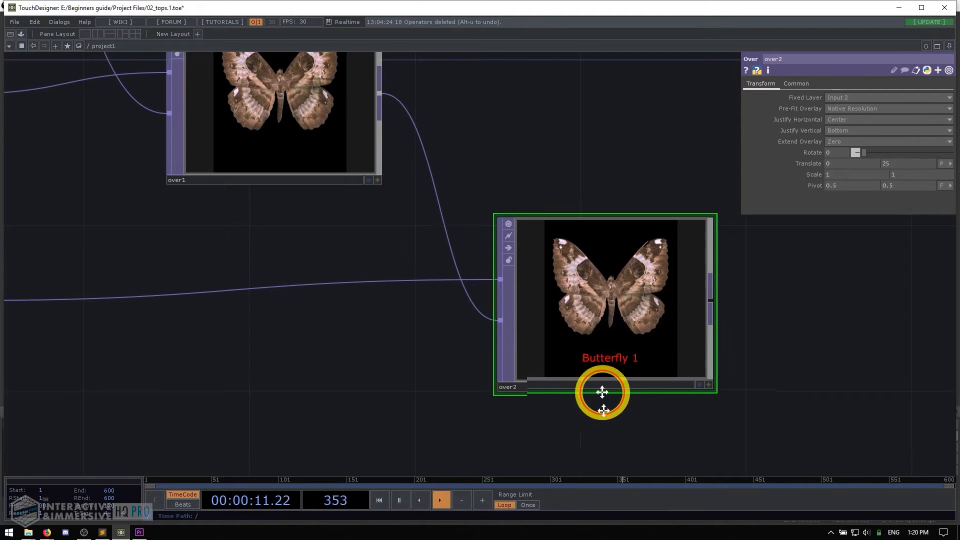
{"action": "scroll", "coordinate": [593, 391], "scroll_direction": "down", "scroll_amount": 3}
{"action": "scroll", "coordinate": [590, 307], "scroll_direction": "down", "scroll_amount": 2}
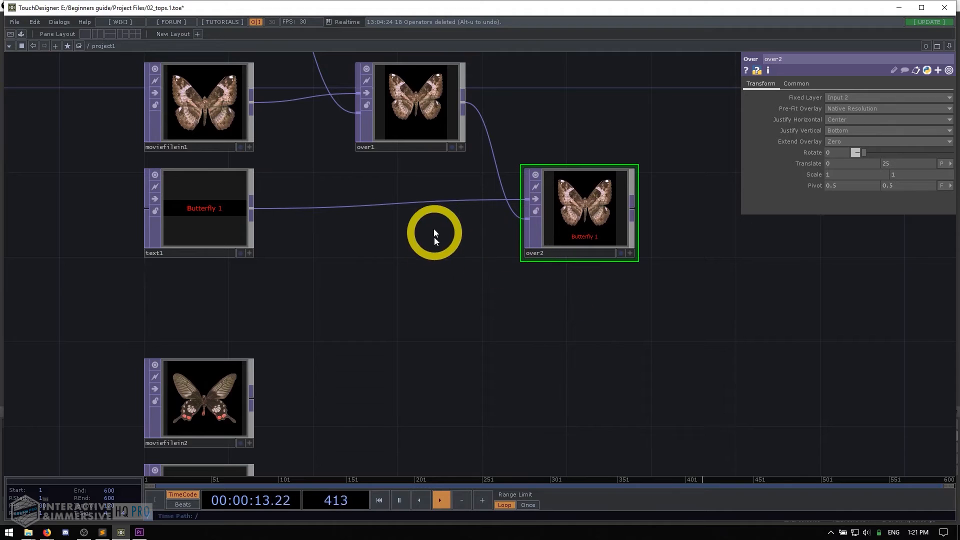
{"action": "left_click_drag", "start_coordinate": [434, 237], "coordinate": [457, 347]}
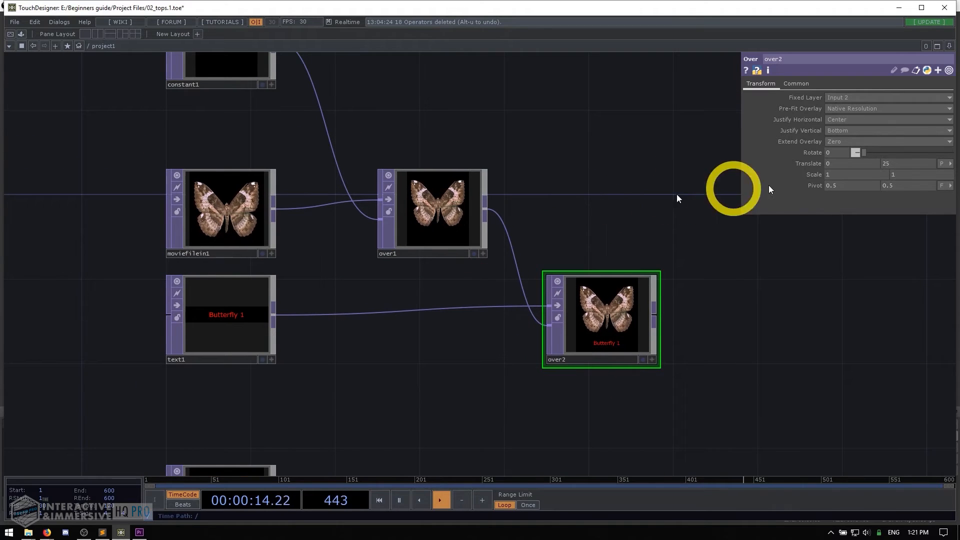
{"action": "left_click", "coordinate": [949, 164]}
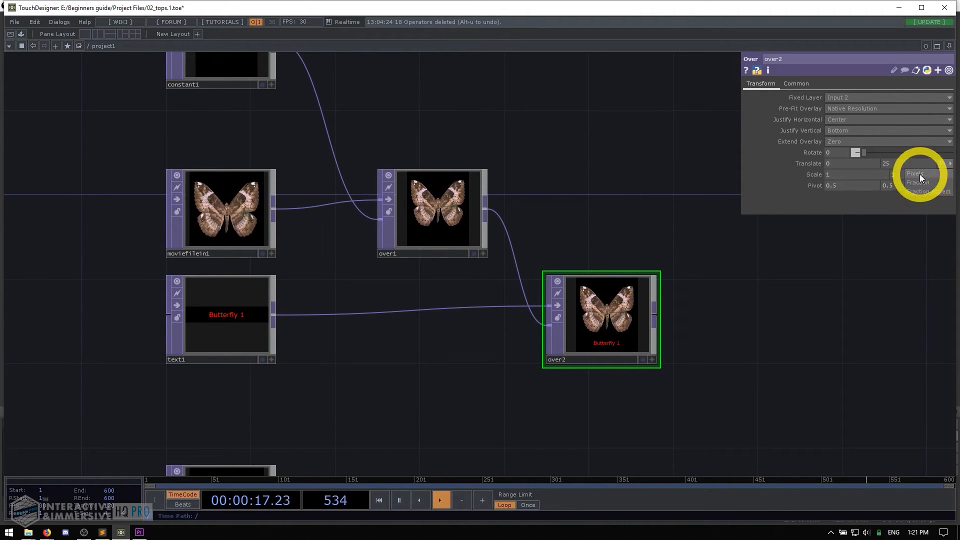
{"action": "left_click", "coordinate": [921, 175]}
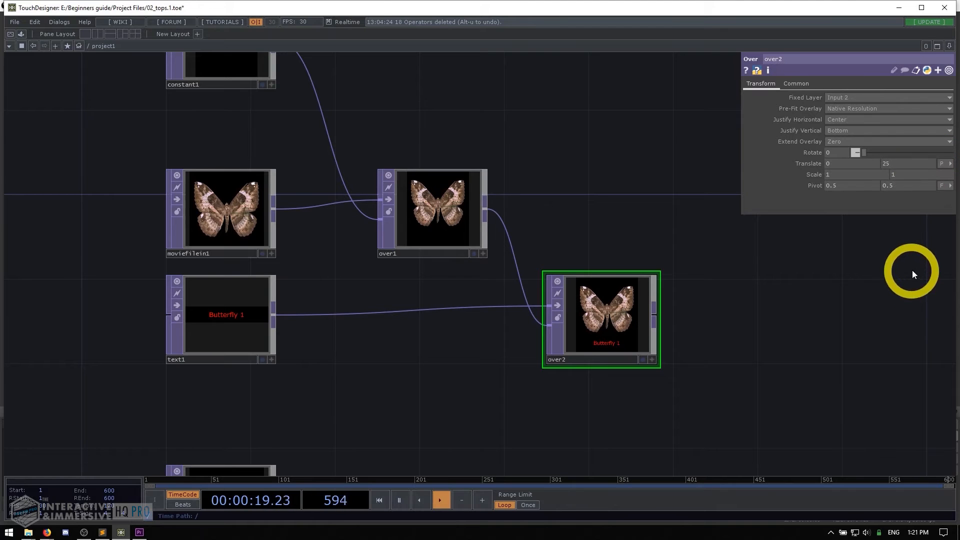
- Create a third Over TOP beside moviefilein2, aligned beneath over1
{"action": "left_click_drag", "start_coordinate": [739, 382], "coordinate": [545, 278]}
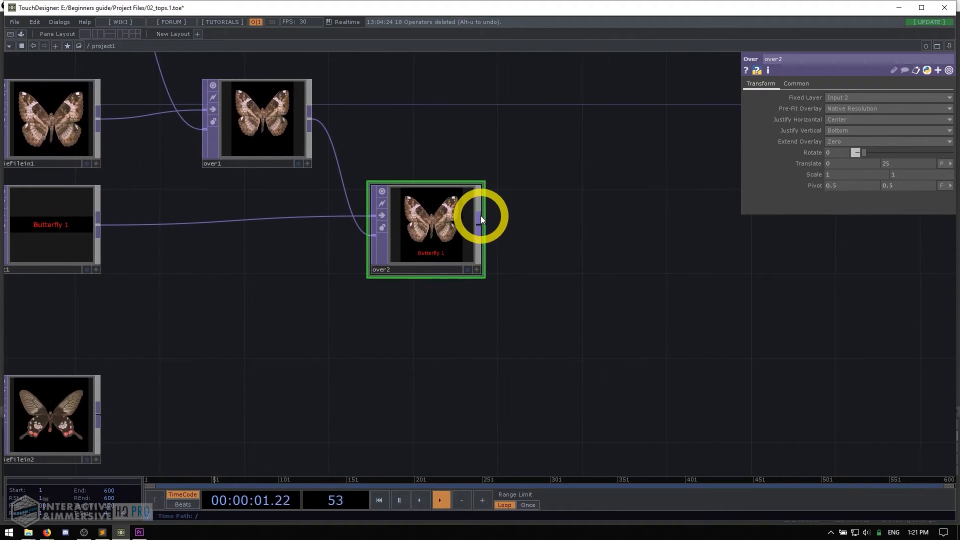
{"action": "scroll", "coordinate": [481, 215], "scroll_direction": "up", "scroll_amount": 3}
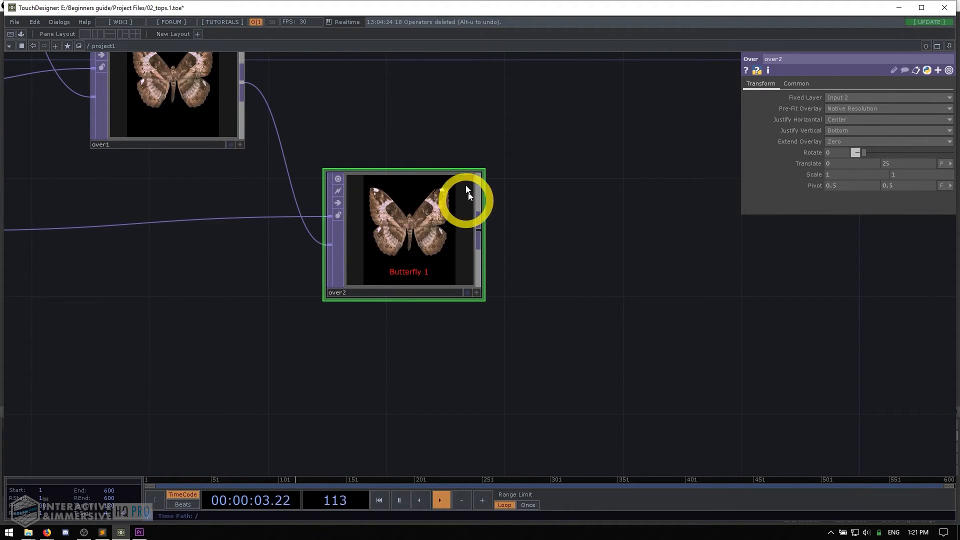
{"action": "left_click_drag", "start_coordinate": [581, 286], "coordinate": [700, 191]}
{"action": "scroll", "coordinate": [562, 254], "scroll_direction": "down", "scroll_amount": 3}
{"action": "left_click_drag", "start_coordinate": [509, 297], "coordinate": [495, 243]}
{"action": "double_click", "coordinate": [389, 275]}
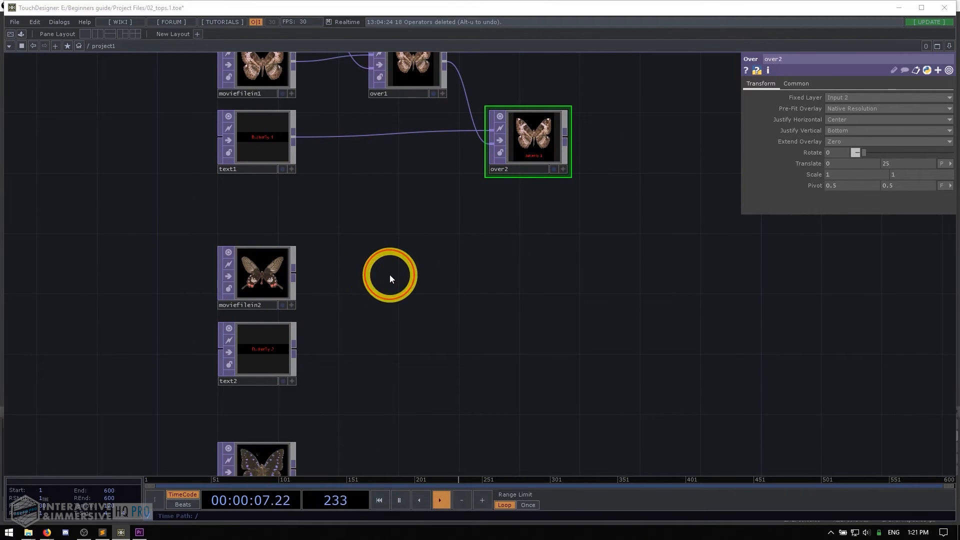
{"action": "left_click", "coordinate": [344, 271]}
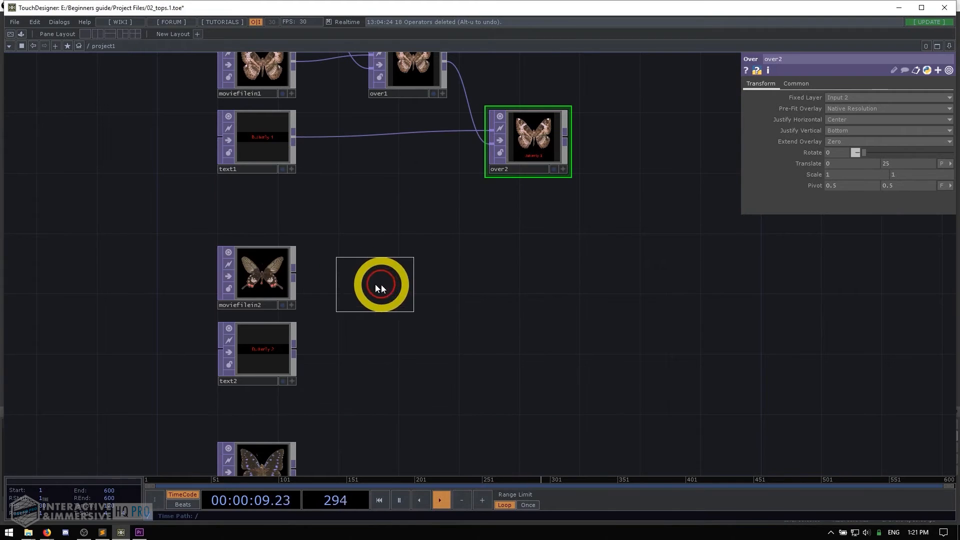
{"action": "left_click", "coordinate": [406, 278]}
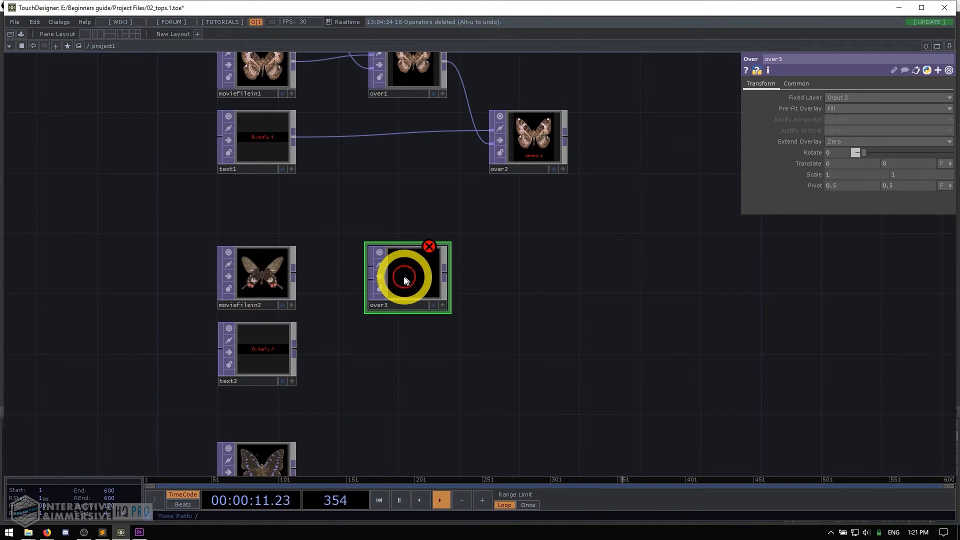
- Wire constant1 into the second input of over3 and moviefilein2 into its first input
{"action": "left_click_drag", "start_coordinate": [340, 202], "coordinate": [339, 355]}
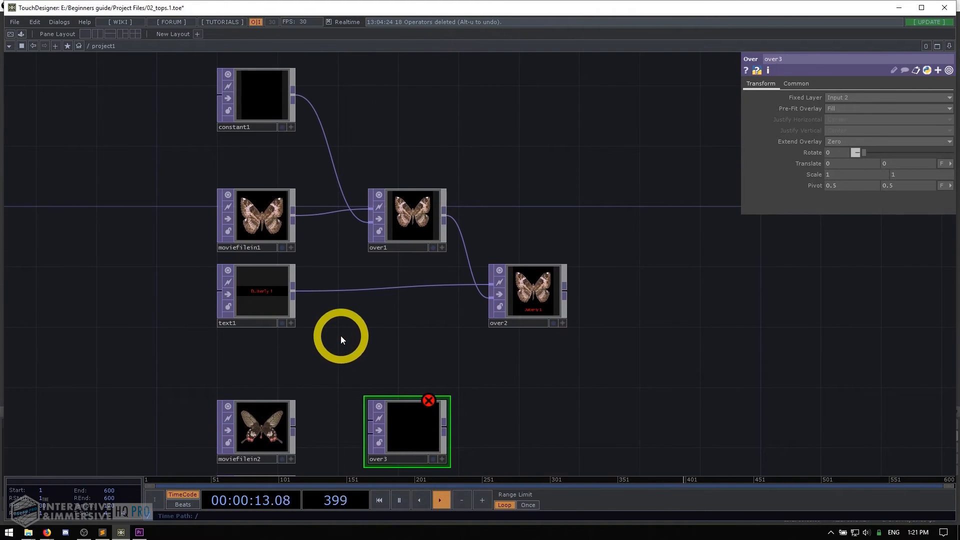
{"action": "left_click", "coordinate": [259, 120]}
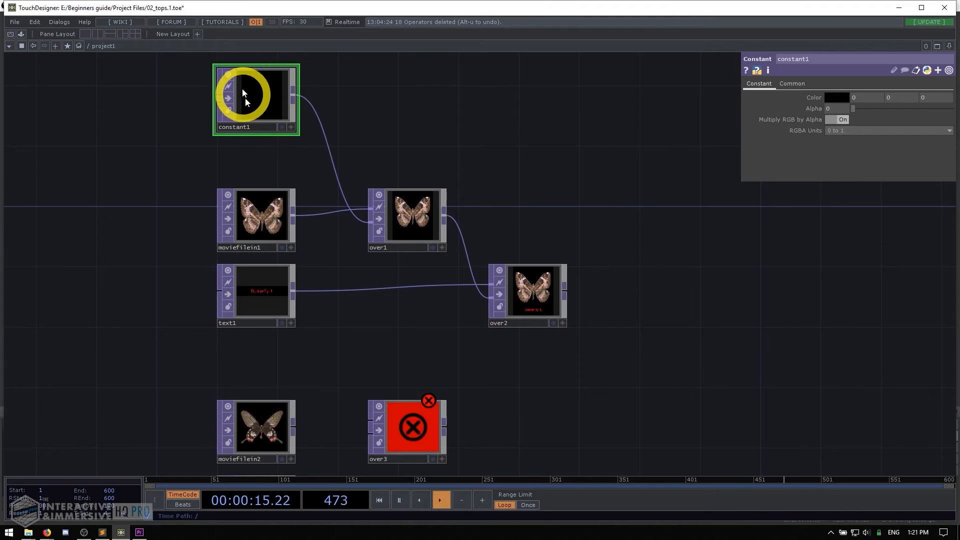
{"action": "left_click", "coordinate": [293, 96]}
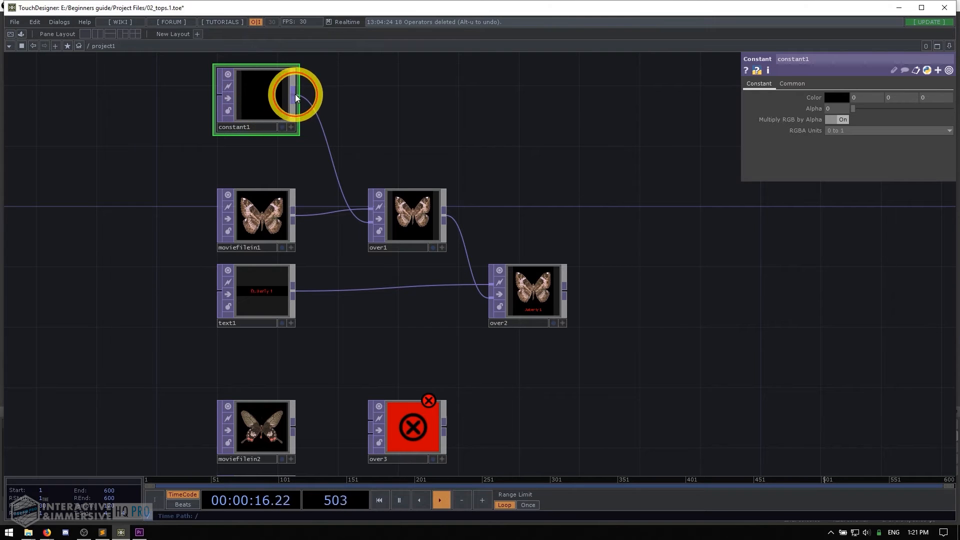
{"action": "left_click", "coordinate": [365, 433]}
{"action": "left_click_drag", "start_coordinate": [388, 362], "coordinate": [405, 182]}
{"action": "left_click_drag", "start_coordinate": [293, 275], "coordinate": [368, 262]}
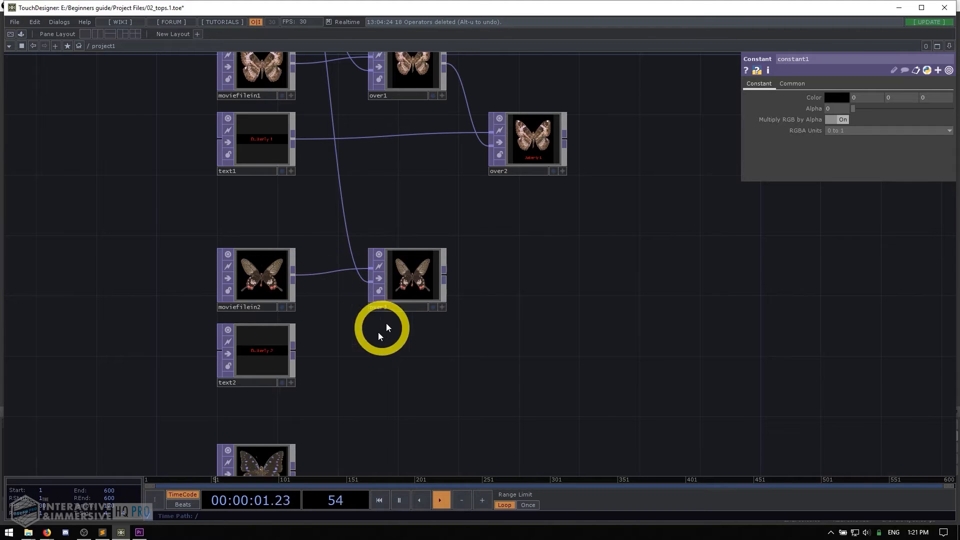
- Set over3's Pre-Fit Overlay to Native Resolution and its Justify Vertical to Top
{"action": "left_click", "coordinate": [419, 274]}
{"action": "scroll", "coordinate": [409, 275], "scroll_direction": "up", "scroll_amount": 2}
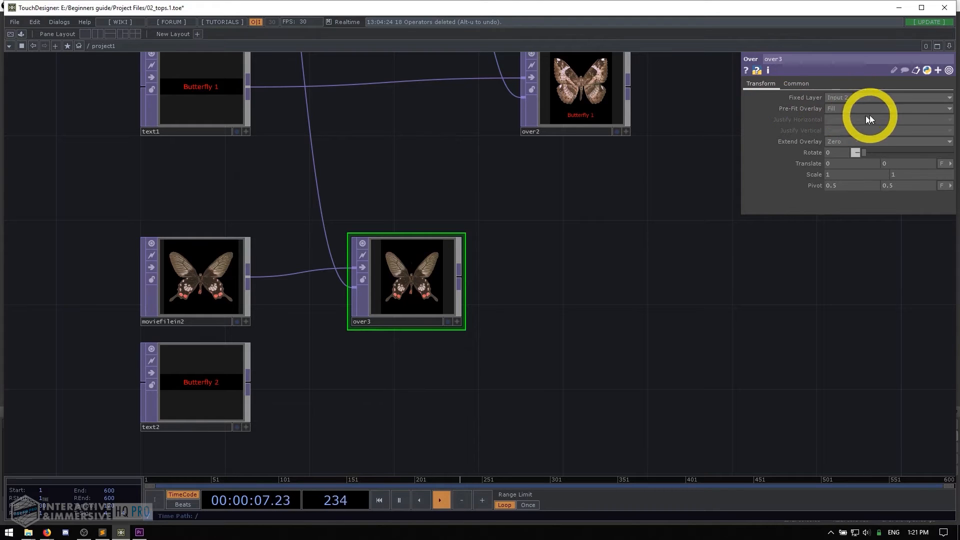
{"action": "left_click", "coordinate": [846, 109]}
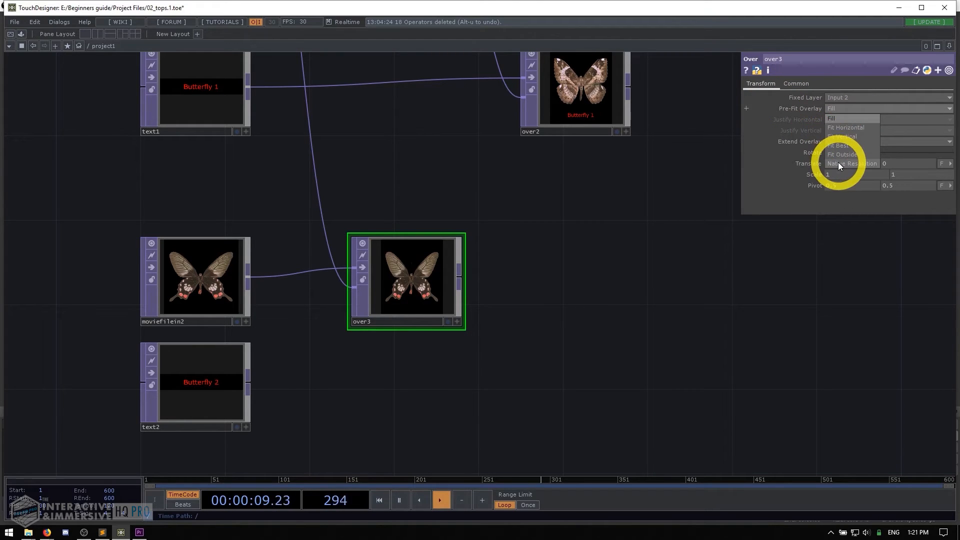
{"action": "left_click", "coordinate": [838, 162]}
{"action": "left_click", "coordinate": [837, 130]}
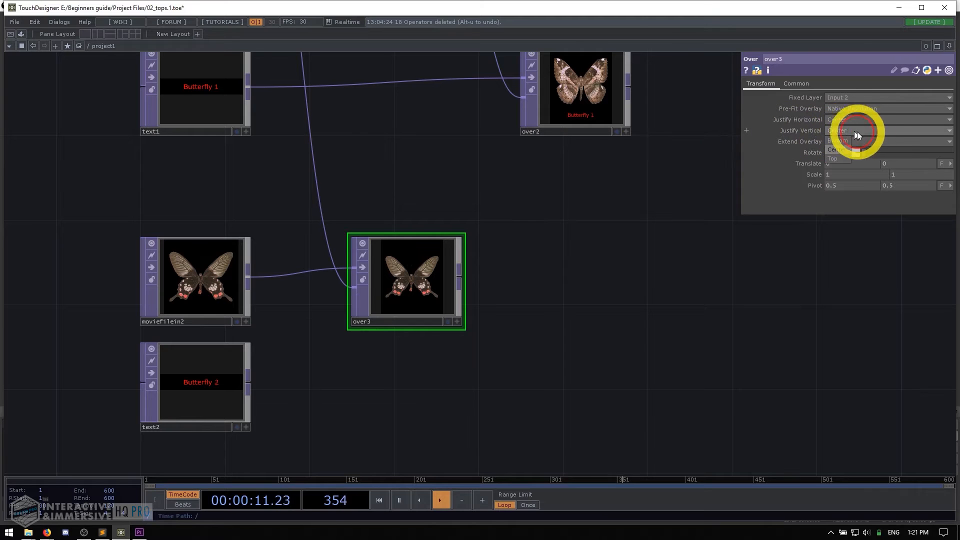
{"action": "left_click", "coordinate": [834, 158]}
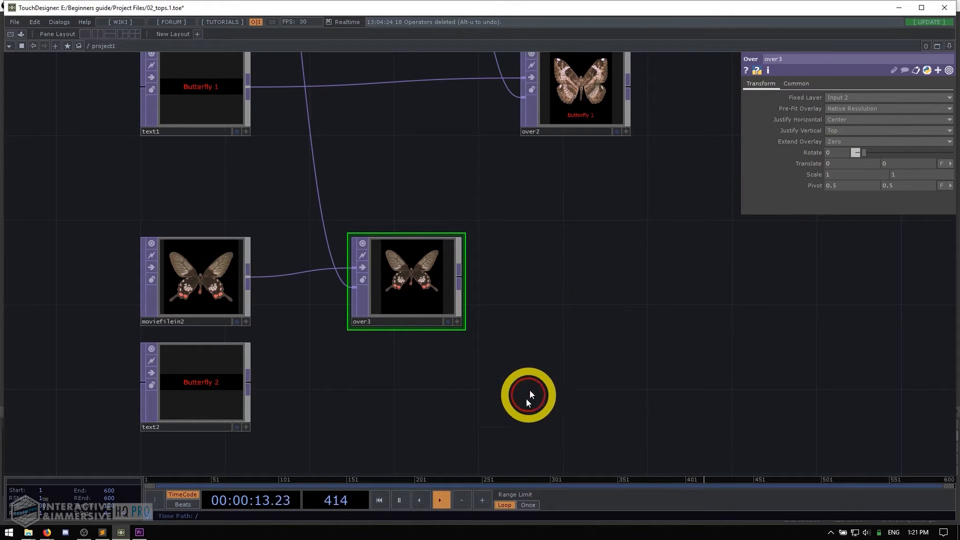
- Create a fourth Over TOP below and to the right of over3, level with text2
{"action": "left_click_drag", "start_coordinate": [509, 362], "coordinate": [499, 305]}
{"action": "double_click", "coordinate": [532, 313]}
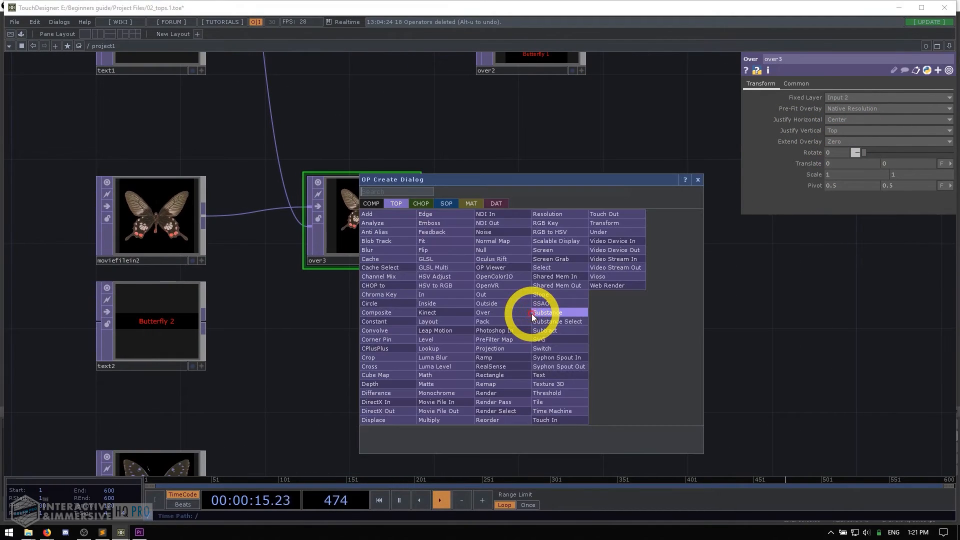
{"action": "type", "text": "over"}
{"action": "key", "text": "Return"}
{"action": "left_click", "coordinate": [522, 326]}
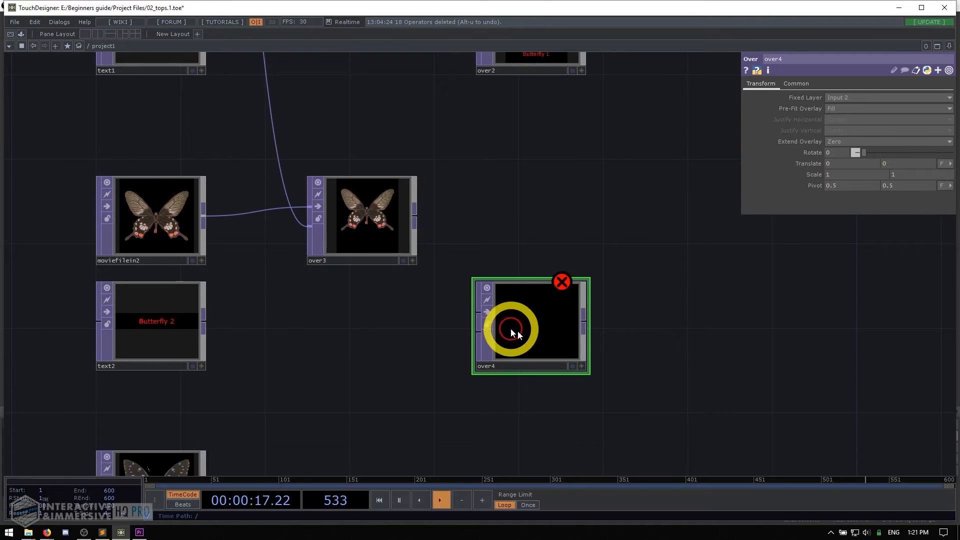
- Wire over3 into the second input of over4 and text2 into its first input
{"action": "left_click", "coordinate": [366, 223]}
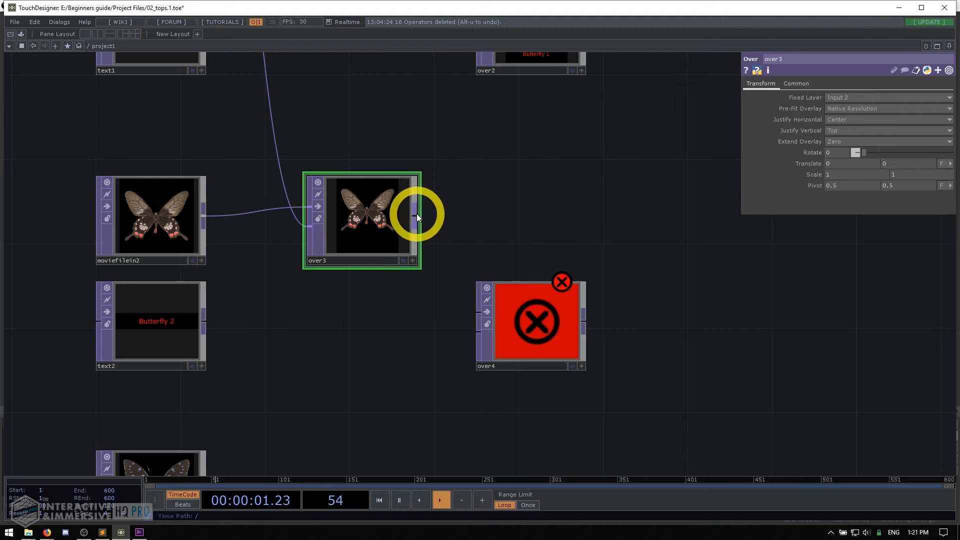
{"action": "left_click_drag", "start_coordinate": [416, 216], "coordinate": [468, 334]}
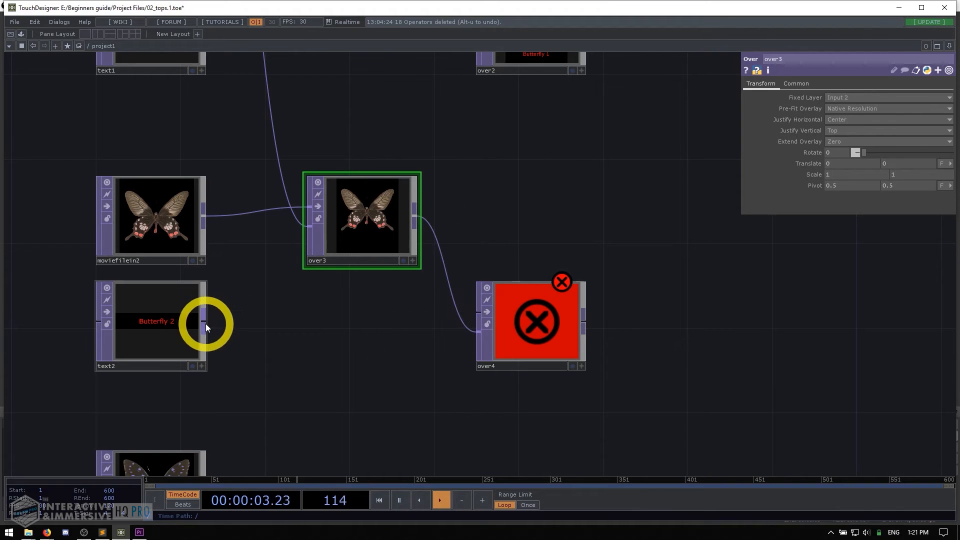
{"action": "left_click_drag", "start_coordinate": [205, 323], "coordinate": [478, 313]}
- Set over4's Pre-Fit Overlay to Native Resolution and its Justify Vertical to Bottom
{"action": "left_click", "coordinate": [525, 333]}
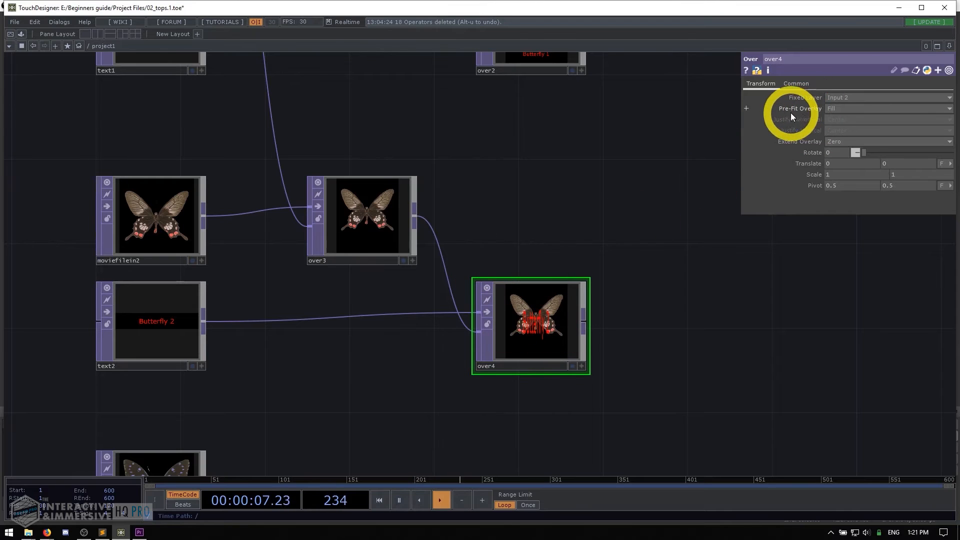
{"action": "left_click", "coordinate": [834, 112]}
{"action": "left_click", "coordinate": [835, 161]}
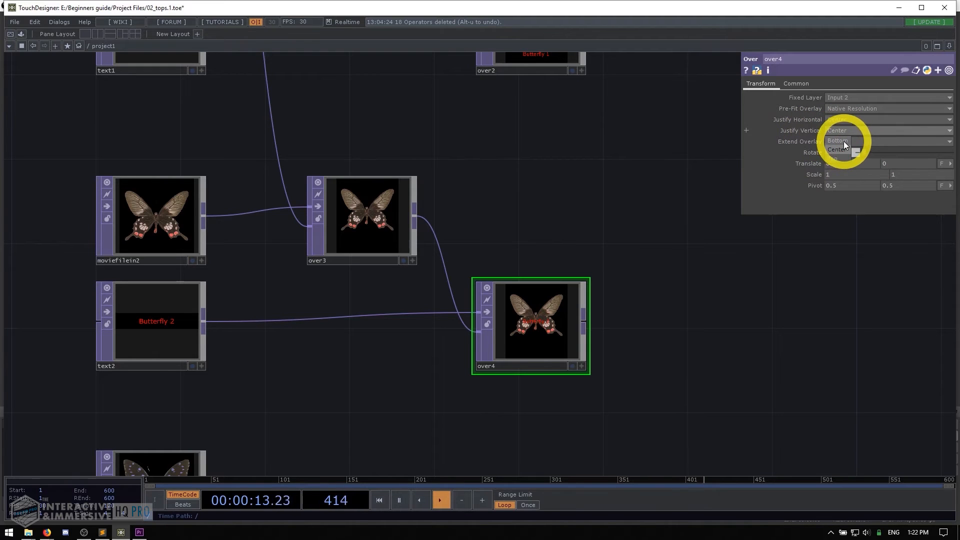
{"action": "left_click", "coordinate": [844, 142]}
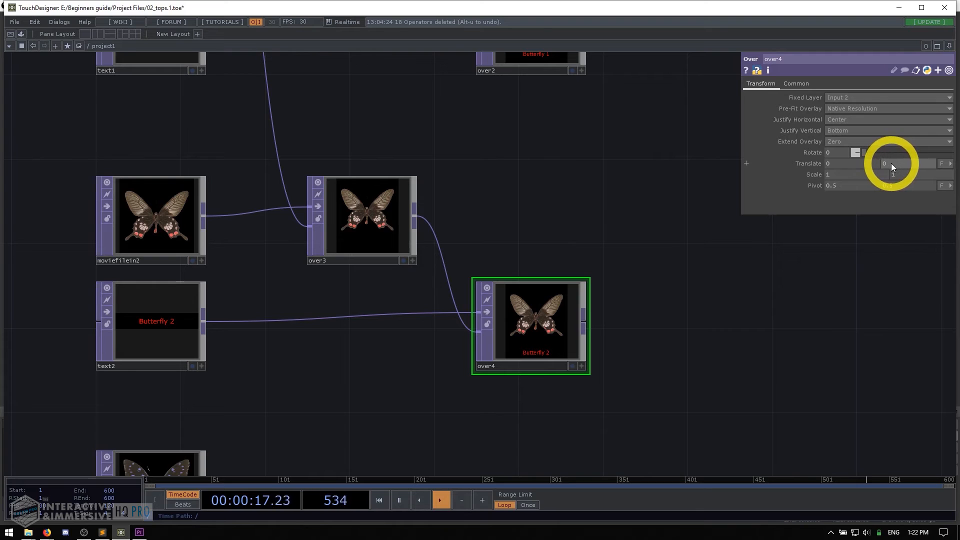
- Set over4's Translate units to pixels and its vertical translate value to 25
{"action": "left_click", "coordinate": [945, 165]}
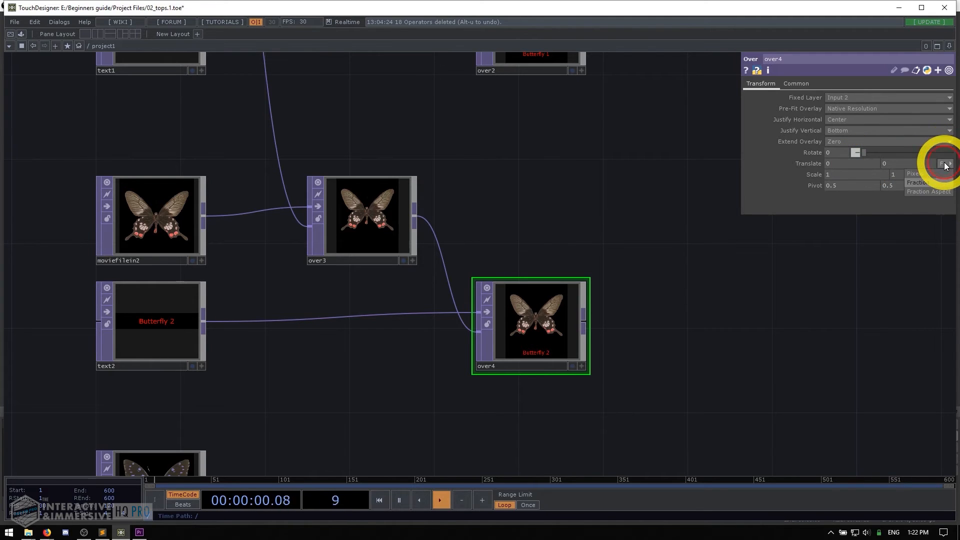
{"action": "left_click", "coordinate": [916, 174]}
{"action": "type", "text": "25"}
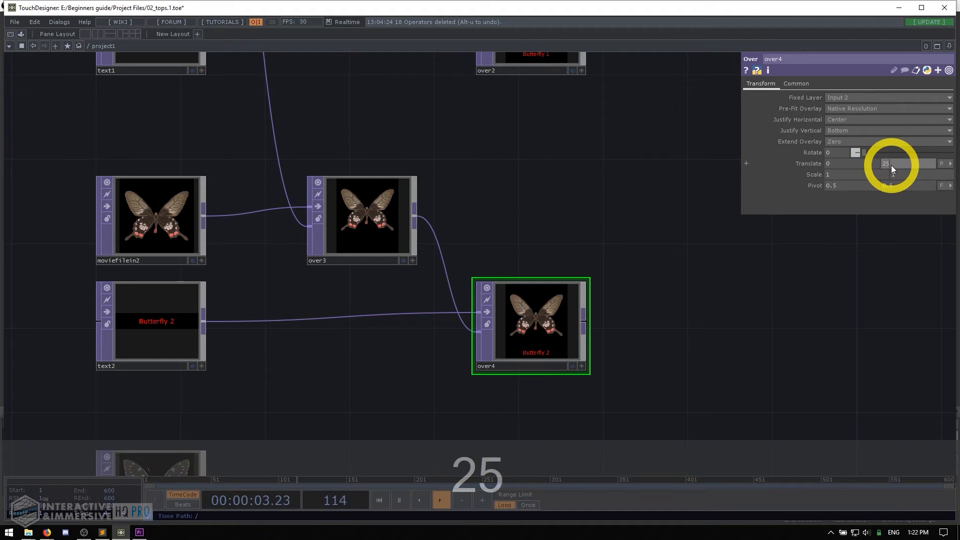
{"action": "key", "text": "Return"}
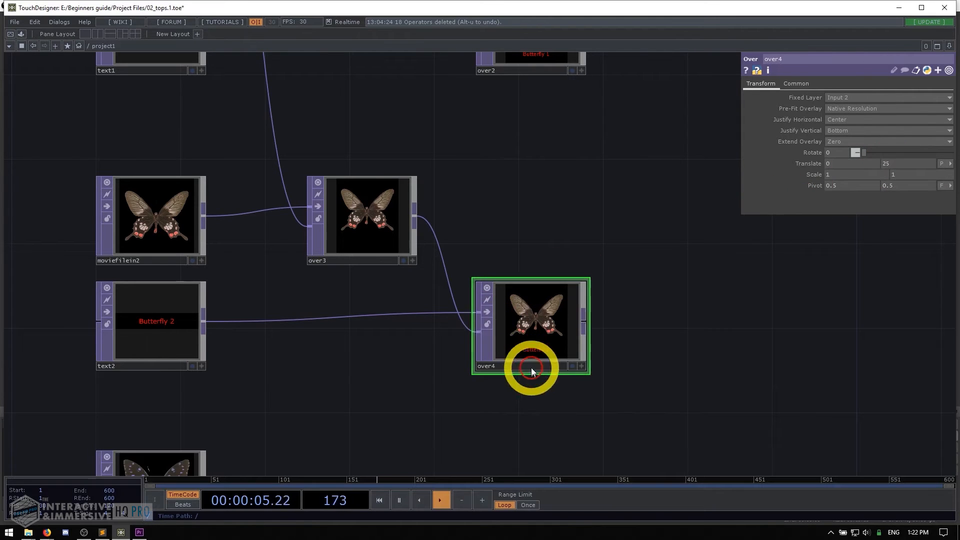
{"action": "scroll", "coordinate": [531, 368], "scroll_direction": "up", "scroll_amount": 3}
{"action": "scroll", "coordinate": [498, 370], "scroll_direction": "down", "scroll_amount": 2}
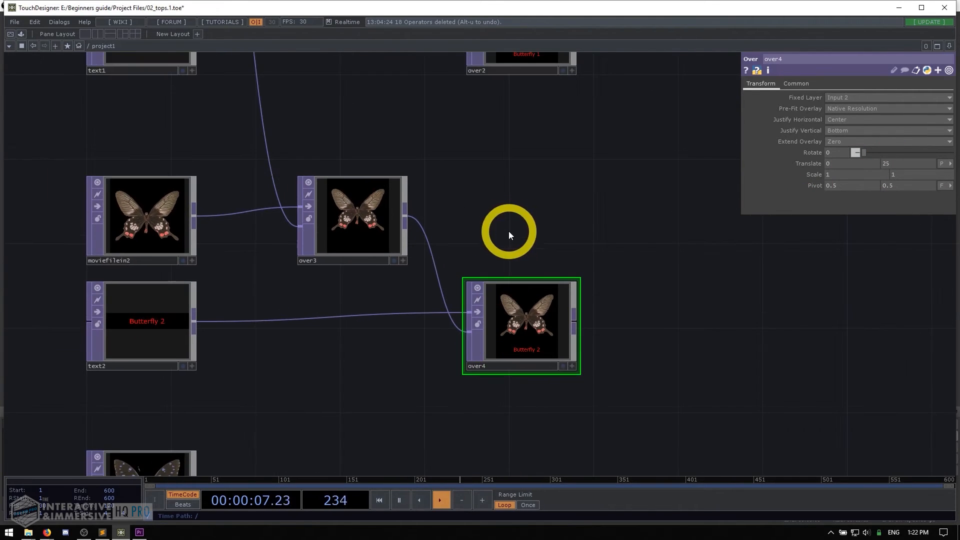
- Duplicate over3 and over4 together and place the copies beside moviefilein3 and text3
{"action": "scroll", "coordinate": [508, 231], "scroll_direction": "down", "scroll_amount": 3}
{"action": "left_click_drag", "start_coordinate": [508, 231], "coordinate": [493, 128]}
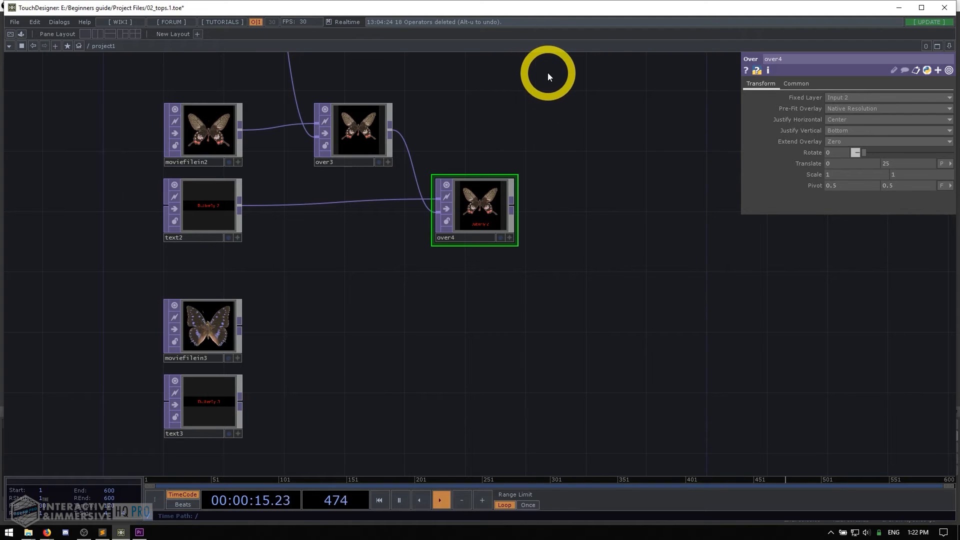
{"action": "left_click_drag", "start_coordinate": [548, 73], "coordinate": [280, 275]}
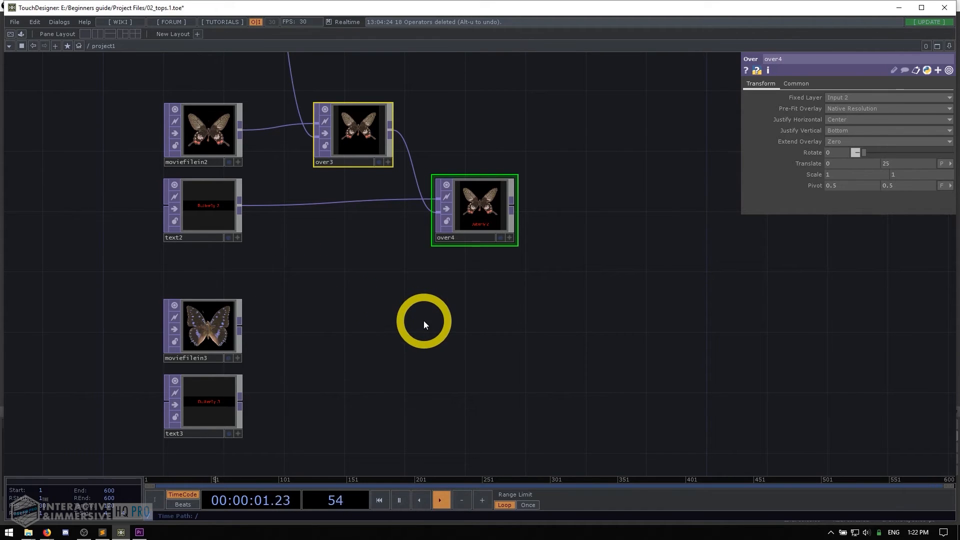
{"action": "key", "text": "ctrl+c"}
{"action": "key", "text": "ctrl+v"}
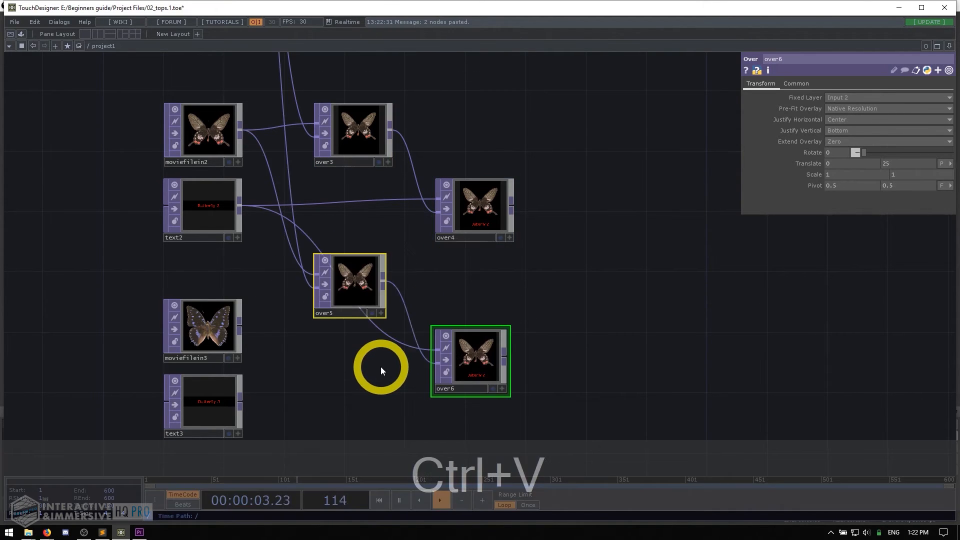
{"action": "left_click_drag", "start_coordinate": [355, 287], "coordinate": [365, 321]}
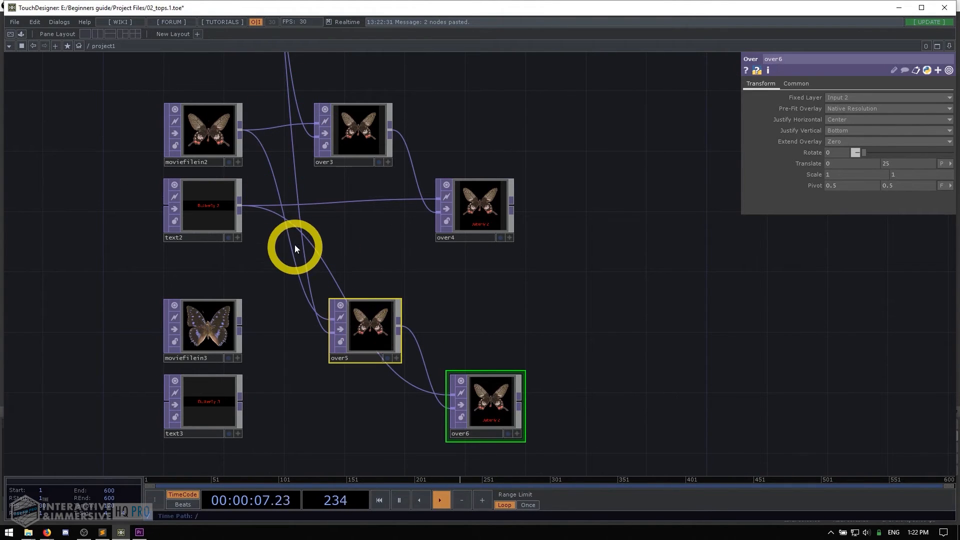
{"action": "left_click", "coordinate": [508, 300]}
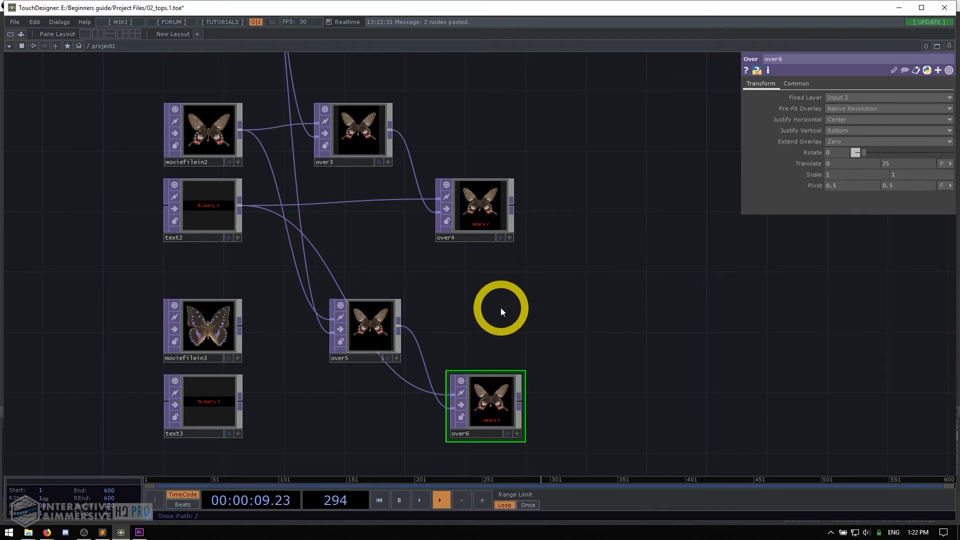
- Wire moviefilein3 into over5's first input and text3 into over6's first input, replacing the second butterfly's connections
{"action": "left_click", "coordinate": [249, 218]}
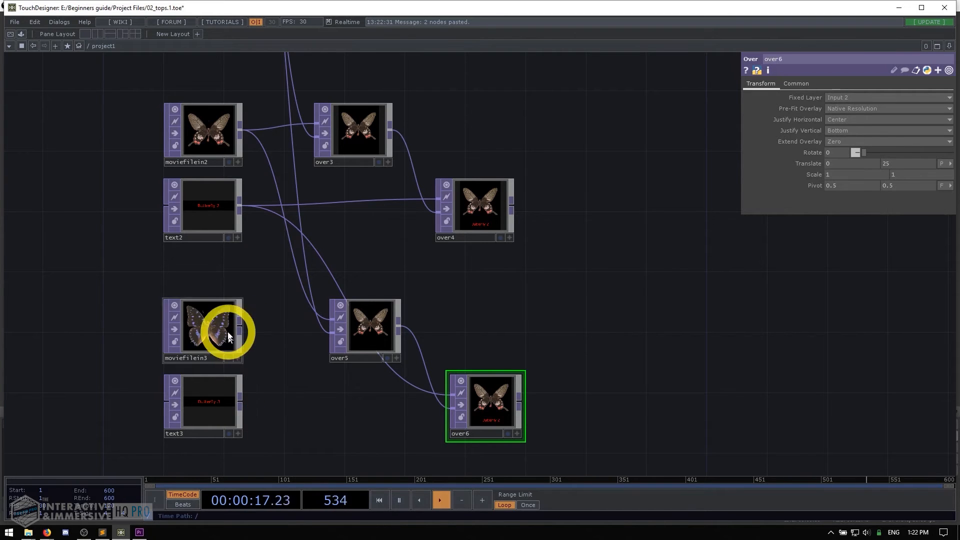
{"action": "left_click", "coordinate": [358, 326]}
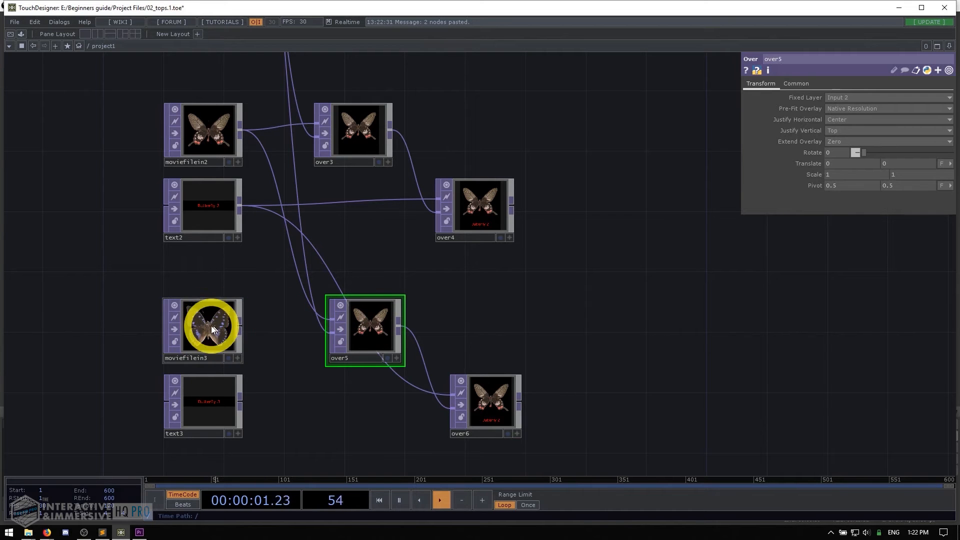
{"action": "left_click_drag", "start_coordinate": [252, 101], "coordinate": [293, 330]}
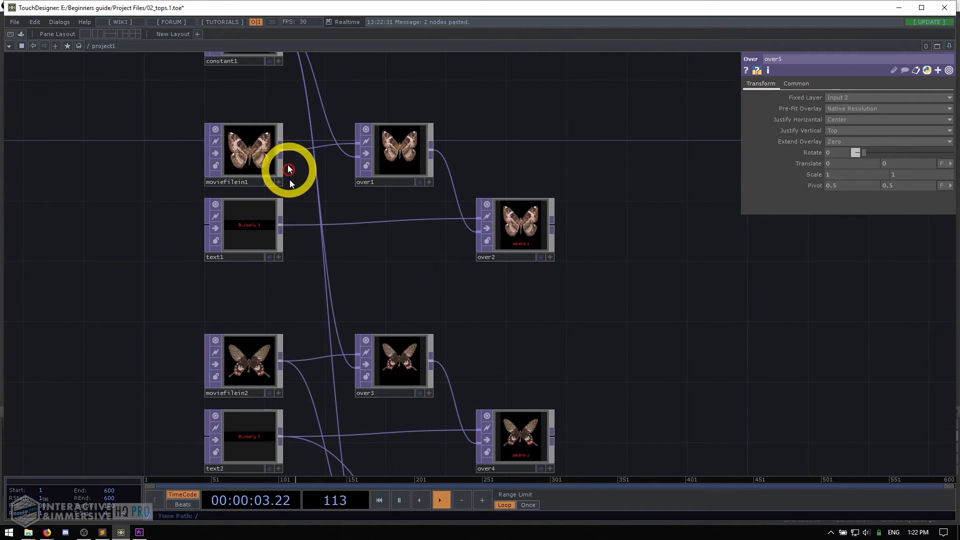
{"action": "left_click_drag", "start_coordinate": [279, 132], "coordinate": [279, 192]}
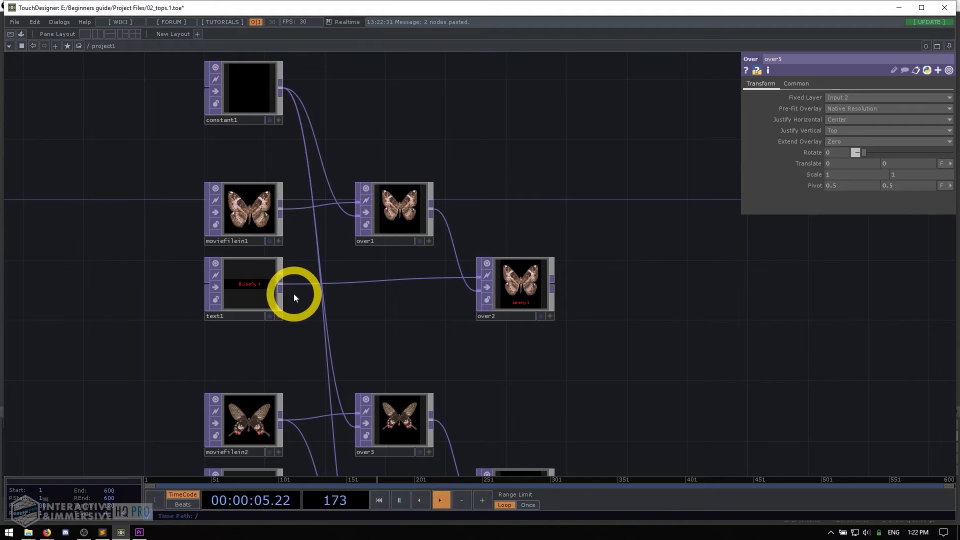
{"action": "left_click_drag", "start_coordinate": [293, 296], "coordinate": [290, 81]}
{"action": "left_click_drag", "start_coordinate": [289, 343], "coordinate": [293, 305]}
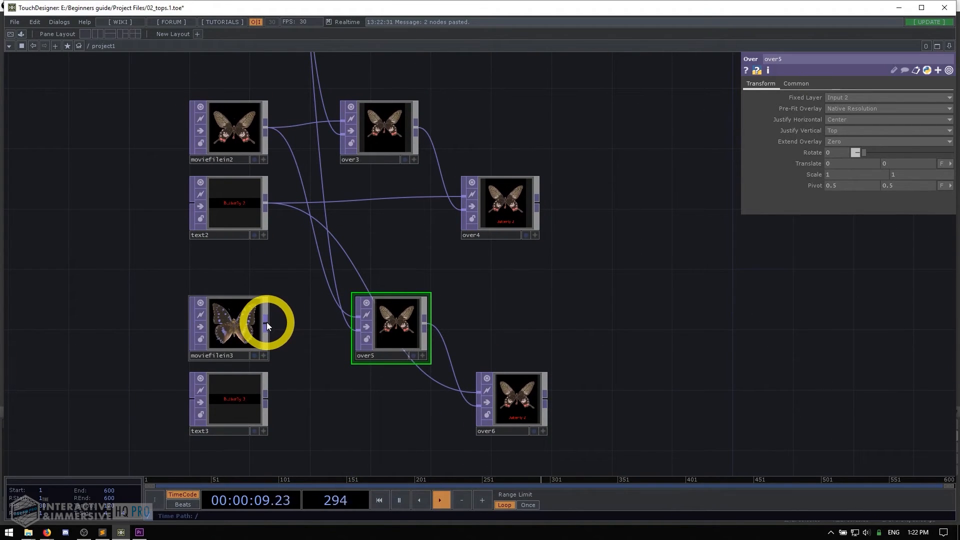
{"action": "left_click_drag", "start_coordinate": [267, 326], "coordinate": [351, 313]}
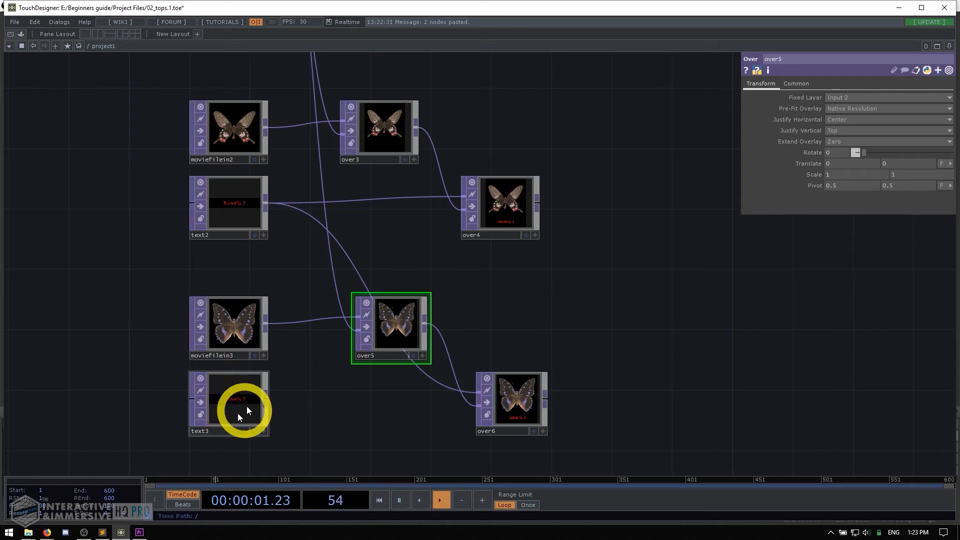
{"action": "left_click", "coordinate": [265, 399]}
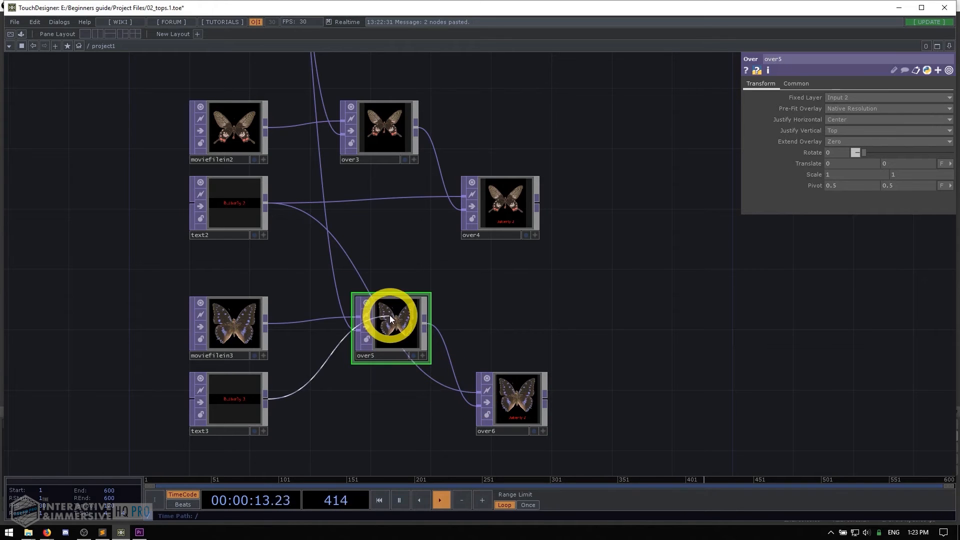
{"action": "left_click", "coordinate": [346, 254]}
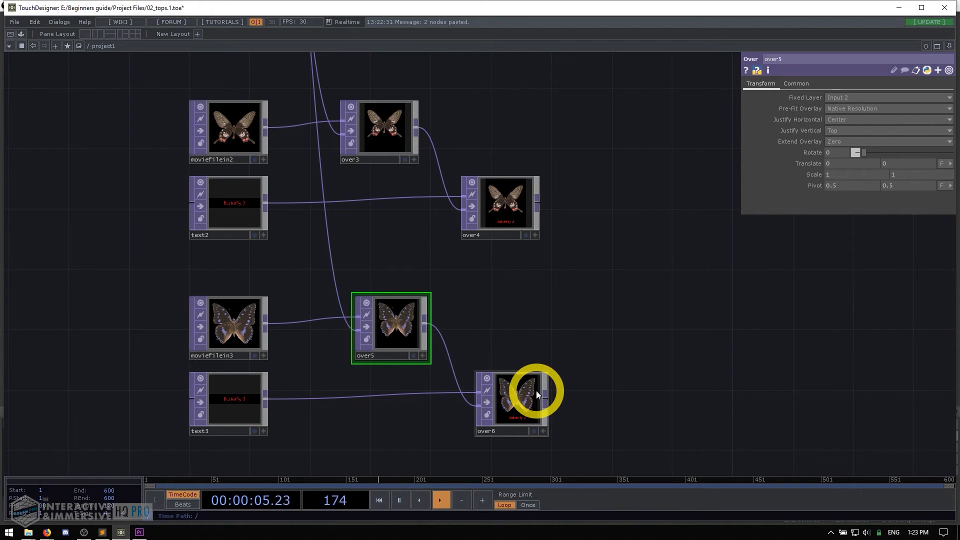
- Create a second Constant TOP level with constant1, to the right of the Over networks
{"action": "scroll", "coordinate": [469, 343], "scroll_direction": "up", "scroll_amount": 5}
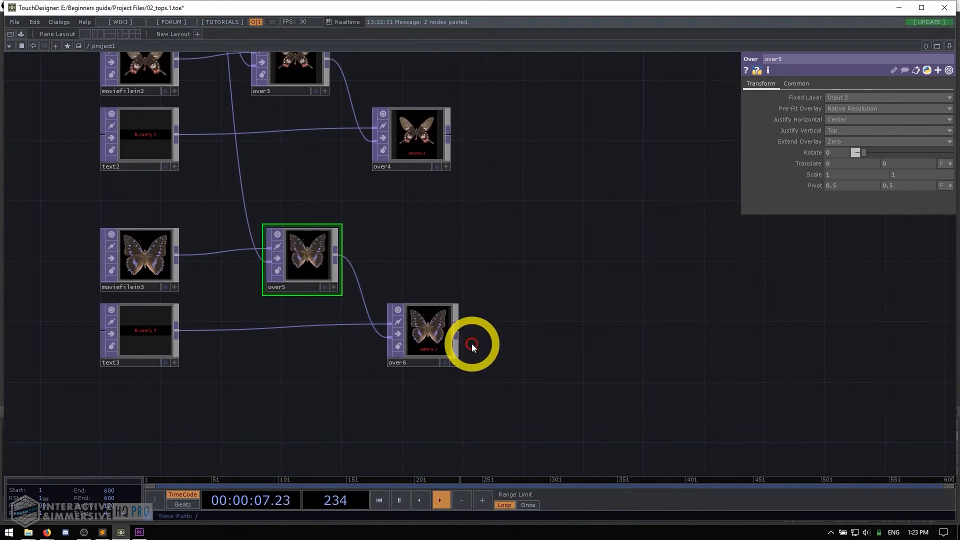
{"action": "scroll", "coordinate": [453, 344], "scroll_direction": "down", "scroll_amount": 8}
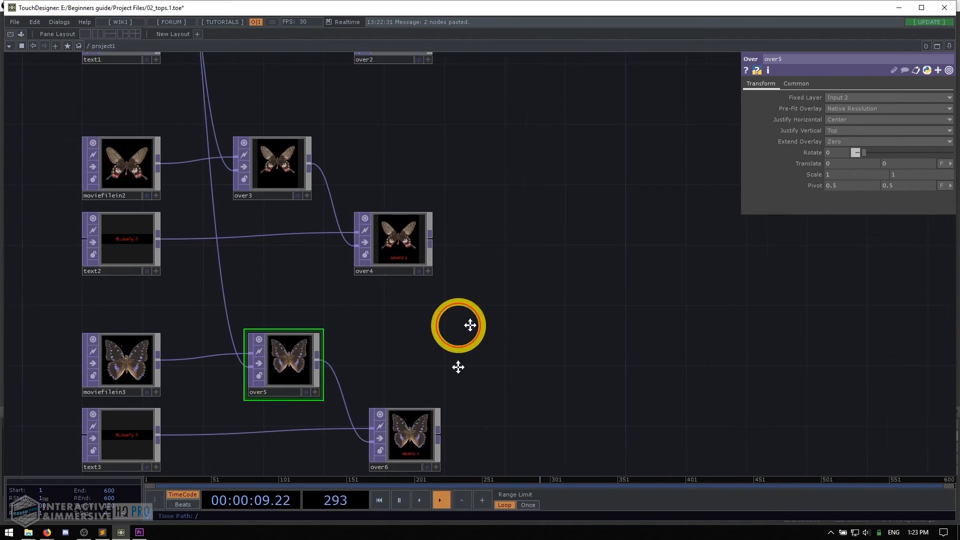
{"action": "left_click_drag", "start_coordinate": [480, 267], "coordinate": [428, 339]}
{"action": "scroll", "coordinate": [429, 340], "scroll_direction": "down", "scroll_amount": 3}
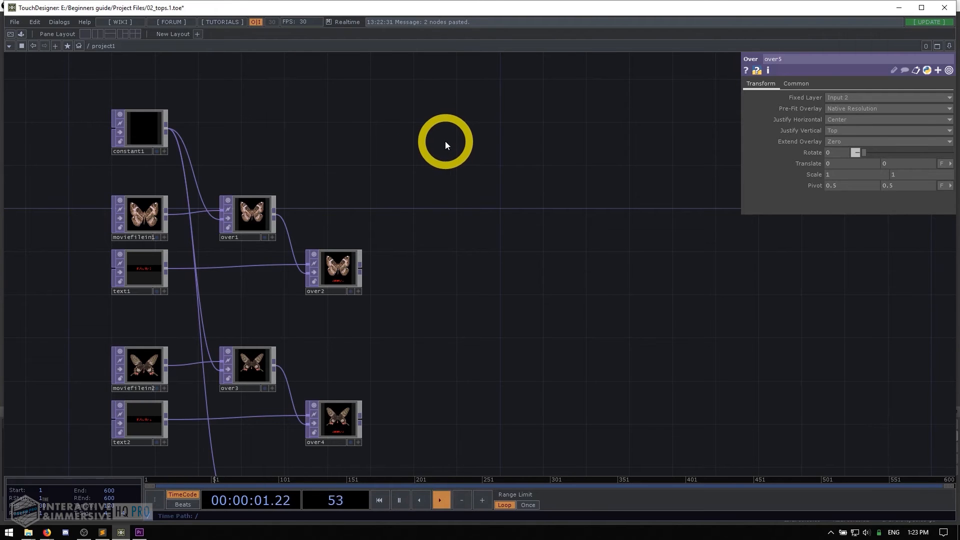
{"action": "key", "text": "Tab"}
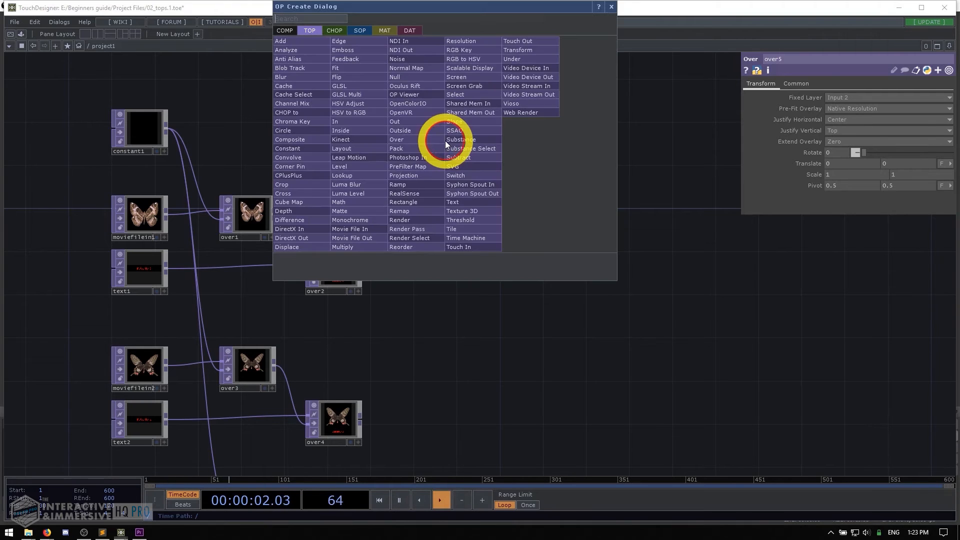
{"action": "left_click", "coordinate": [298, 147]}
{"action": "left_click", "coordinate": [455, 136]}
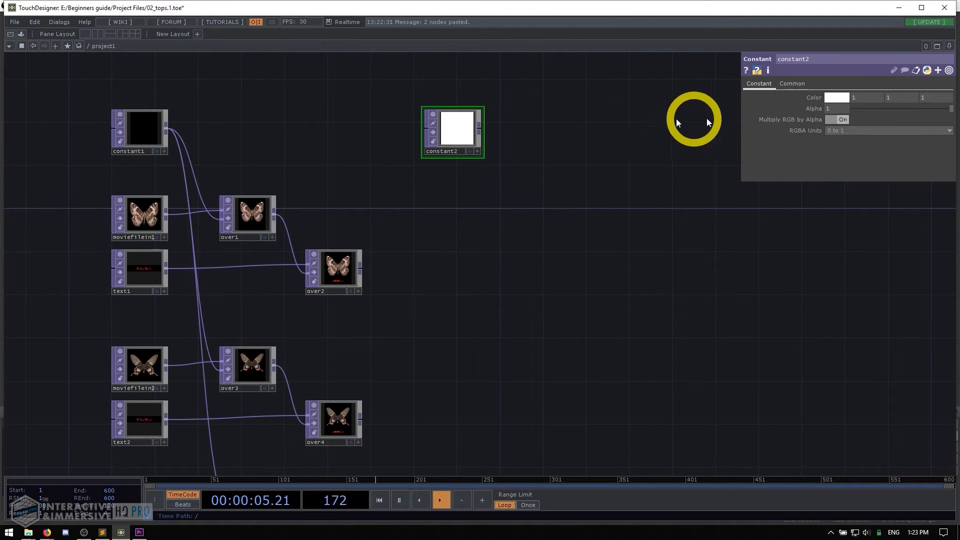
- Set constant2's resolution to 1920 by 1080
{"action": "left_click", "coordinate": [787, 83]}
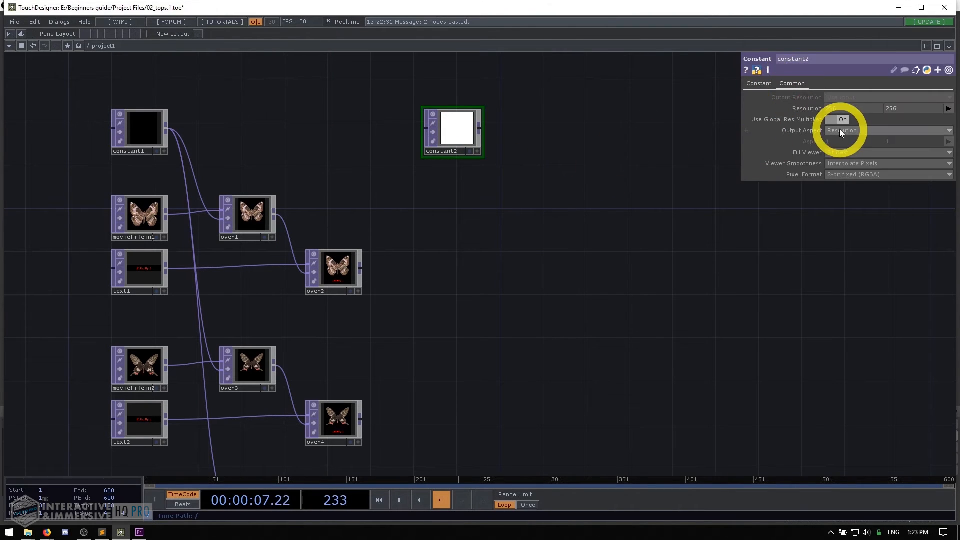
{"action": "left_click", "coordinate": [839, 110]}
{"action": "type", "text": "1920"}
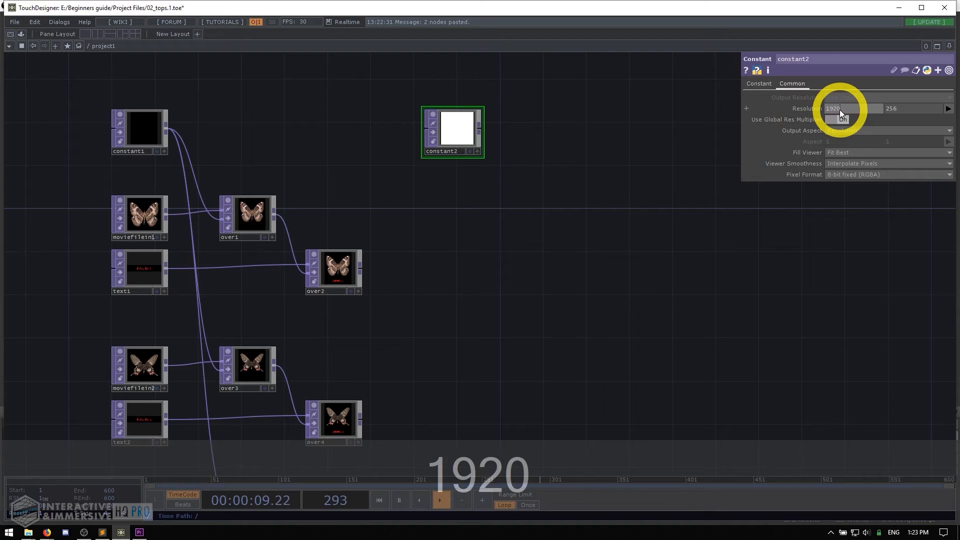
{"action": "key", "text": "Tab"}
{"action": "type", "text": "1080"}
{"action": "key", "text": "Return"}
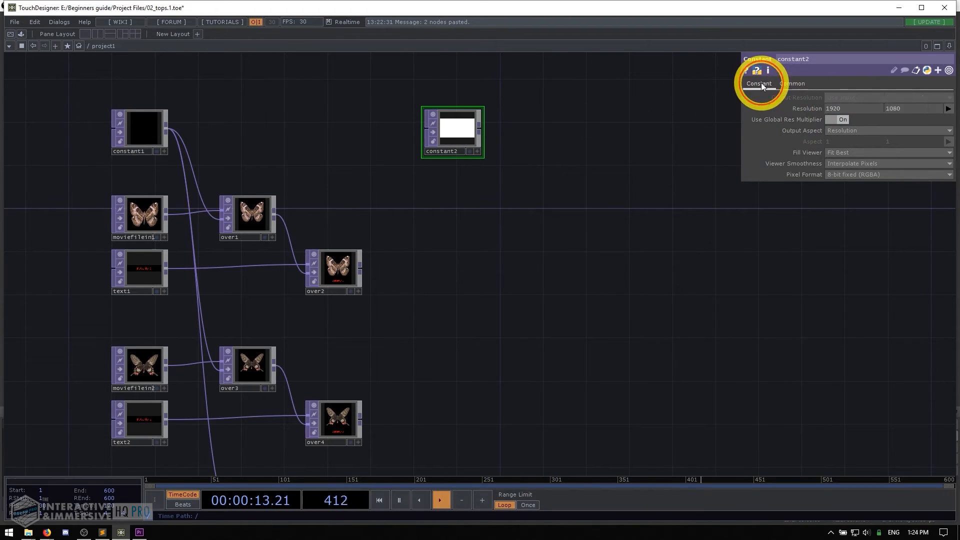
- Make constant2 transparent black by setting its alpha and all three colour values to 0
{"action": "left_click", "coordinate": [759, 83]}
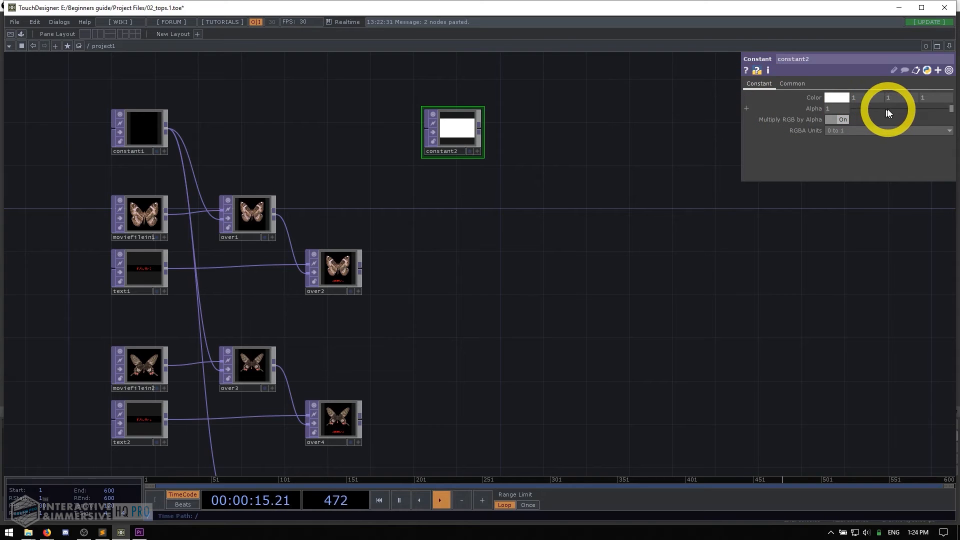
{"action": "left_click_drag", "start_coordinate": [887, 109], "coordinate": [850, 107]}
{"action": "left_click", "coordinate": [858, 95]}
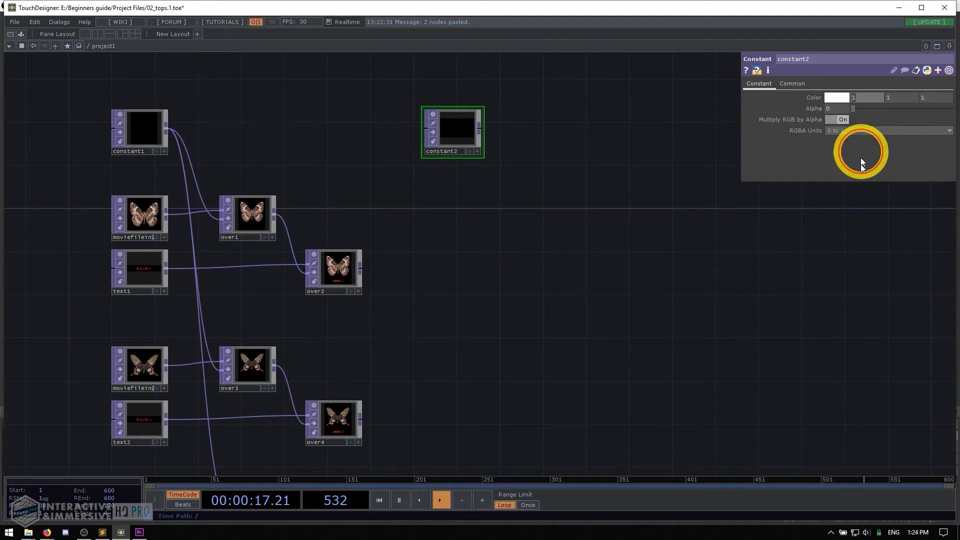
{"action": "type", "text": "0"}
{"action": "key", "text": "Tab"}
{"action": "type", "text": "0"}
{"action": "key", "text": "Tab"}
{"action": "type", "text": "0"}
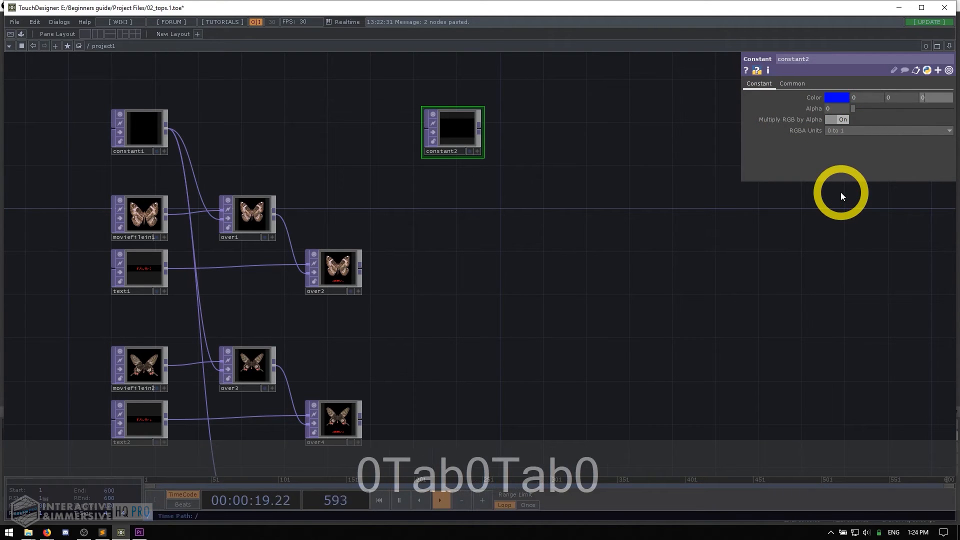
{"action": "key", "text": "Return"}
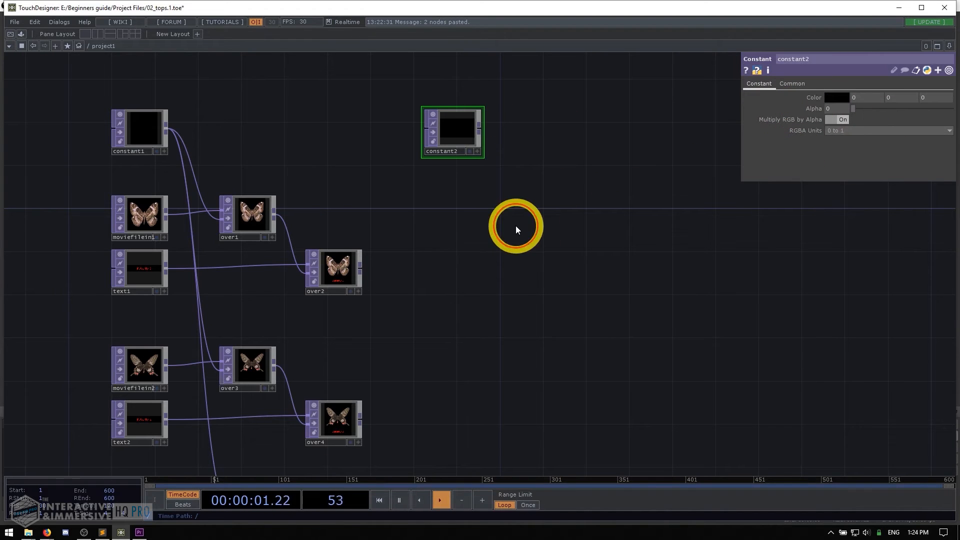
- Create a Composite TOP and place it below and to the right of constant2
{"action": "left_click_drag", "start_coordinate": [490, 214], "coordinate": [423, 189]}
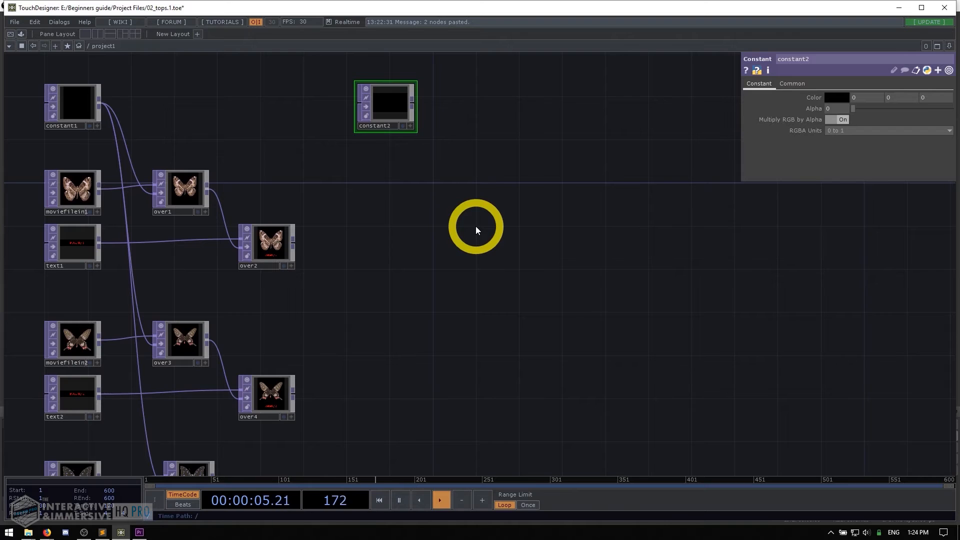
{"action": "double_click", "coordinate": [472, 210]}
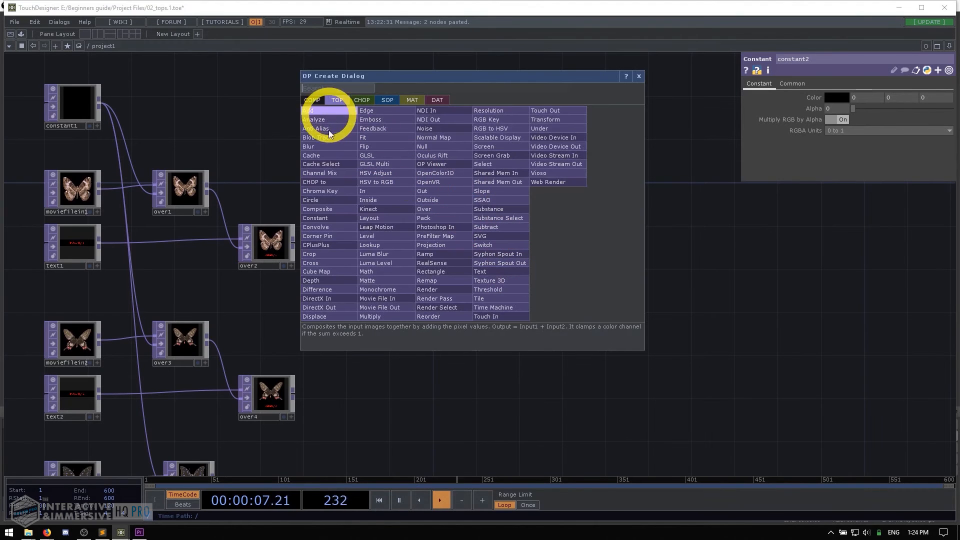
{"action": "type", "text": "c"}
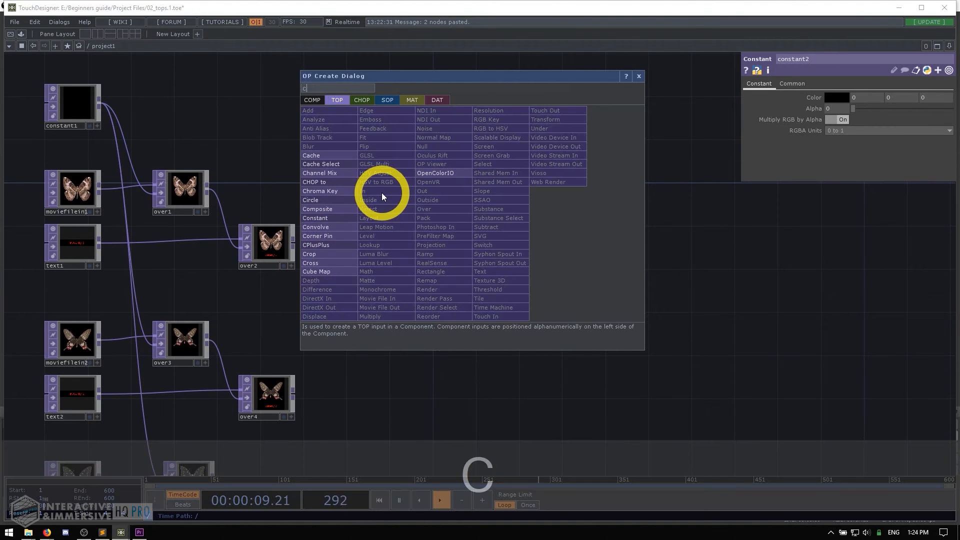
{"action": "type", "text": "omp"}
{"action": "key", "text": "Return"}
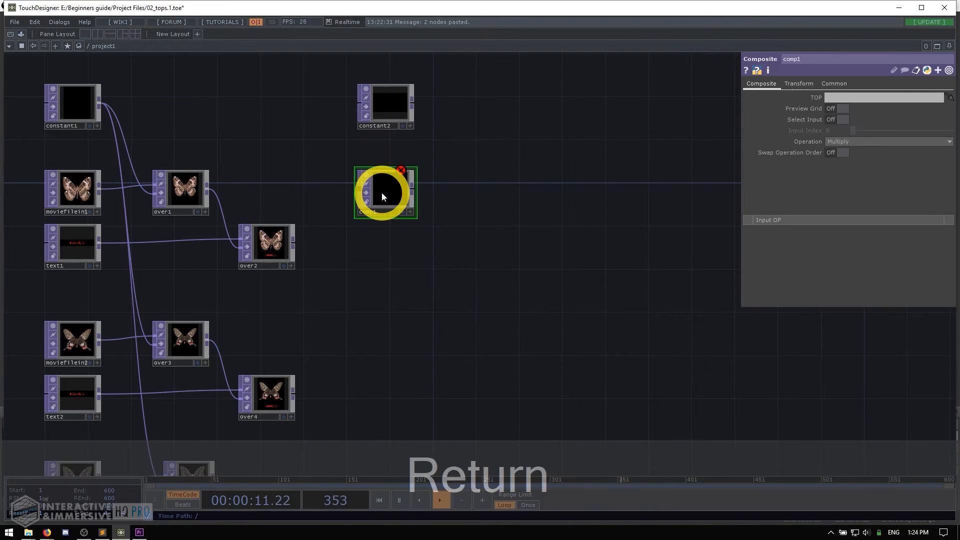
{"action": "left_click", "coordinate": [382, 193]}
{"action": "left_click_drag", "start_coordinate": [398, 202], "coordinate": [496, 234]}
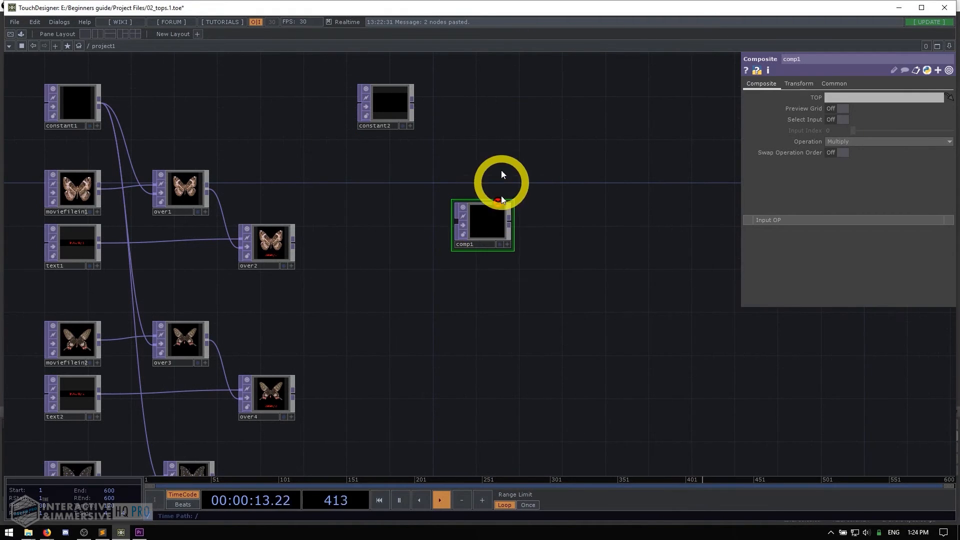
{"action": "left_click_drag", "start_coordinate": [497, 146], "coordinate": [535, 174]}
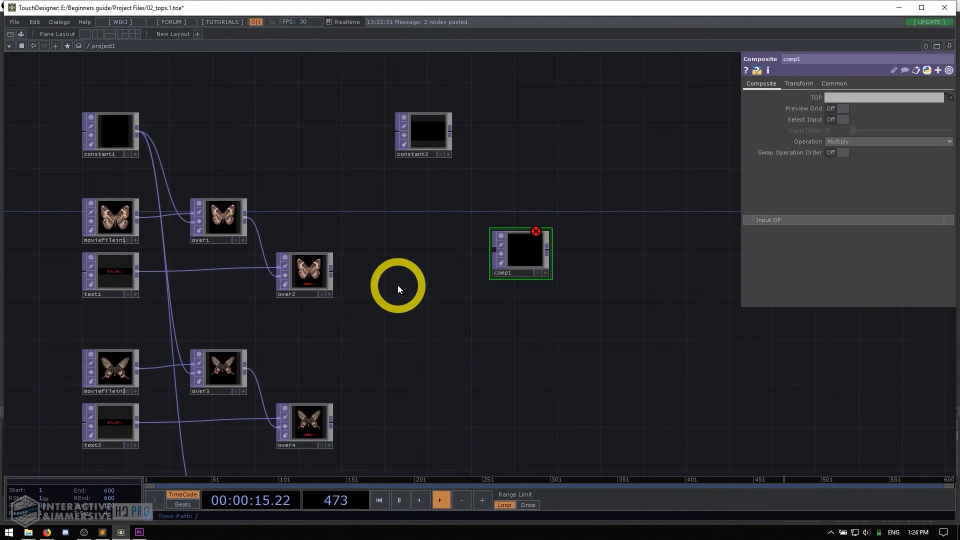
- Reposition the comp1 node below and to the right of constant2, level with over2
{"action": "scroll", "coordinate": [263, 271], "scroll_direction": "up", "scroll_amount": 2}
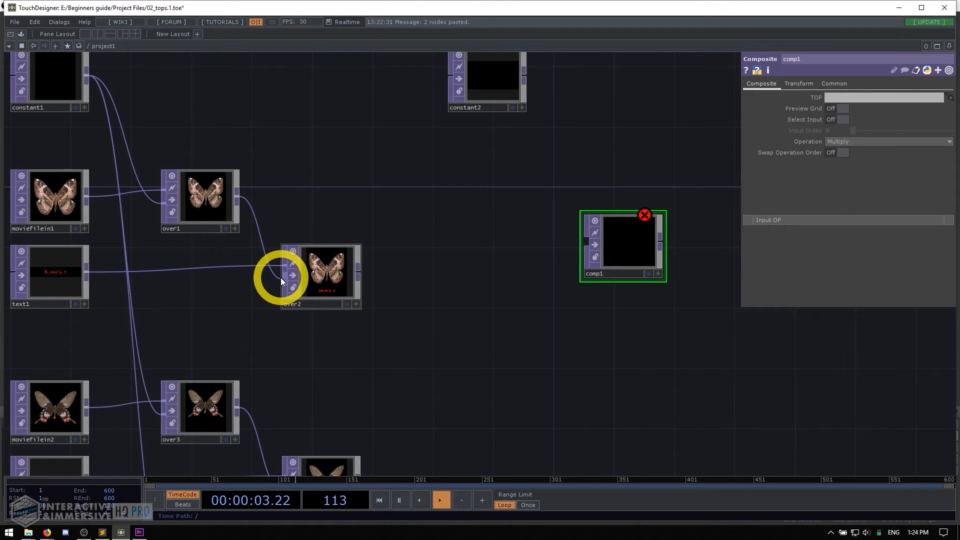
{"action": "left_click_drag", "start_coordinate": [553, 252], "coordinate": [468, 254]}
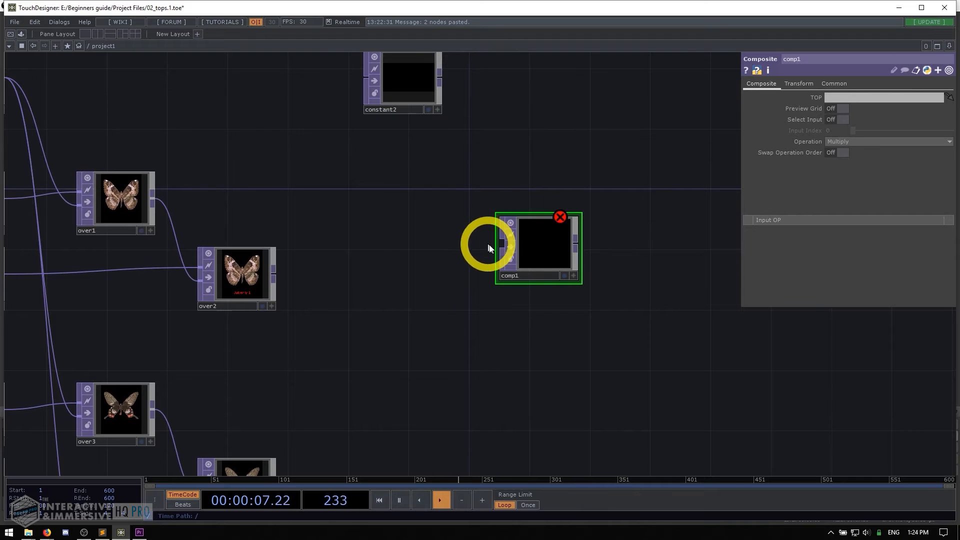
{"action": "left_click_drag", "start_coordinate": [532, 243], "coordinate": [408, 148]}
{"action": "scroll", "coordinate": [352, 151], "scroll_direction": "up", "scroll_amount": 4}
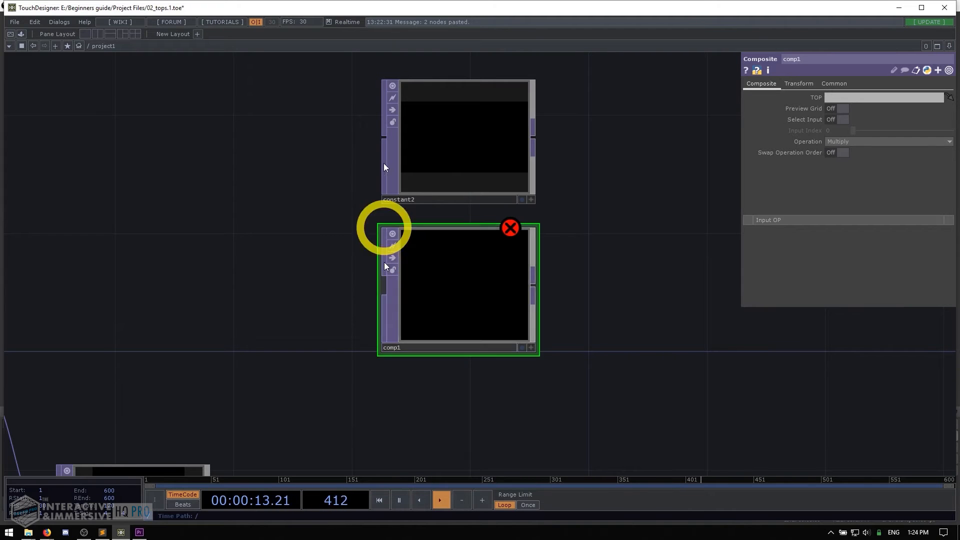
{"action": "scroll", "coordinate": [456, 276], "scroll_direction": "down", "scroll_amount": 3}
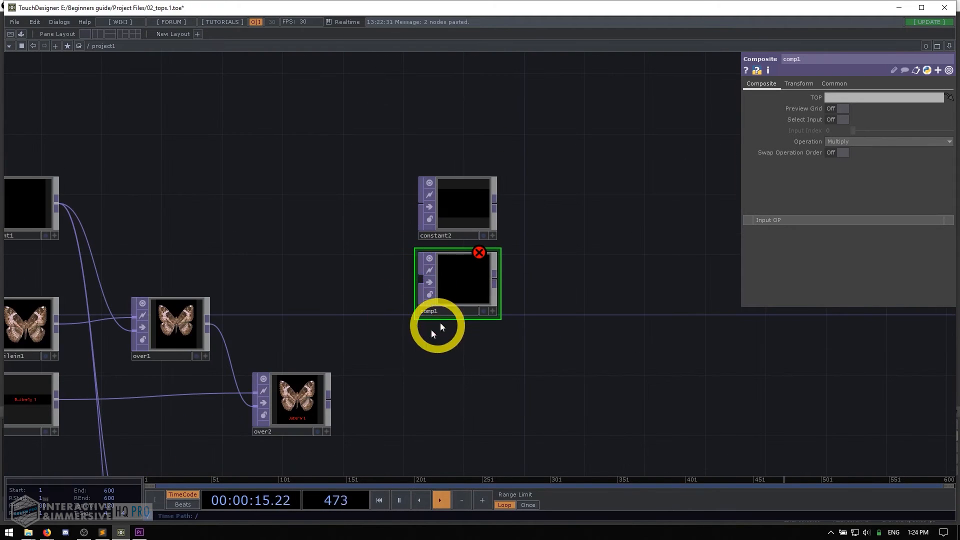
{"action": "left_click_drag", "start_coordinate": [465, 300], "coordinate": [615, 421]}
{"action": "left_click_drag", "start_coordinate": [572, 283], "coordinate": [461, 174]}
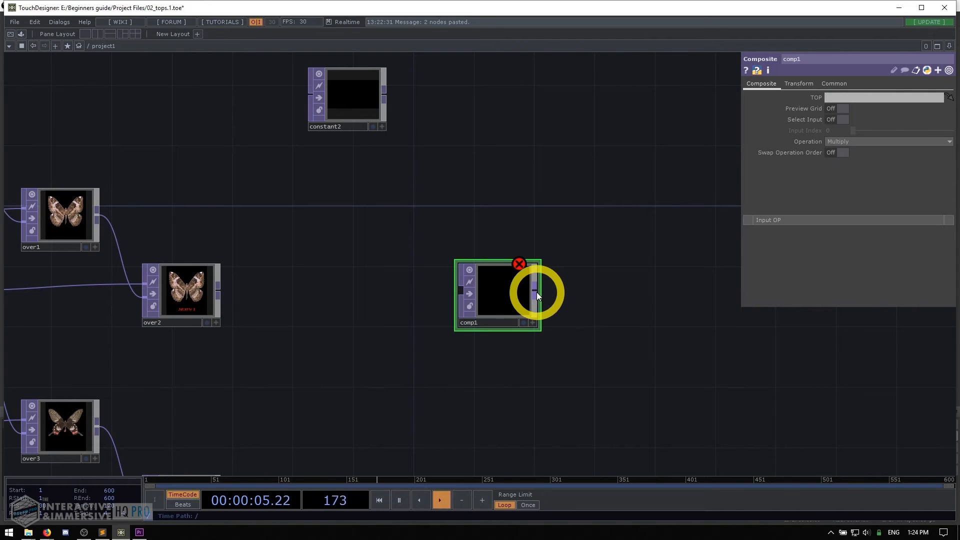
- Wire constant2 into comp1 as the first input and over2 as the second
{"action": "scroll", "coordinate": [400, 196], "scroll_direction": "down", "scroll_amount": 4}
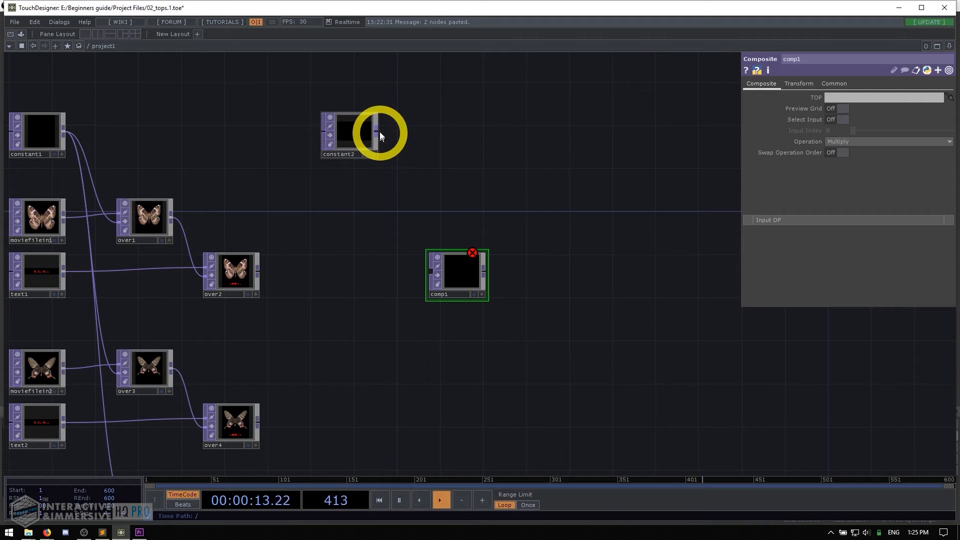
{"action": "left_click_drag", "start_coordinate": [380, 132], "coordinate": [423, 270]}
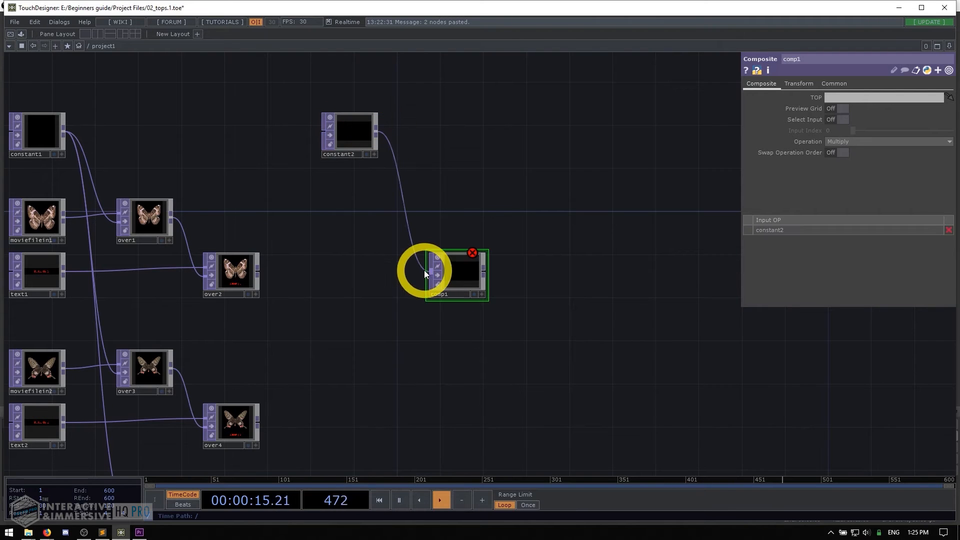
{"action": "left_click", "coordinate": [237, 273]}
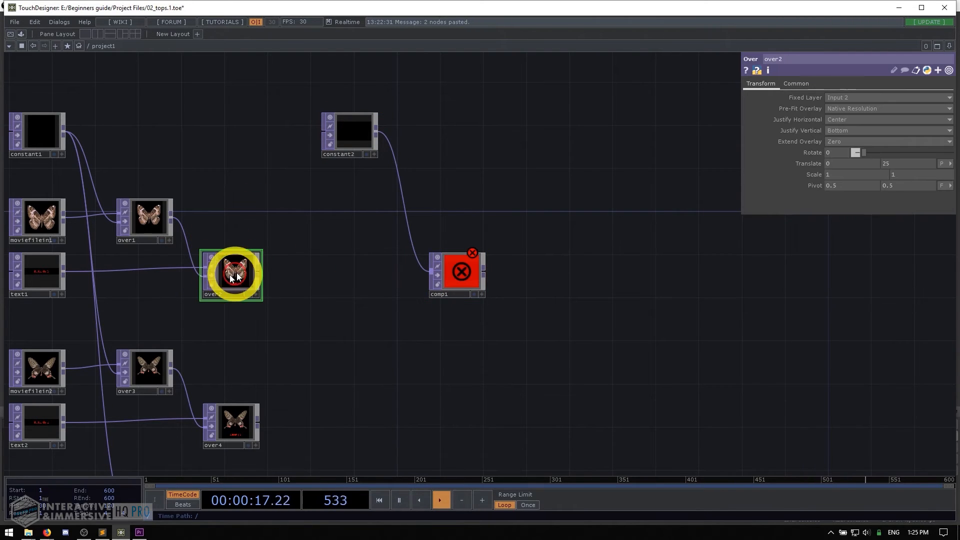
{"action": "scroll", "coordinate": [226, 280], "scroll_direction": "up", "scroll_amount": 5}
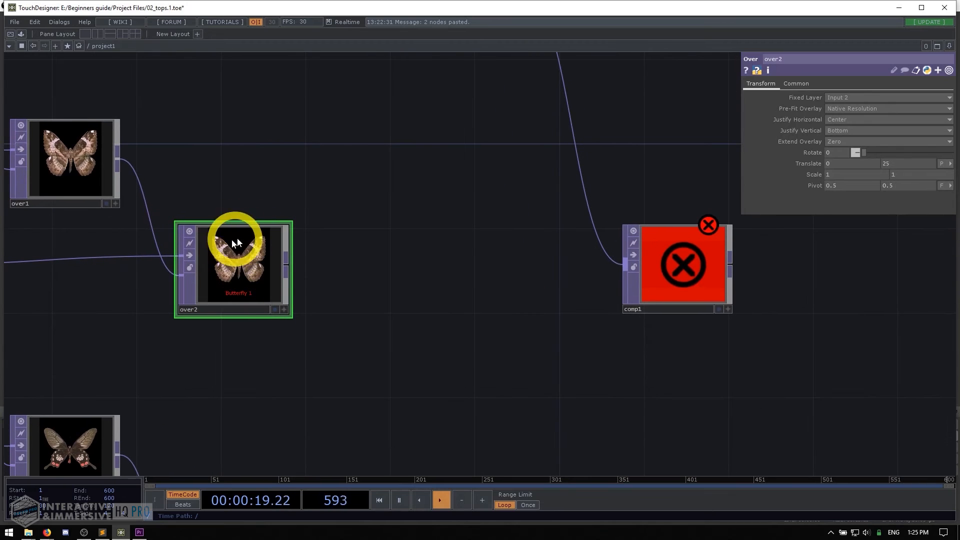
{"action": "left_click_drag", "start_coordinate": [287, 267], "coordinate": [604, 275]}
{"action": "left_click_drag", "start_coordinate": [613, 337], "coordinate": [456, 330]}
{"action": "scroll", "coordinate": [523, 285], "scroll_direction": "up", "scroll_amount": 3}
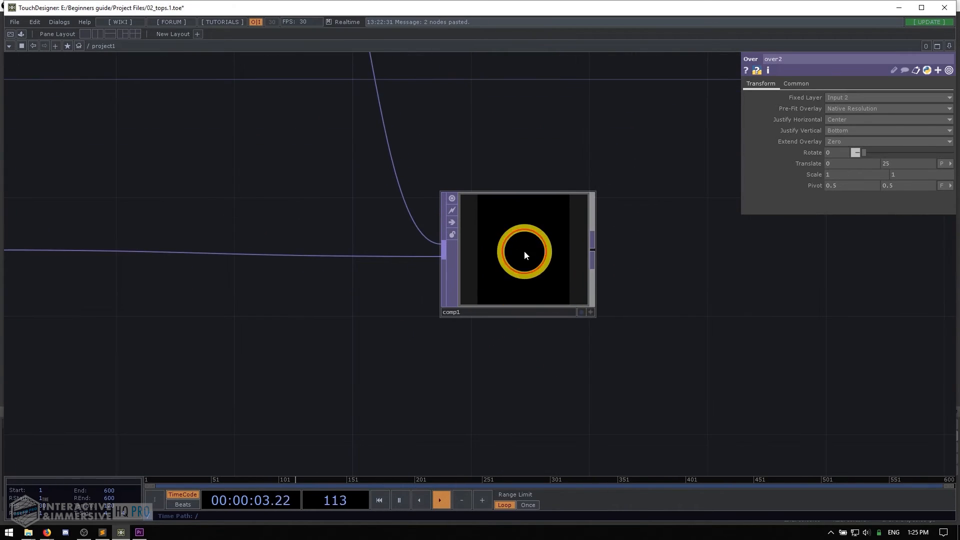
- Set comp1's compositing operation to Over
{"action": "left_click", "coordinate": [524, 251]}
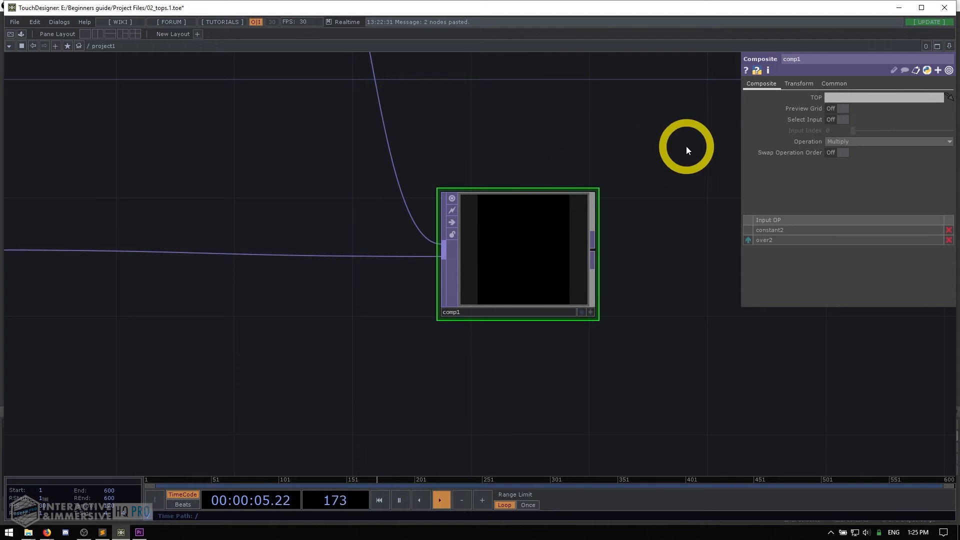
{"action": "scroll", "coordinate": [638, 146], "scroll_direction": "down", "scroll_amount": 4}
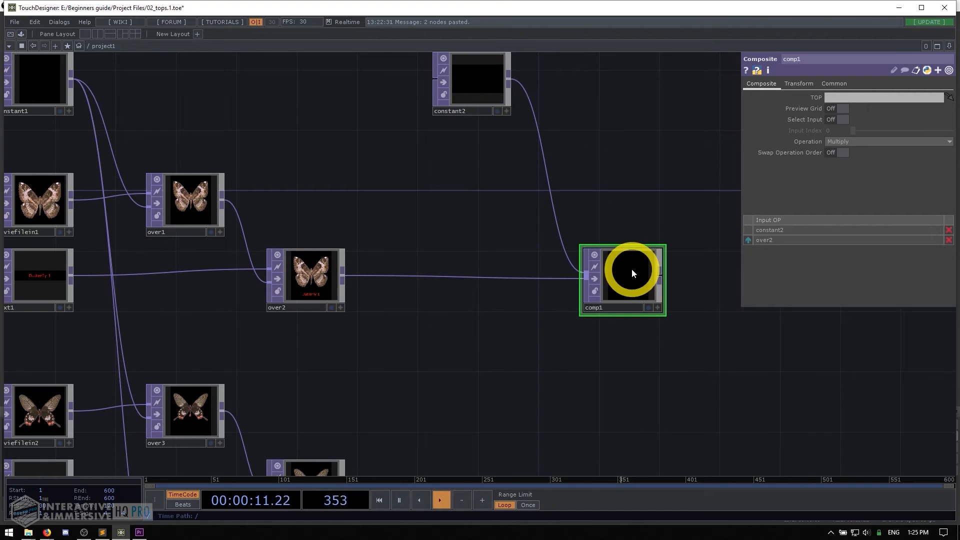
{"action": "left_click_drag", "start_coordinate": [636, 191], "coordinate": [581, 183]}
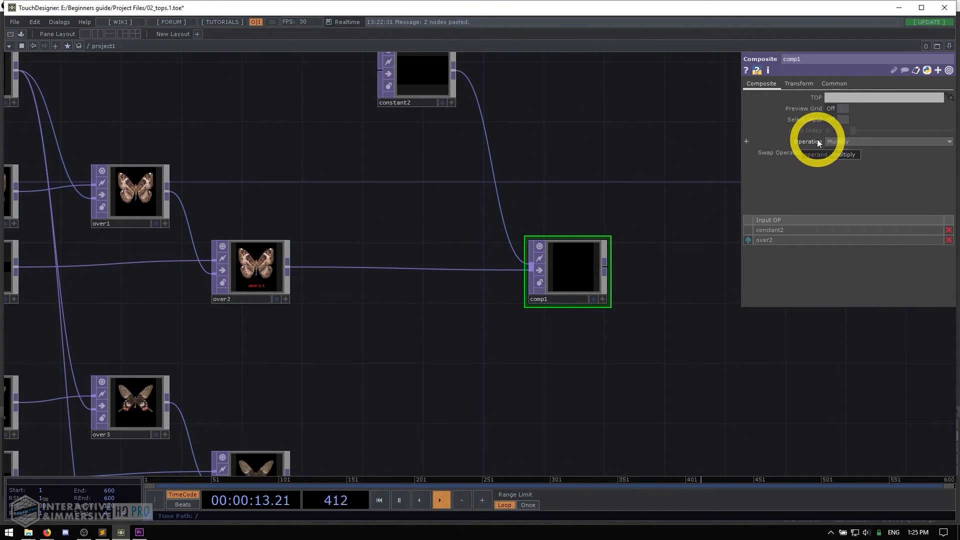
{"action": "left_click", "coordinate": [844, 141]}
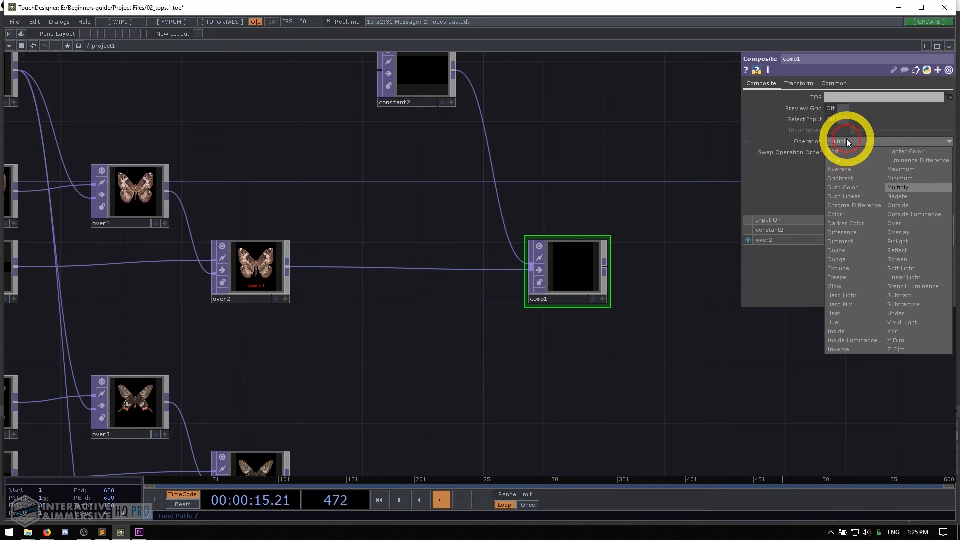
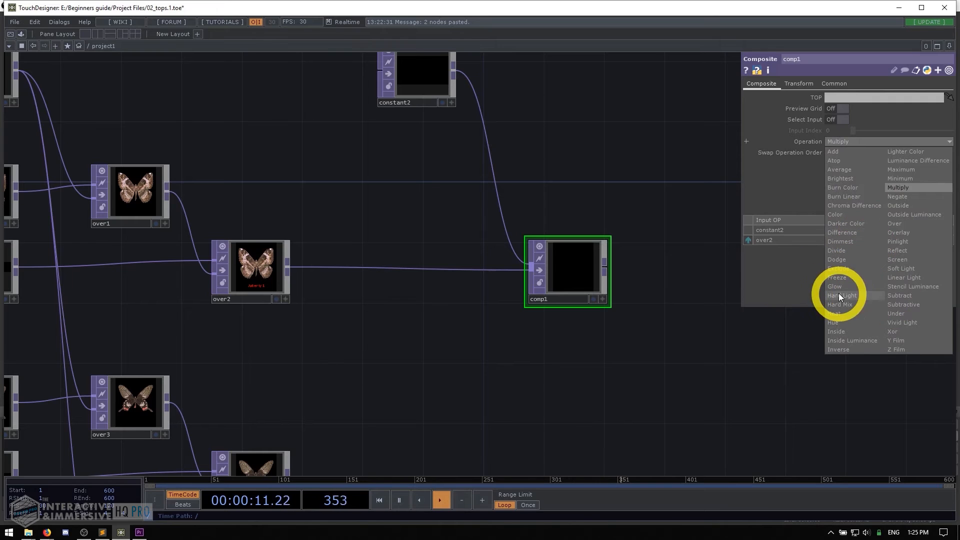
{"action": "left_click", "coordinate": [902, 223]}
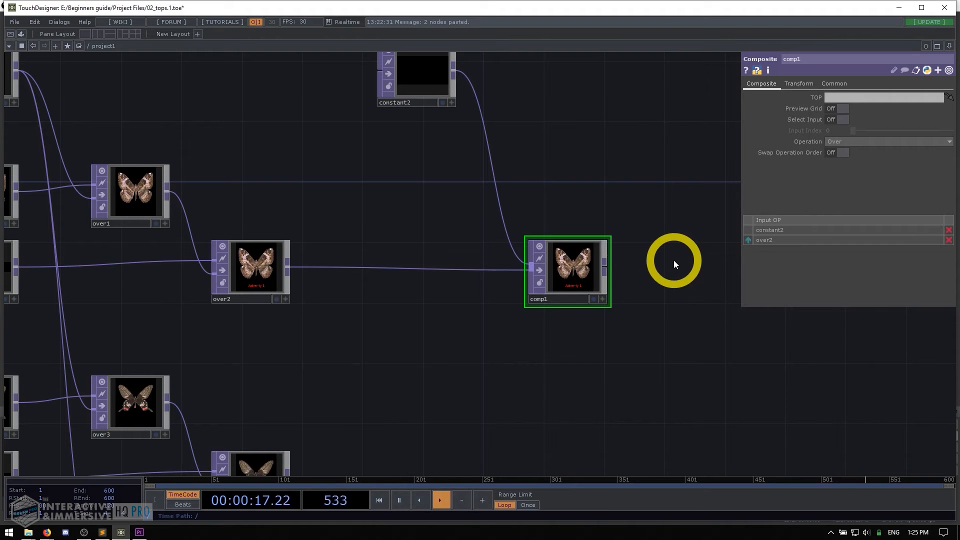
{"action": "scroll", "coordinate": [591, 203], "scroll_direction": "up", "scroll_amount": 2}
{"action": "scroll", "coordinate": [583, 208], "scroll_direction": "down", "scroll_amount": 2}
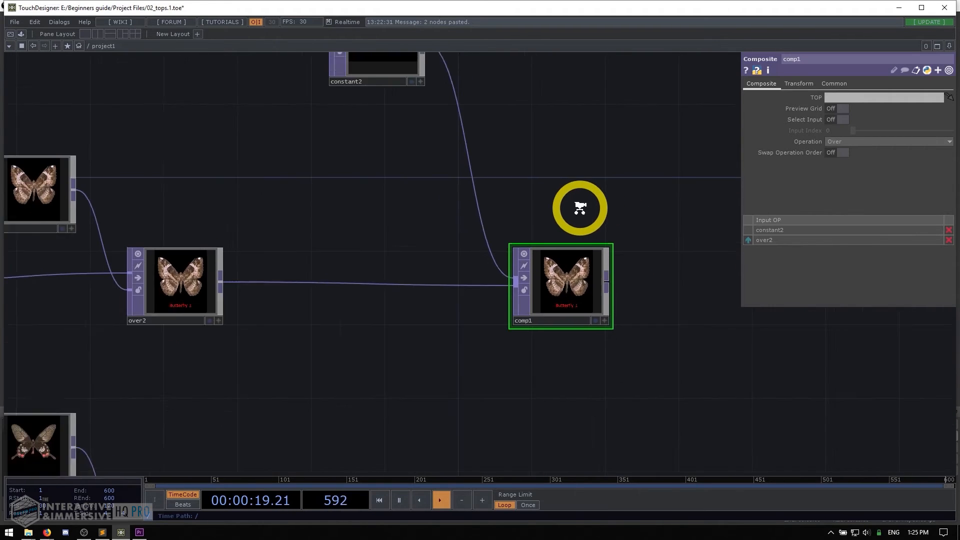
- Compare the node information of comp1, over2 and constant2
{"action": "mouse_move", "coordinate": [564, 261]}
{"action": "middle_mouse_down"}
{"action": "mouse_move", "coordinate": [547, 279]}
{"action": "mouse_move", "coordinate": [606, 274]}
{"action": "mouse_move", "coordinate": [555, 268]}
{"action": "middle_mouse_up"}
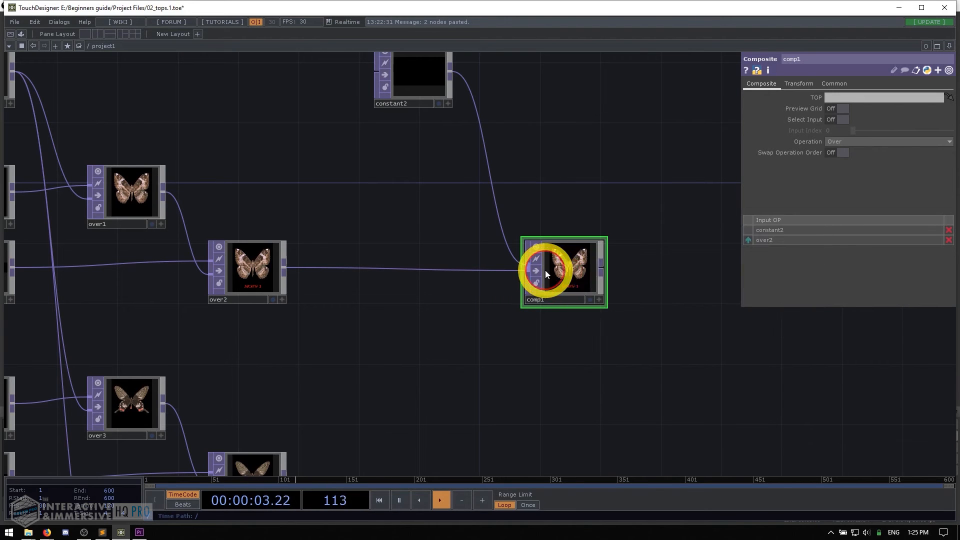
{"action": "left_click", "coordinate": [255, 260]}
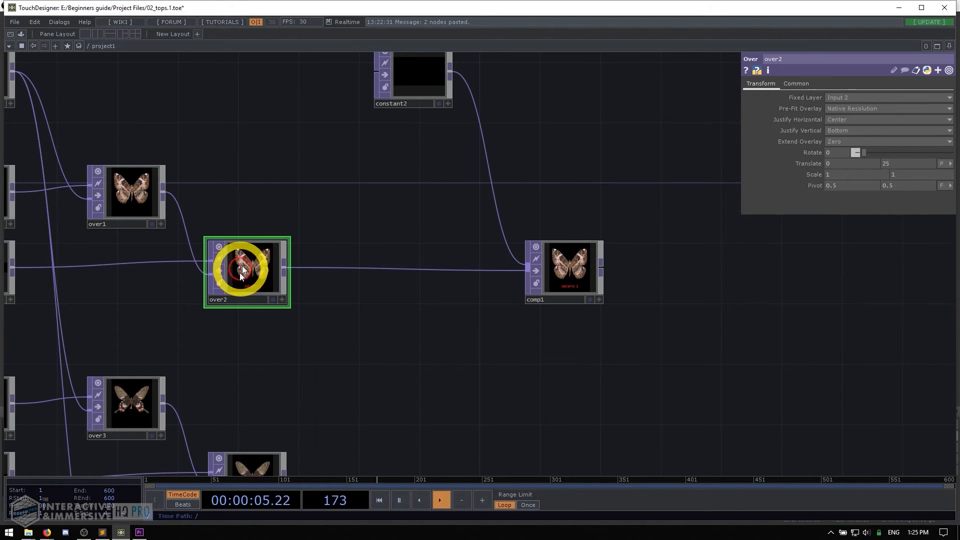
{"action": "mouse_move", "coordinate": [247, 265]}
{"action": "middle_mouse_down"}
{"action": "mouse_move", "coordinate": [251, 277]}
{"action": "mouse_move", "coordinate": [255, 270]}
{"action": "middle_mouse_up"}
{"action": "middle_click_drag", "start_coordinate": [399, 83], "coordinate": [427, 76]}
{"action": "left_click_drag", "start_coordinate": [392, 194], "coordinate": [324, 179]}
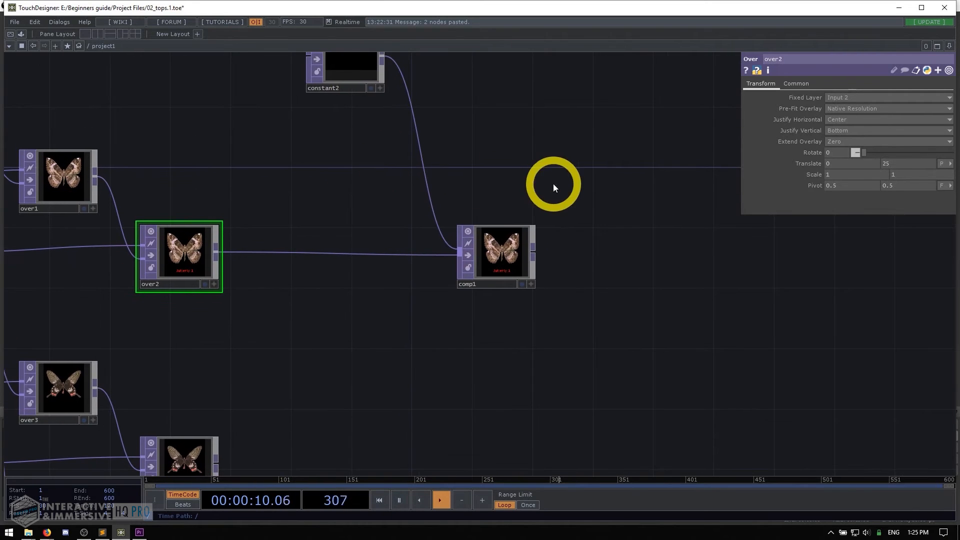
- Set comp1's Fixed Layer to Input 1 and inspect its output and node information
{"action": "left_click", "coordinate": [509, 254]}
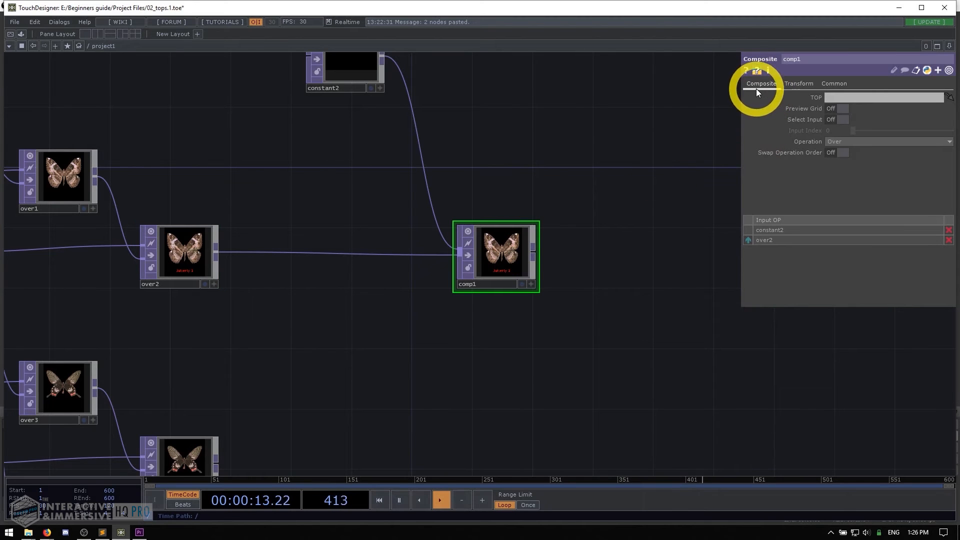
{"action": "left_click", "coordinate": [799, 84]}
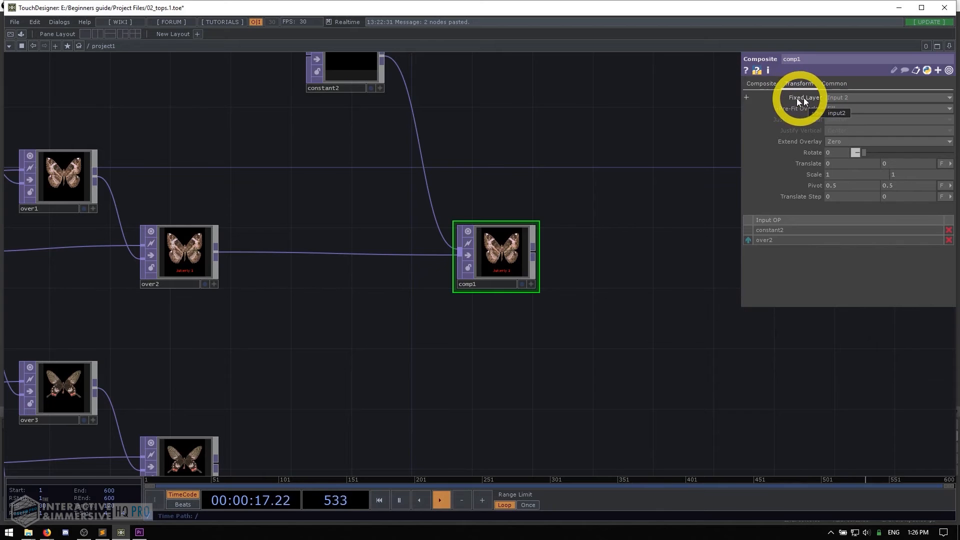
{"action": "left_click", "coordinate": [835, 99]}
{"action": "left_click", "coordinate": [833, 107]}
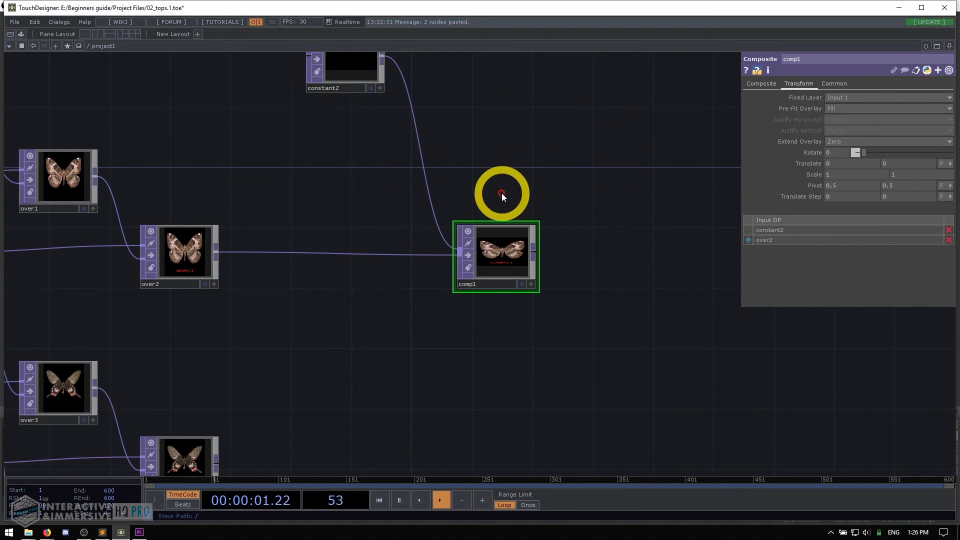
{"action": "scroll", "coordinate": [497, 258], "scroll_direction": "up", "scroll_amount": 5}
{"action": "middle_click", "coordinate": [500, 260]}
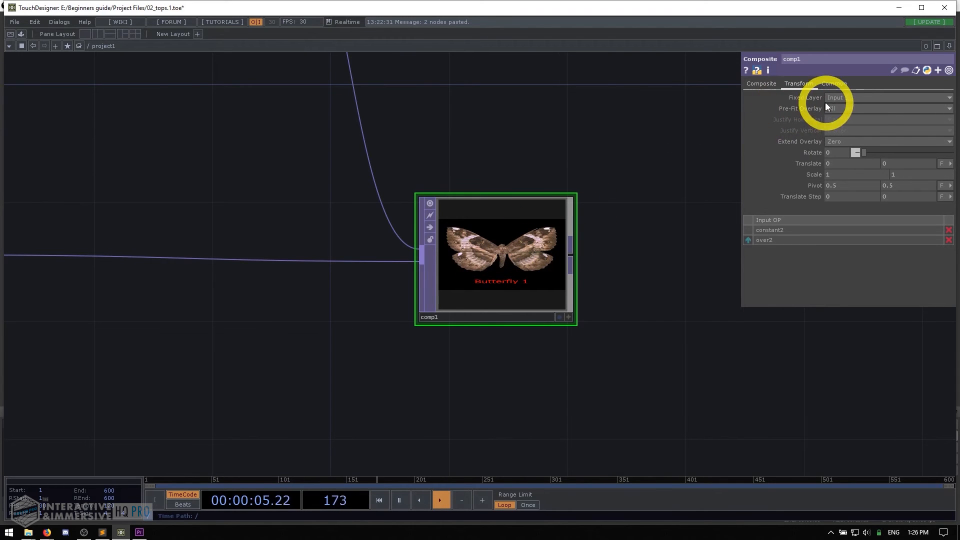
- Return comp1's Fixed Layer to Input 2 and inspect the composited image
{"action": "scroll", "coordinate": [515, 265], "scroll_direction": "down", "scroll_amount": 3}
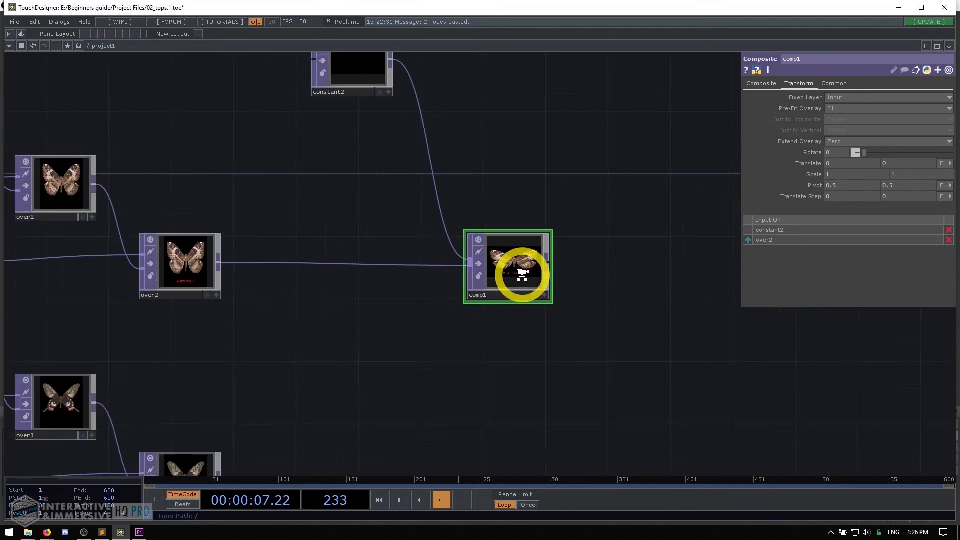
{"action": "scroll", "coordinate": [522, 273], "scroll_direction": "down", "scroll_amount": 2}
{"action": "left_click", "coordinate": [838, 98]}
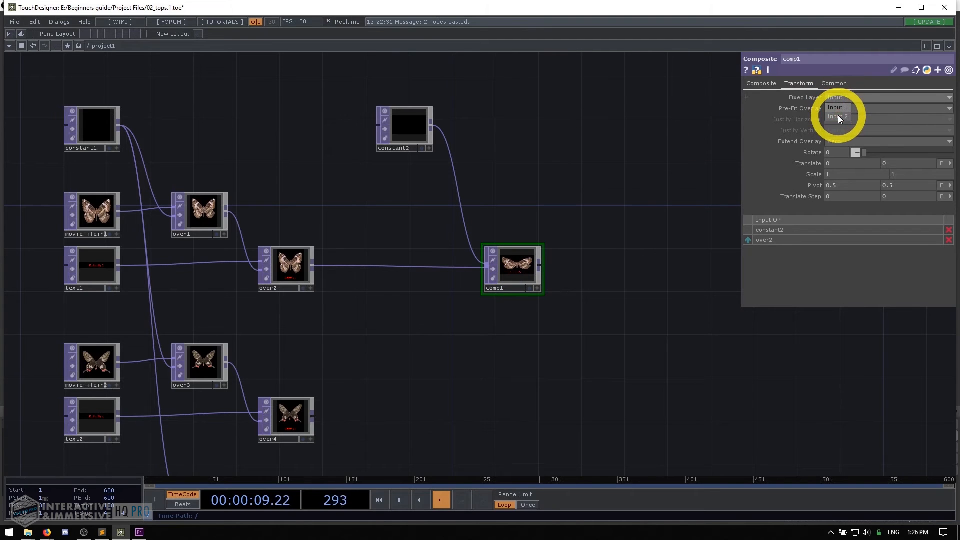
{"action": "left_click", "coordinate": [838, 116]}
{"action": "scroll", "coordinate": [500, 235], "scroll_direction": "up", "scroll_amount": 3}
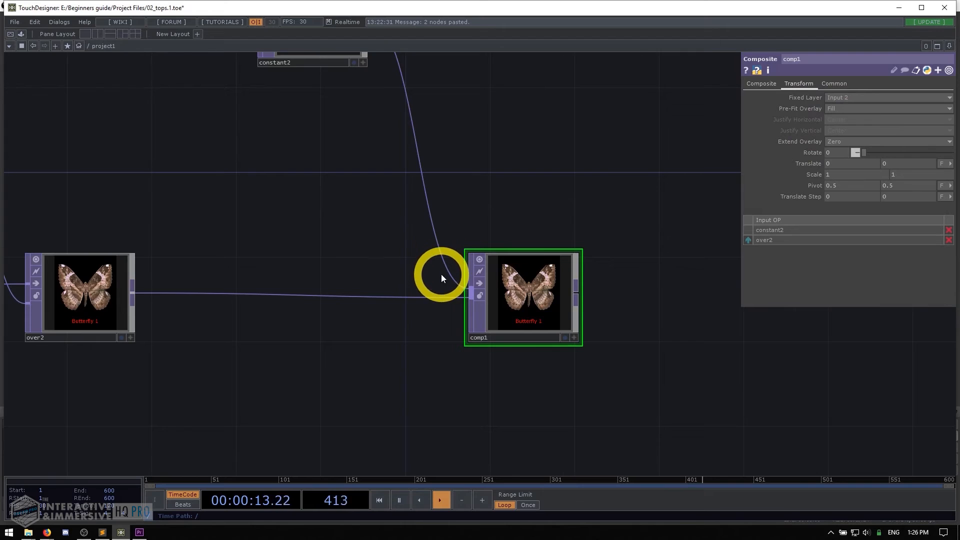
{"action": "scroll", "coordinate": [442, 276], "scroll_direction": "down", "scroll_amount": 2}
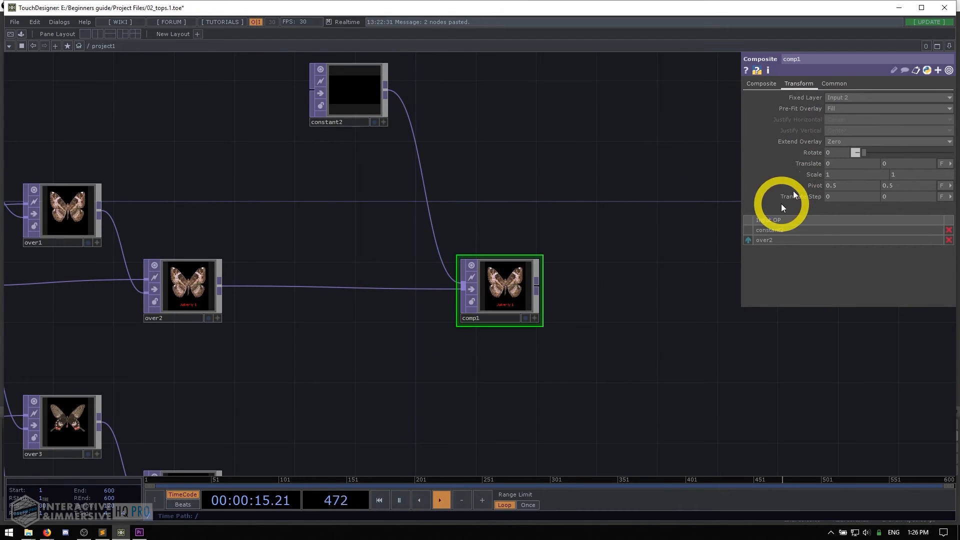
- Remove over2 from comp1's input list and wire it back in as the second input
{"action": "left_click", "coordinate": [779, 83]}
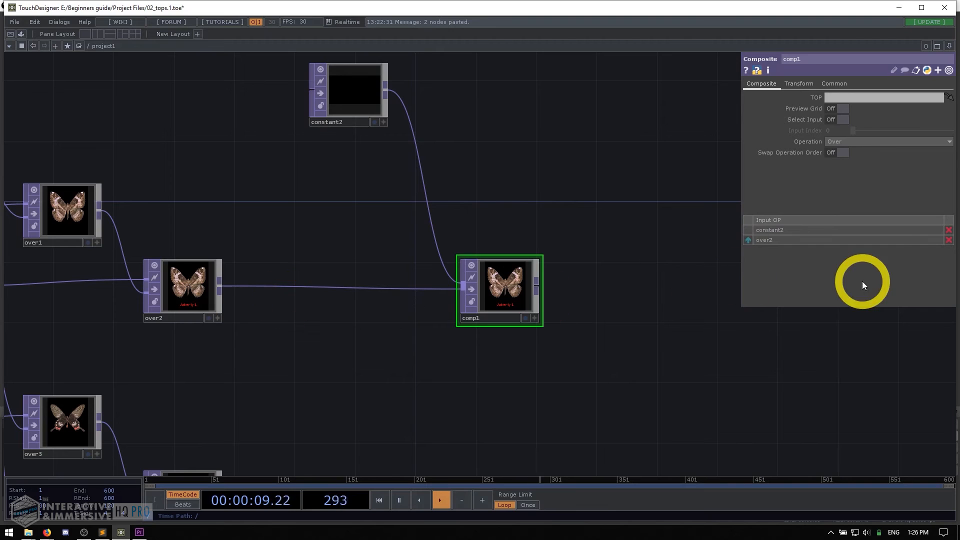
{"action": "left_click", "coordinate": [948, 241]}
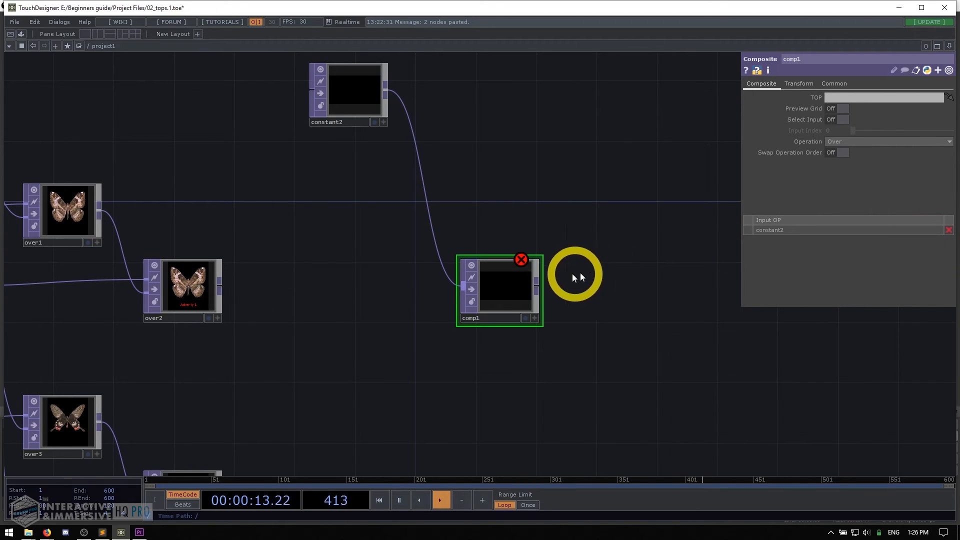
{"action": "left_click_drag", "start_coordinate": [220, 289], "coordinate": [464, 288]}
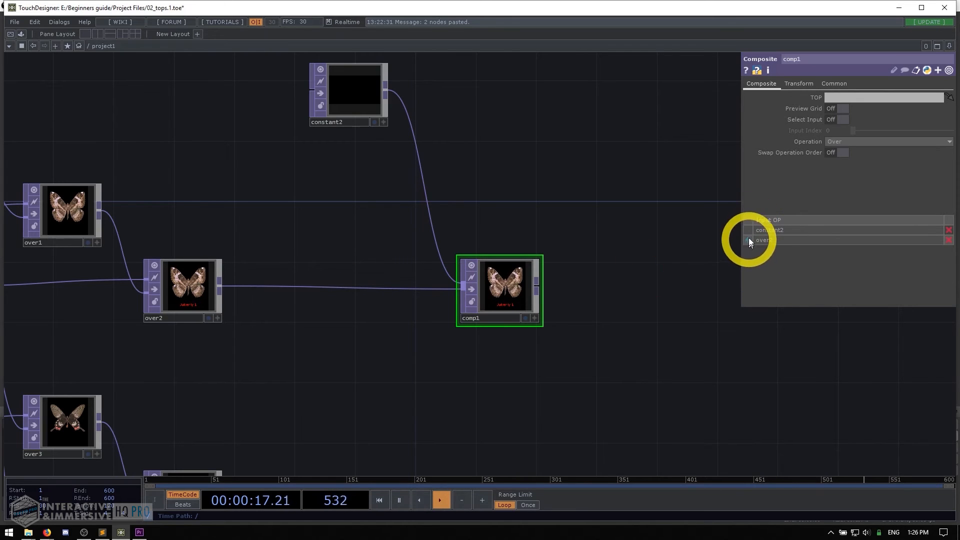
- Move over2 ahead of constant2 in comp1's input order and review over2 and the composite
{"action": "left_click", "coordinate": [747, 239]}
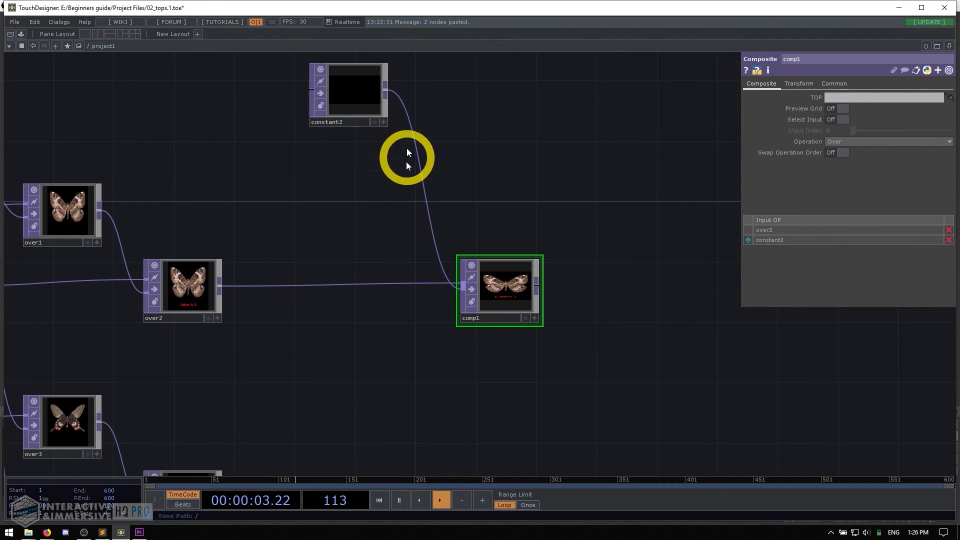
{"action": "scroll", "coordinate": [385, 302], "scroll_direction": "up", "scroll_amount": 2}
{"action": "scroll", "coordinate": [380, 302], "scroll_direction": "down", "scroll_amount": 2}
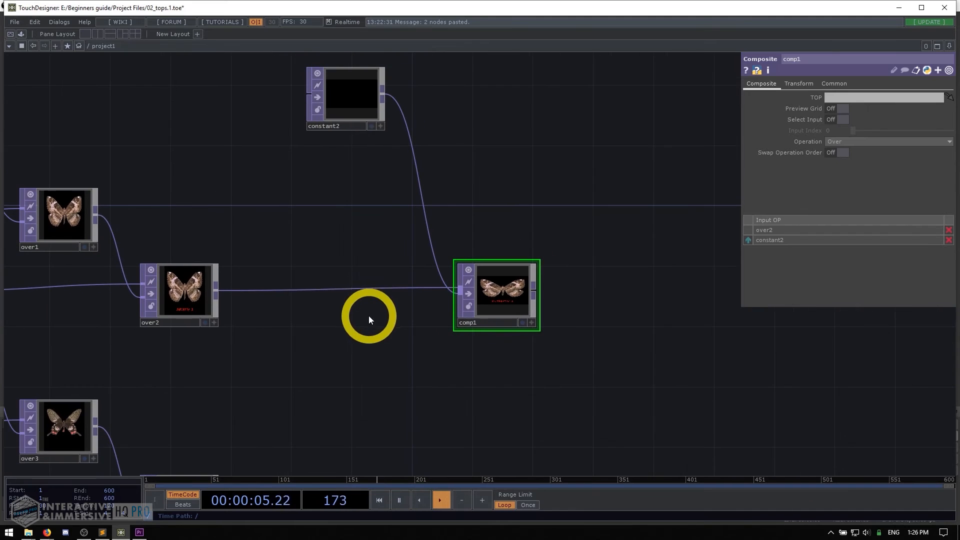
{"action": "left_click", "coordinate": [183, 282]}
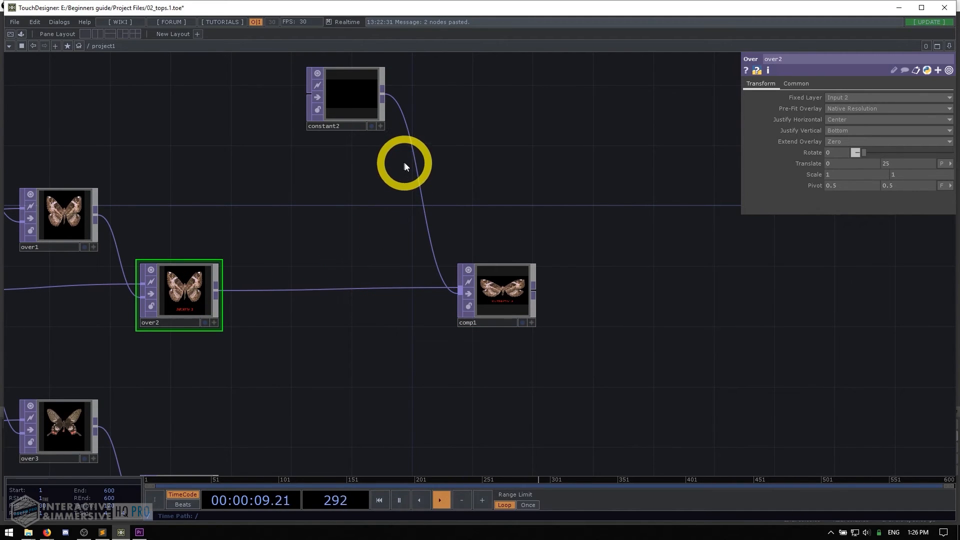
{"action": "left_click", "coordinate": [508, 296]}
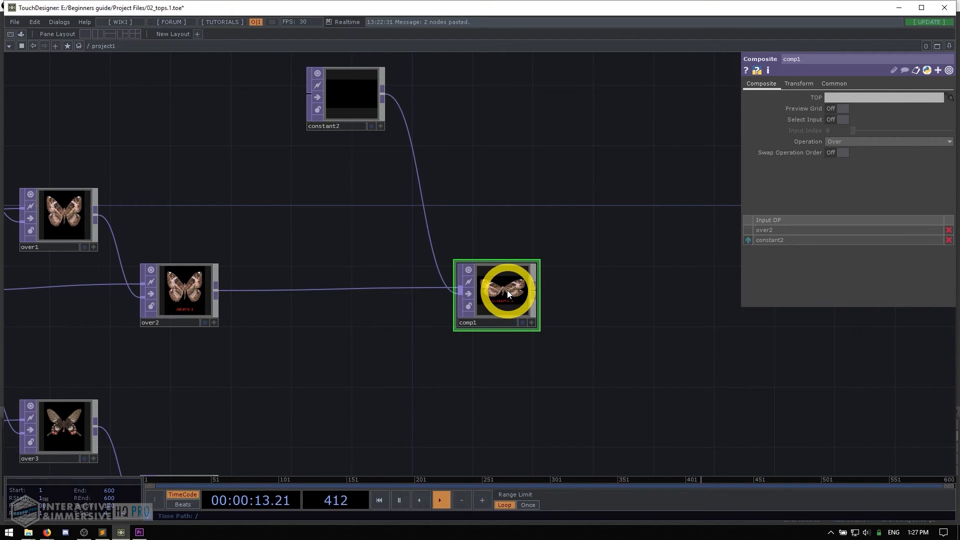
- Set comp1's Pre-Fit Overlay to Native Resolution and check the butterfly in its viewer
{"action": "left_click", "coordinate": [798, 84]}
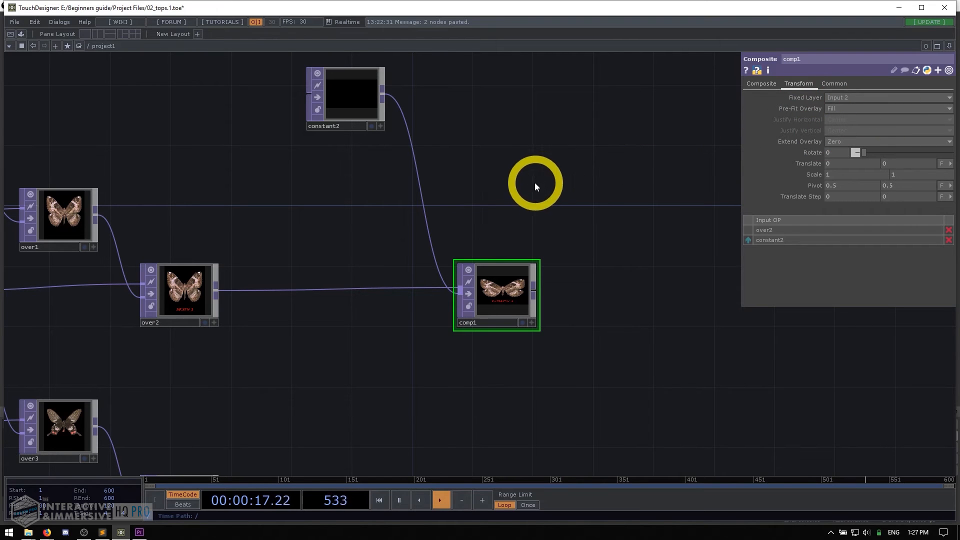
{"action": "left_click", "coordinate": [841, 108]}
{"action": "left_click", "coordinate": [848, 163]}
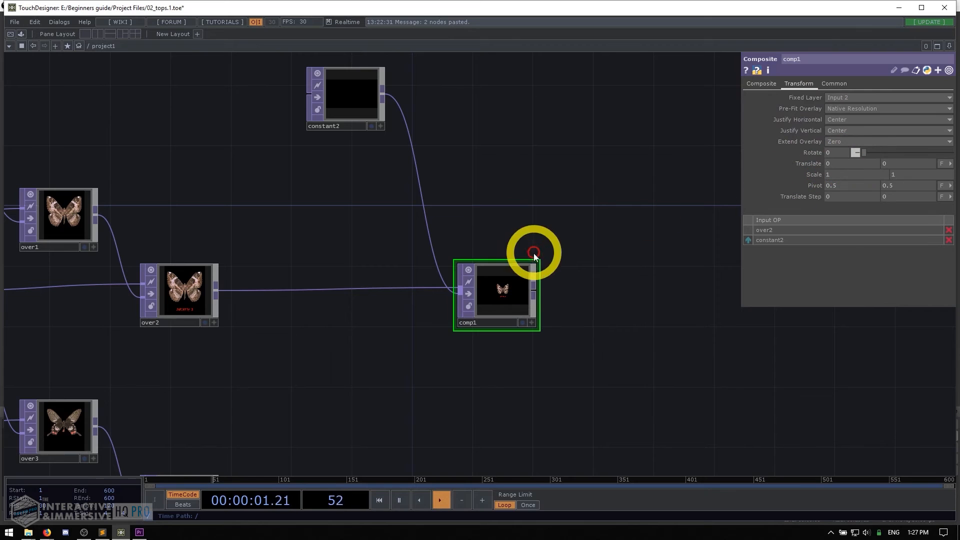
{"action": "scroll", "coordinate": [525, 291], "scroll_direction": "up", "scroll_amount": 6}
{"action": "scroll", "coordinate": [458, 292], "scroll_direction": "up", "scroll_amount": 2}
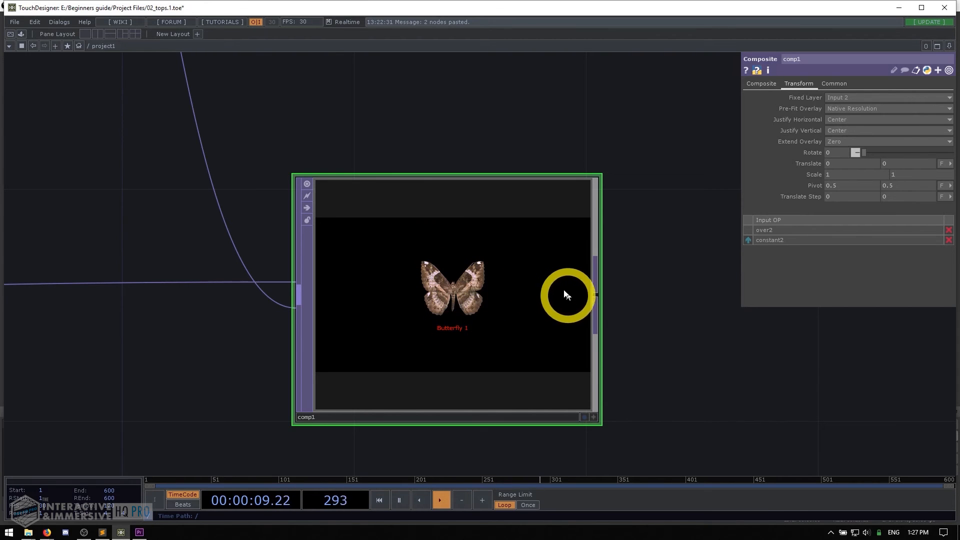
- Shift the butterfly in comp1 sideways by setting its horizontal Translate to -0.3
{"action": "scroll", "coordinate": [519, 288], "scroll_direction": "down", "scroll_amount": 2}
{"action": "scroll", "coordinate": [487, 295], "scroll_direction": "up", "scroll_amount": 5}
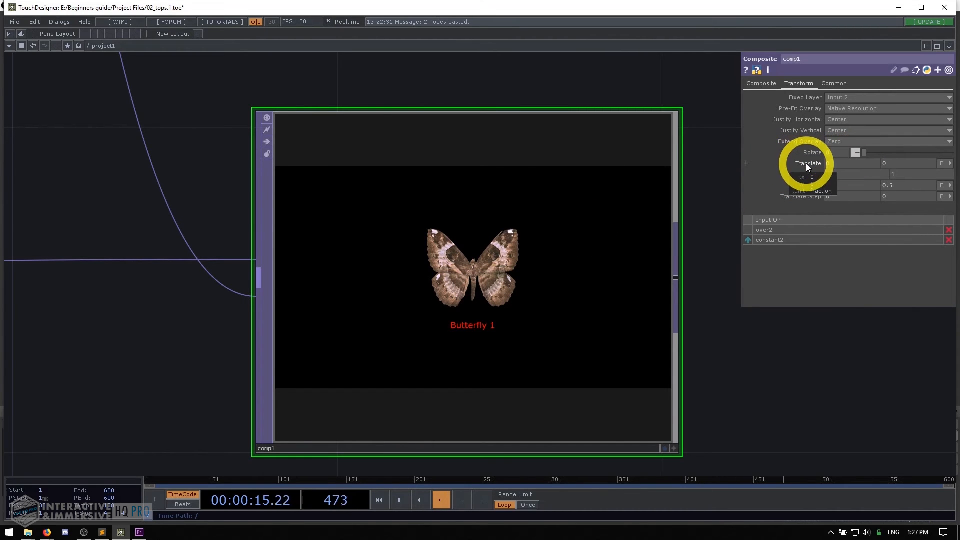
{"action": "middle_click", "coordinate": [837, 164]}
{"action": "middle_click_drag", "start_coordinate": [837, 163], "coordinate": [791, 163]}
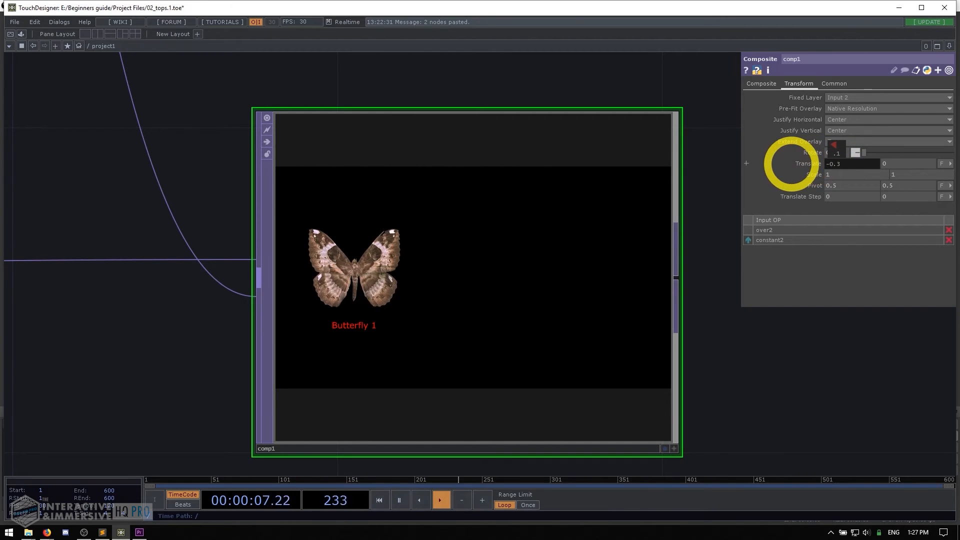
{"action": "middle_click_drag", "start_coordinate": [791, 163], "coordinate": [791, 163]}
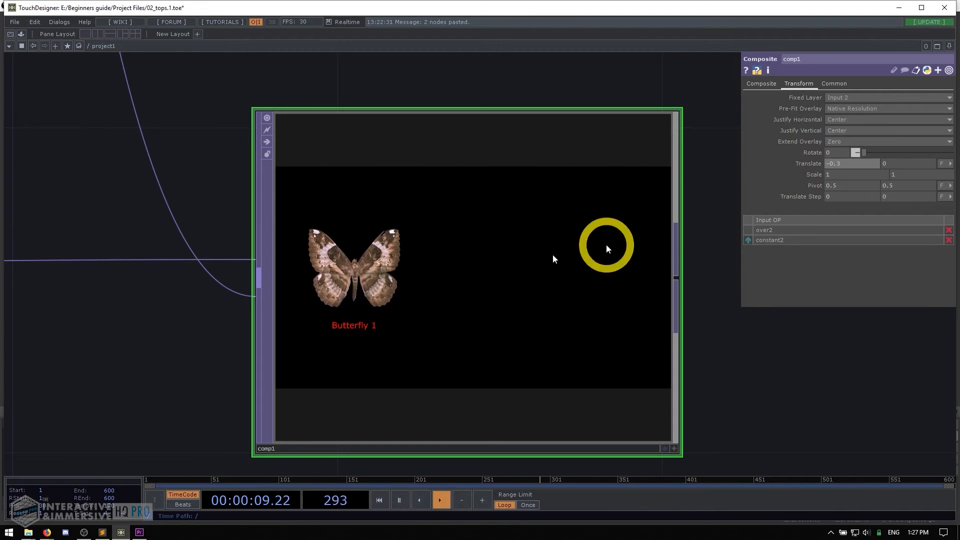
{"action": "scroll", "coordinate": [385, 268], "scroll_direction": "down", "scroll_amount": 5}
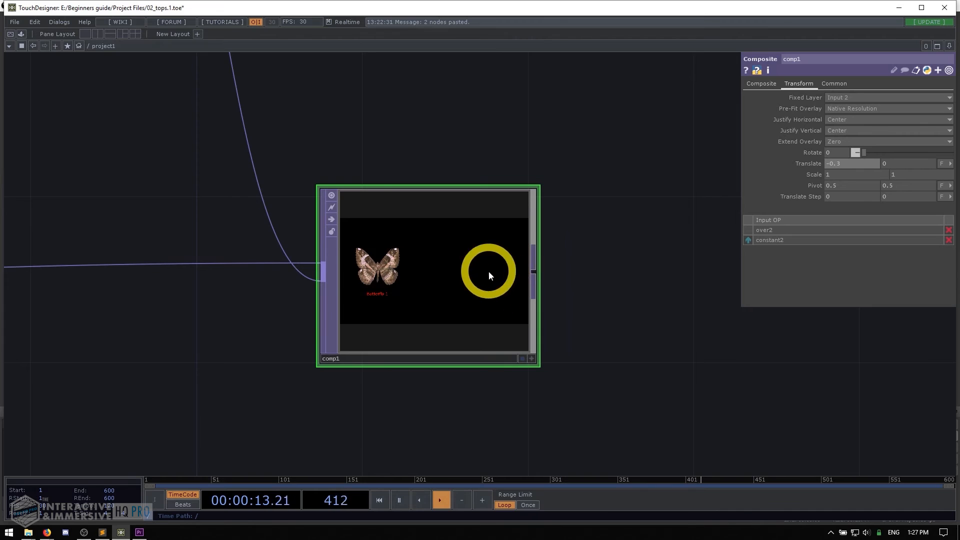
- Add a second Composite TOP below and to the right of comp1, in line with over4
{"action": "scroll", "coordinate": [500, 273], "scroll_direction": "down", "scroll_amount": 5}
{"action": "left_click_drag", "start_coordinate": [503, 340], "coordinate": [503, 266]}
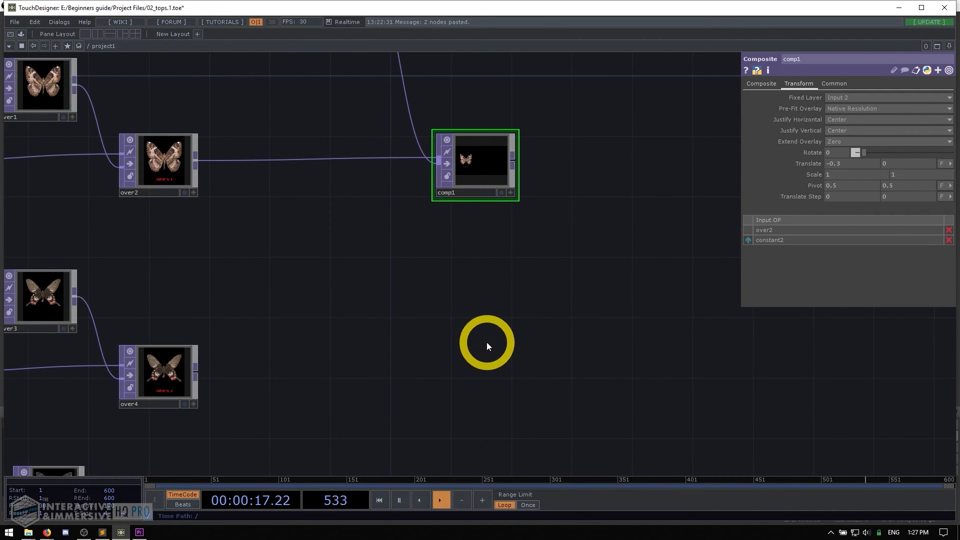
{"action": "key", "text": "Tab"}
{"action": "type", "text": "com"}
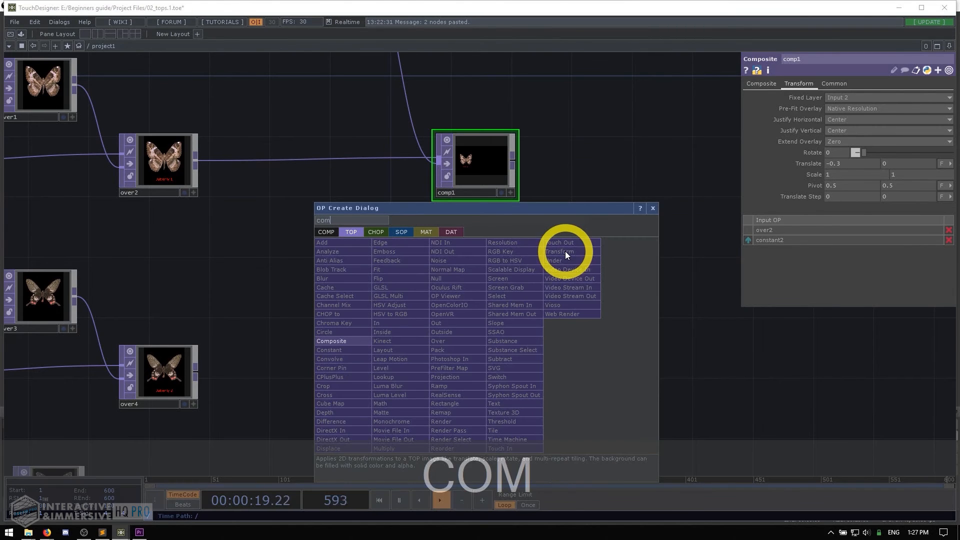
{"action": "left_click", "coordinate": [343, 342]}
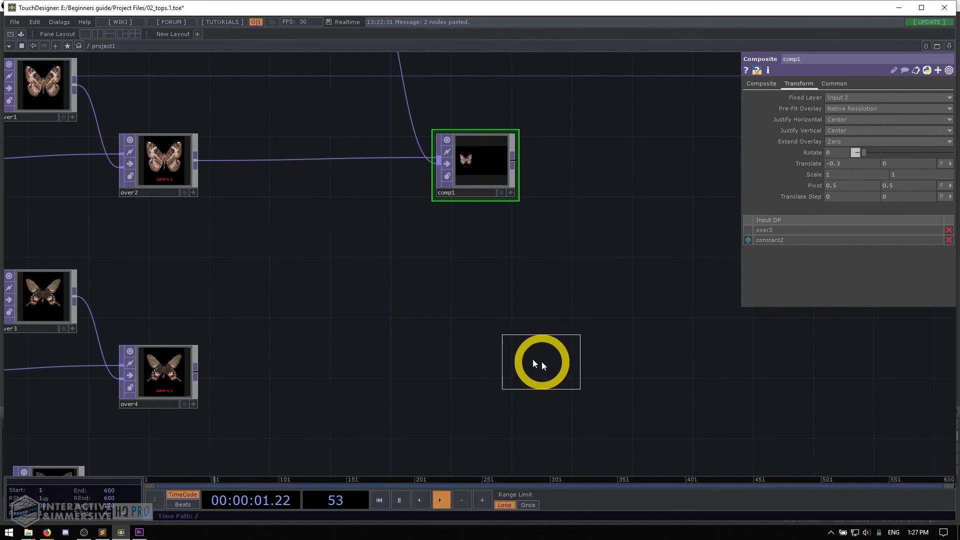
{"action": "left_click", "coordinate": [670, 364]}
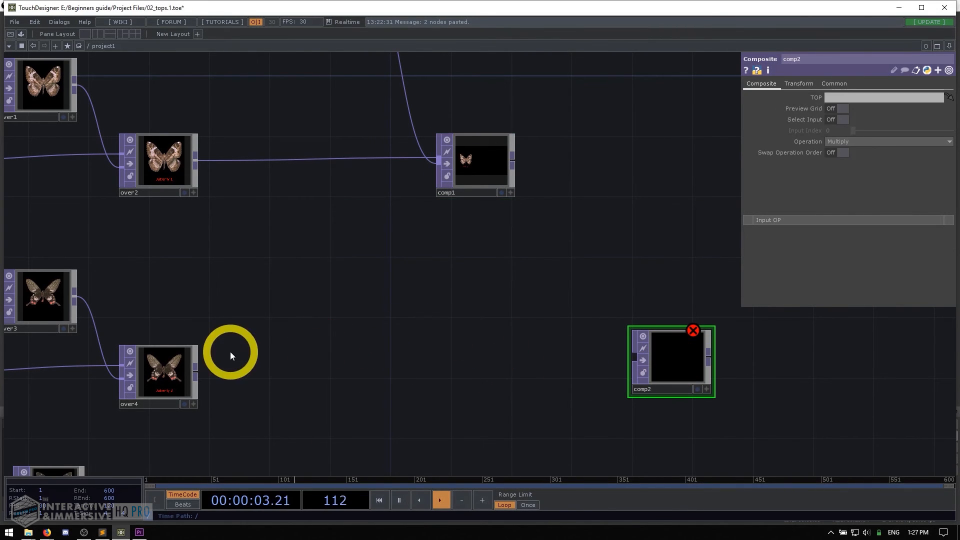
- Wire over4 into comp2 as the first input and comp1 as the second input
{"action": "left_click", "coordinate": [168, 359]}
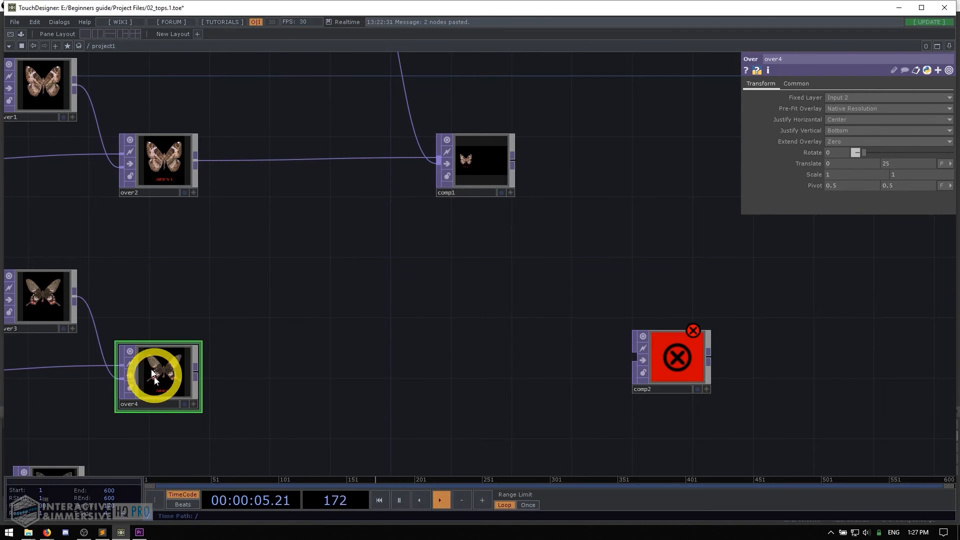
{"action": "left_click_drag", "start_coordinate": [196, 373], "coordinate": [621, 358]}
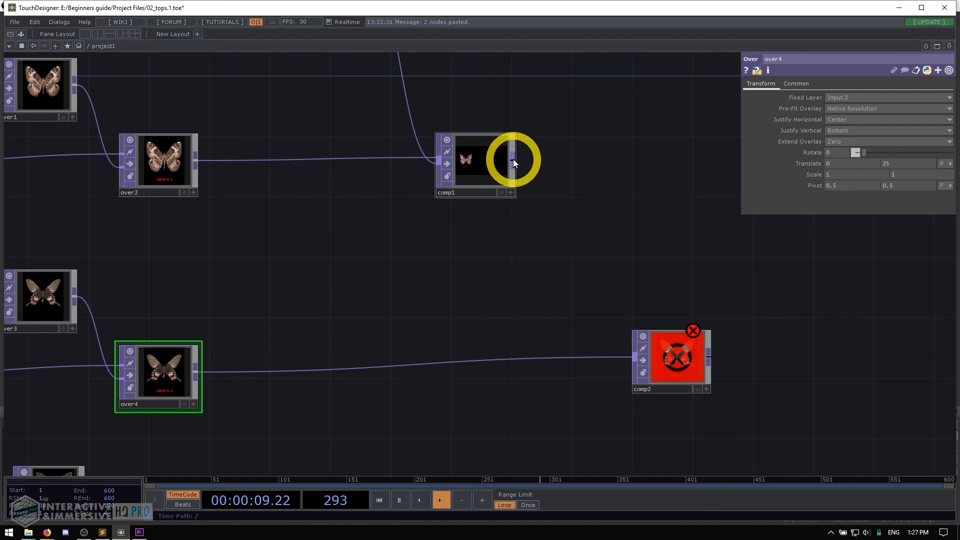
{"action": "left_click_drag", "start_coordinate": [513, 159], "coordinate": [622, 374]}
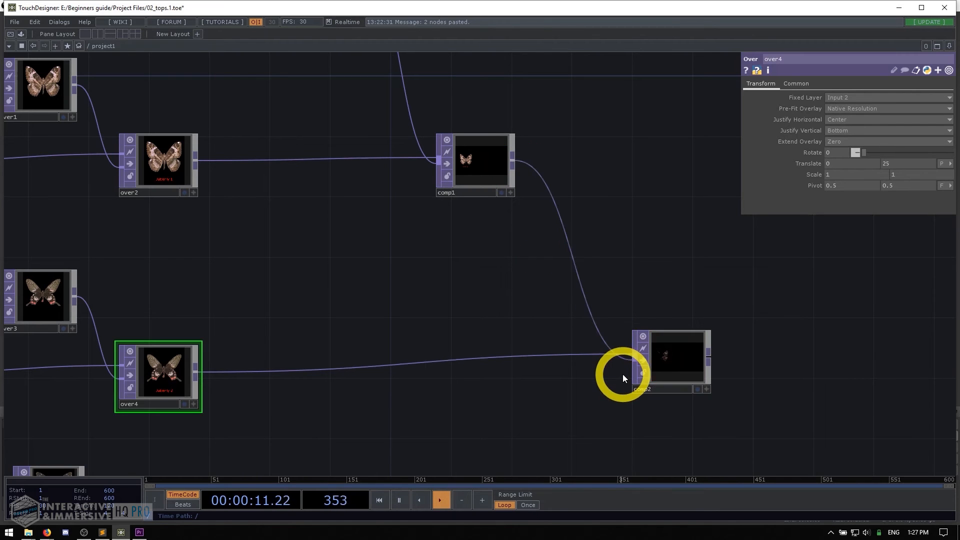
- Review the network chain from constant1 and constant2 through comp1 to comp2
{"action": "left_click_drag", "start_coordinate": [680, 226], "coordinate": [732, 334]}
{"action": "scroll", "coordinate": [410, 315], "scroll_direction": "down", "scroll_amount": 2}
{"action": "left_click_drag", "start_coordinate": [214, 280], "coordinate": [419, 244]}
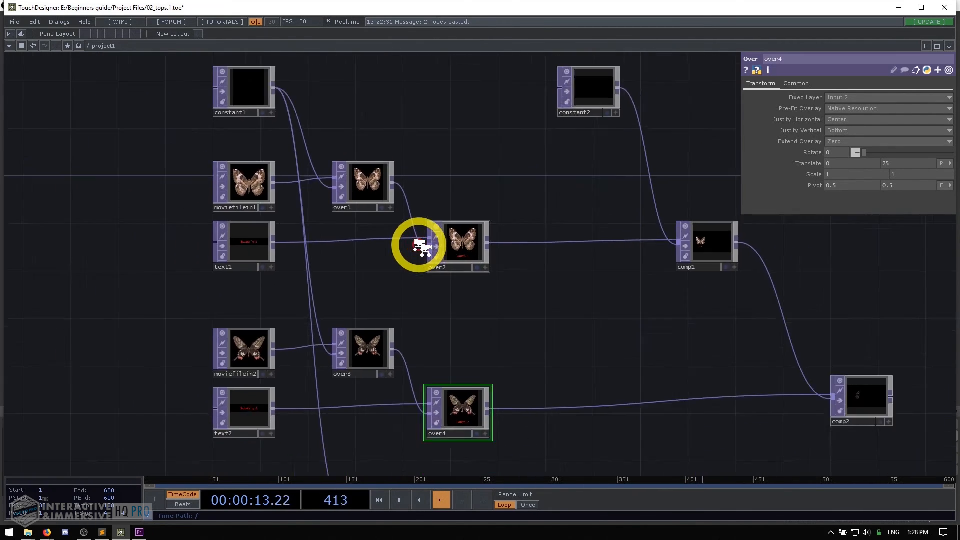
{"action": "scroll", "coordinate": [419, 245], "scroll_direction": "down", "scroll_amount": 2}
{"action": "left_click", "coordinate": [304, 139]}
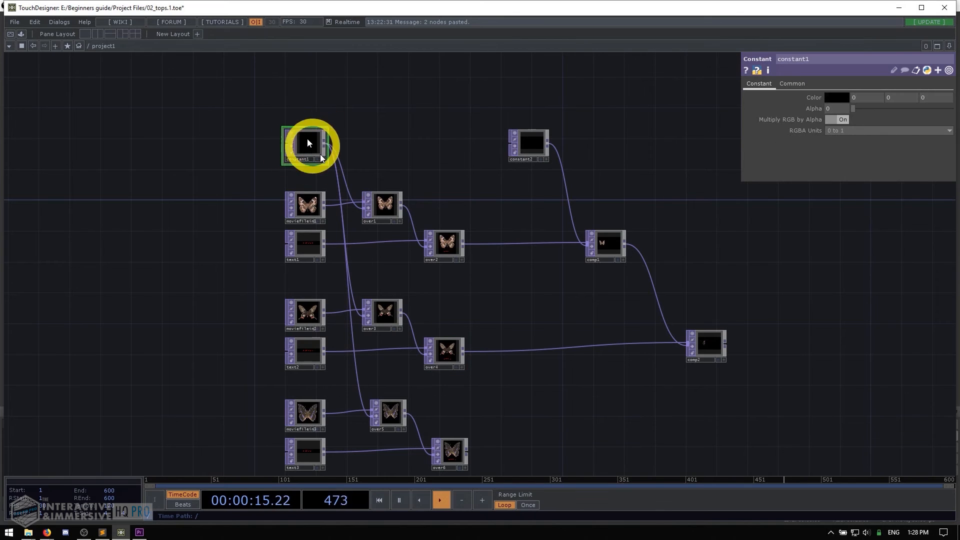
{"action": "left_click", "coordinate": [287, 139]}
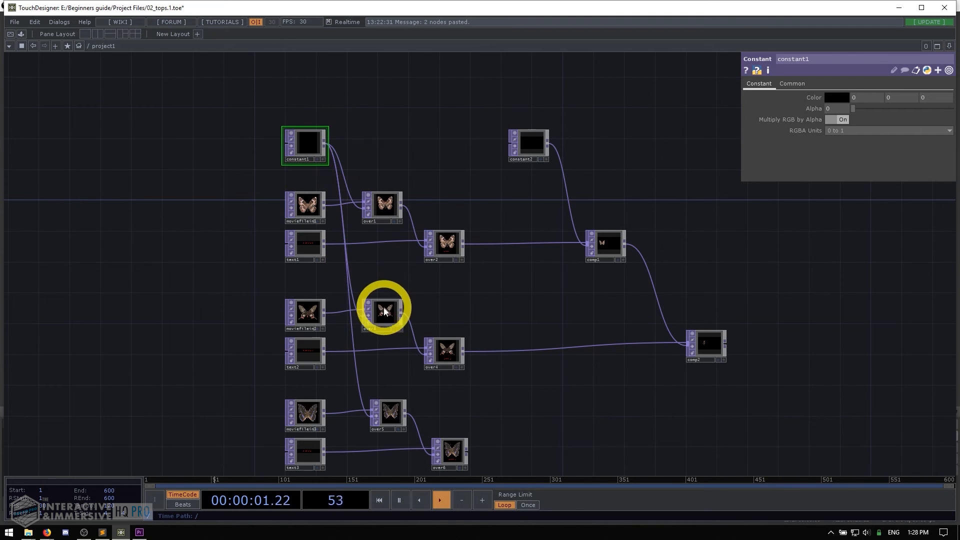
{"action": "left_click_drag", "start_coordinate": [510, 183], "coordinate": [420, 184]}
{"action": "middle_click_drag", "start_coordinate": [422, 178], "coordinate": [446, 124]}
{"action": "left_click", "coordinate": [445, 123]}
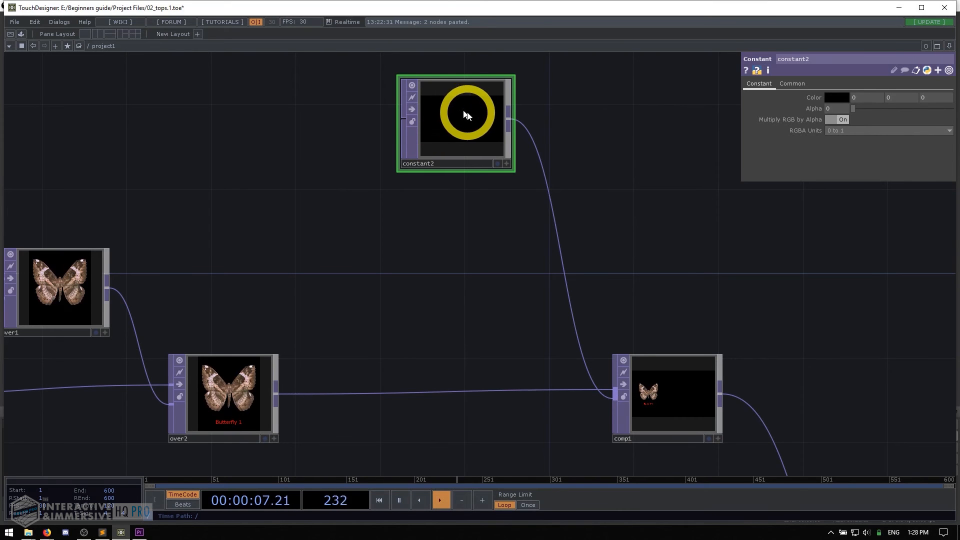
{"action": "left_click_drag", "start_coordinate": [620, 242], "coordinate": [495, 158]}
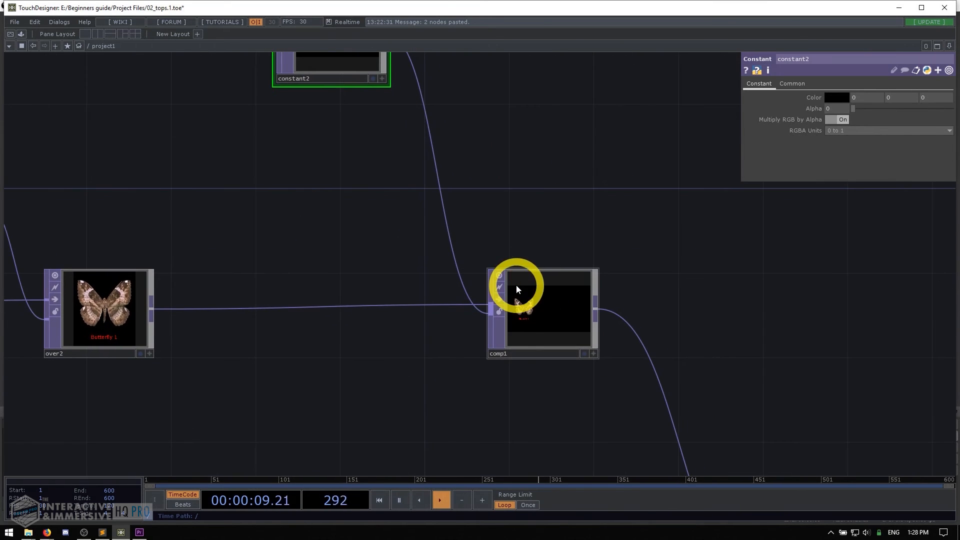
{"action": "left_click", "coordinate": [528, 313]}
{"action": "left_click_drag", "start_coordinate": [689, 367], "coordinate": [409, 185]}
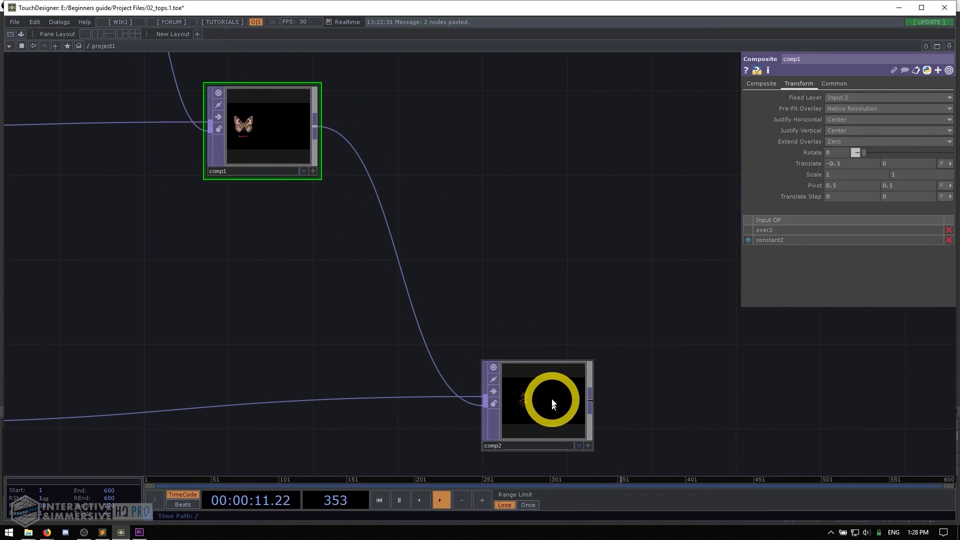
{"action": "left_click_drag", "start_coordinate": [517, 333], "coordinate": [400, 219]}
{"action": "scroll", "coordinate": [477, 261], "scroll_direction": "down", "scroll_amount": 5}
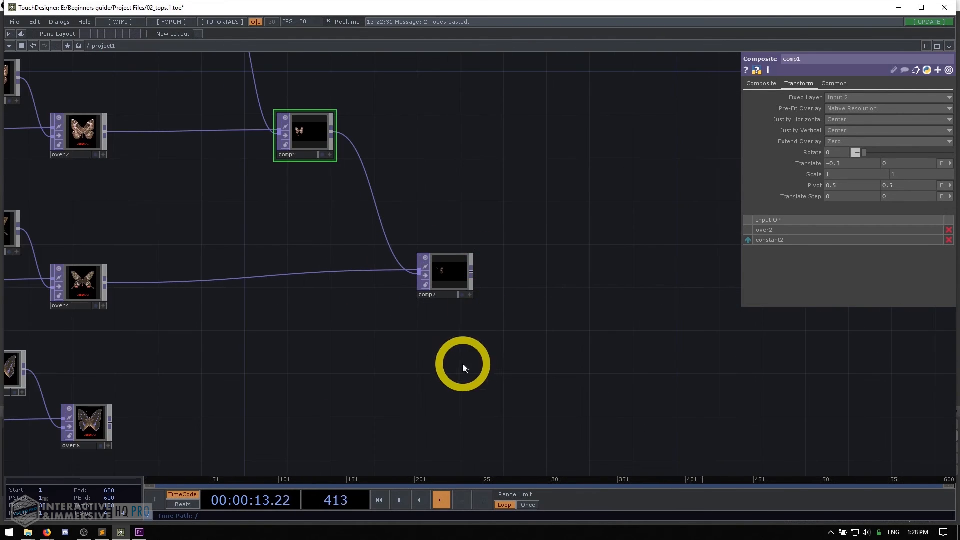
{"action": "left_click_drag", "start_coordinate": [463, 363], "coordinate": [508, 350]}
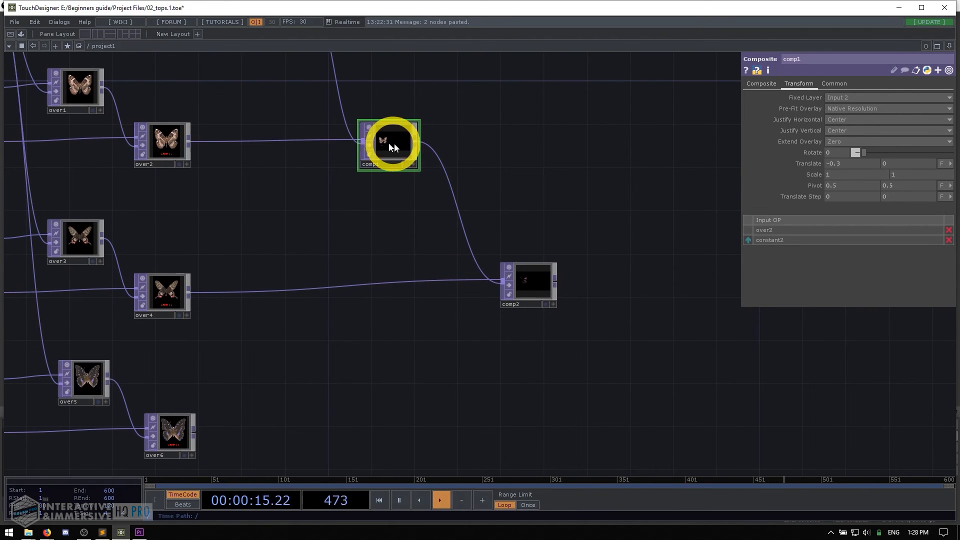
{"action": "left_click_drag", "start_coordinate": [388, 85], "coordinate": [410, 171]}
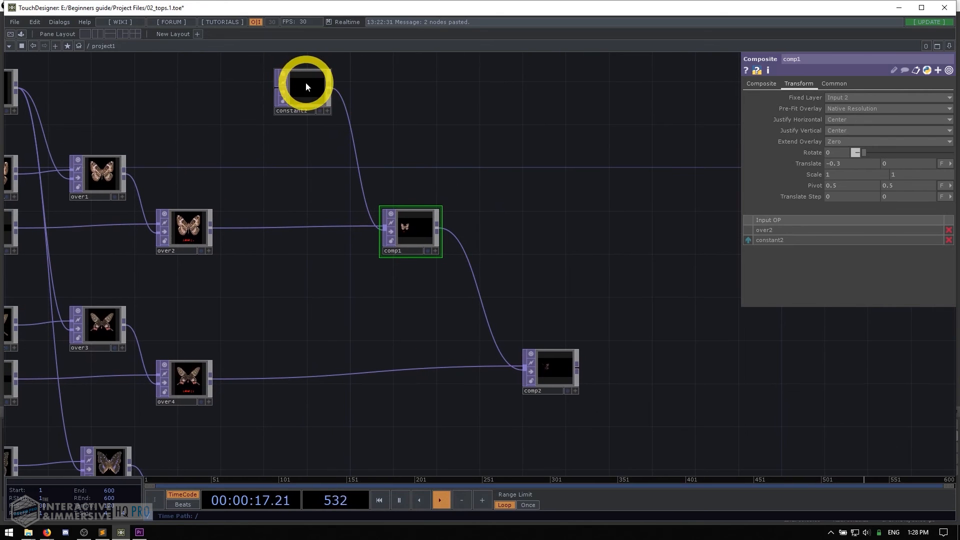
{"action": "left_click", "coordinate": [319, 92]}
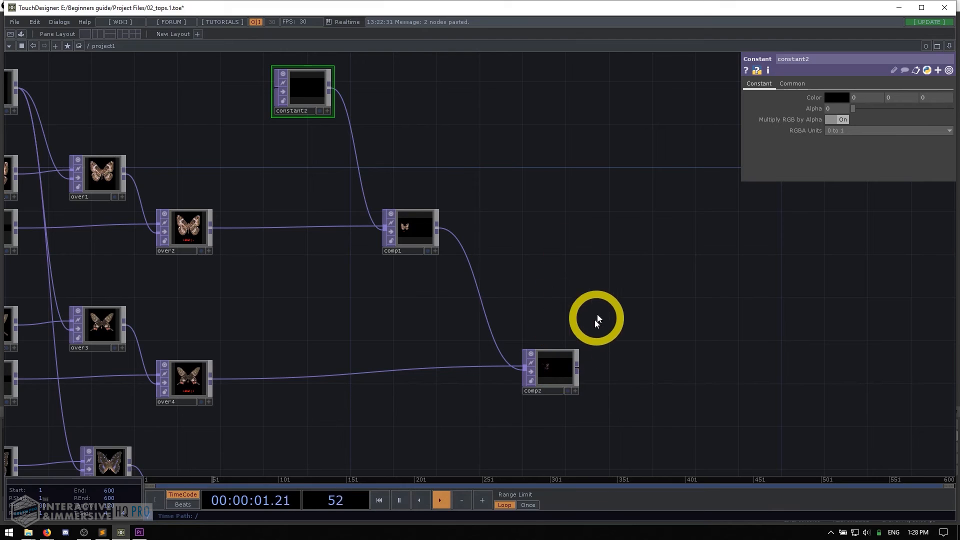
- Set comp2's Operation to Over and check its output
{"action": "left_click", "coordinate": [554, 368]}
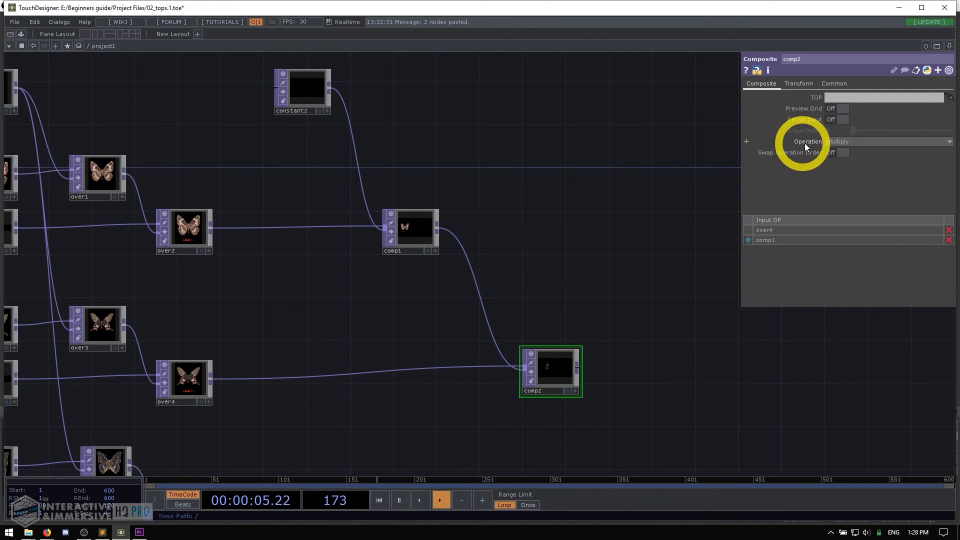
{"action": "left_click", "coordinate": [849, 141]}
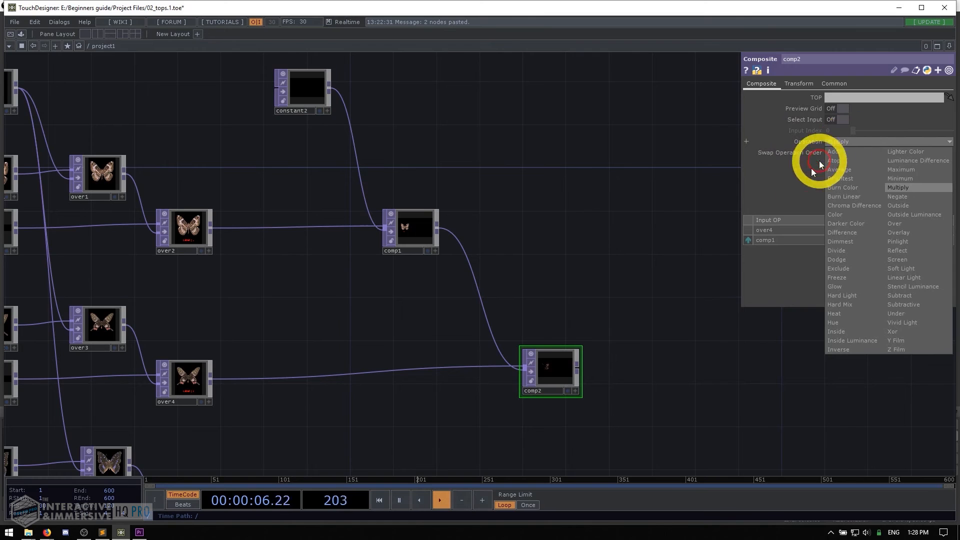
{"action": "left_click", "coordinate": [893, 225]}
{"action": "scroll", "coordinate": [553, 398], "scroll_direction": "up", "scroll_amount": 5}
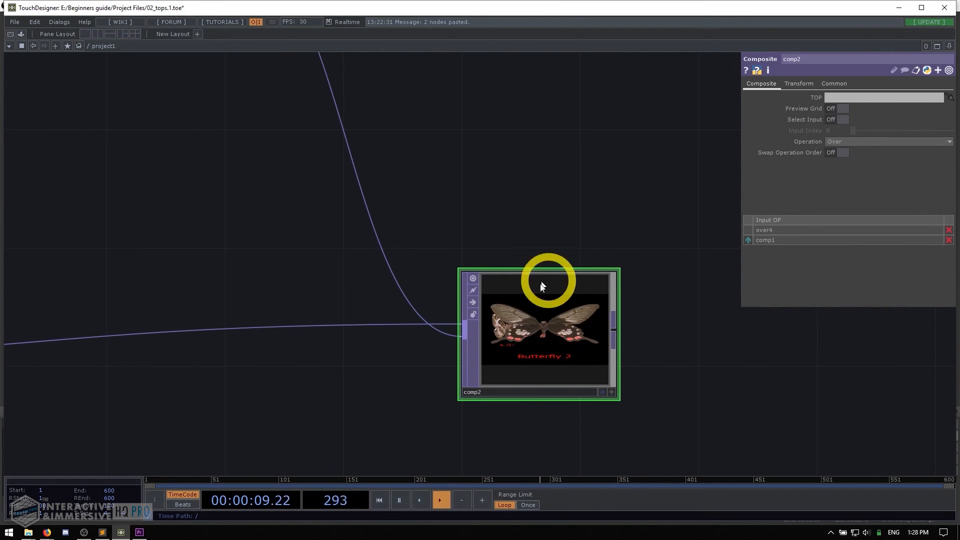
- Set comp2's Pre-Fit Overlay to Native Resolution and check both butterflies in its viewer
{"action": "left_click", "coordinate": [799, 84]}
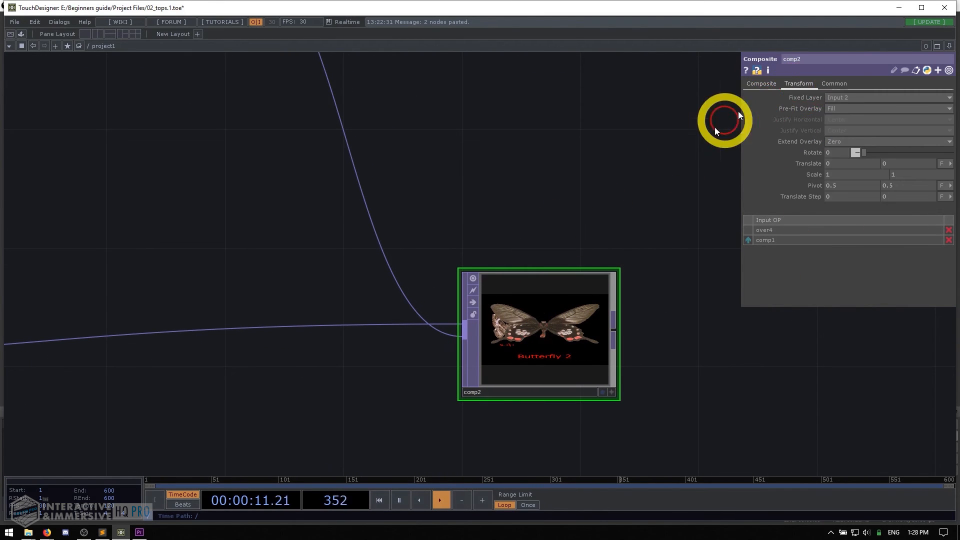
{"action": "left_click", "coordinate": [831, 108]}
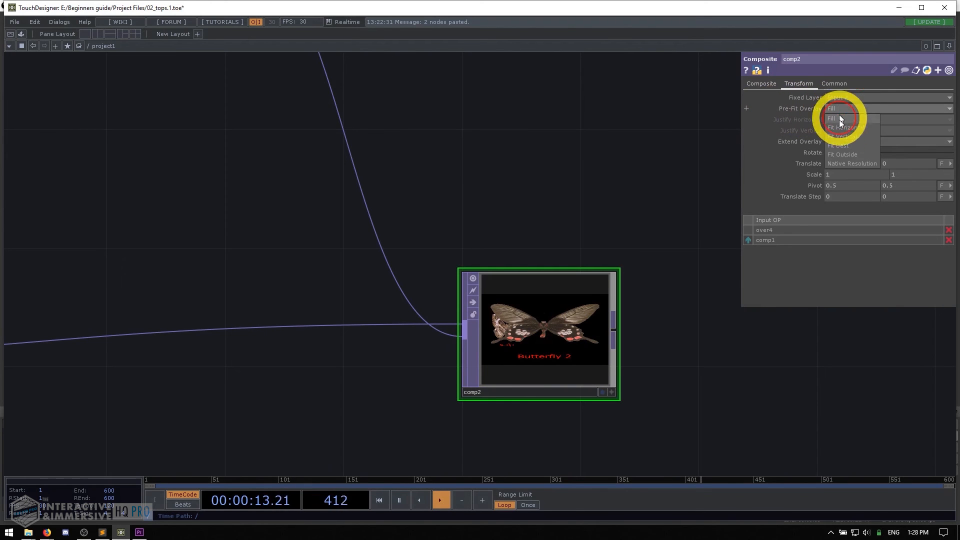
{"action": "left_click", "coordinate": [838, 163]}
{"action": "scroll", "coordinate": [549, 326], "scroll_direction": "up", "scroll_amount": 5}
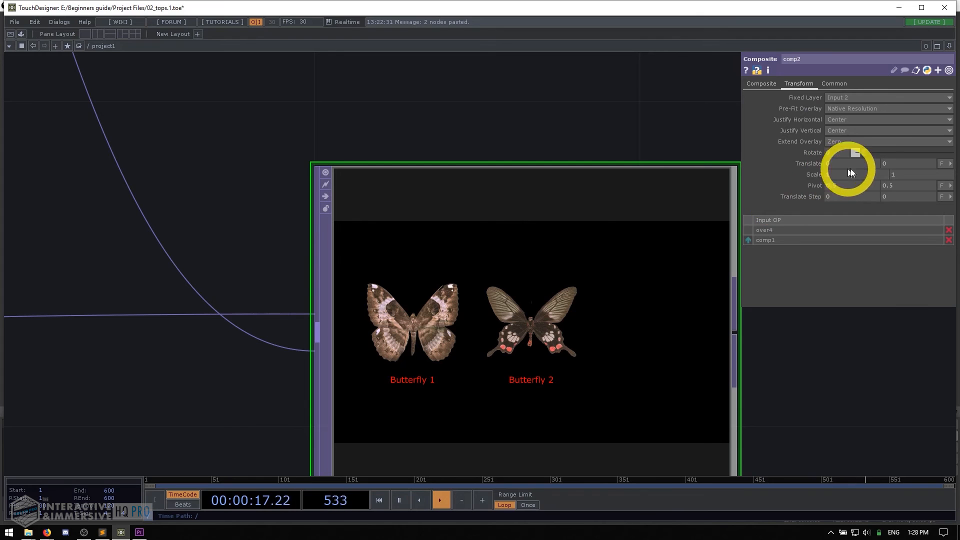
{"action": "scroll", "coordinate": [621, 235], "scroll_direction": "down", "scroll_amount": 5}
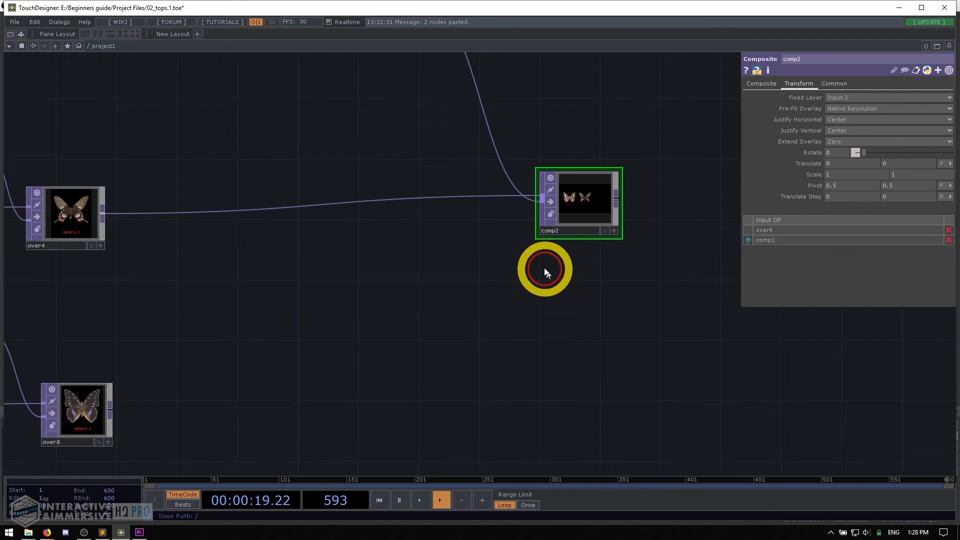
- Add a third Composite TOP below and to the right of comp2, in line with over6
{"action": "scroll", "coordinate": [544, 271], "scroll_direction": "down", "scroll_amount": 3}
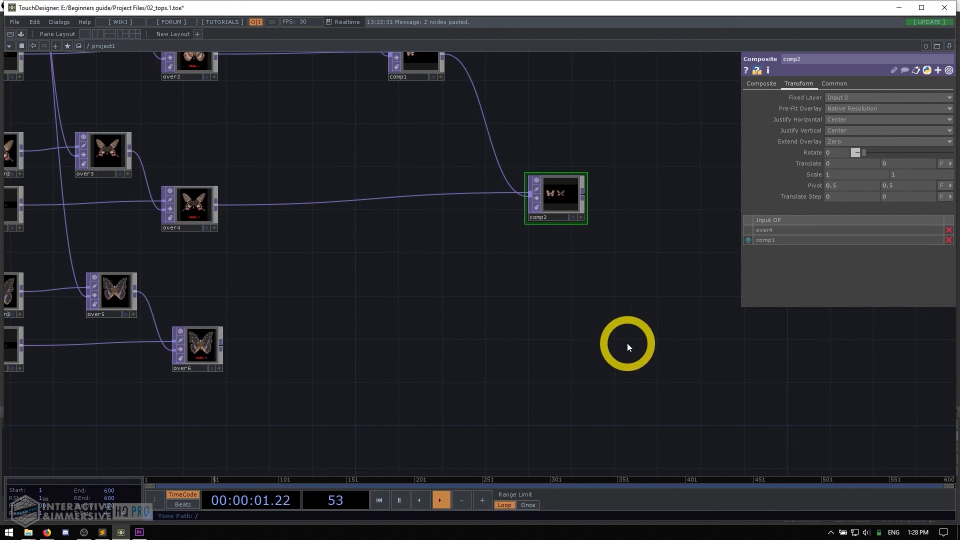
{"action": "key", "text": "Tab"}
{"action": "type", "text": "c"}
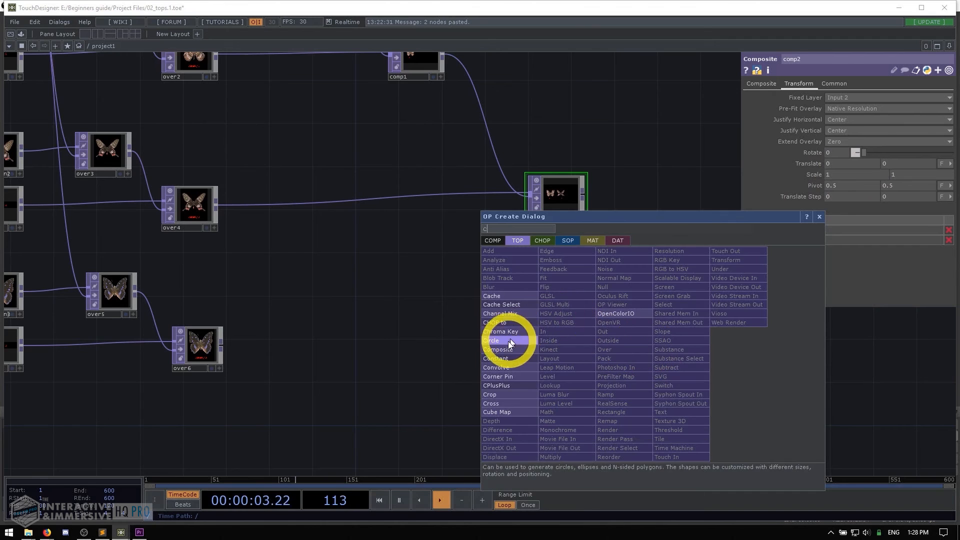
{"action": "left_click", "coordinate": [505, 348]}
{"action": "left_click", "coordinate": [658, 340]}
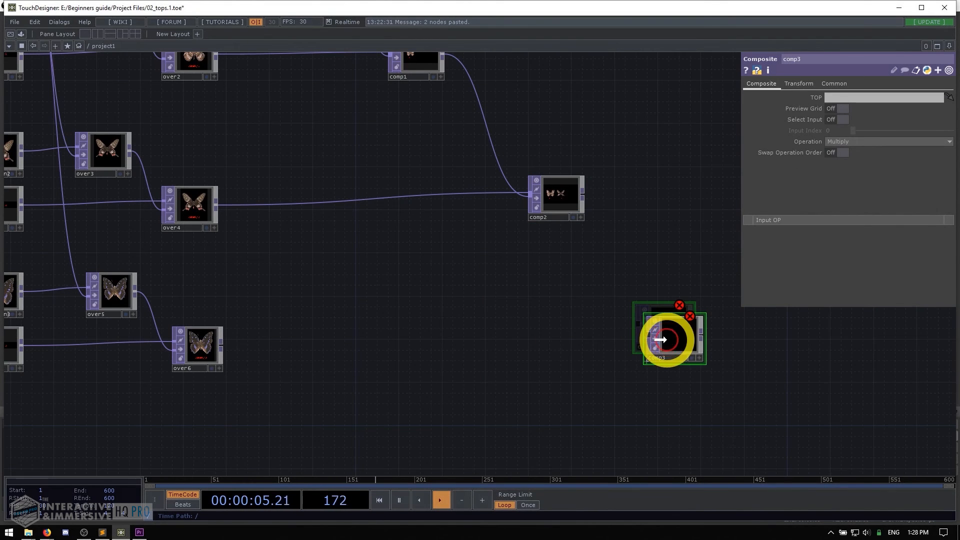
{"action": "left_click_drag", "start_coordinate": [667, 339], "coordinate": [681, 334]}
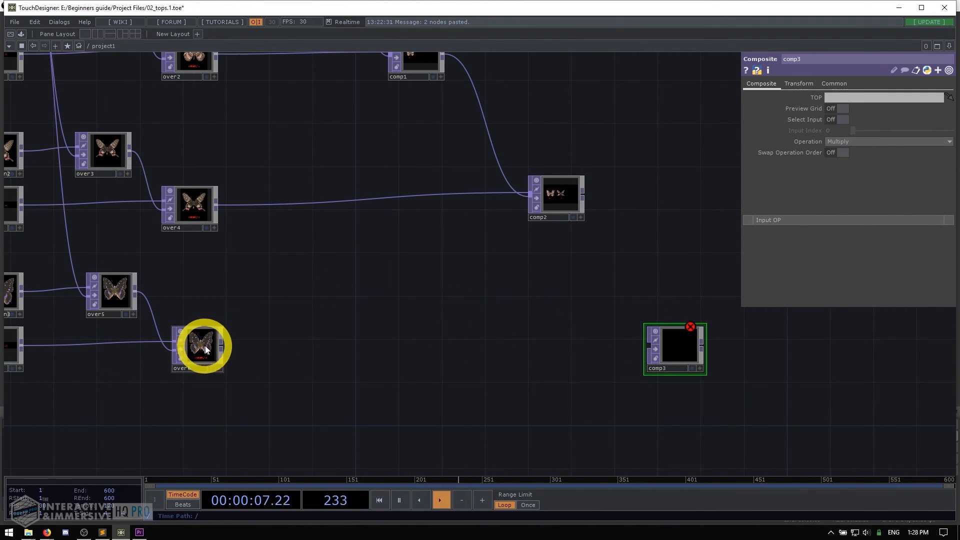
- Connect over6 to comp3's first input and comp2 to its second input
{"action": "left_click_drag", "start_coordinate": [221, 345], "coordinate": [648, 346]}
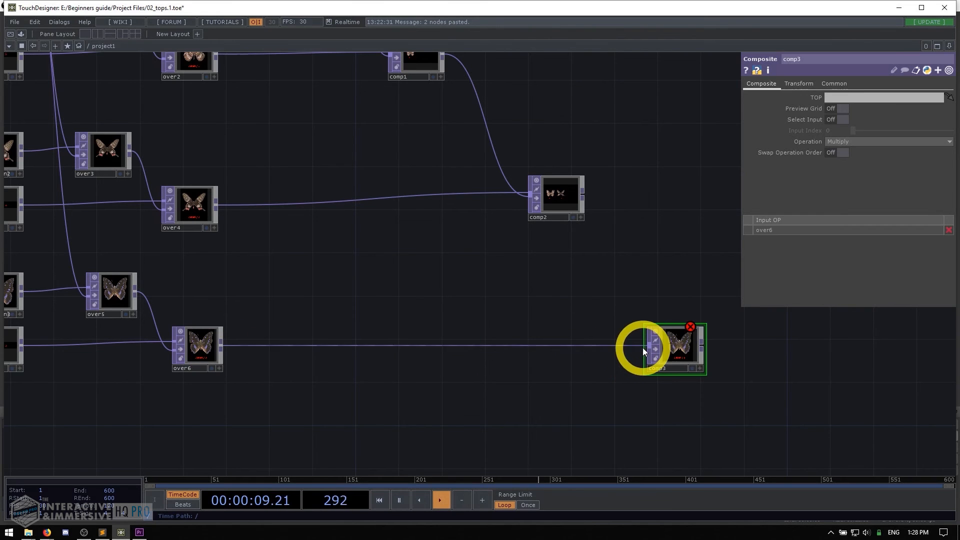
{"action": "left_click_drag", "start_coordinate": [583, 194], "coordinate": [646, 361]}
{"action": "scroll", "coordinate": [556, 200], "scroll_direction": "up", "scroll_amount": 6}
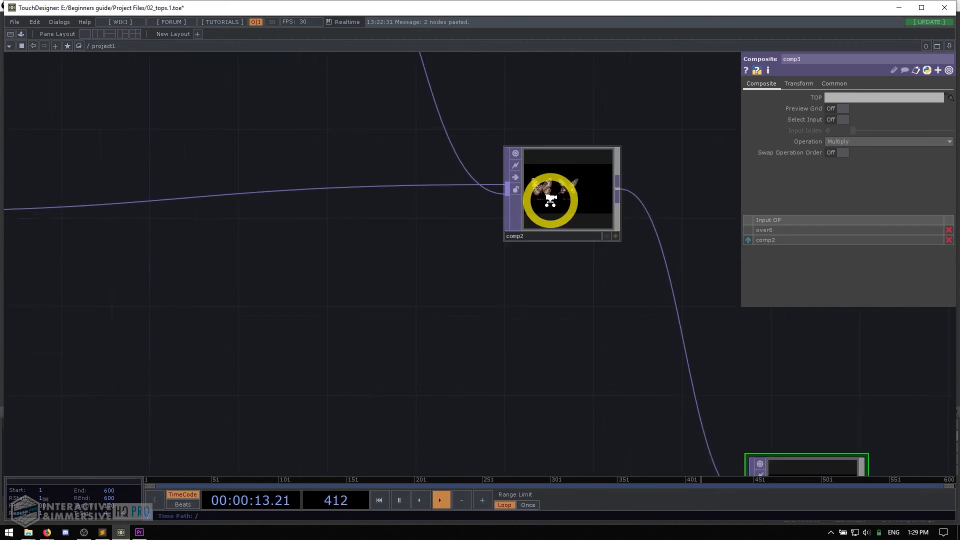
{"action": "scroll", "coordinate": [532, 202], "scroll_direction": "down", "scroll_amount": 6}
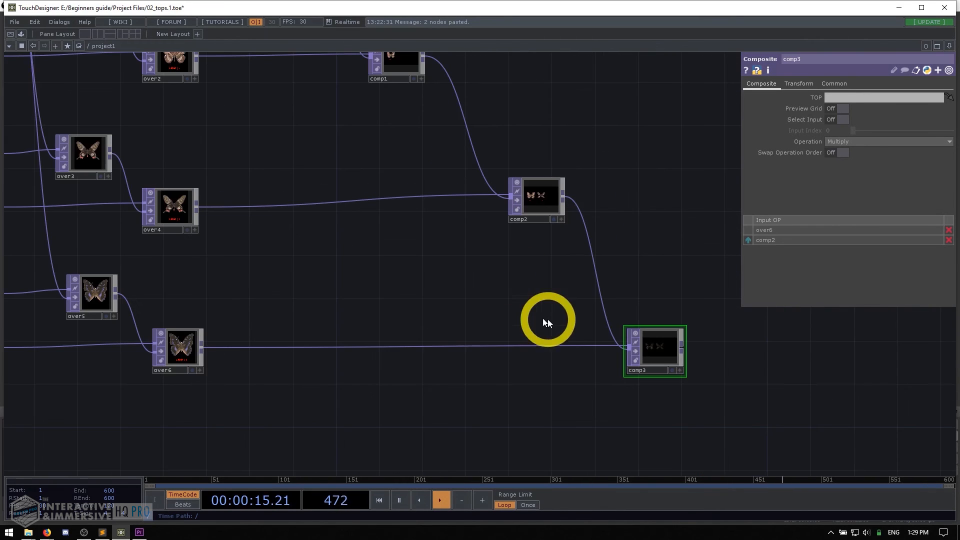
- Set comp3's Operation to Over
{"action": "scroll", "coordinate": [707, 364], "scroll_direction": "up", "scroll_amount": 4}
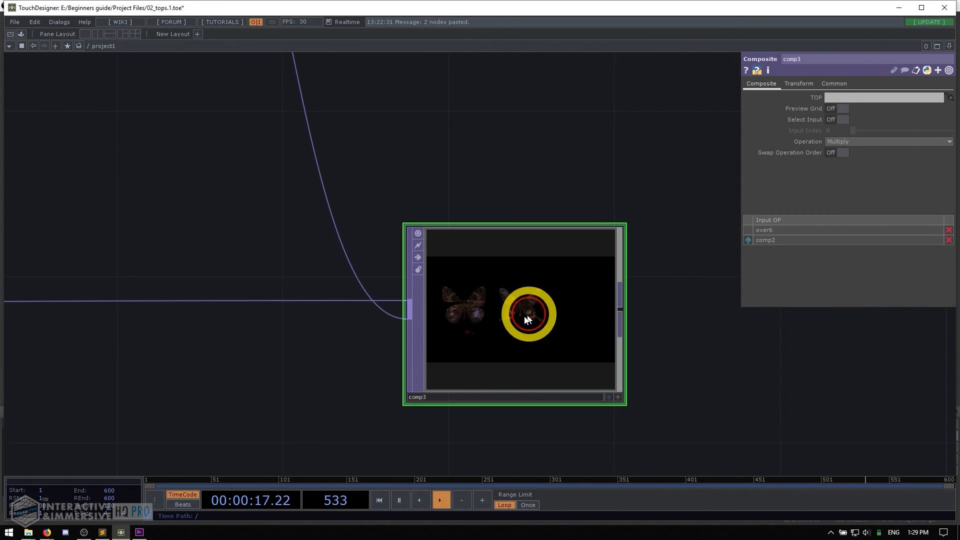
{"action": "left_click", "coordinate": [836, 142]}
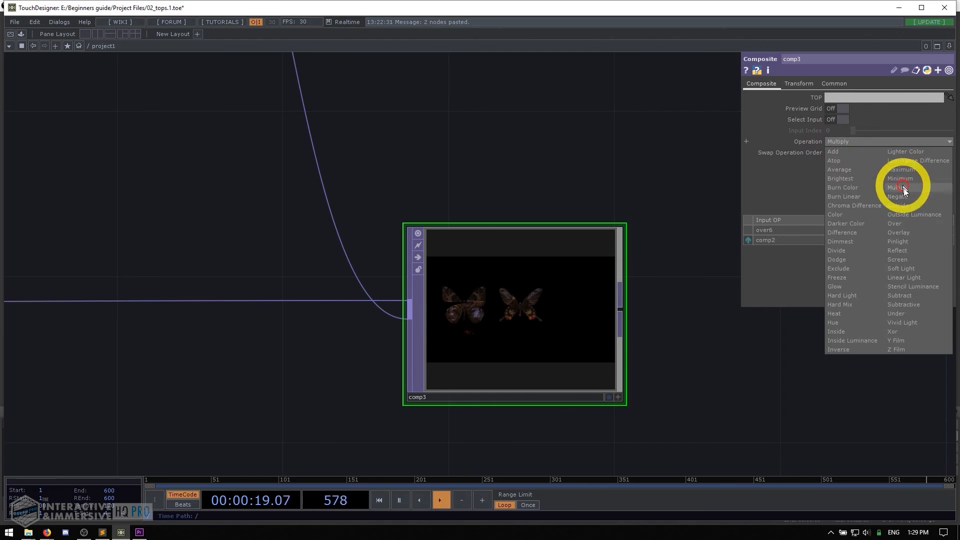
{"action": "left_click", "coordinate": [898, 224]}
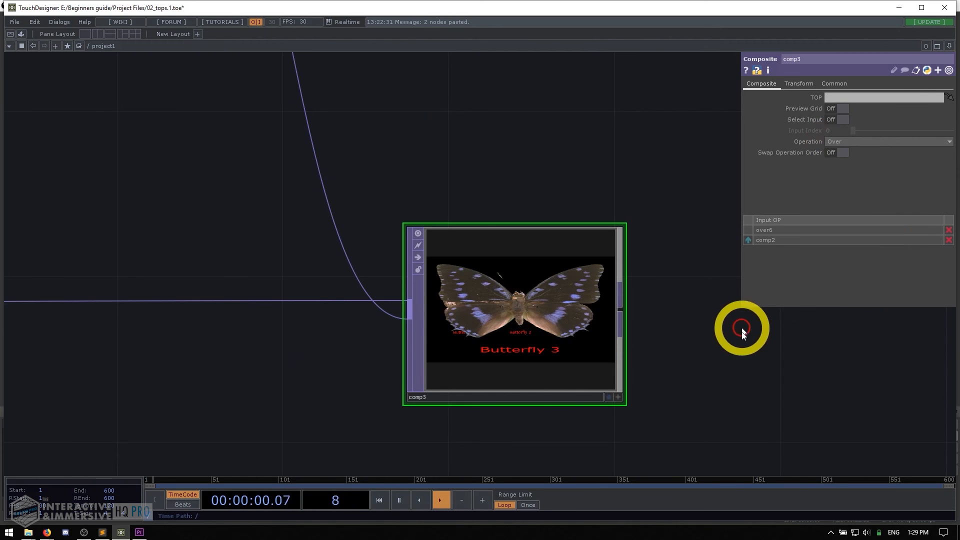
- Set comp3's Pre-Fit Overlay to Native Resolution and check the butterflies in its viewer
{"action": "left_click", "coordinate": [799, 85]}
{"action": "left_click", "coordinate": [841, 109]}
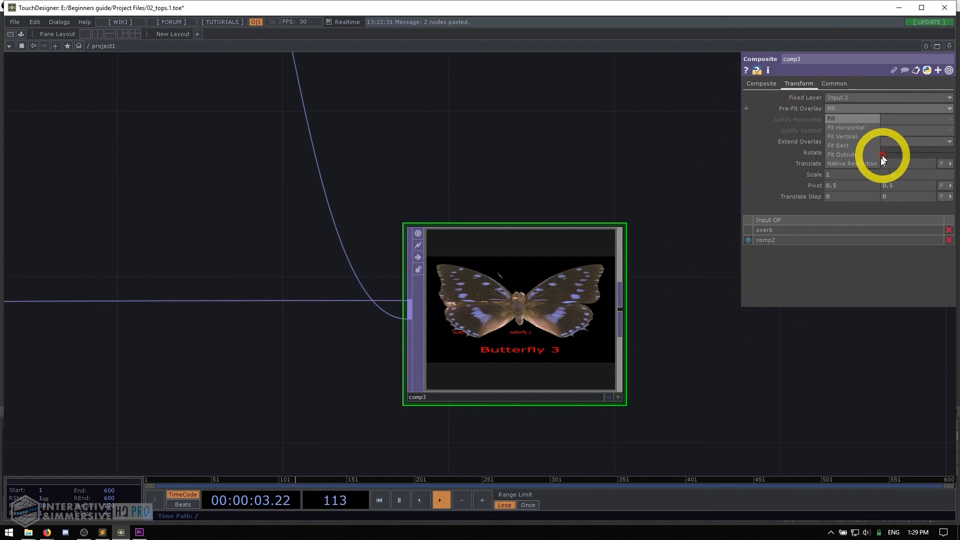
{"action": "left_click", "coordinate": [858, 163]}
{"action": "scroll", "coordinate": [557, 297], "scroll_direction": "up", "scroll_amount": 2}
{"action": "scroll", "coordinate": [557, 297], "scroll_direction": "up", "scroll_amount": 2}
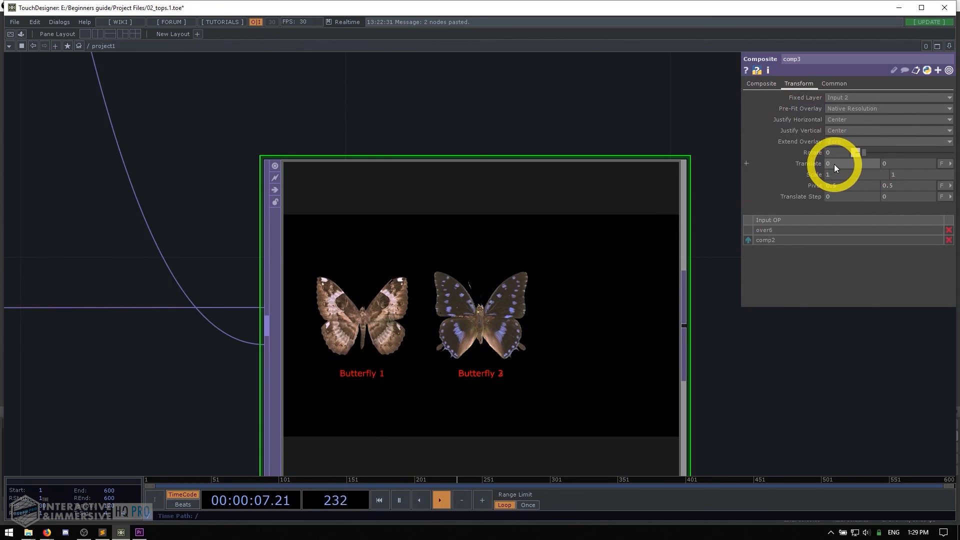
- Set comp3's horizontal Translate to 0.3 to place Butterfly 3 beside the other two
{"action": "mouse_move", "coordinate": [839, 163]}
{"action": "middle_mouse_down"}
{"action": "mouse_move", "coordinate": [856, 165]}
{"action": "mouse_move", "coordinate": [872, 150]}
{"action": "mouse_move", "coordinate": [835, 166]}
{"action": "middle_mouse_up"}
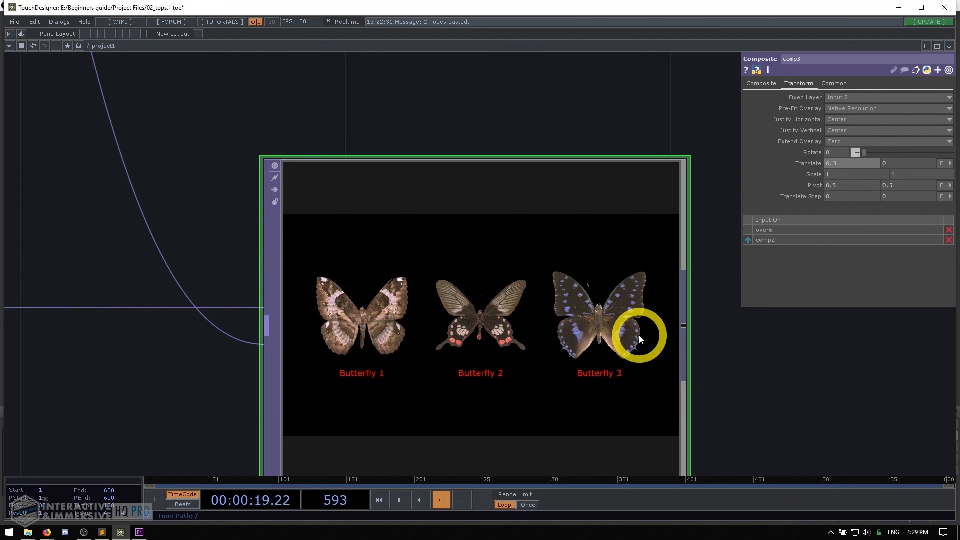
{"action": "scroll", "coordinate": [639, 335], "scroll_direction": "down", "scroll_amount": 3}
{"action": "scroll", "coordinate": [630, 343], "scroll_direction": "up", "scroll_amount": 3}
{"action": "scroll", "coordinate": [536, 321], "scroll_direction": "down", "scroll_amount": 6}
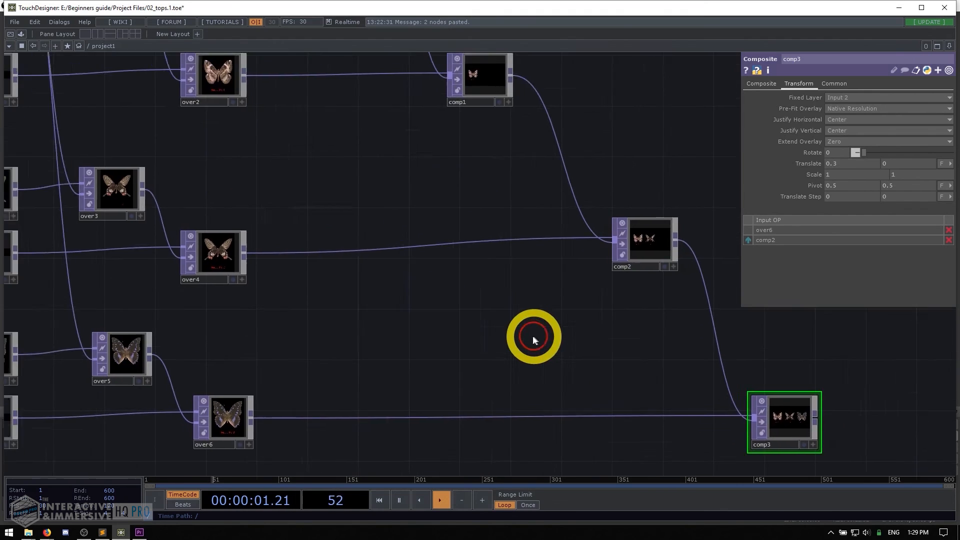
- Review the whole network from the source images to comp3 and inspect comp3's combined output
{"action": "scroll", "coordinate": [502, 350], "scroll_direction": "up", "scroll_amount": 2}
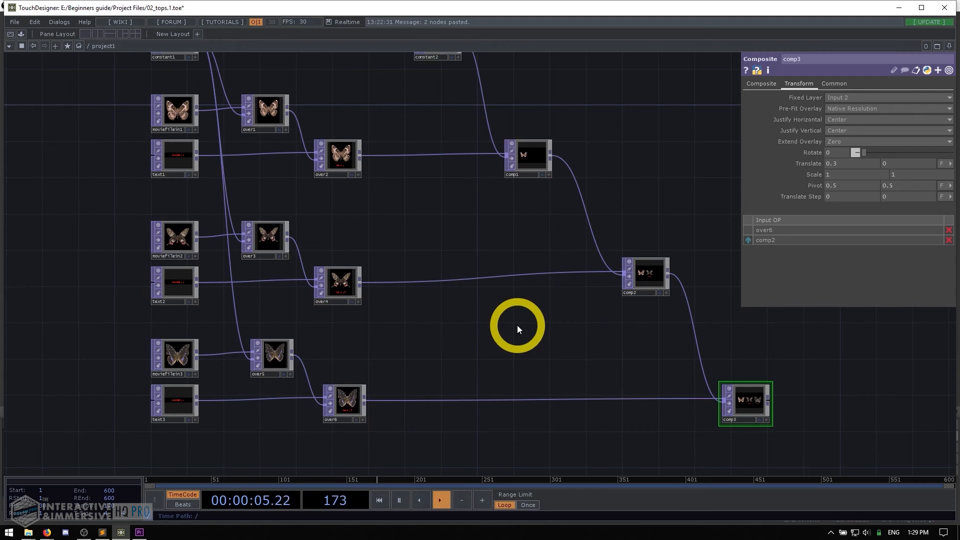
{"action": "scroll", "coordinate": [767, 415], "scroll_direction": "up", "scroll_amount": 6}
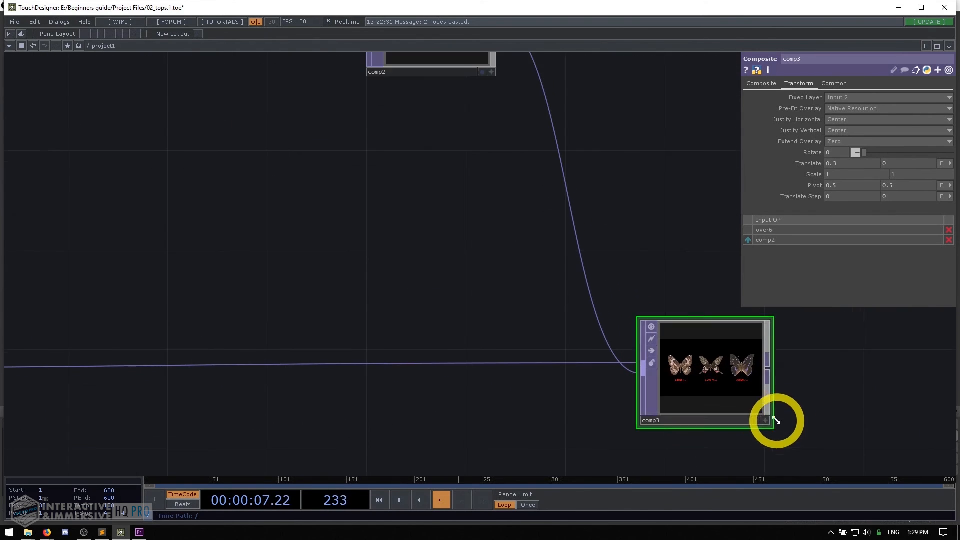
{"action": "scroll", "coordinate": [611, 345], "scroll_direction": "down", "scroll_amount": 6}
{"action": "left_click_drag", "start_coordinate": [506, 321], "coordinate": [669, 412]}
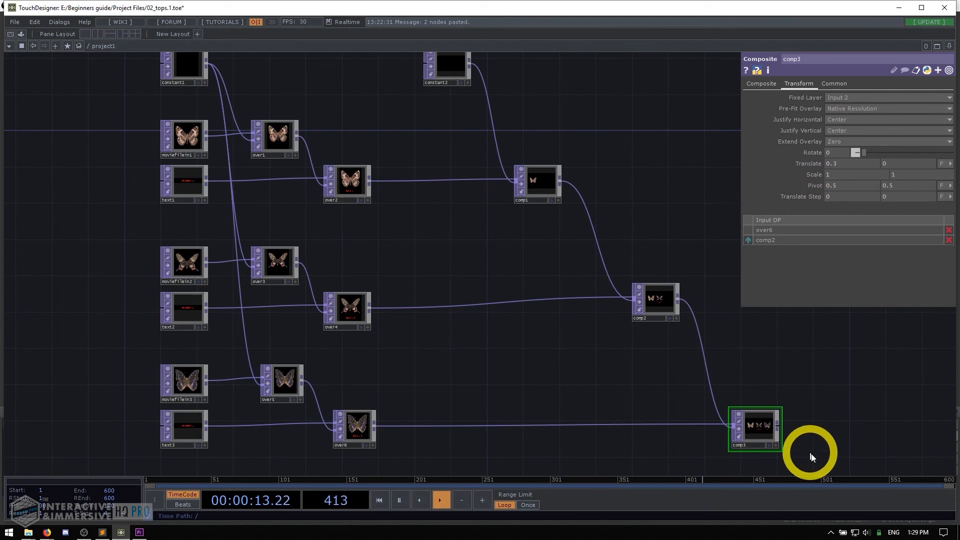
{"action": "scroll", "coordinate": [805, 452], "scroll_direction": "up", "scroll_amount": 5}
{"action": "left_click_drag", "start_coordinate": [775, 398], "coordinate": [598, 343]}
{"action": "scroll", "coordinate": [598, 343], "scroll_direction": "up", "scroll_amount": 2}
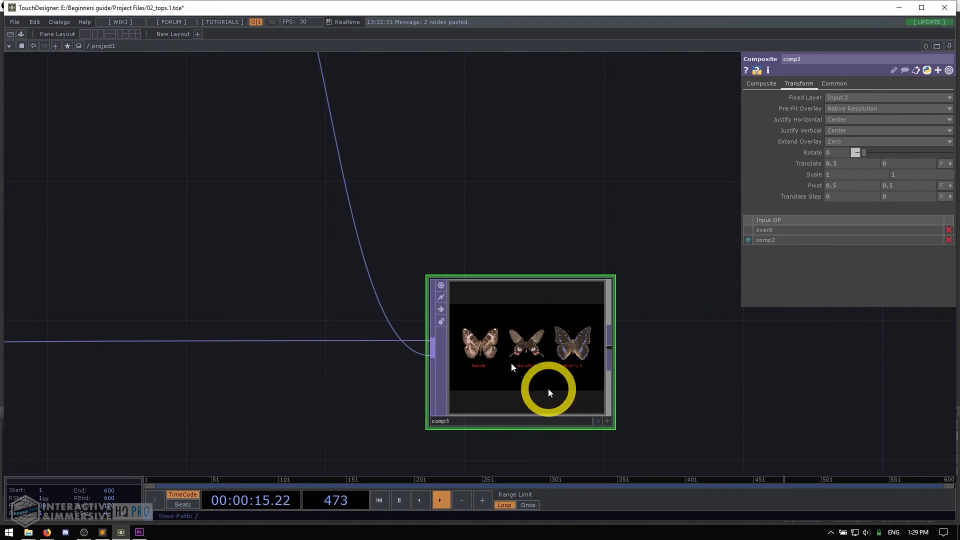
{"action": "scroll", "coordinate": [565, 360], "scroll_direction": "up", "scroll_amount": 2}
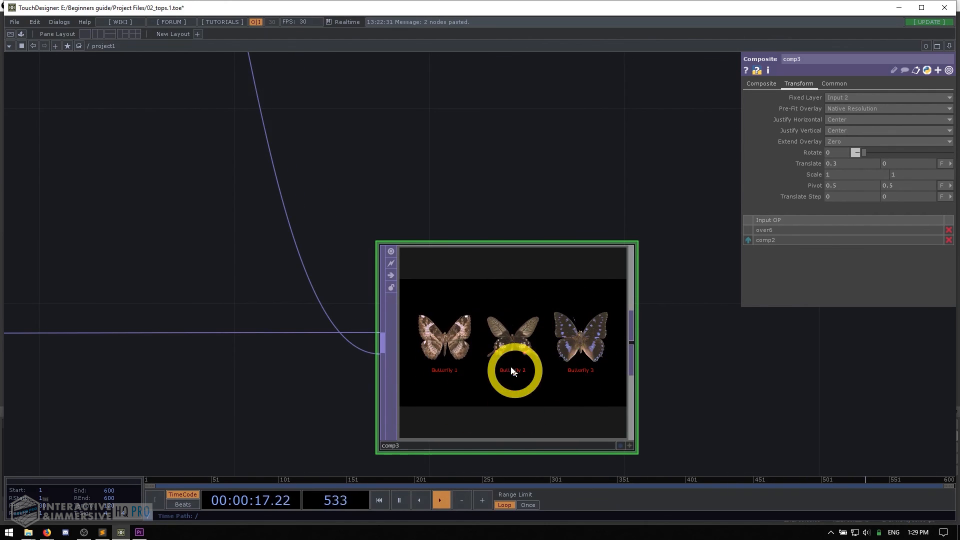
{"action": "scroll", "coordinate": [555, 361], "scroll_direction": "up", "scroll_amount": 3}
{"action": "scroll", "coordinate": [603, 403], "scroll_direction": "down", "scroll_amount": 4}
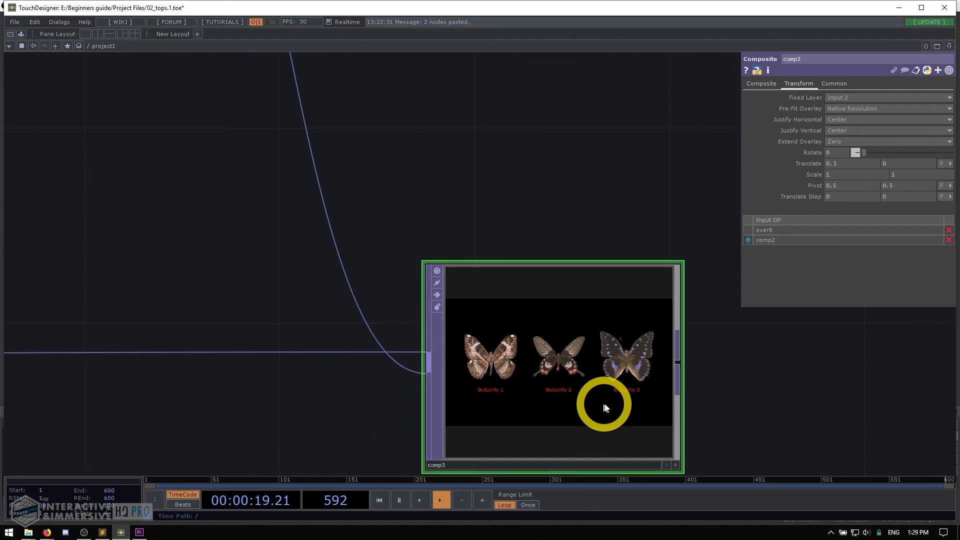
{"action": "left_click_drag", "start_coordinate": [726, 385], "coordinate": [598, 334]}
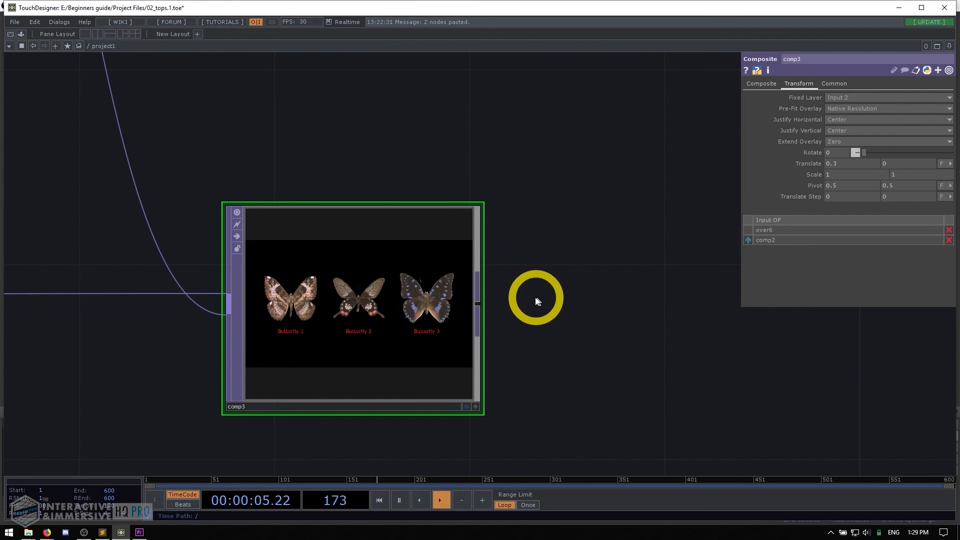
- Add a Null TOP to the right of comp3, leaving a gap between the two nodes
{"action": "scroll", "coordinate": [522, 340], "scroll_direction": "down", "scroll_amount": 3}
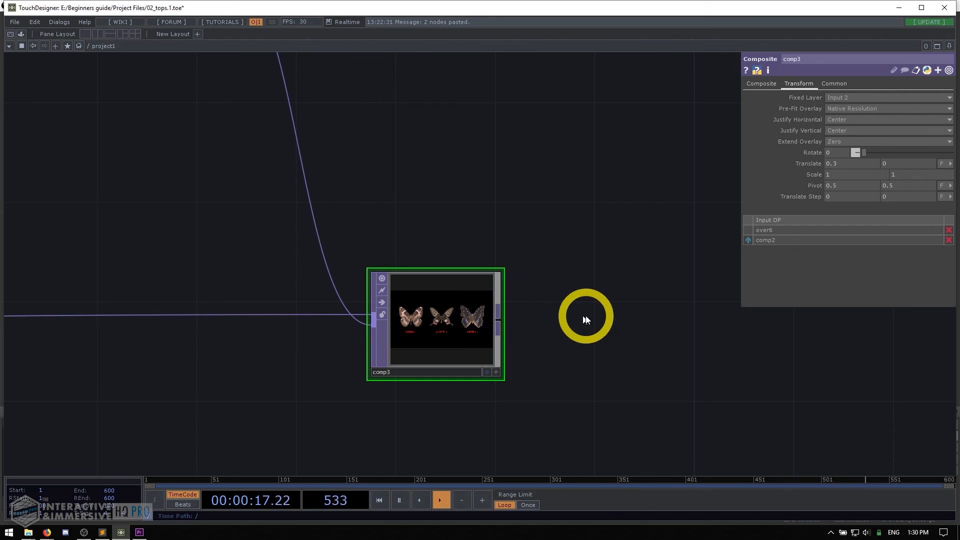
{"action": "key", "text": "Tab"}
{"action": "type", "text": "nu"}
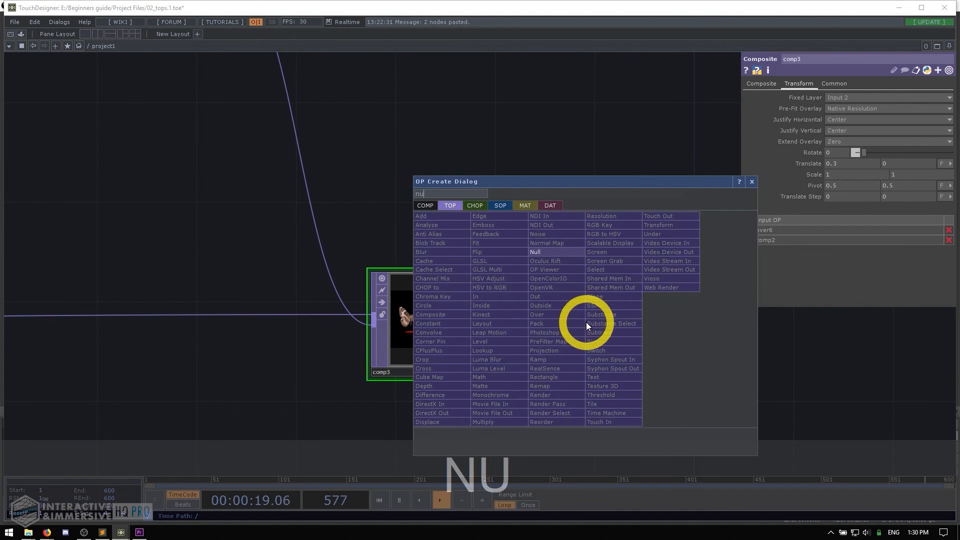
{"action": "left_click", "coordinate": [552, 251]}
{"action": "left_click", "coordinate": [615, 322]}
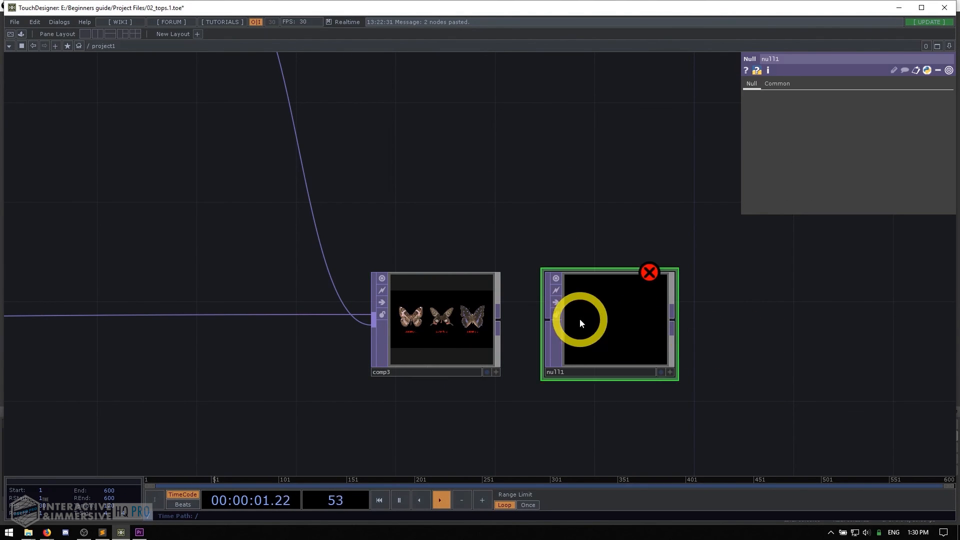
{"action": "left_click_drag", "start_coordinate": [580, 322], "coordinate": [672, 324]}
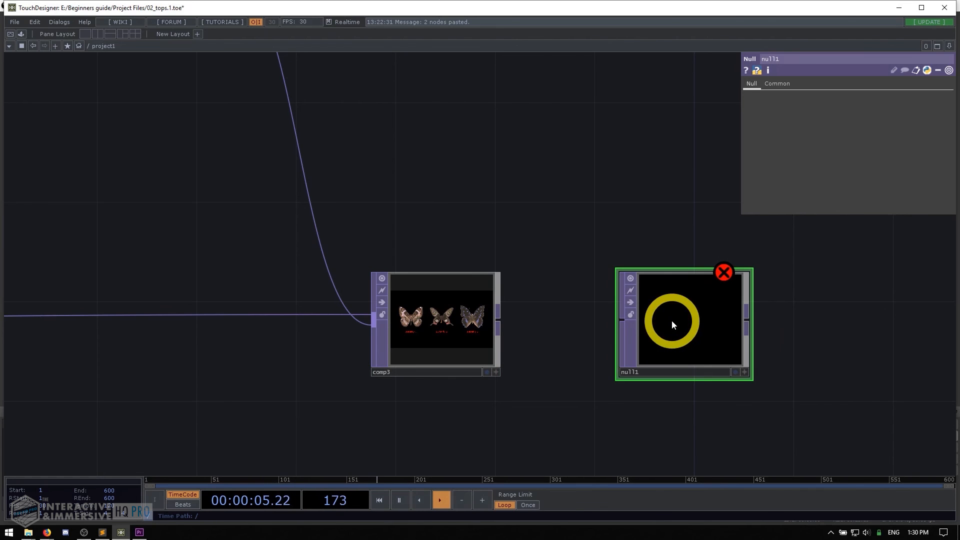
- Review the network back to over2, then connect comp3's output to the Null TOP
{"action": "scroll", "coordinate": [671, 320], "scroll_direction": "down", "scroll_amount": 5}
{"action": "scroll", "coordinate": [431, 270], "scroll_direction": "up", "scroll_amount": 3}
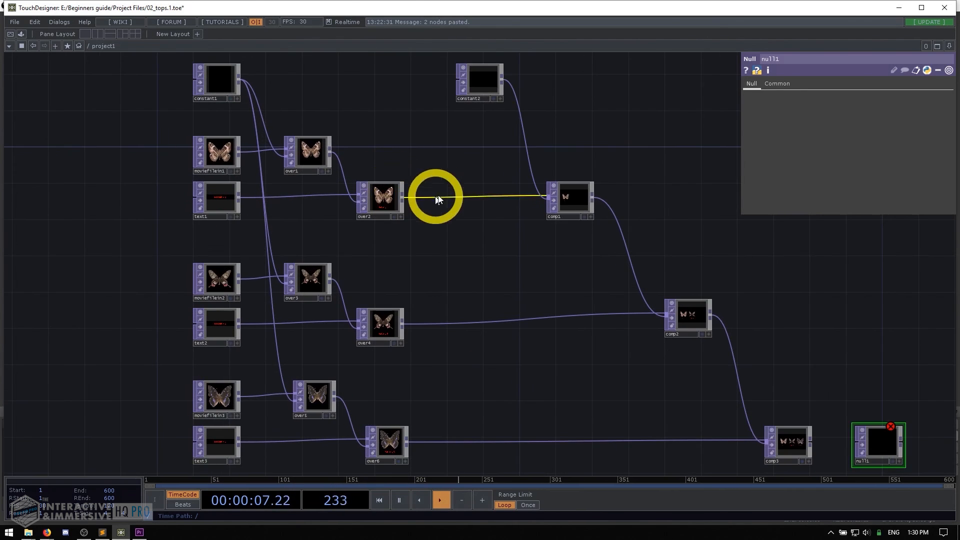
{"action": "left_click", "coordinate": [383, 196]}
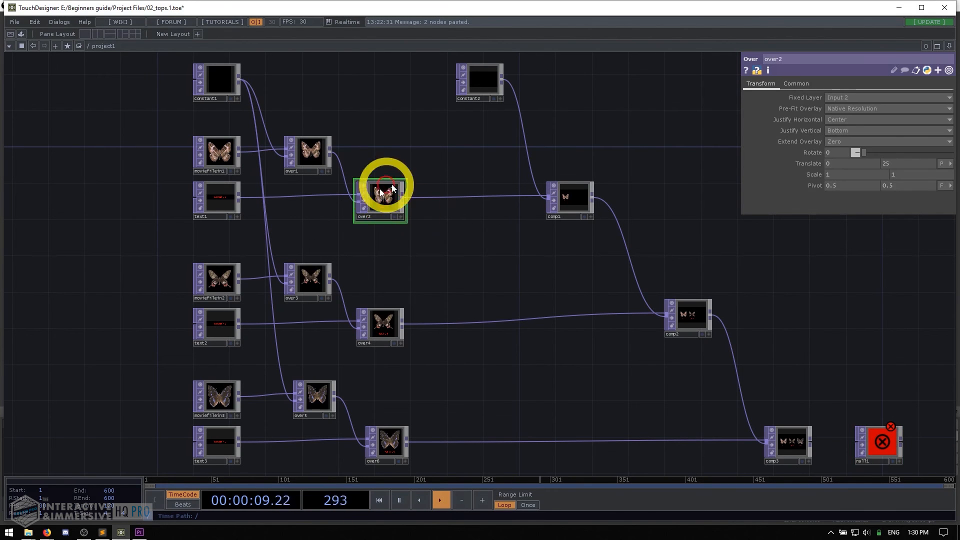
{"action": "left_click_drag", "start_coordinate": [526, 387], "coordinate": [245, 277]}
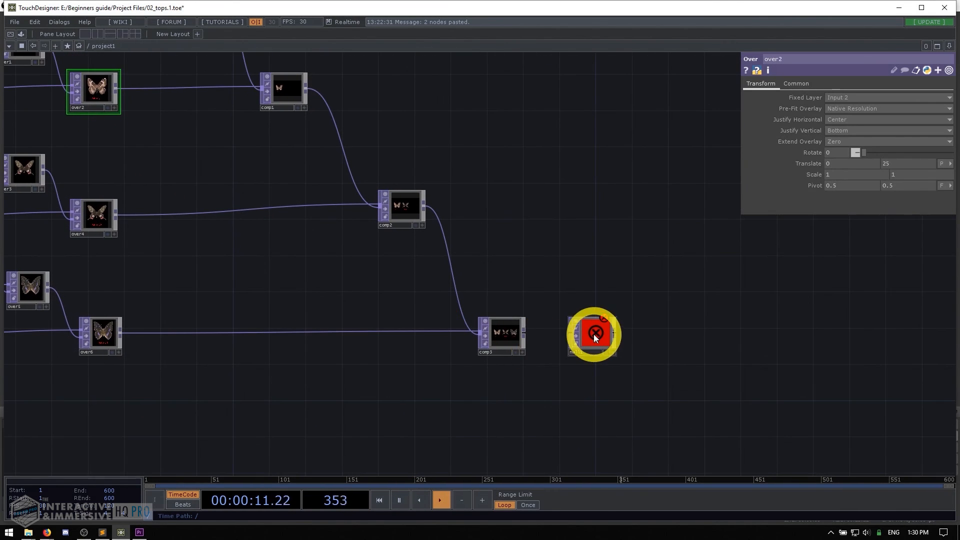
{"action": "left_click", "coordinate": [593, 334]}
{"action": "scroll", "coordinate": [605, 340], "scroll_direction": "up", "scroll_amount": 4}
{"action": "left_click", "coordinate": [447, 327]}
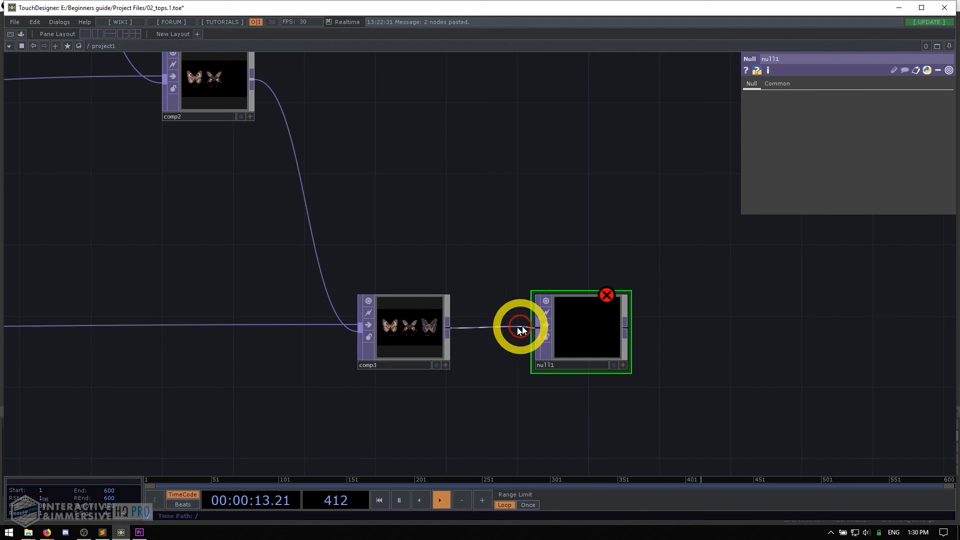
{"action": "left_click", "coordinate": [521, 326]}
{"action": "scroll", "coordinate": [610, 365], "scroll_direction": "up", "scroll_amount": 2}
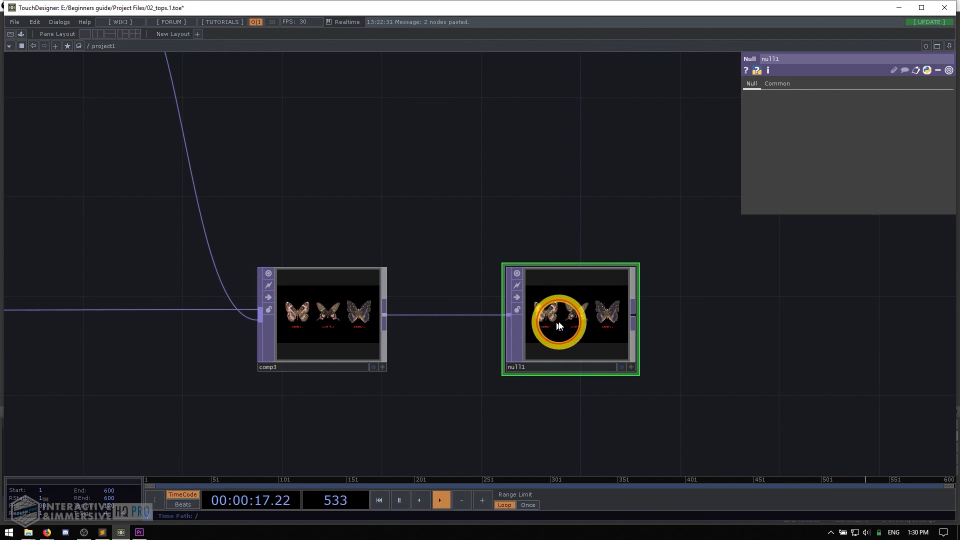
- Move null1 farther right of comp3 to make room for another operator between them
{"action": "left_click_drag", "start_coordinate": [557, 317], "coordinate": [621, 317]}
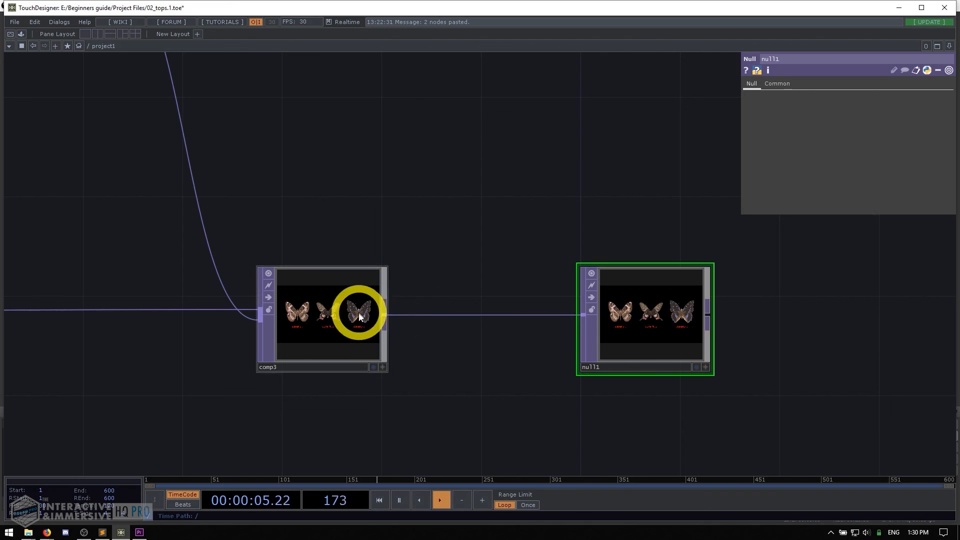
{"action": "left_click_drag", "start_coordinate": [649, 316], "coordinate": [693, 316]}
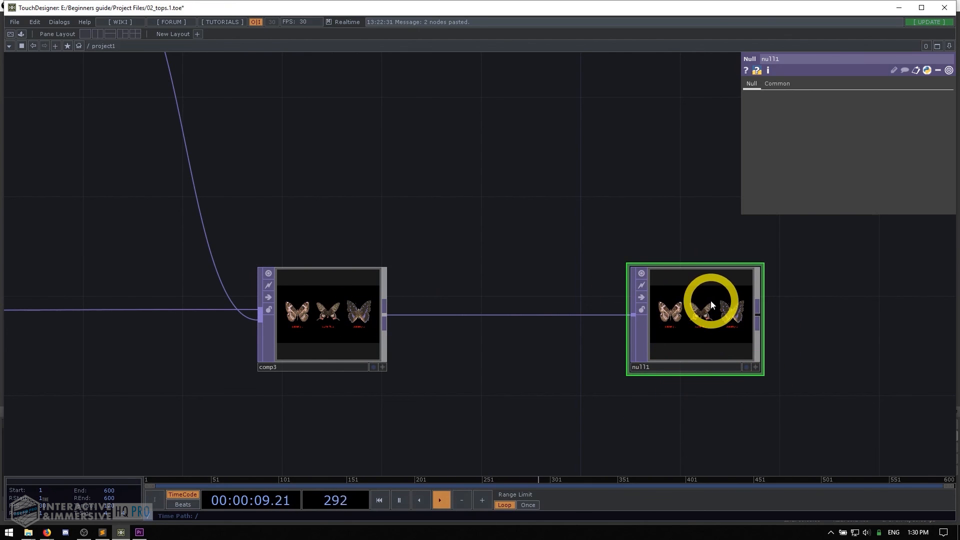
{"action": "left_click_drag", "start_coordinate": [621, 208], "coordinate": [505, 210]}
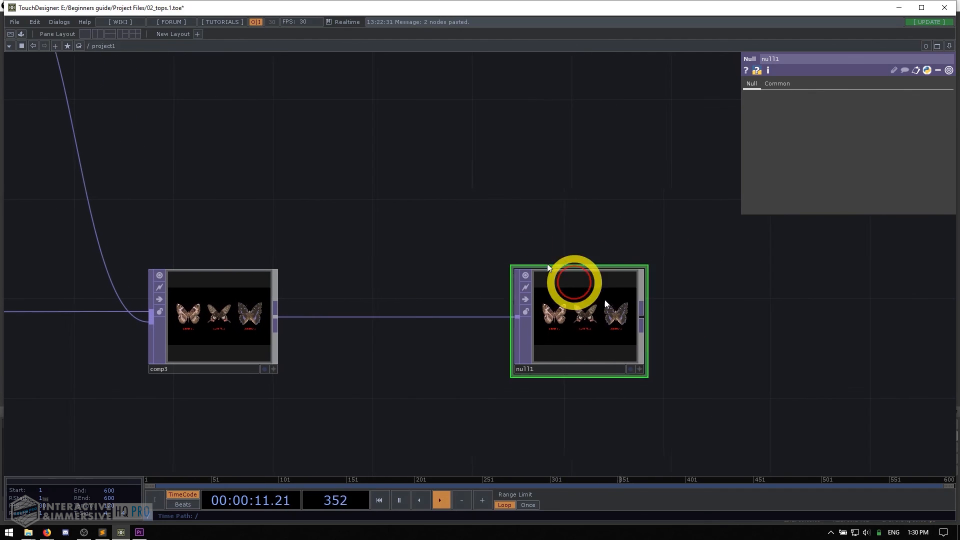
{"action": "left_click_drag", "start_coordinate": [574, 283], "coordinate": [552, 285]}
{"action": "scroll", "coordinate": [570, 350], "scroll_direction": "up", "scroll_amount": 3}
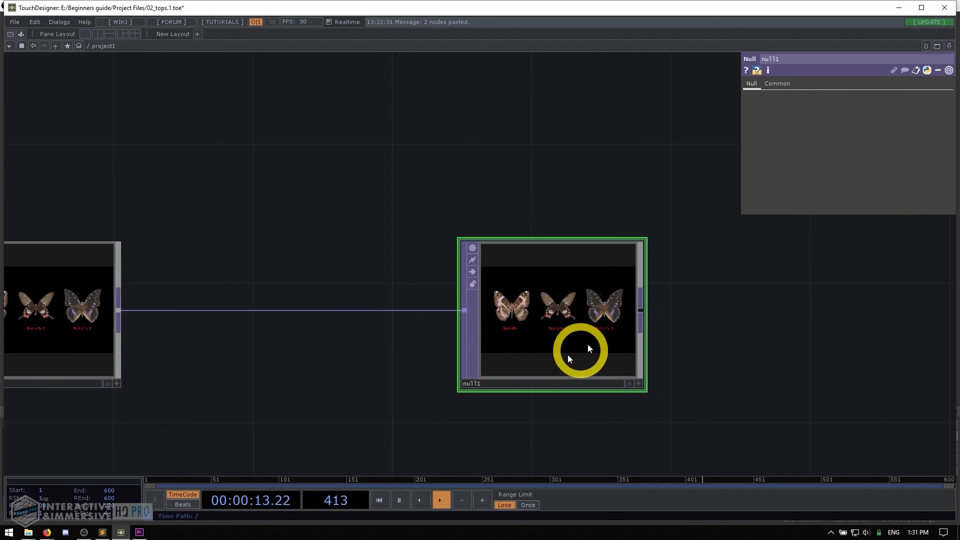
{"action": "scroll", "coordinate": [574, 340], "scroll_direction": "down", "scroll_amount": 2}
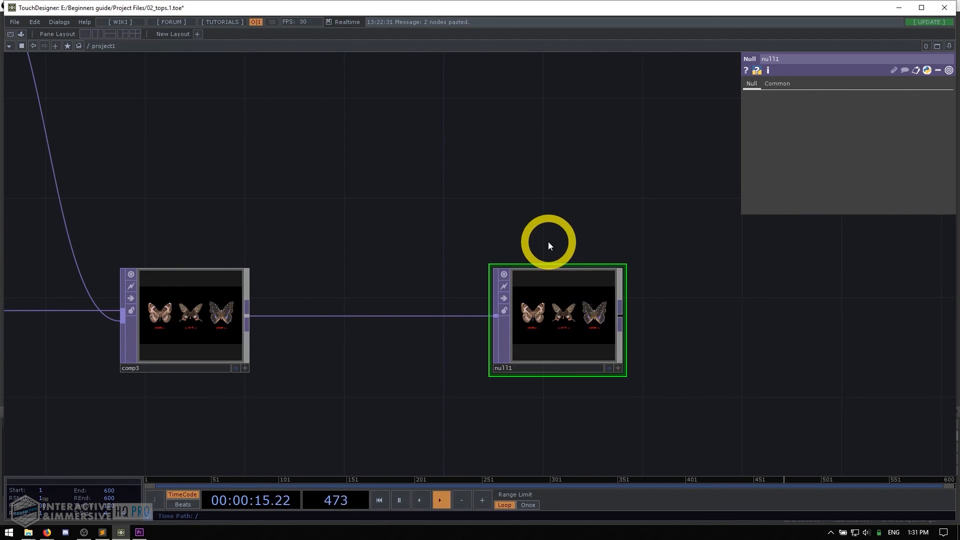
- Insert a Level TOP on the wire between comp3 and null1 and position it between the two nodes
{"action": "right_click", "coordinate": [316, 316]}
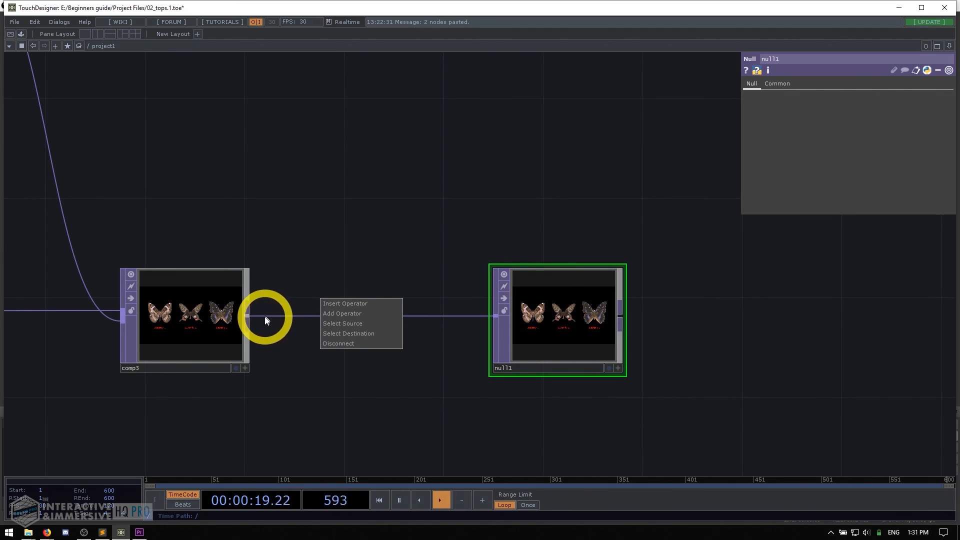
{"action": "left_click", "coordinate": [350, 303]}
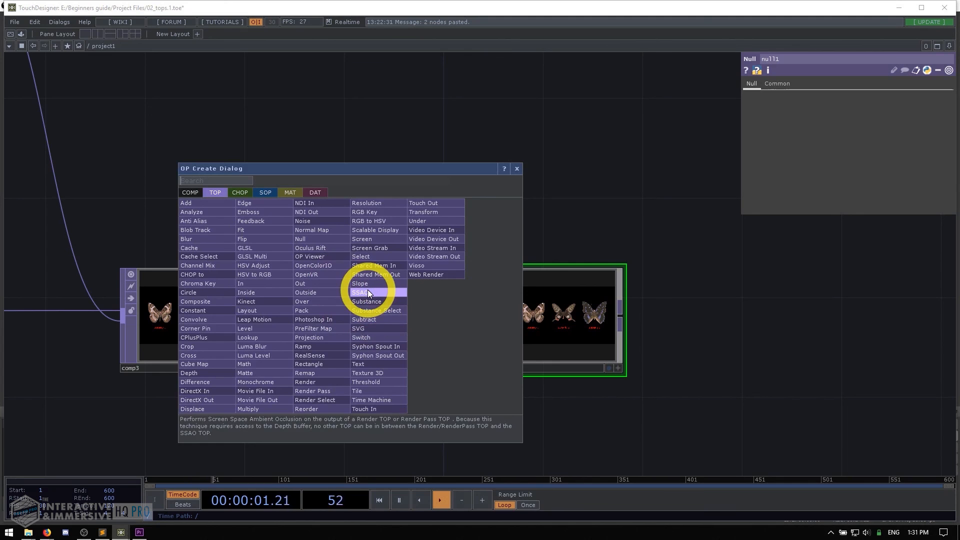
{"action": "type", "text": "level"}
{"action": "key", "text": "Return"}
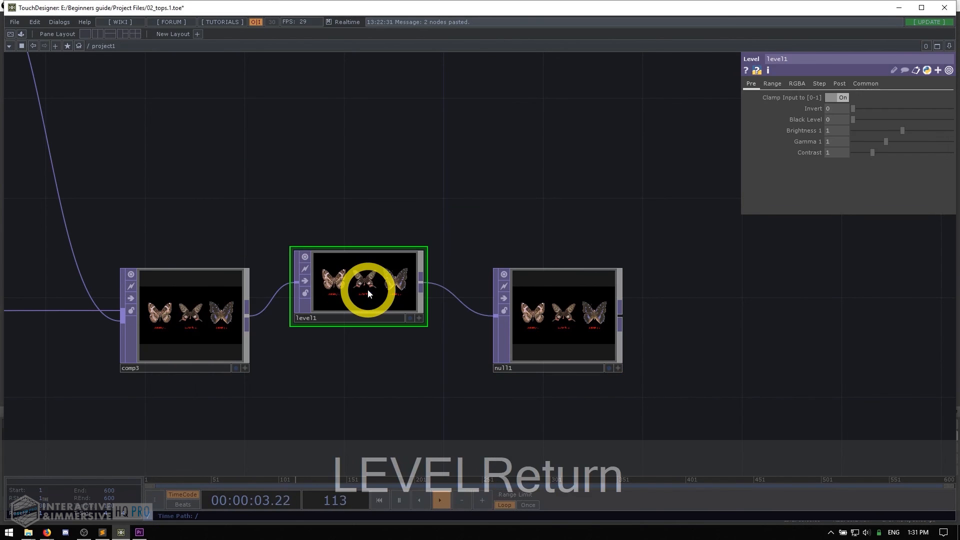
{"action": "left_click", "coordinate": [371, 291]}
{"action": "left_click_drag", "start_coordinate": [371, 291], "coordinate": [385, 321]}
- Raise level1's Black Level slightly and check the darkened butterflies in null1
{"action": "left_click_drag", "start_coordinate": [853, 119], "coordinate": [874, 124]}
{"action": "scroll", "coordinate": [574, 328], "scroll_direction": "up", "scroll_amount": 3}
{"action": "left_click", "coordinate": [570, 282]}
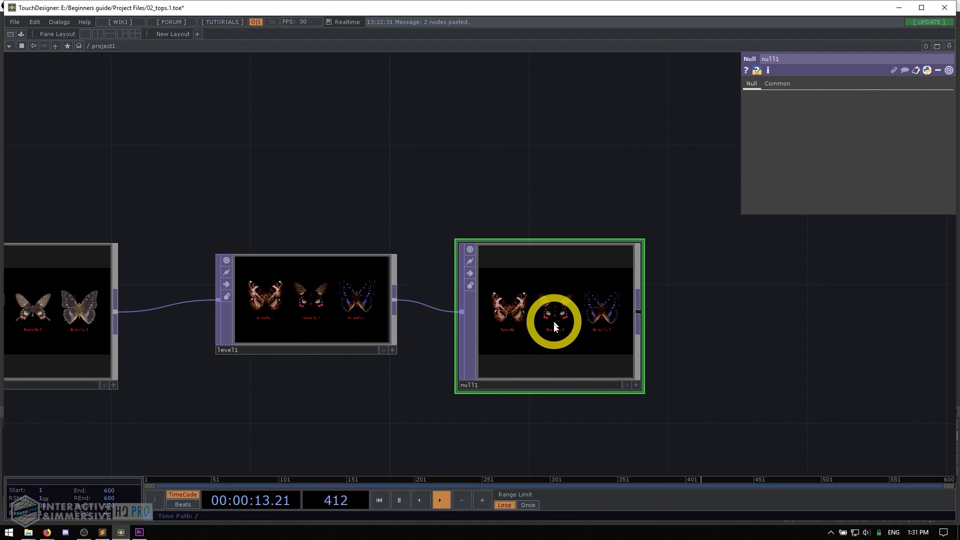
- Delete null1 and level1 from the end of the network, leaving comp3 as the last node
{"action": "key", "text": "BackSpace"}
{"action": "key", "text": "BackSpace"}
{"action": "left_click", "coordinate": [308, 362]}
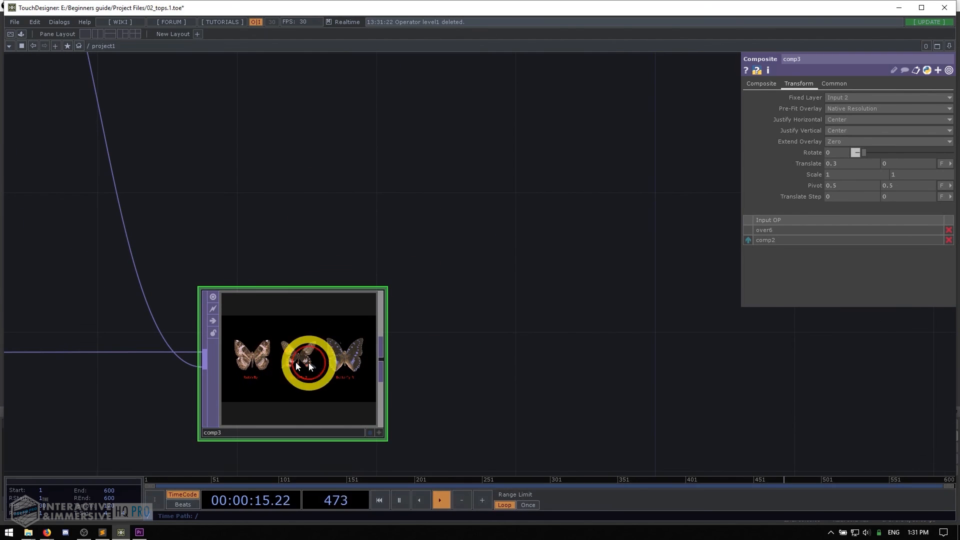
{"action": "left_click_drag", "start_coordinate": [490, 319], "coordinate": [490, 250]}
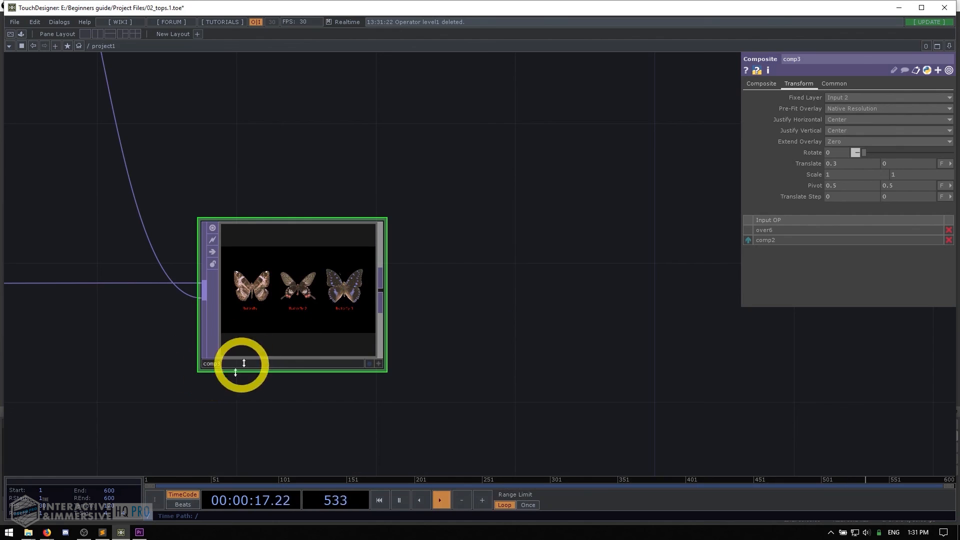
- Append a Level TOP to comp3's output, place it beside comp3, and delete it again
{"action": "right_click", "coordinate": [383, 289]}
{"action": "type", "text": "leve"}
{"action": "key", "text": "Return"}
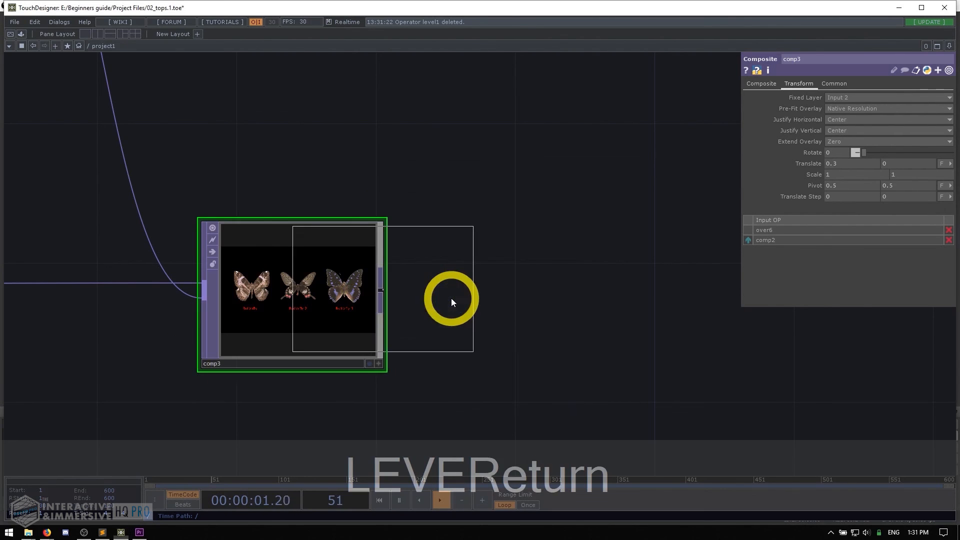
{"action": "left_click", "coordinate": [451, 298]}
{"action": "left_click_drag", "start_coordinate": [476, 310], "coordinate": [544, 276]}
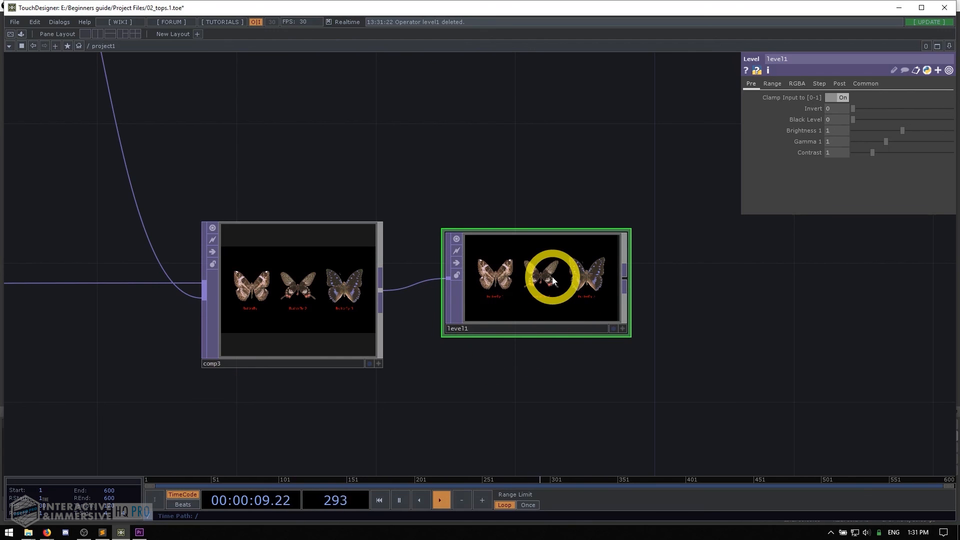
{"action": "key", "text": "BackSpace"}
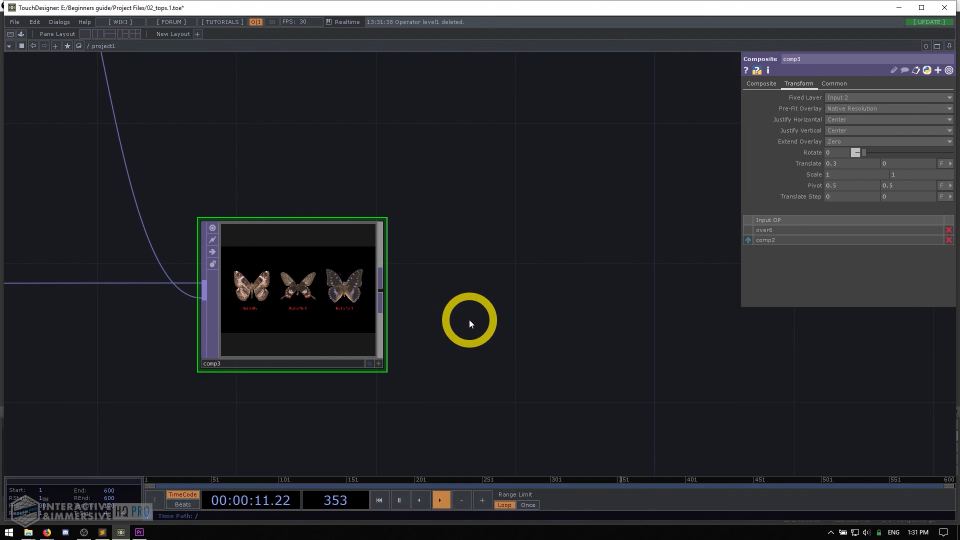
- Create a Null TOP beside comp3 and connect comp3's output to it
{"action": "key", "text": "Tab"}
{"action": "type", "text": "nul"}
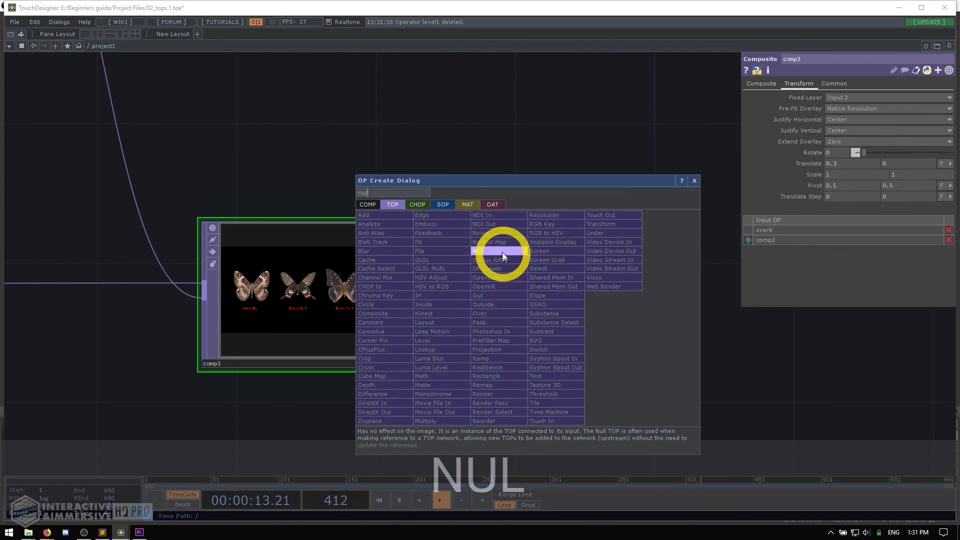
{"action": "left_click", "coordinate": [501, 252]}
{"action": "left_click", "coordinate": [573, 299]}
{"action": "left_click_drag", "start_coordinate": [379, 296], "coordinate": [593, 299]}
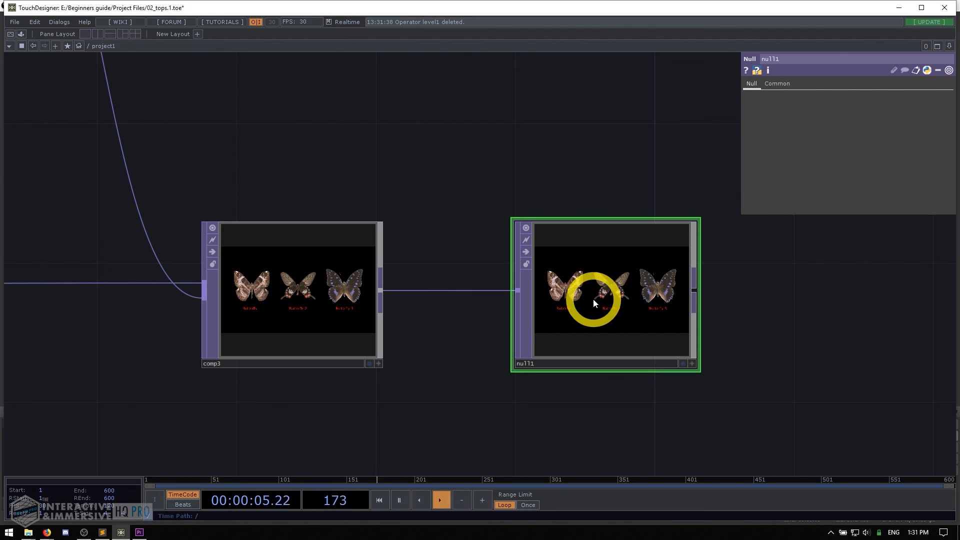
- Pan the image inside comp3's active viewer, reset it to the home view, and deactivate the viewer
{"action": "scroll", "coordinate": [593, 298], "scroll_direction": "down", "scroll_amount": 3}
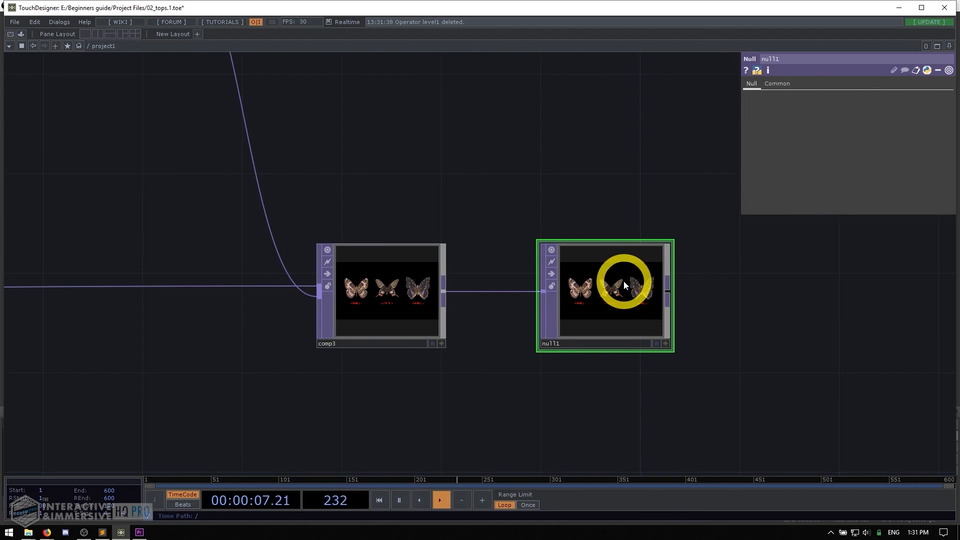
{"action": "scroll", "coordinate": [600, 250], "scroll_direction": "down", "scroll_amount": 3}
{"action": "left_click_drag", "start_coordinate": [583, 216], "coordinate": [670, 320]}
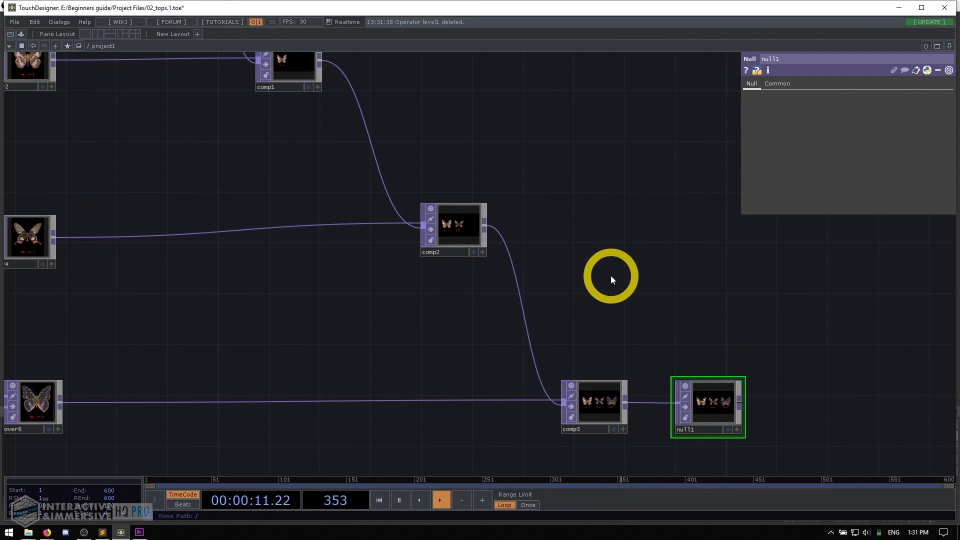
{"action": "scroll", "coordinate": [610, 279], "scroll_direction": "up", "scroll_amount": 5}
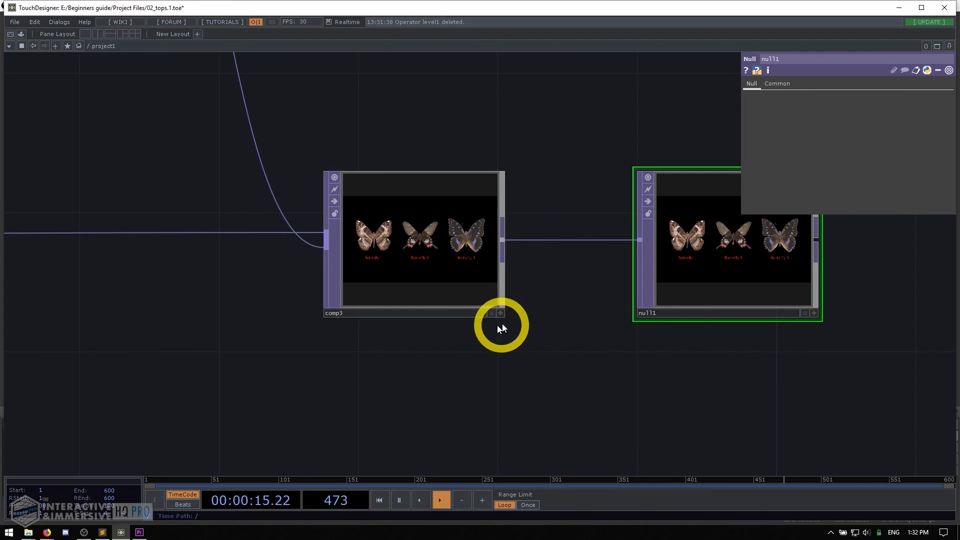
{"action": "left_click", "coordinate": [500, 313]}
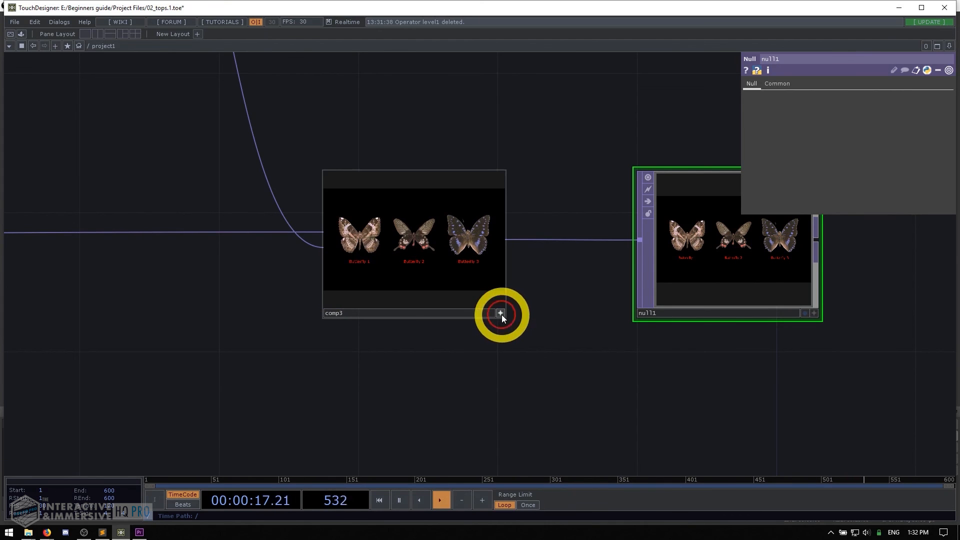
{"action": "mouse_move", "coordinate": [414, 232]}
{"action": "left_mouse_down"}
{"action": "mouse_move", "coordinate": [411, 253]}
{"action": "mouse_move", "coordinate": [417, 220]}
{"action": "mouse_move", "coordinate": [424, 238]}
{"action": "left_mouse_up"}
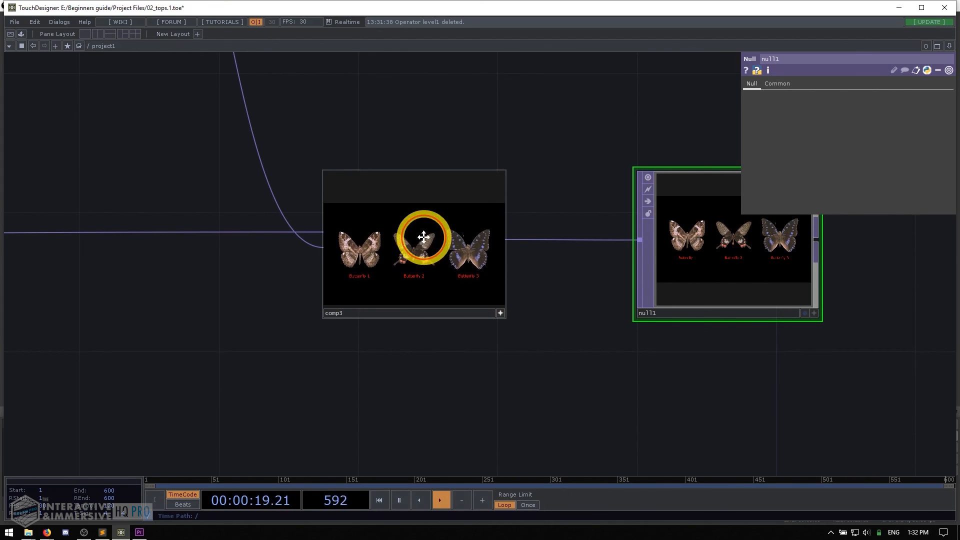
{"action": "key", "text": "h"}
{"action": "left_click", "coordinate": [500, 313]}
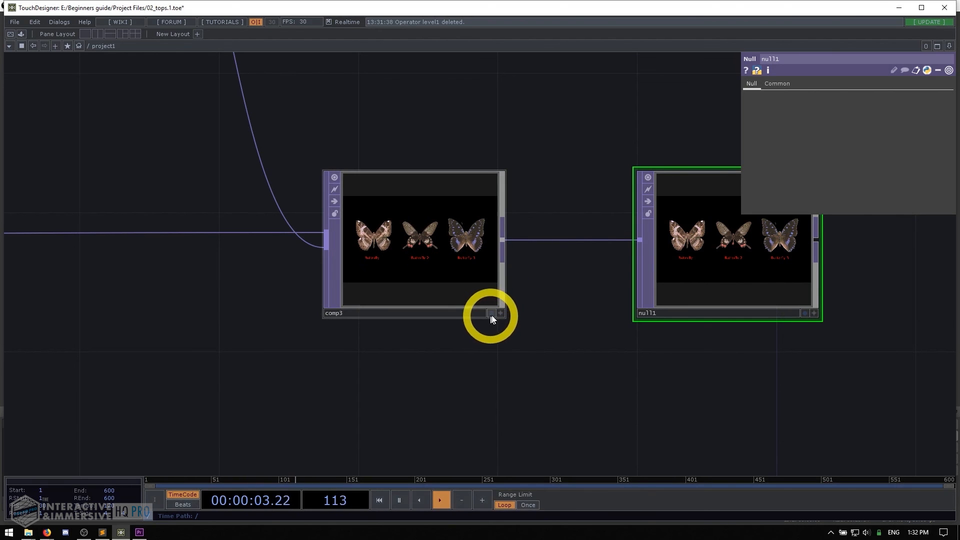
- Turn on null1's display flag to show its output as the network background
{"action": "scroll", "coordinate": [495, 314], "scroll_direction": "up", "scroll_amount": 4}
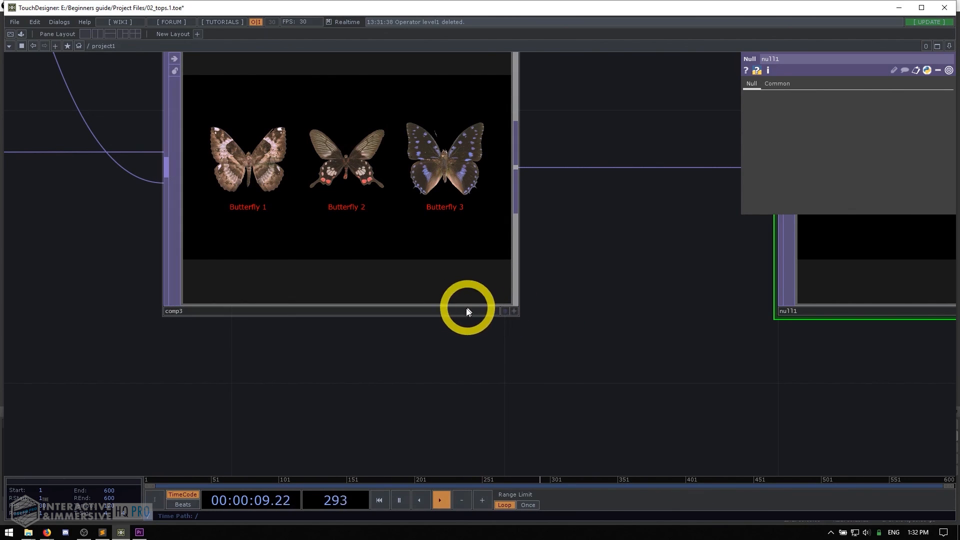
{"action": "scroll", "coordinate": [505, 327], "scroll_direction": "down", "scroll_amount": 4}
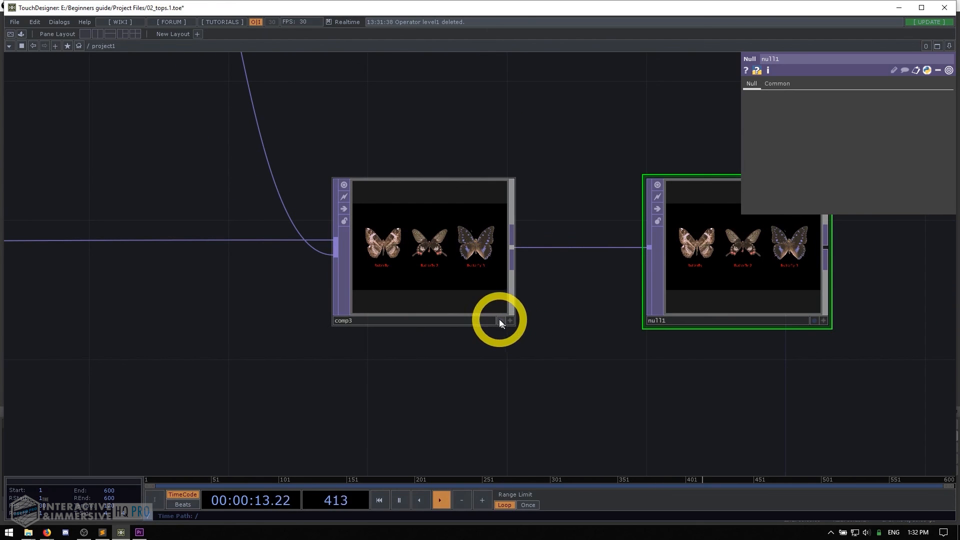
{"action": "scroll", "coordinate": [568, 343], "scroll_direction": "down", "scroll_amount": 2}
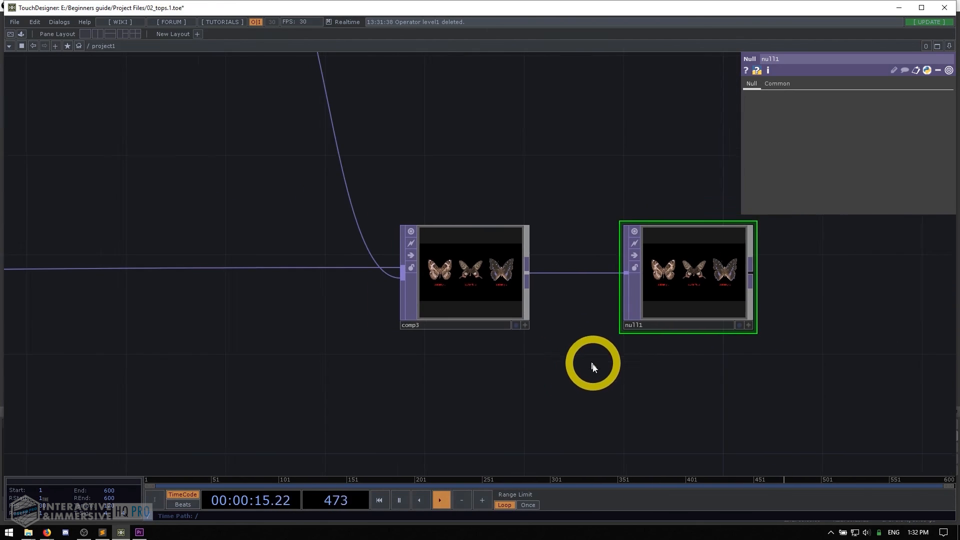
{"action": "left_click", "coordinate": [656, 331]}
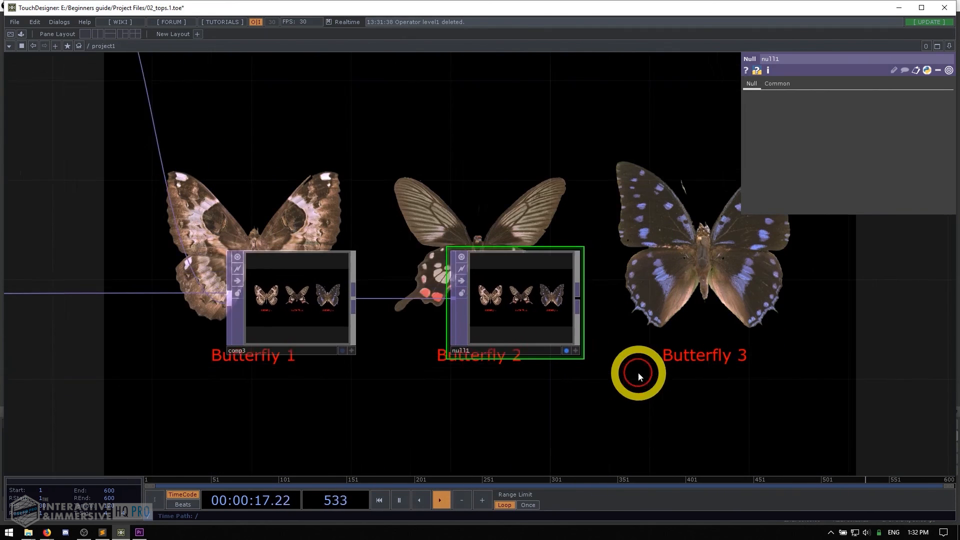
{"action": "left_click_drag", "start_coordinate": [638, 373], "coordinate": [597, 383]}
{"action": "left_click", "coordinate": [473, 313]}
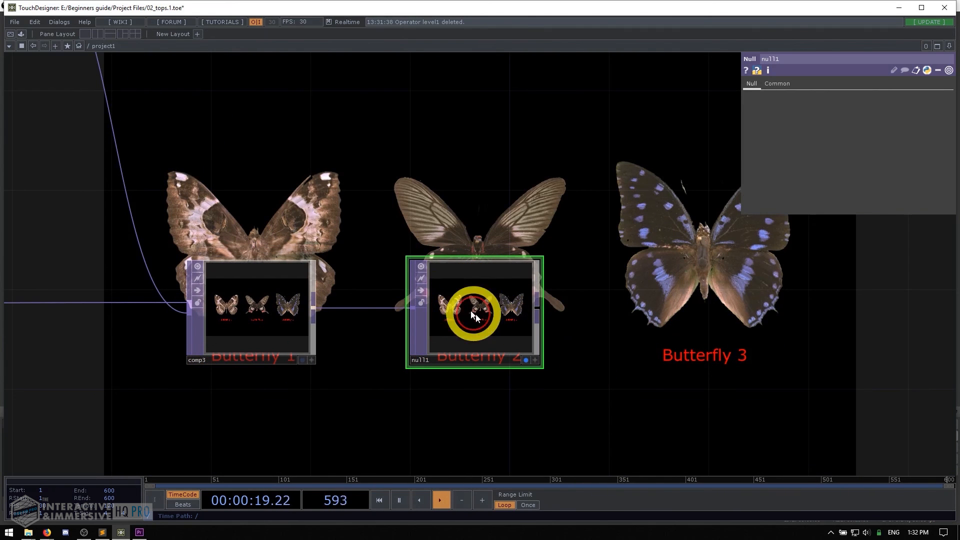
- Turn on the display flags of over6, over4 and over2 so their images join null1 in the network background
{"action": "left_click_drag", "start_coordinate": [499, 233], "coordinate": [613, 319]}
{"action": "scroll", "coordinate": [534, 274], "scroll_direction": "down", "scroll_amount": 3}
{"action": "left_click_drag", "start_coordinate": [505, 271], "coordinate": [507, 306]}
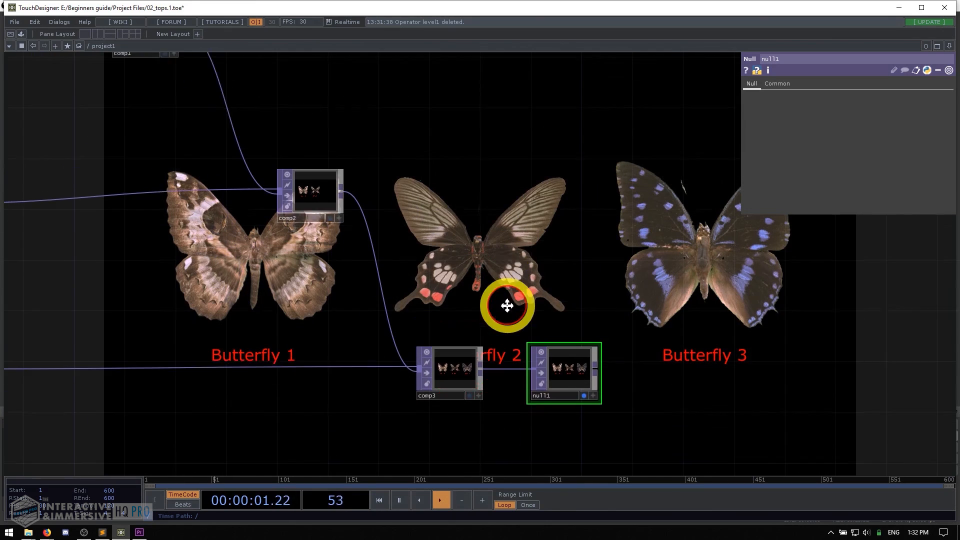
{"action": "left_click_drag", "start_coordinate": [521, 274], "coordinate": [583, 256]}
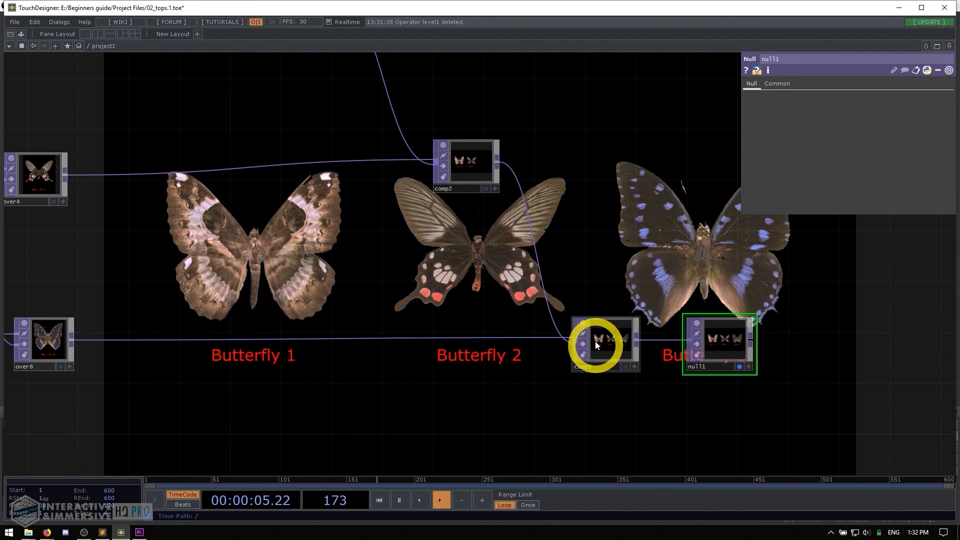
{"action": "left_click_drag", "start_coordinate": [420, 289], "coordinate": [658, 311]}
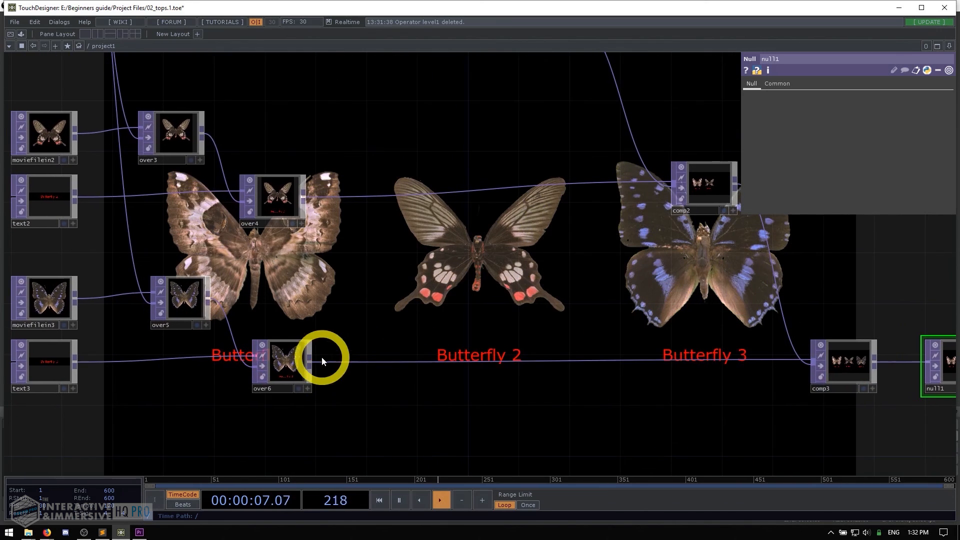
{"action": "left_click", "coordinate": [301, 388]}
{"action": "left_click", "coordinate": [291, 223]}
{"action": "left_click_drag", "start_coordinate": [312, 100], "coordinate": [325, 213]}
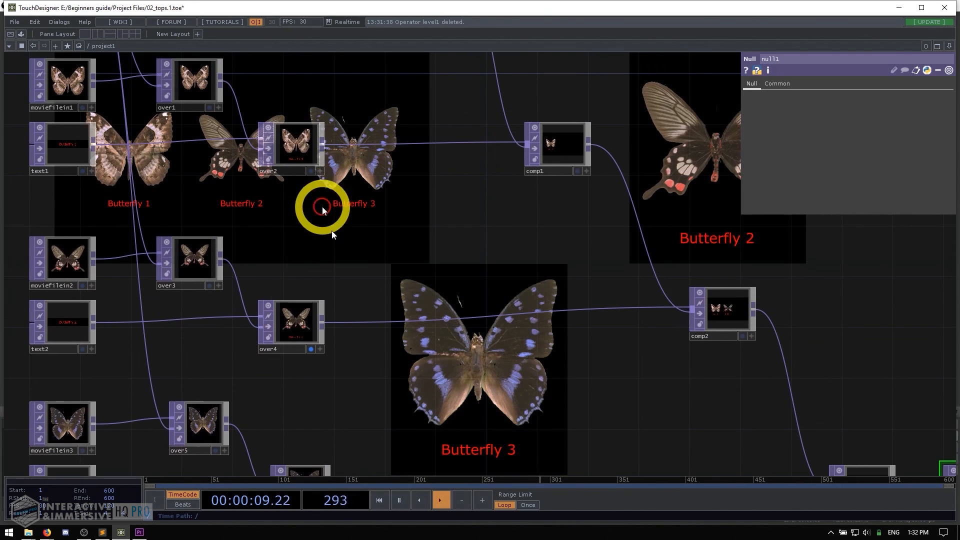
{"action": "left_click", "coordinate": [310, 171]}
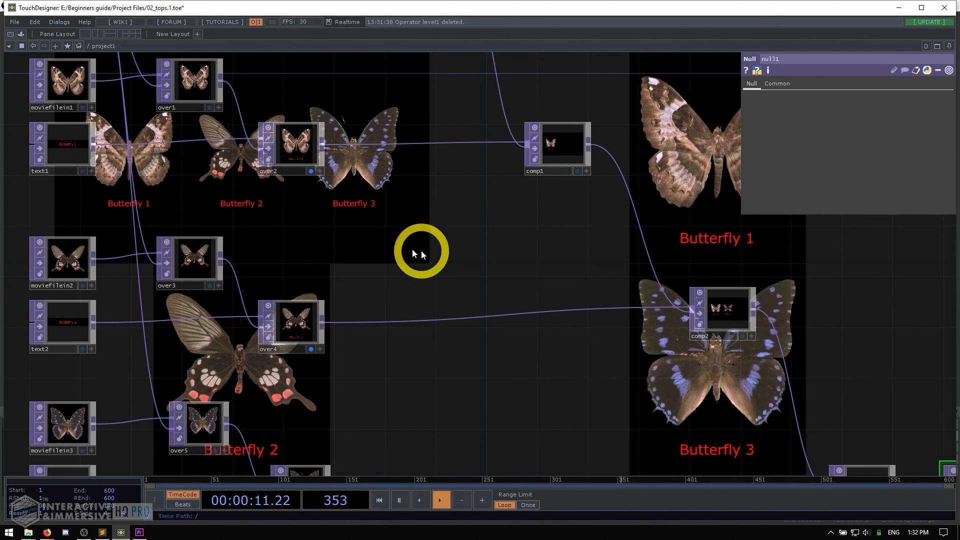
- Change the font colour of text1, text2 and text3 together to yellow by setting its green value to 1
{"action": "left_click_drag", "start_coordinate": [412, 250], "coordinate": [602, 204]}
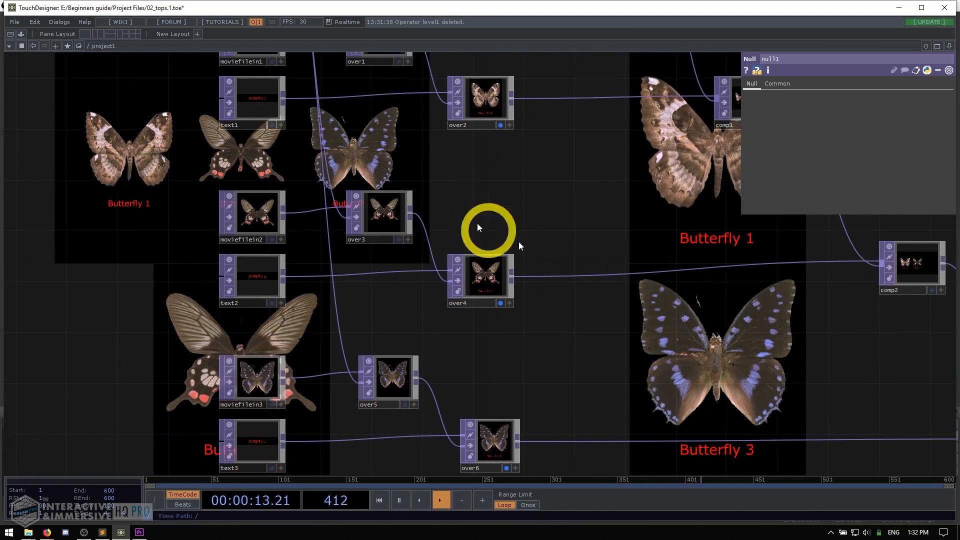
{"action": "left_click_drag", "start_coordinate": [527, 228], "coordinate": [350, 158]}
{"action": "left_click_drag", "start_coordinate": [423, 193], "coordinate": [470, 256]}
{"action": "left_click_drag", "start_coordinate": [345, 202], "coordinate": [548, 255]}
{"action": "scroll", "coordinate": [361, 211], "scroll_direction": "up", "scroll_amount": 4}
{"action": "left_click_drag", "start_coordinate": [369, 276], "coordinate": [387, 396]}
{"action": "left_click", "coordinate": [319, 216]}
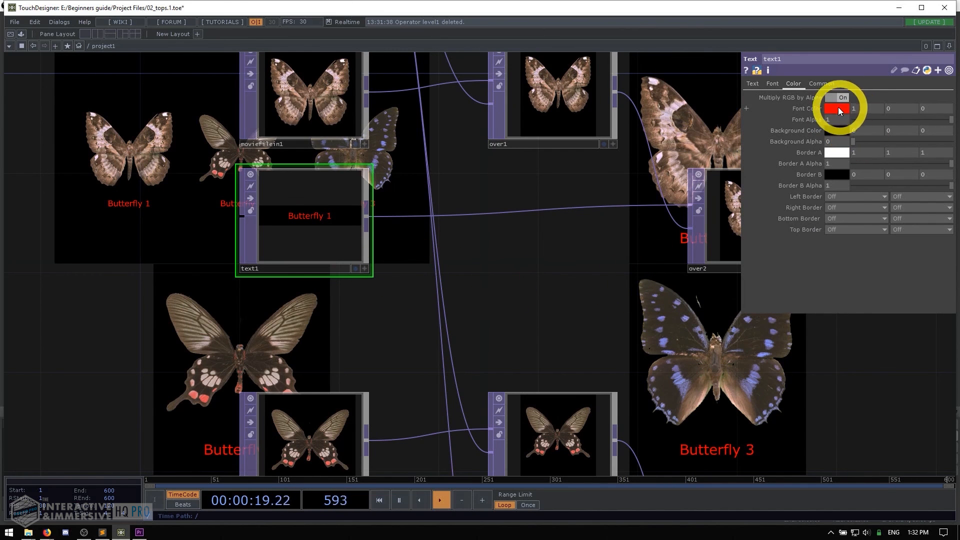
{"action": "scroll", "coordinate": [553, 203], "scroll_direction": "down", "scroll_amount": 5}
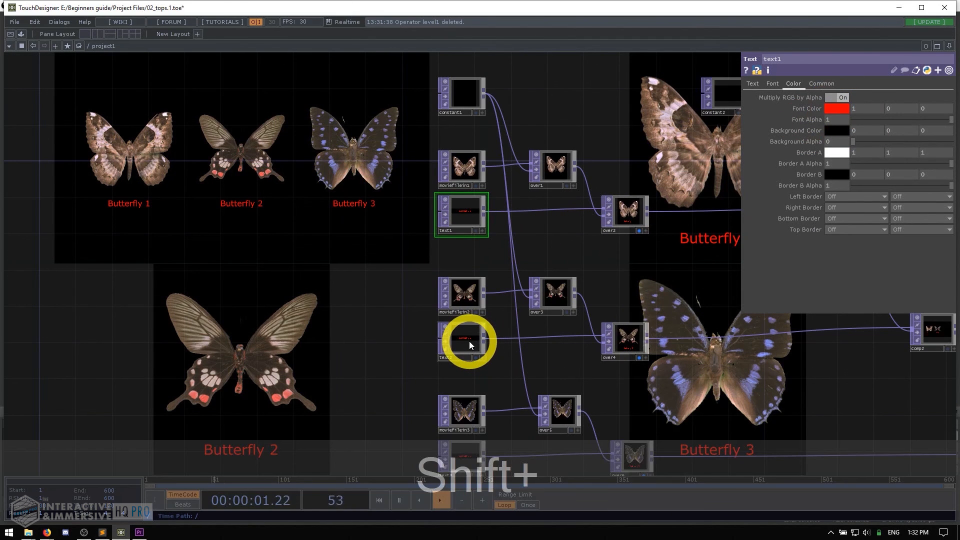
{"action": "left_click", "coordinate": [469, 341], "text": "shift"}
{"action": "left_click", "coordinate": [464, 452], "text": "shift"}
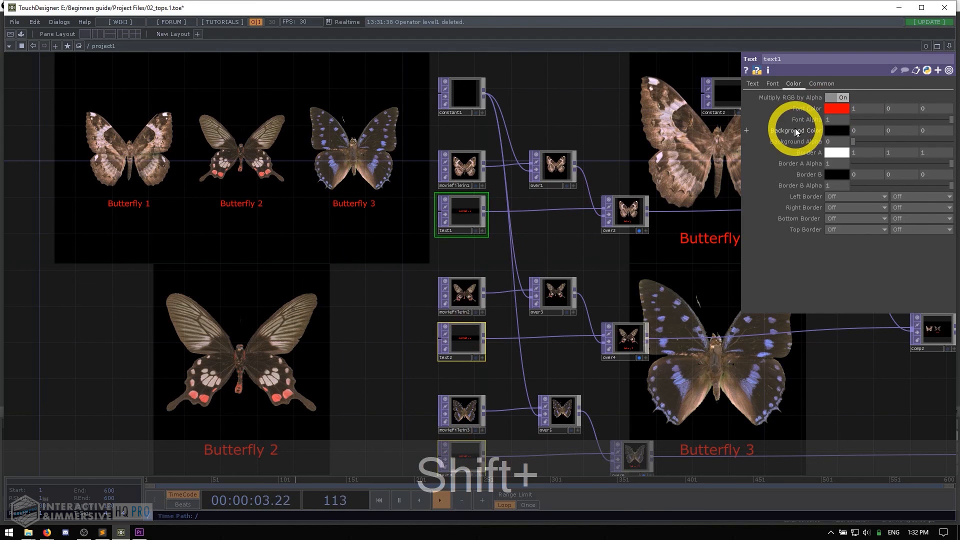
{"action": "left_click", "coordinate": [901, 108]}
{"action": "type", "text": "1"}
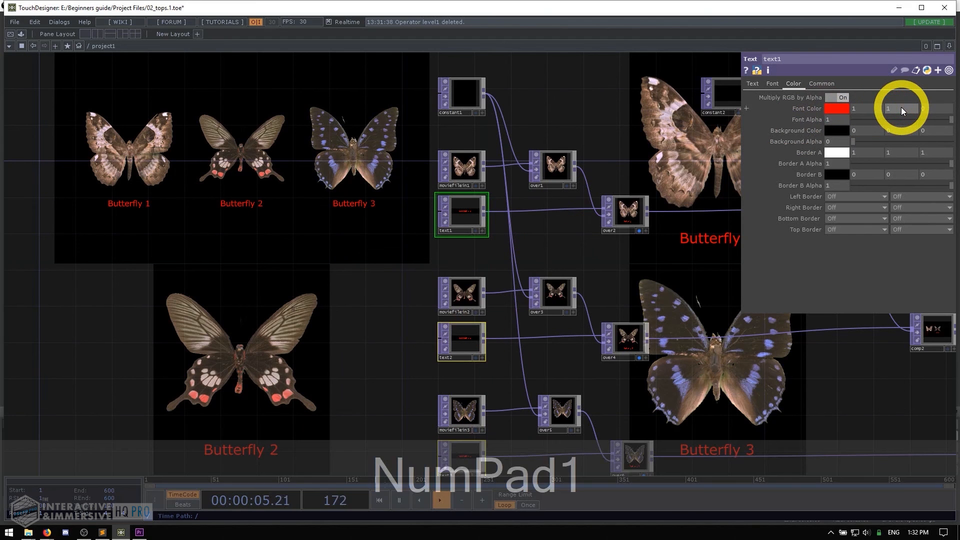
{"action": "key", "text": "Return"}
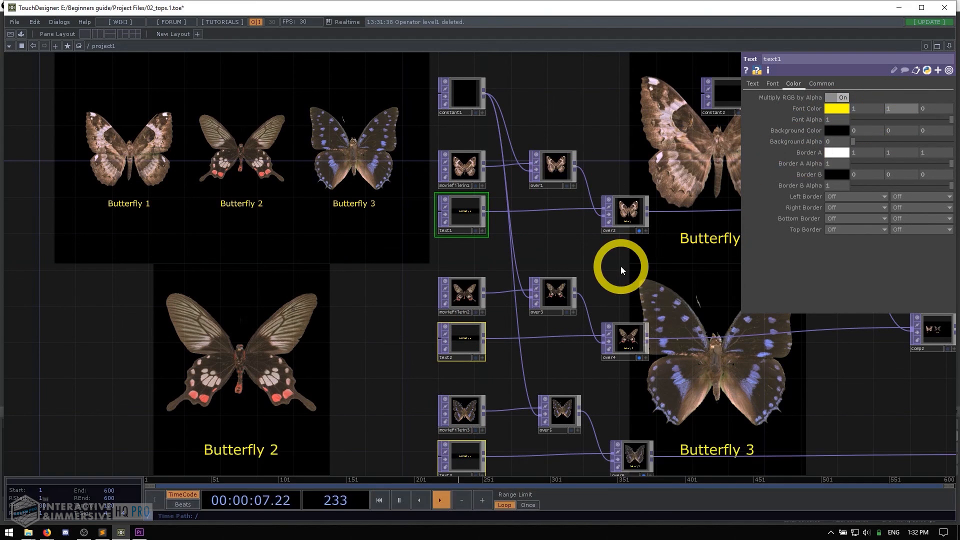
- Examine the recoloured captions across the network, from the Text TOPs through comp3 to null1 and the background previews
{"action": "left_click_drag", "start_coordinate": [579, 250], "coordinate": [371, 187]}
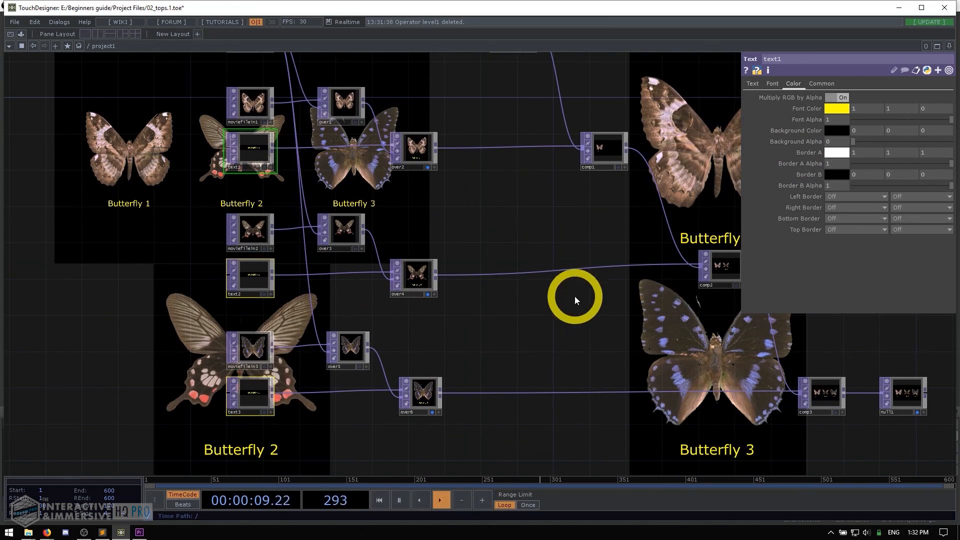
{"action": "left_click_drag", "start_coordinate": [574, 298], "coordinate": [340, 240]}
{"action": "scroll", "coordinate": [609, 350], "scroll_direction": "up", "scroll_amount": 10}
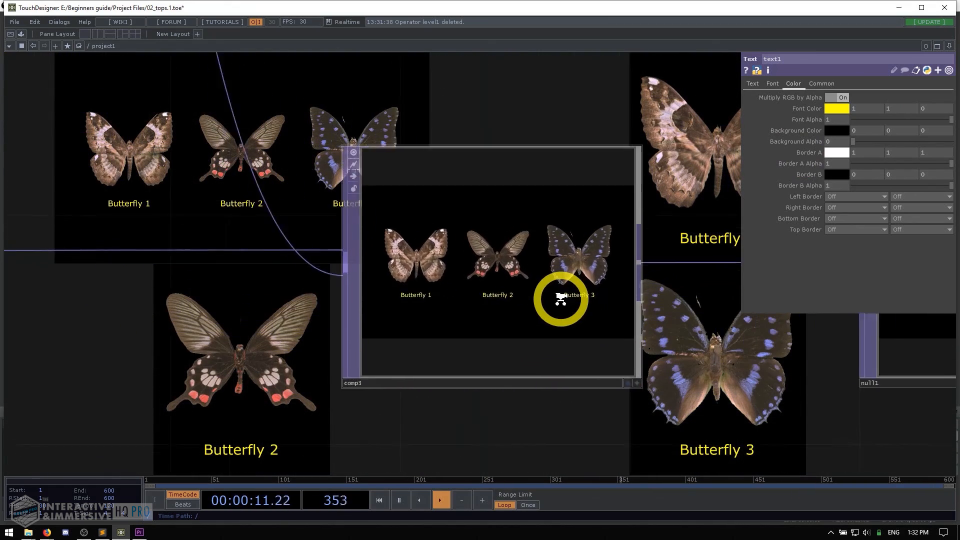
{"action": "scroll", "coordinate": [561, 299], "scroll_direction": "down", "scroll_amount": 10}
{"action": "left_click_drag", "start_coordinate": [398, 218], "coordinate": [572, 284]}
{"action": "scroll", "coordinate": [329, 185], "scroll_direction": "up", "scroll_amount": 8}
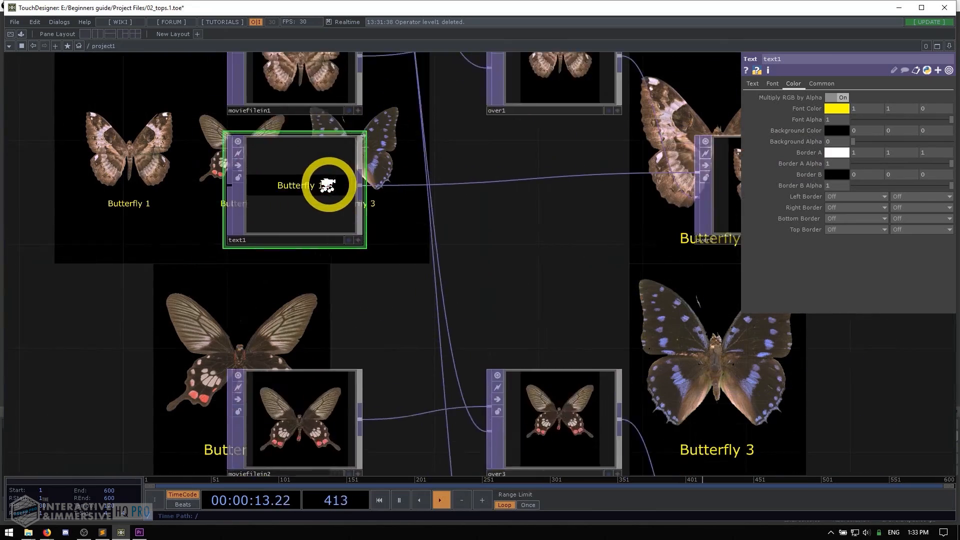
{"action": "scroll", "coordinate": [256, 166], "scroll_direction": "down", "scroll_amount": 8}
{"action": "scroll", "coordinate": [703, 332], "scroll_direction": "up", "scroll_amount": 8}
{"action": "scroll", "coordinate": [535, 365], "scroll_direction": "down", "scroll_amount": 7}
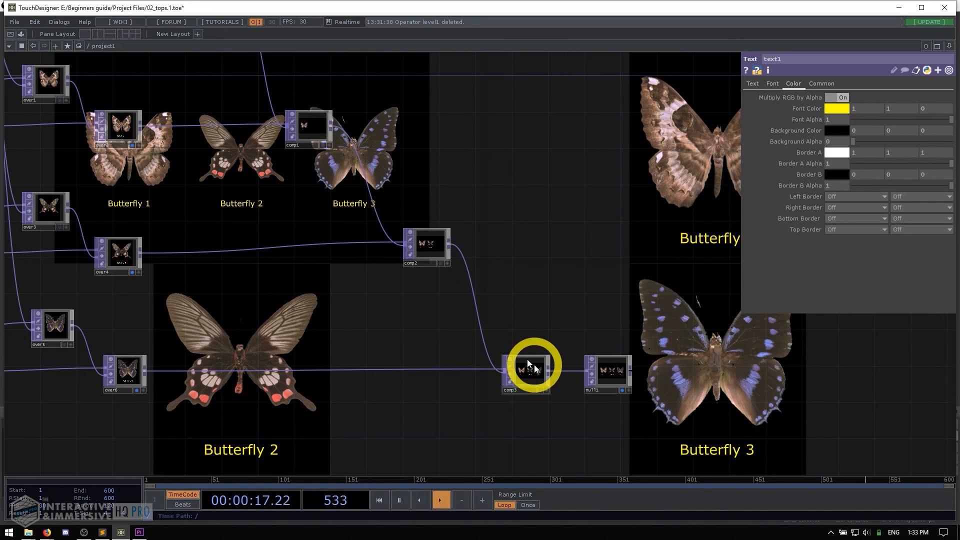
{"action": "scroll", "coordinate": [416, 361], "scroll_direction": "down", "scroll_amount": 5}
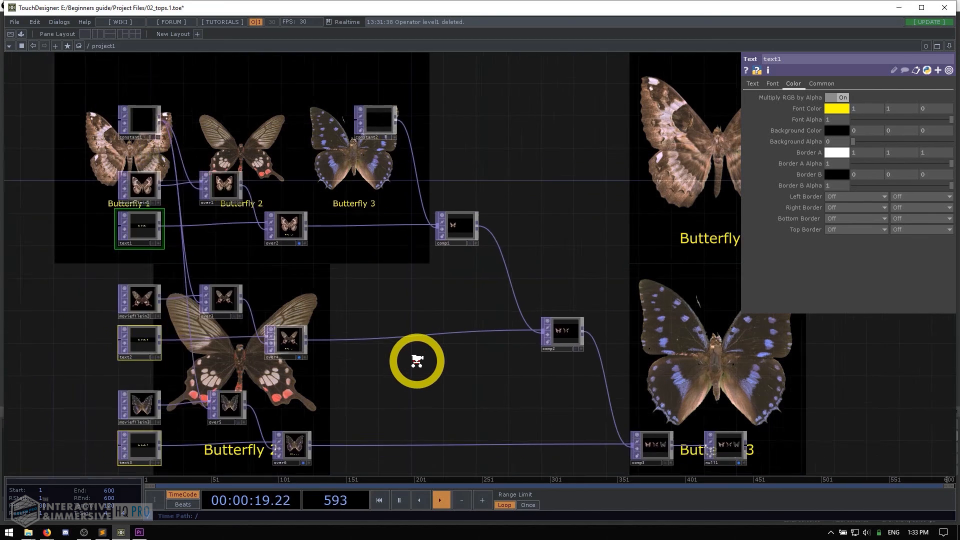
{"action": "left_click_drag", "start_coordinate": [437, 375], "coordinate": [440, 352]}
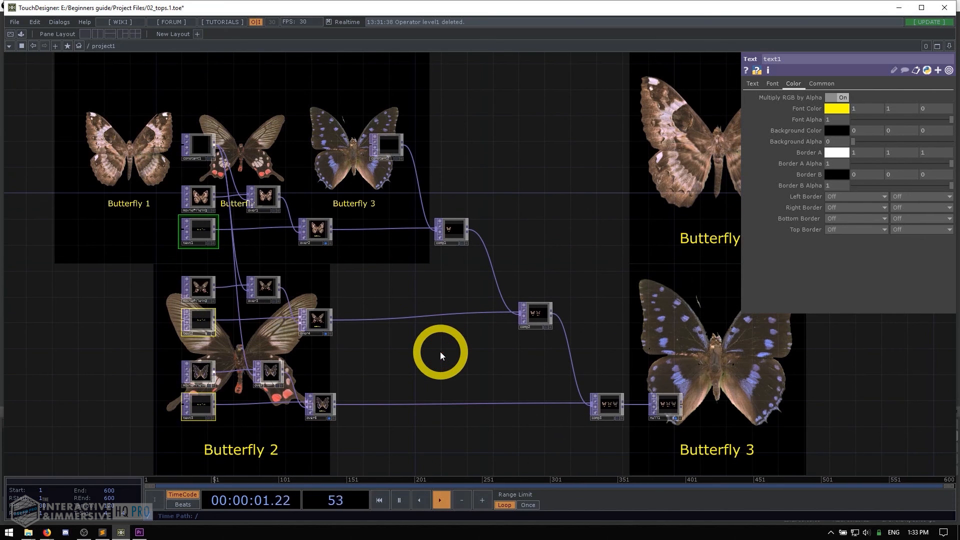